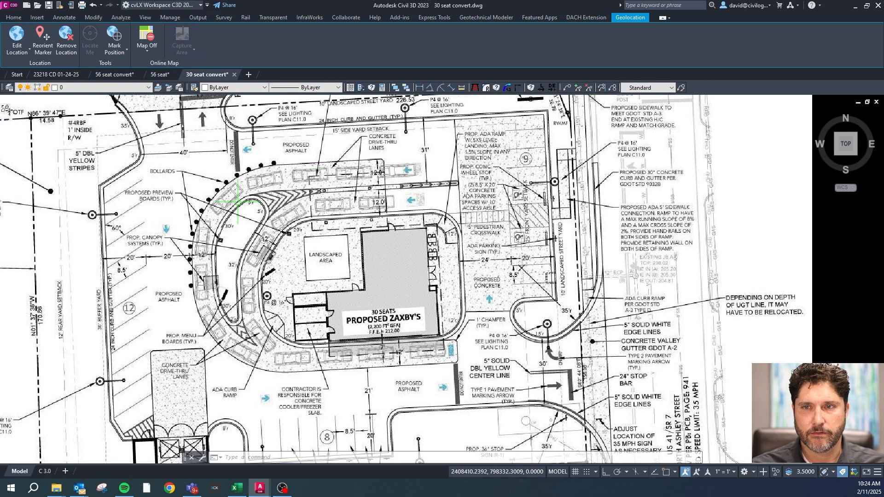
- Examine the site plan image along the south property line for its bearing and distance label
scroll(249, 199, "down", 3)
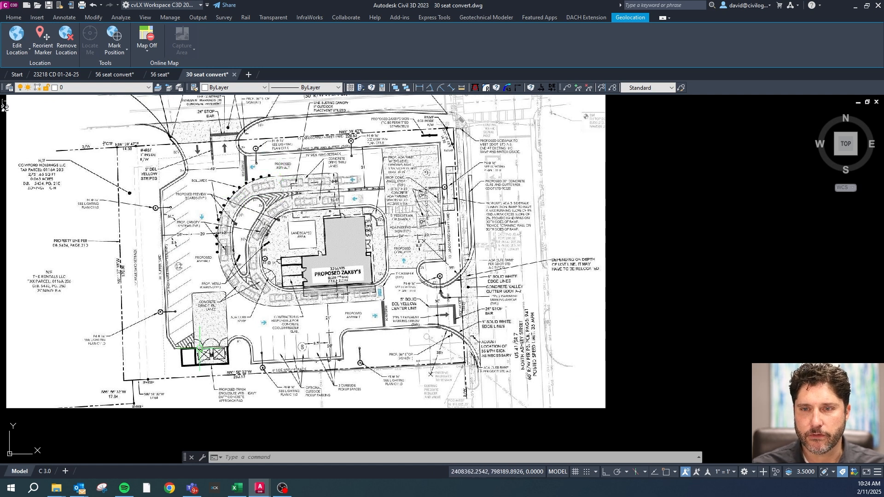
scroll(198, 341, "up", 3)
scroll(198, 340, "down", 3)
scroll(230, 350, "up", 4)
scroll(312, 304, "down", 1)
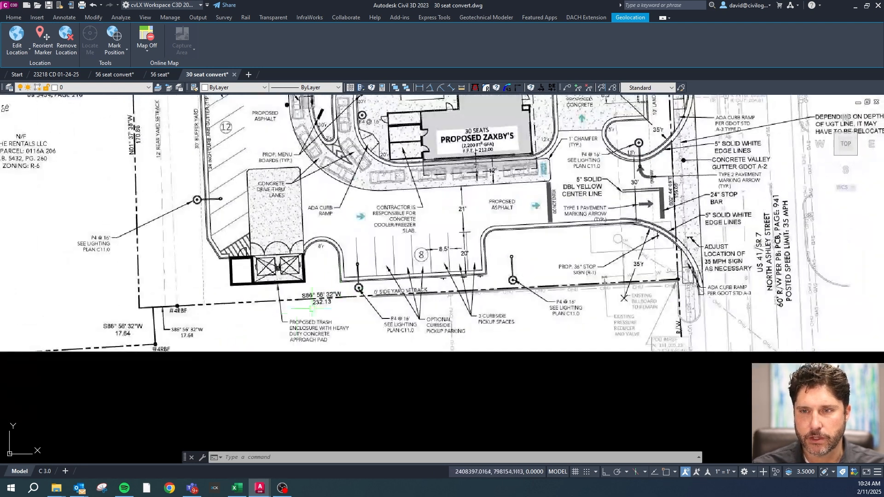
scroll(276, 313, "down", 5)
key("Escape")
key("Escape")
key("Escape")
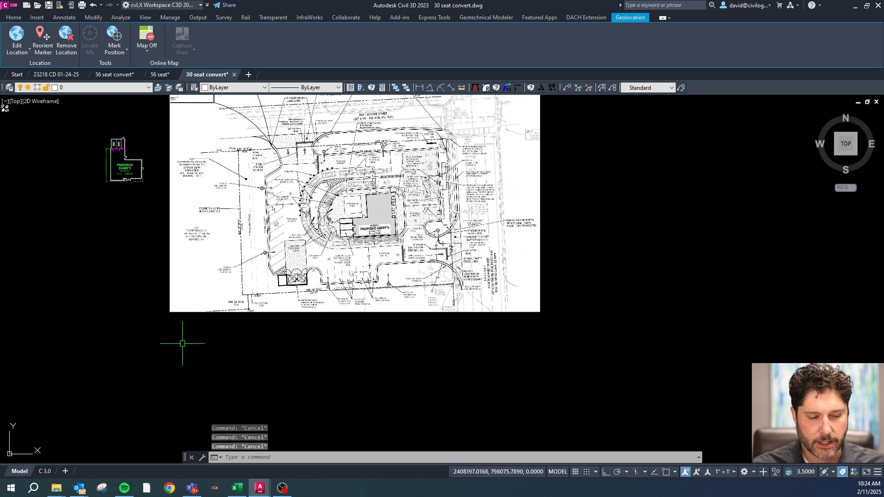
- Draw a line below the site plan image, 232.13 long at bearing S86d56'32"W
key("space")
left_click(166, 356)
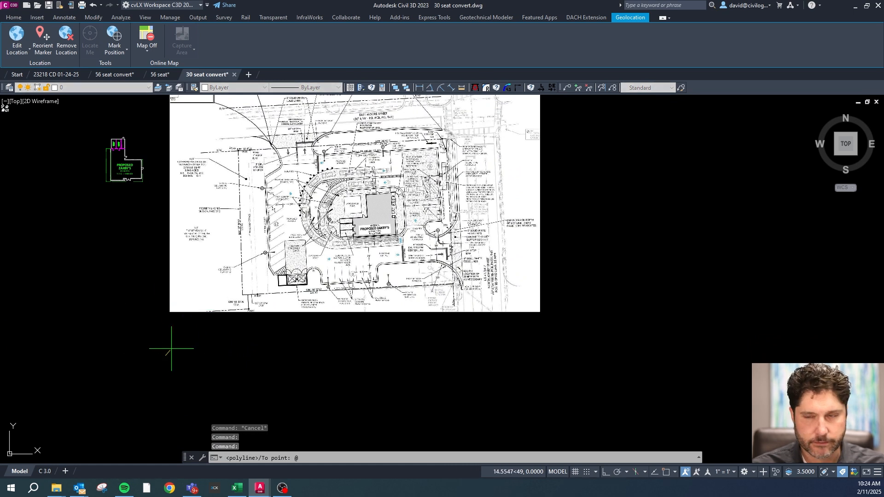
scroll(218, 331, "up", 2)
type("@")
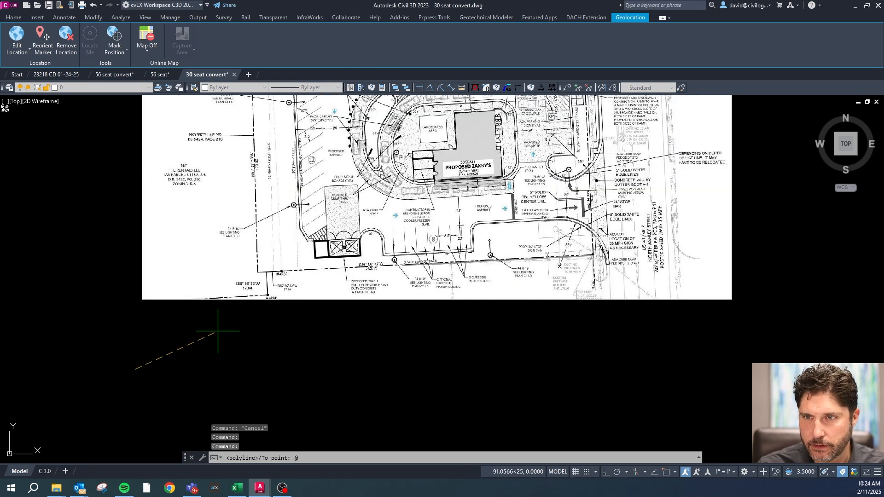
scroll(290, 316, "up", 2)
type("232.13<s86d56'32\"w")
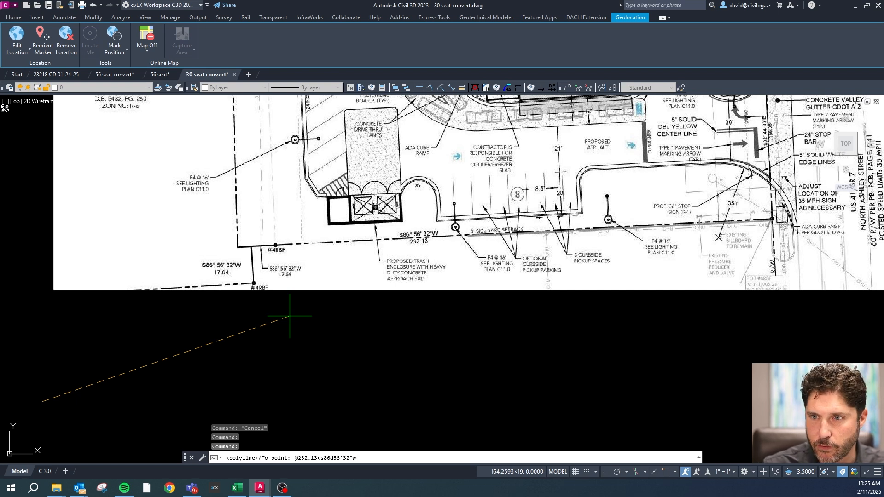
key("Return")
key("Escape")
- Move the 232.13 line by its west endpoint to a spot beneath the site plan image
scroll(289, 316, "down", 8)
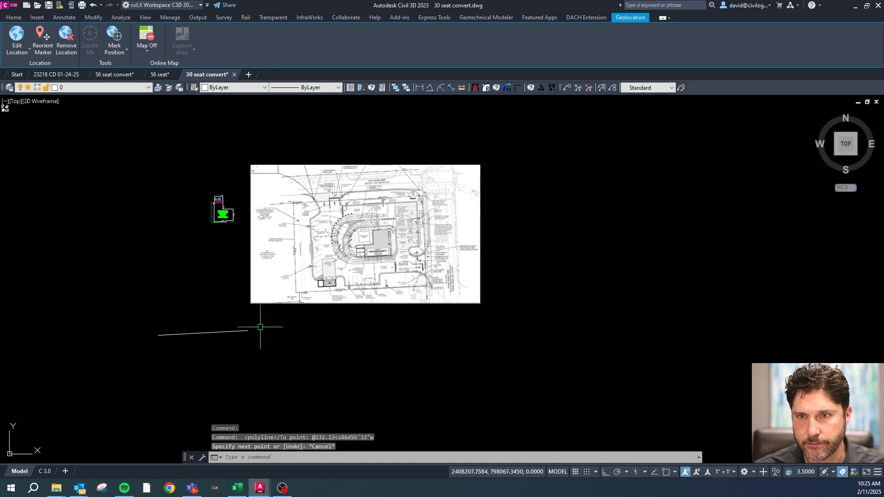
left_click(209, 334)
type("m")
key("Return")
left_click(158, 336)
left_click(317, 324)
key("Escape")
- Change the 232.13 reference line's color to Red
left_click_drag(359, 330, 341, 317)
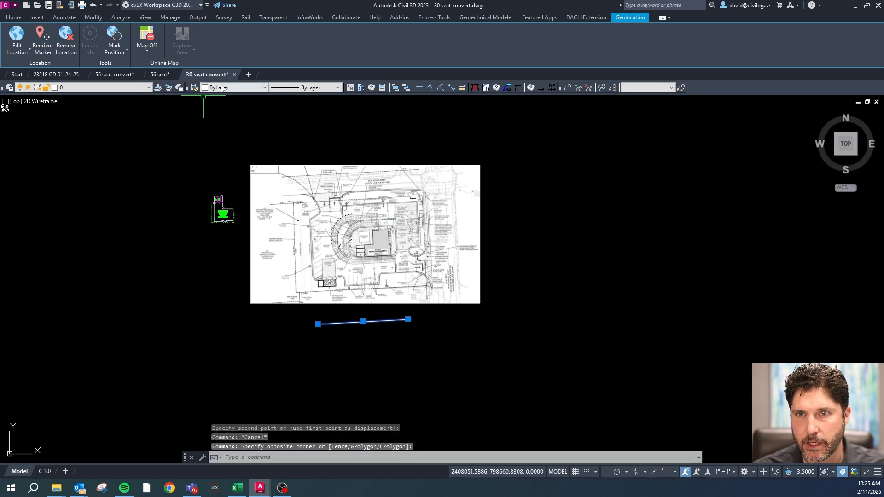
left_click(235, 87)
left_click(235, 113)
- Move the red line up so it crosses the lower edge of the site plan image
scroll(330, 295, "up", 4)
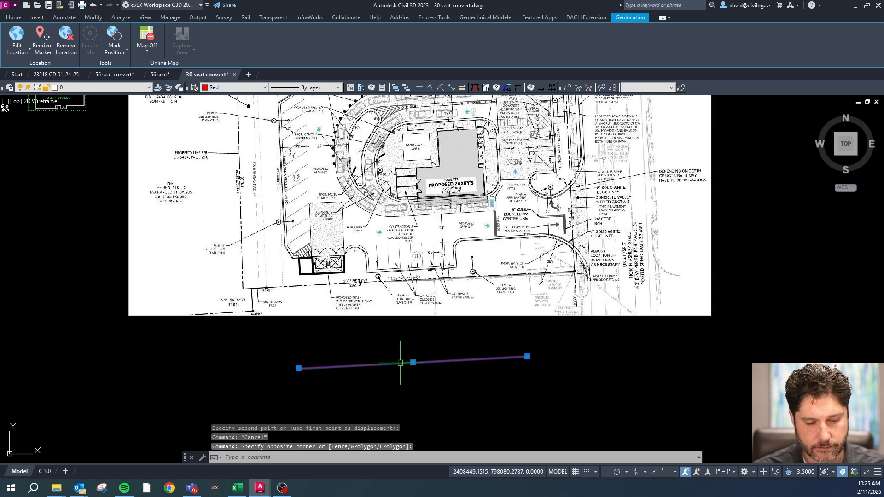
type("m")
key("Return")
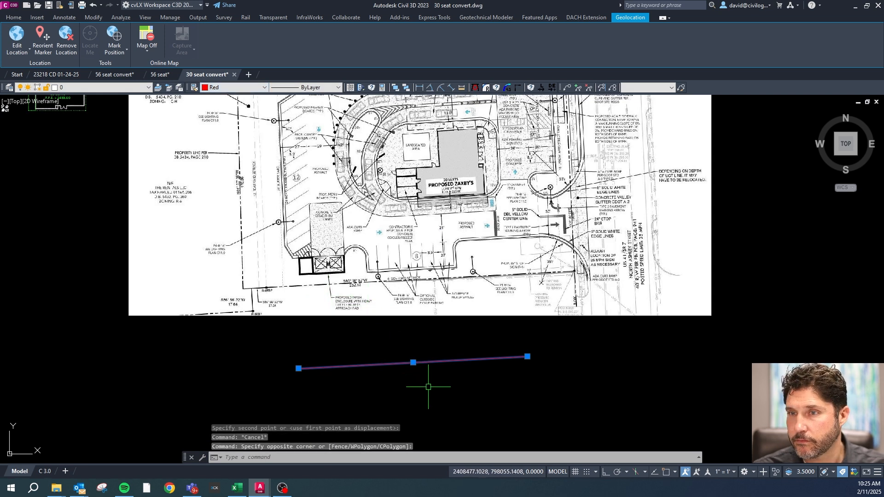
left_click(438, 382)
scroll(469, 306, "up", 4)
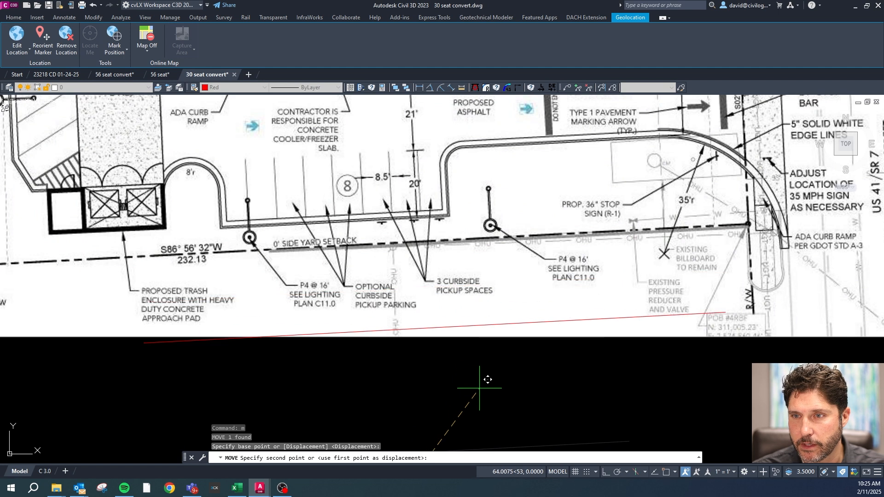
key("Escape")
- Inspect the west property line and the 30' buffer yard, starting a distance check and cancelling it
left_click(406, 346)
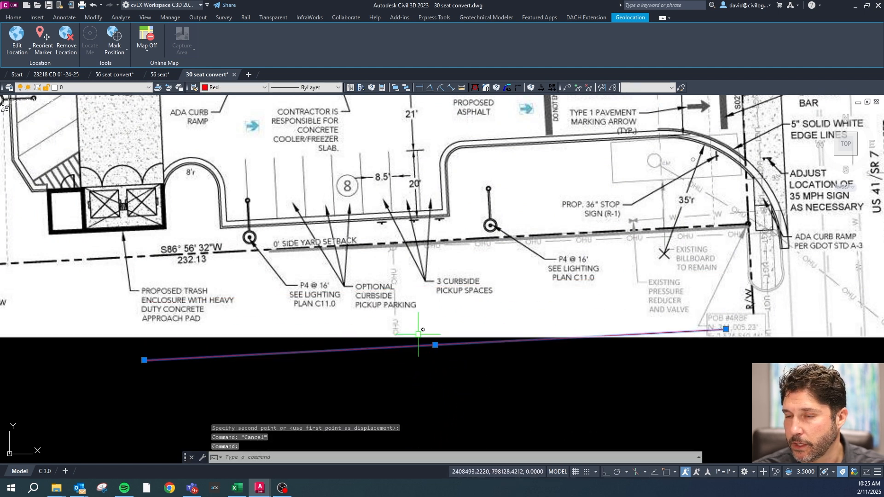
scroll(414, 341, "down", 2)
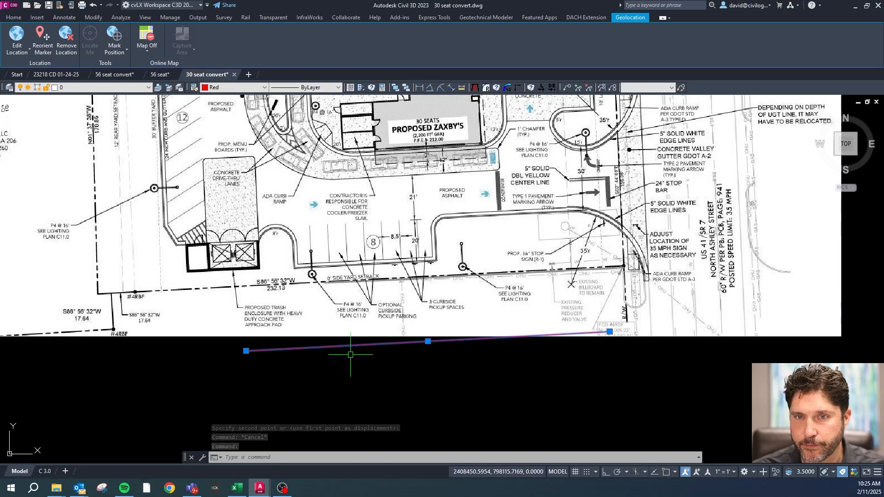
scroll(86, 134, "up", 2)
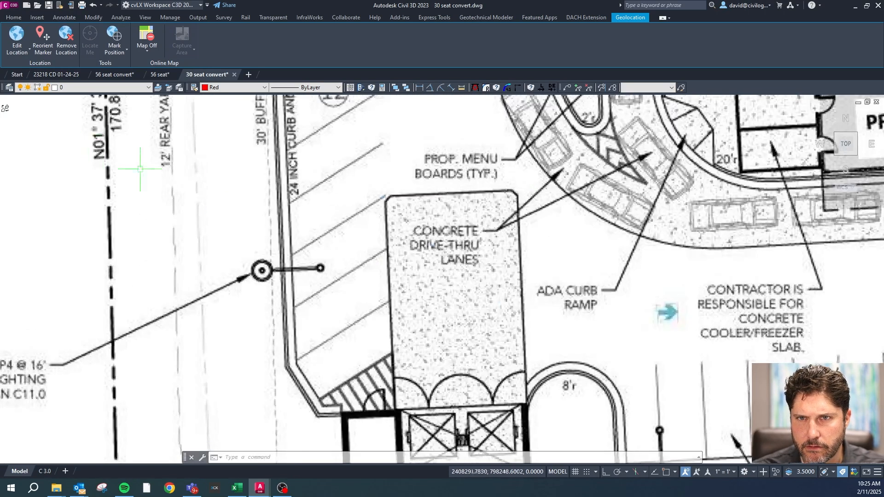
scroll(257, 275, "down", 2)
scroll(270, 231, "up", 1)
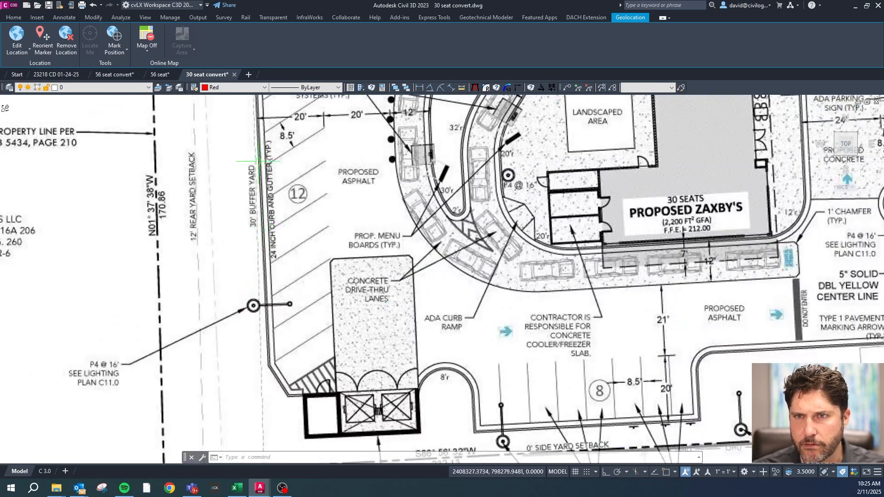
key("Escape")
left_click(461, 88)
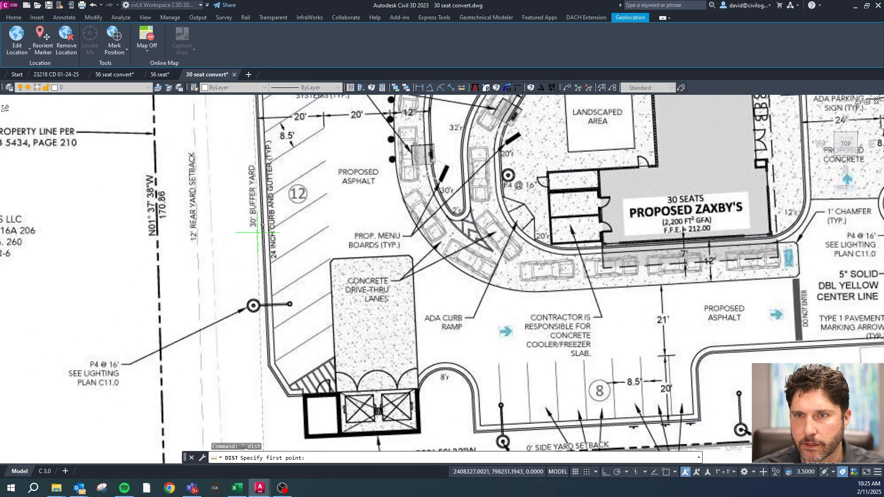
scroll(283, 172, "down", 2)
scroll(544, 276, "up", 1)
key("Escape")
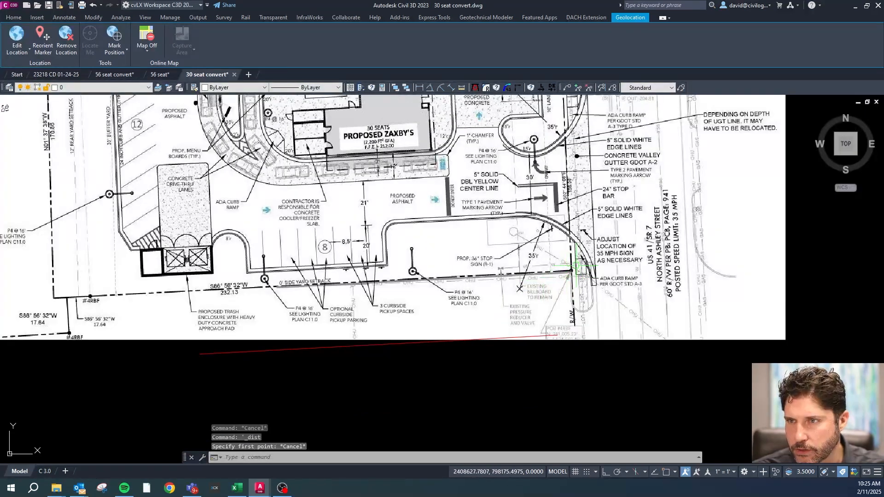
- Examine both end corners of the 232.13 south property line on the site plan image
scroll(577, 265, "down", 4)
scroll(333, 283, "up", 5)
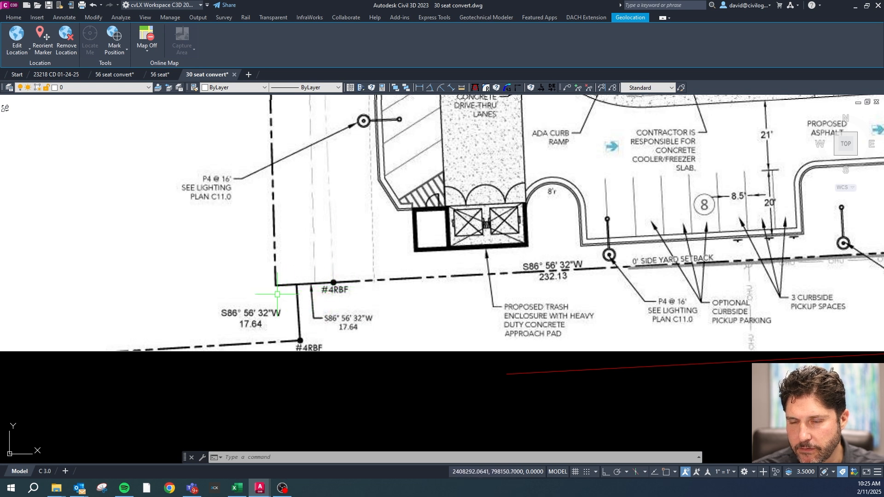
scroll(240, 300, "down", 2)
scroll(333, 282, "up", 1)
key("Escape")
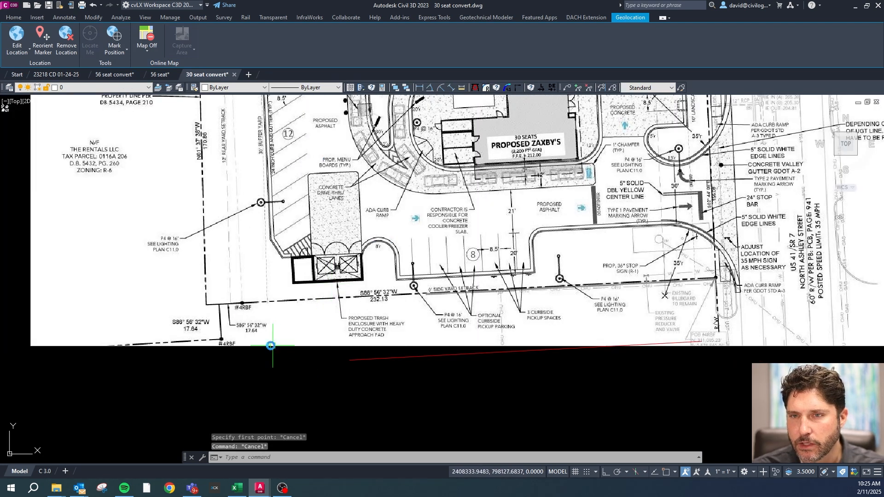
scroll(278, 348, "down", 2)
key("Escape")
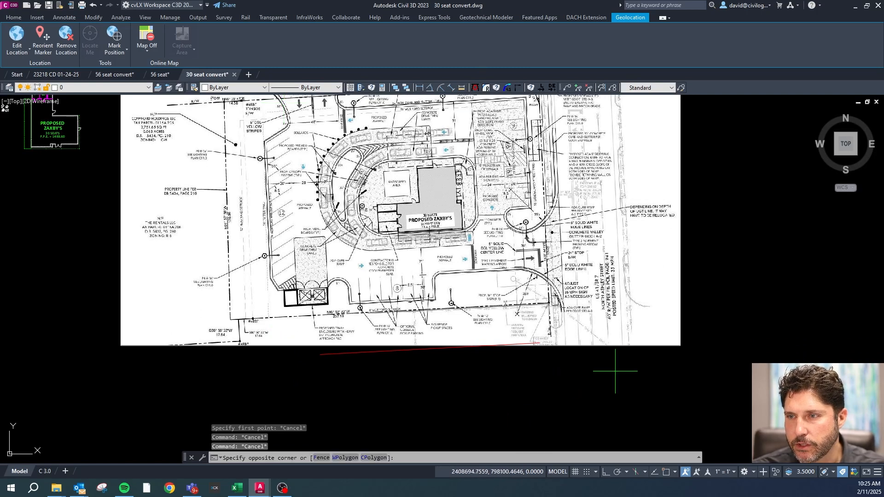
- Start aligning the site plan image, matching the south property line's east corner to the red line's east endpoint
left_click(616, 371)
left_click(600, 343)
type("al")
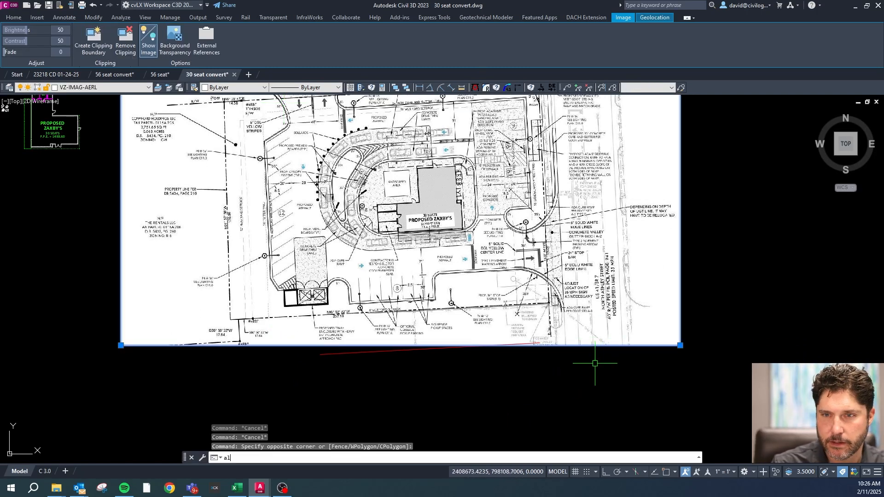
key("Return")
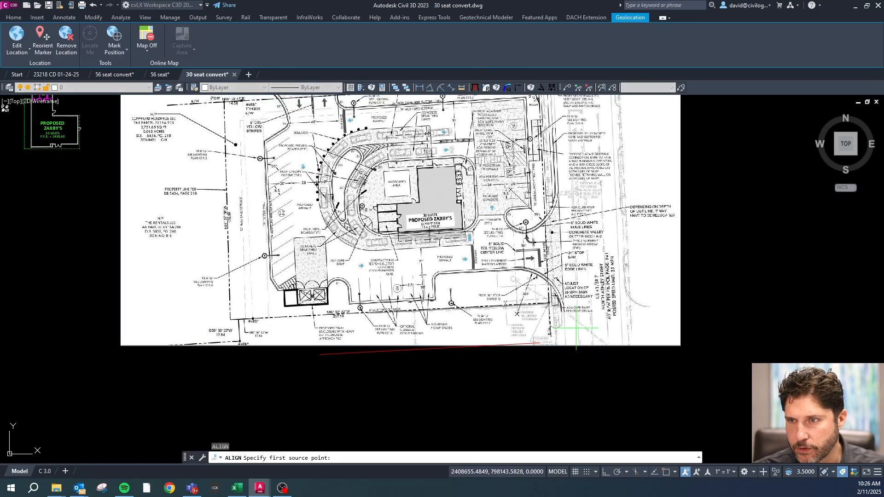
scroll(567, 310, "up", 5)
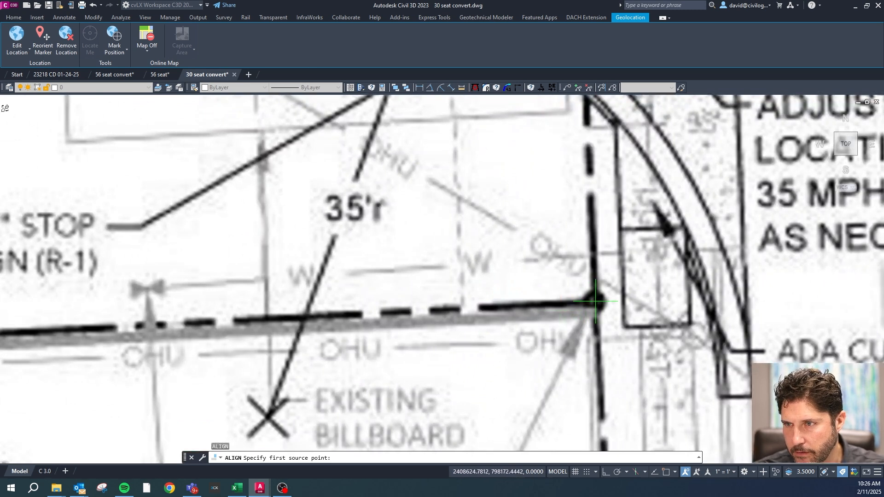
left_click(594, 302)
scroll(595, 302, "down", 5)
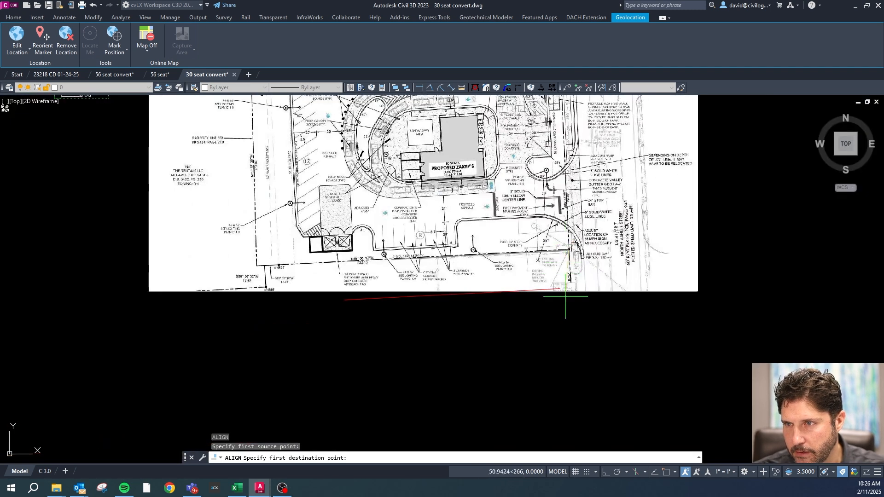
right_click(561, 291, "shift")
left_click(588, 120)
left_click(558, 290)
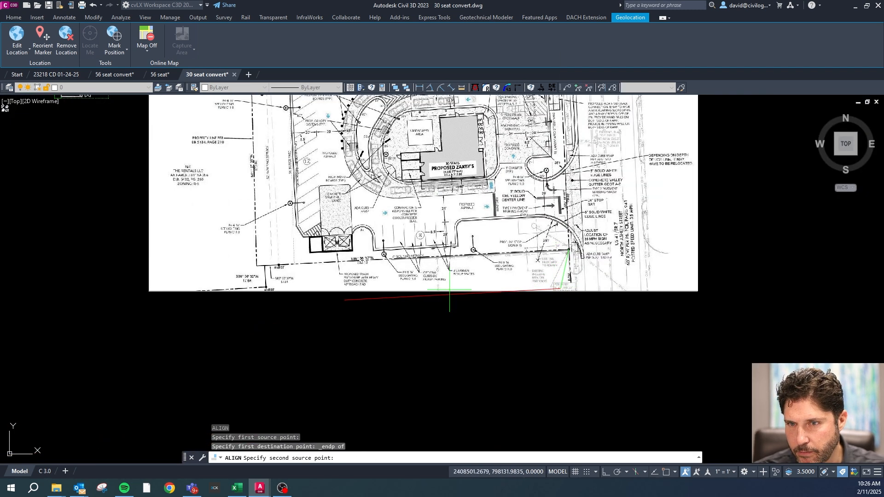
- Match the #4RBF point on the south property line to the red line's west endpoint and scale the image to the alignment points
scroll(279, 266, "up", 8)
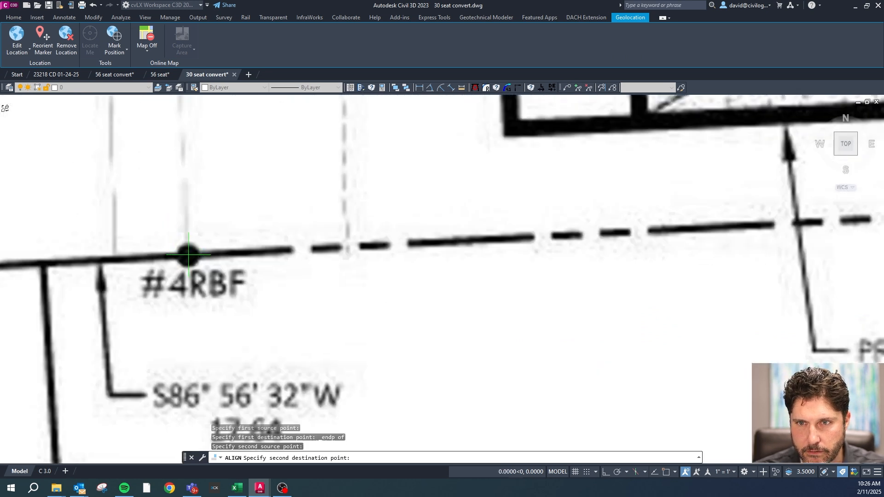
left_click(188, 255)
scroll(188, 255, "down", 5)
right_click(328, 278, "shift")
left_click(355, 107)
left_click(363, 304)
key("Return")
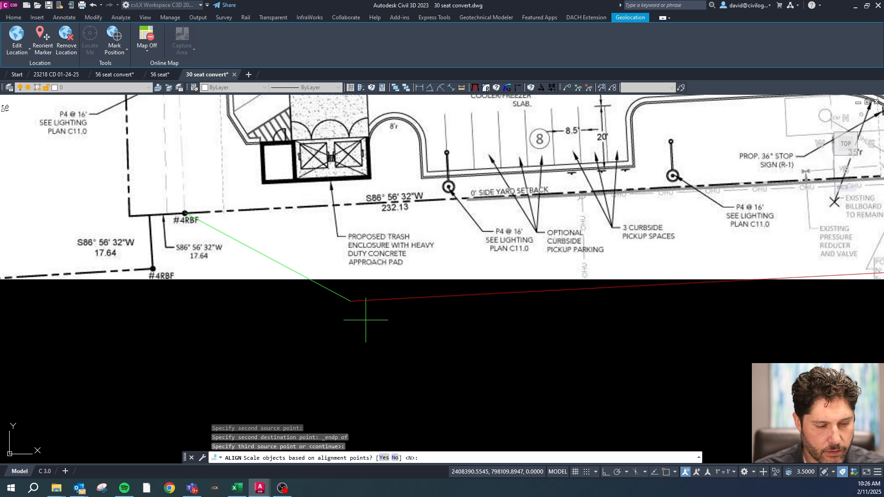
type("y")
key("Return")
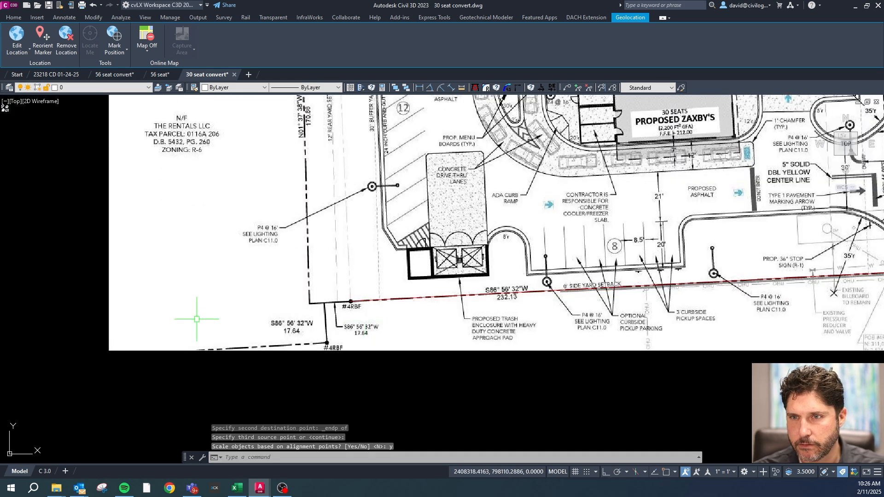
- Place an aligned dimension from the 30' buffer yard line to the west property line
scroll(217, 300, "down", 3)
key("Escape")
key("Escape")
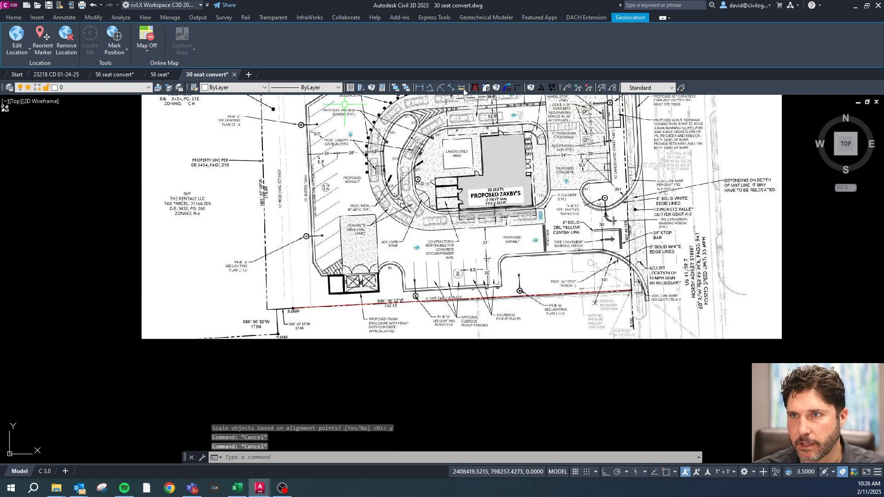
left_click(451, 88)
scroll(343, 186, "up", 5)
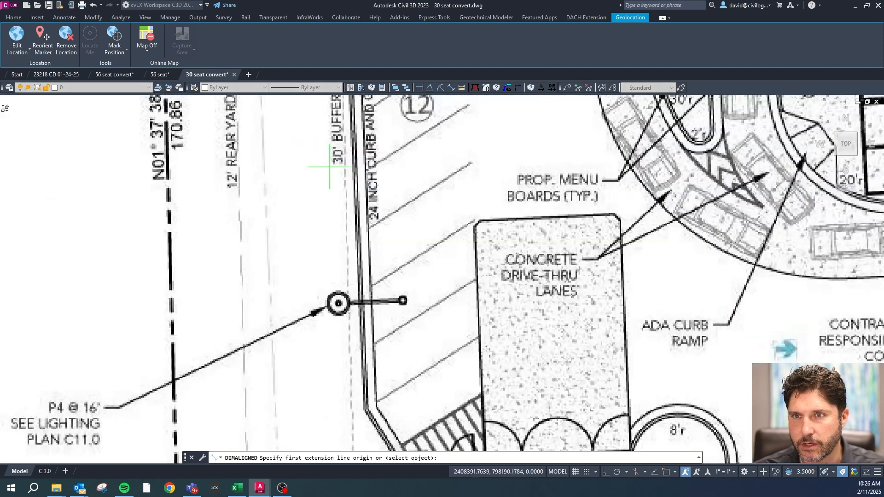
left_click(345, 184)
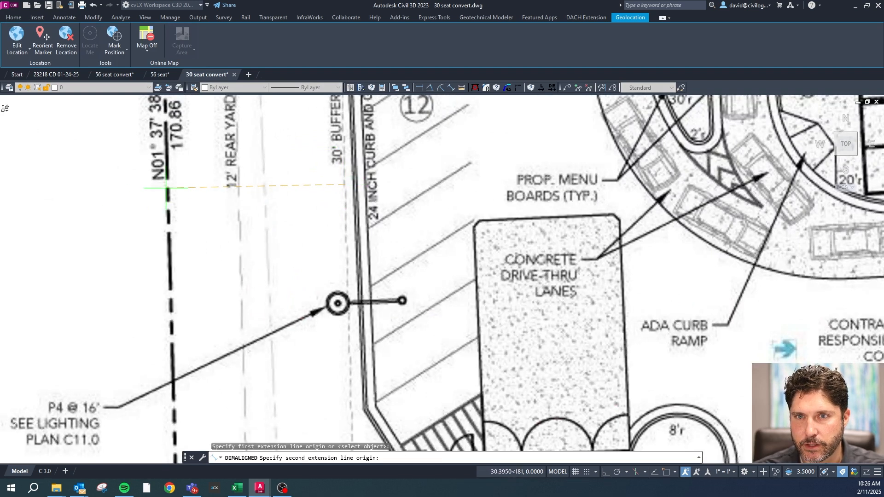
left_click(167, 190)
left_click(167, 193)
key("Escape")
- Inspect the check dimension across the buffer yard closely and delete it
left_click(239, 192)
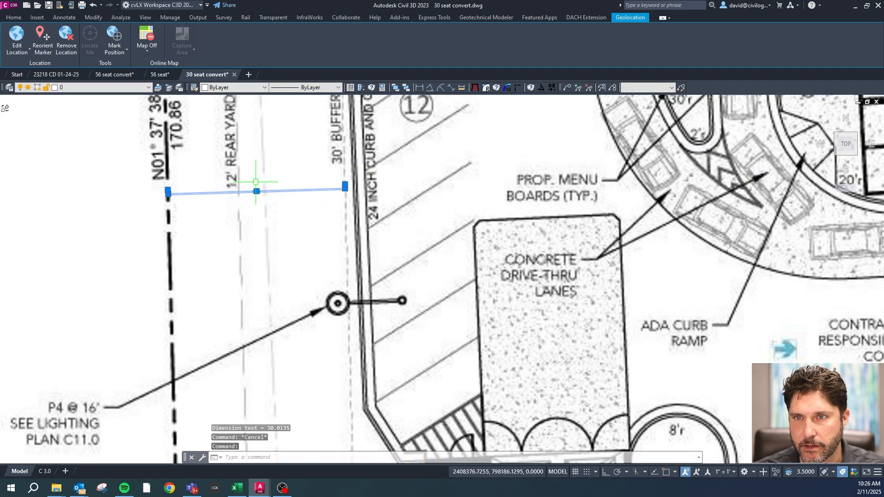
scroll(255, 183, "up", 4)
scroll(276, 231, "up", 5)
scroll(259, 239, "down", 10)
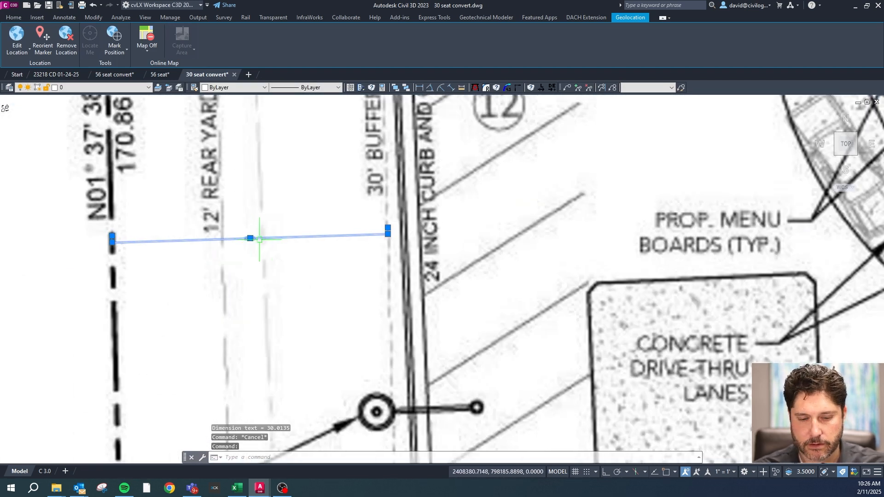
key("Delete")
scroll(238, 337, "down", 15)
key("Escape")
key("Escape")
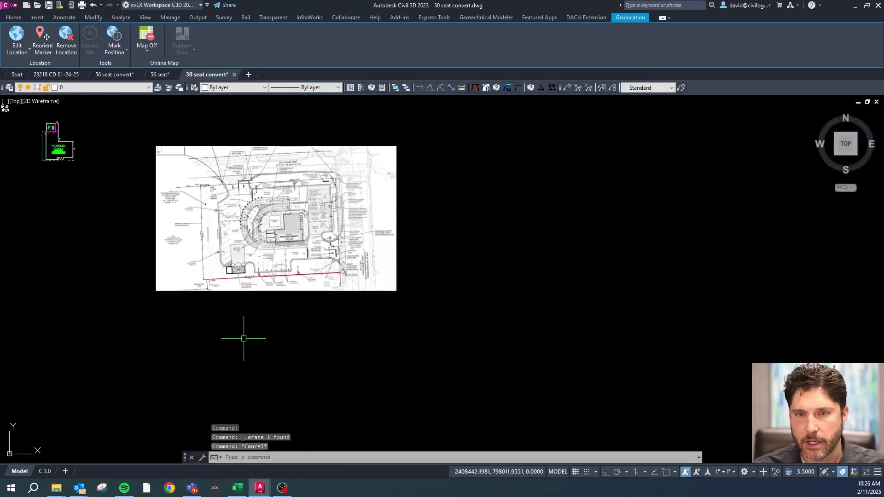
- Draw a horizontal reference line about 166 ft long in the empty space south of the site plan image
type("l")
key("Return")
left_click(239, 333)
key("F8")
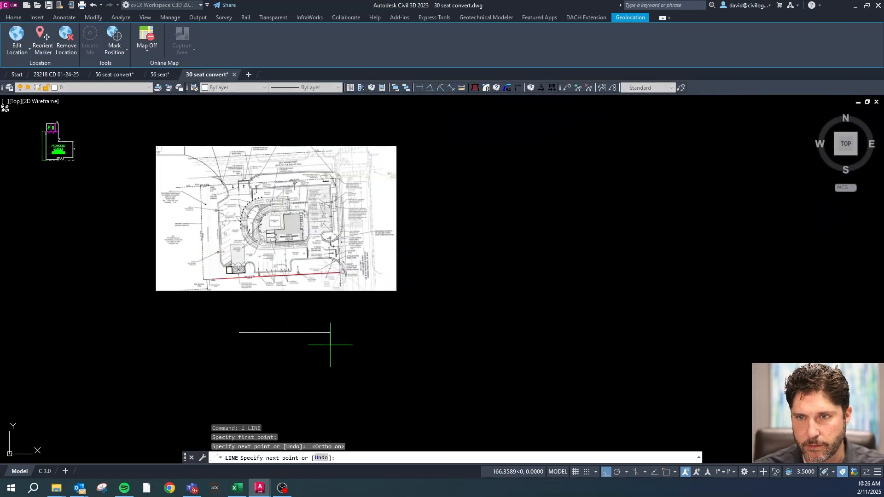
left_click(329, 333)
key("Escape")
- Rotate the site plan image together with the red property line so the red line runs parallel to the horizontal reference line
left_click_drag(325, 299, 244, 261)
type("r")
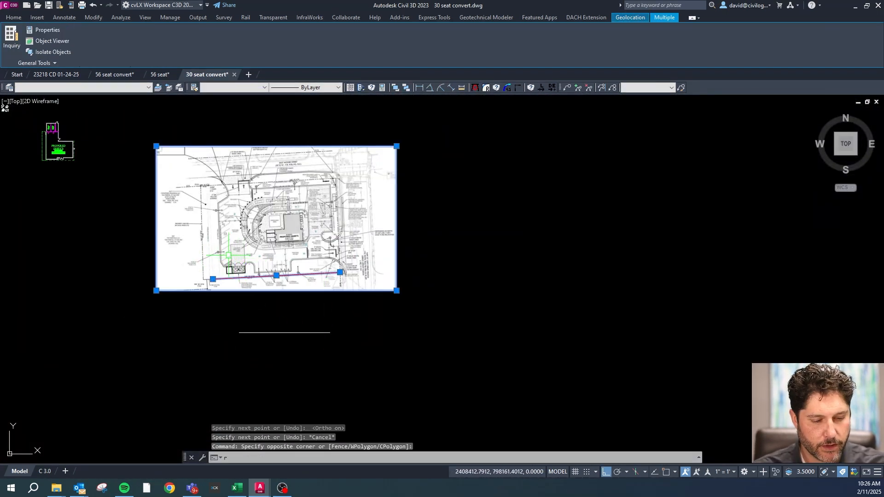
type("p")
key("Return")
left_click(220, 279)
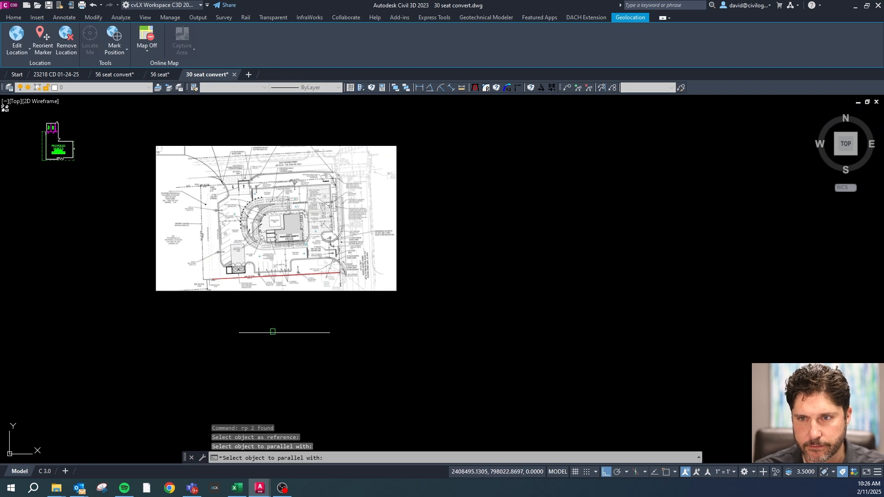
left_click(242, 332)
key("Escape")
- Fade the site plan image to about 56 and deselect it
left_click(371, 303)
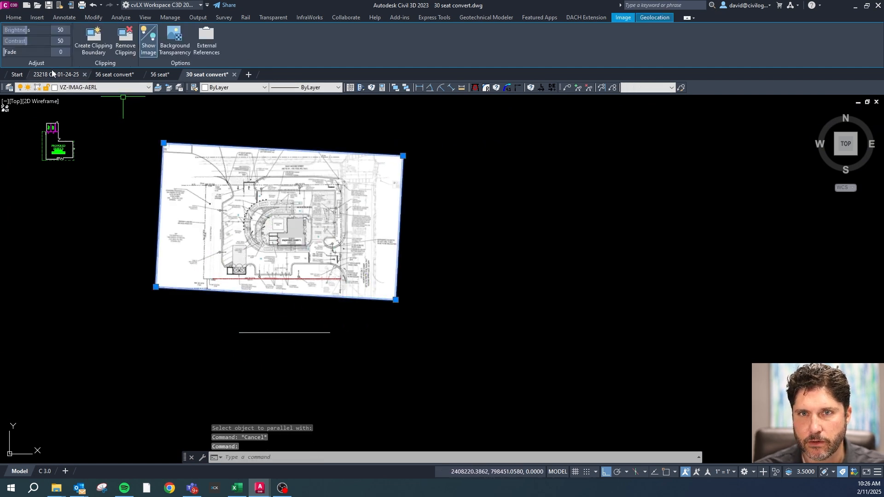
scroll(258, 263, "up", 2)
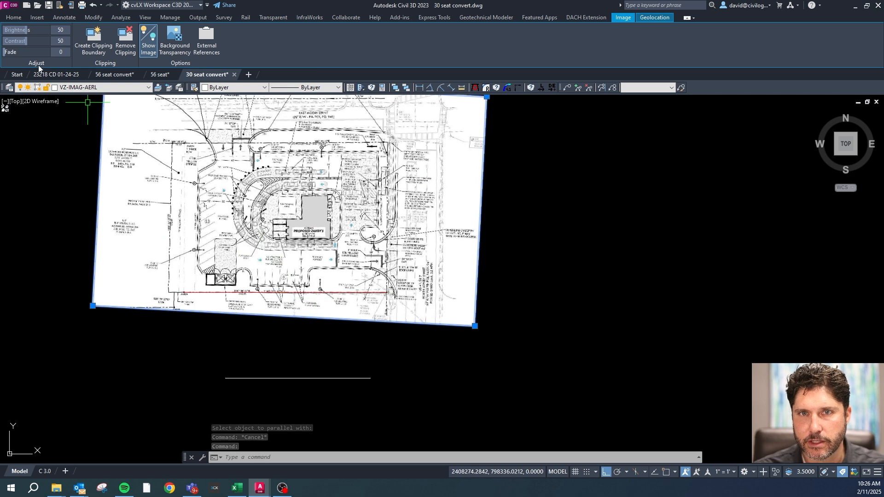
left_click_drag(52, 52, 54, 53)
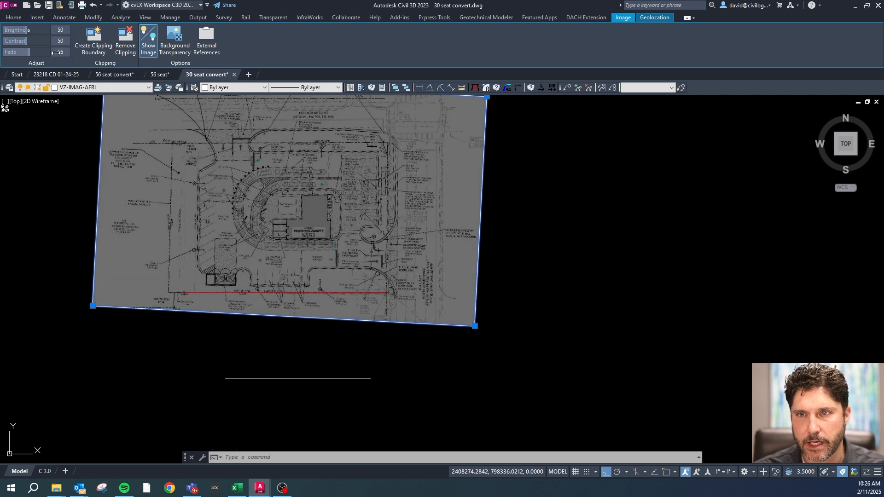
scroll(300, 177, "up", 3)
key("Escape")
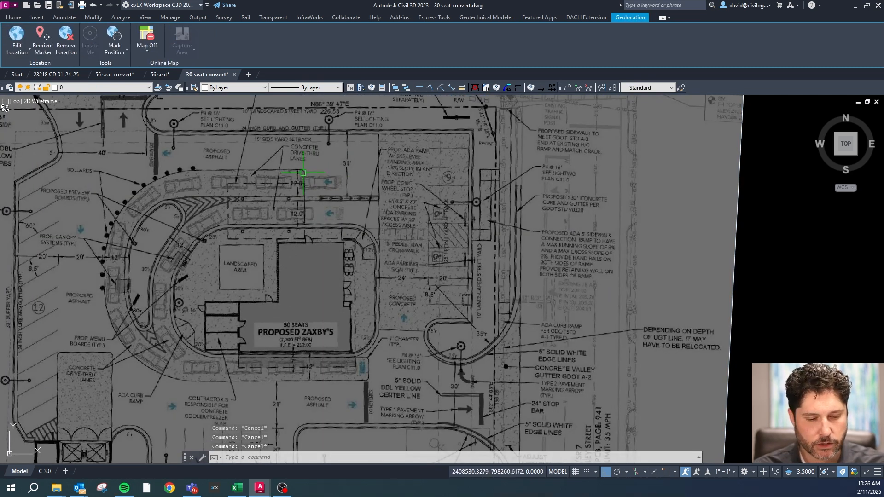
- Draw a horizontal line with ortho on from the northeast curb corner of the parking lot westward along the north curb
type("l")
key("Return")
scroll(447, 129, "up", 3)
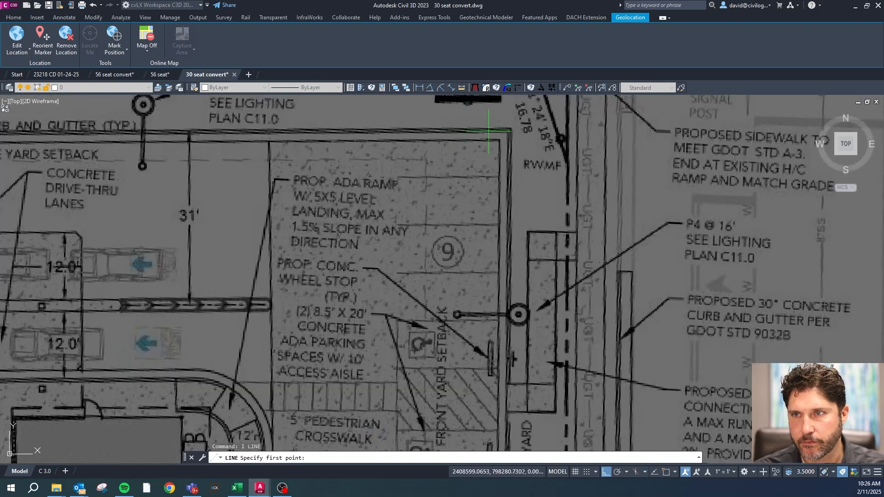
scroll(504, 130, "up", 2)
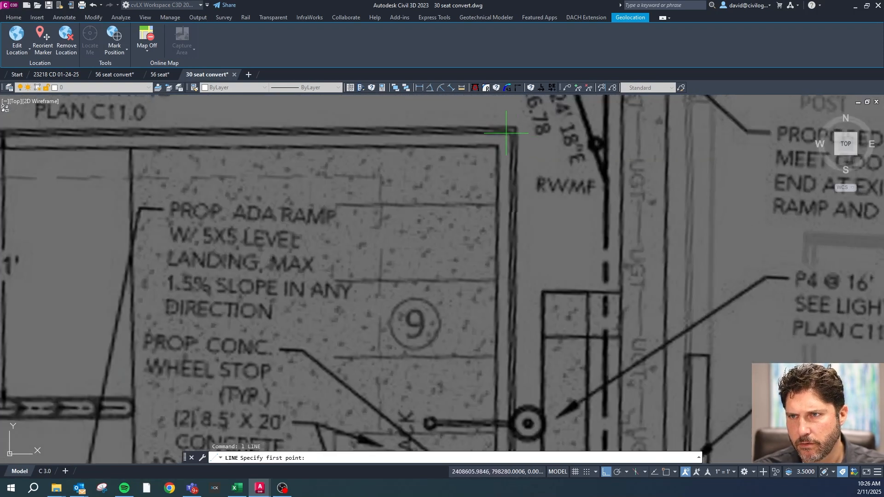
left_click(511, 133)
scroll(511, 133, "down", 3)
key("F8")
key("F8")
scroll(335, 167, "up", 1)
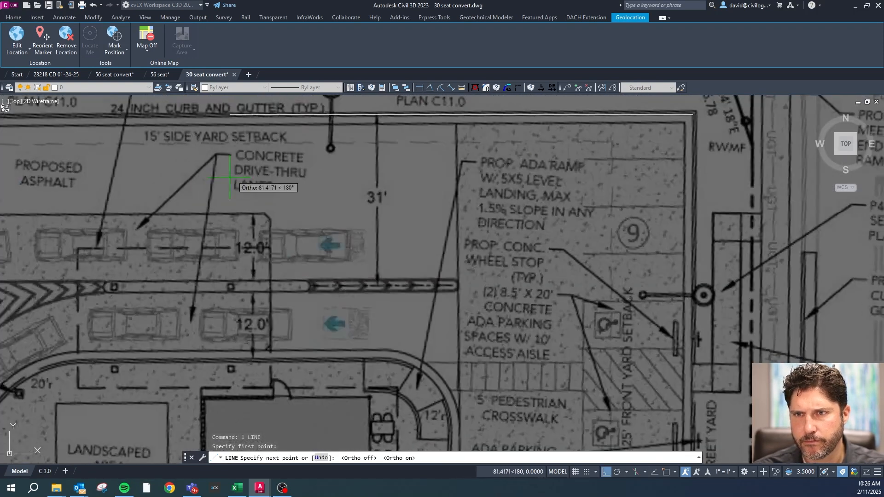
scroll(311, 171, "down", 2)
left_click(143, 174)
key("Escape")
scroll(342, 147, "up", 2)
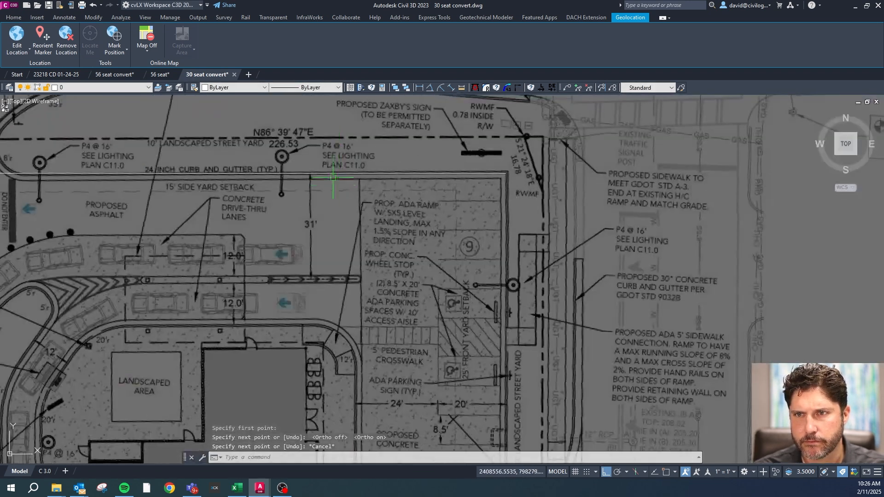
scroll(294, 187, "up", 2)
key("Escape")
key("Escape")
key("Escape")
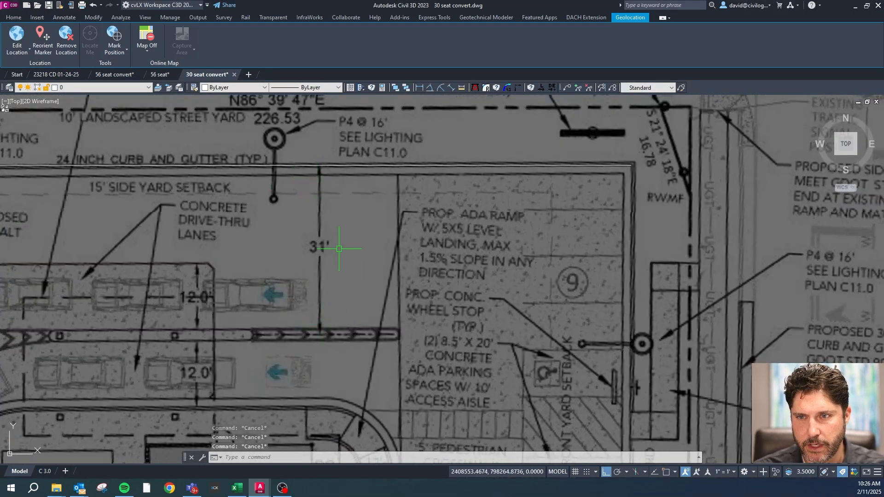
- Offset the north curb line 31 ft south to the drive-thru lane divider
type("o")
key("Return")
type("312")
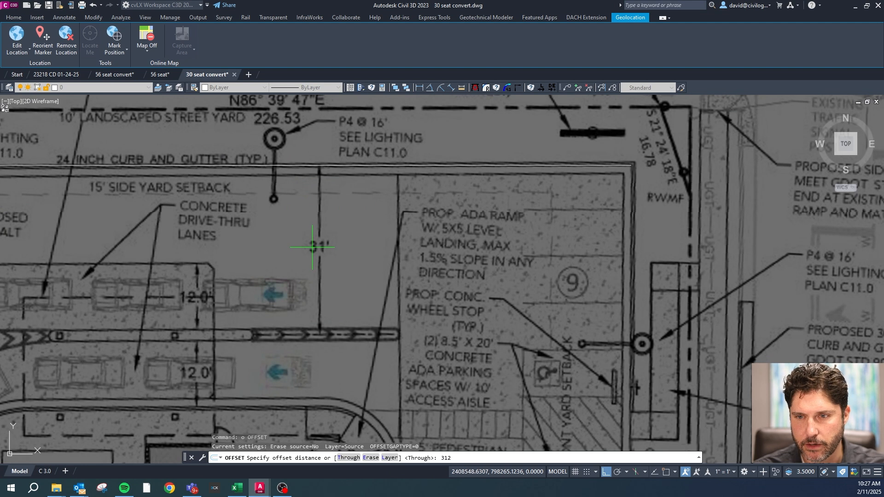
key("BackSpace")
key("Return")
left_click(344, 166)
left_click(325, 301)
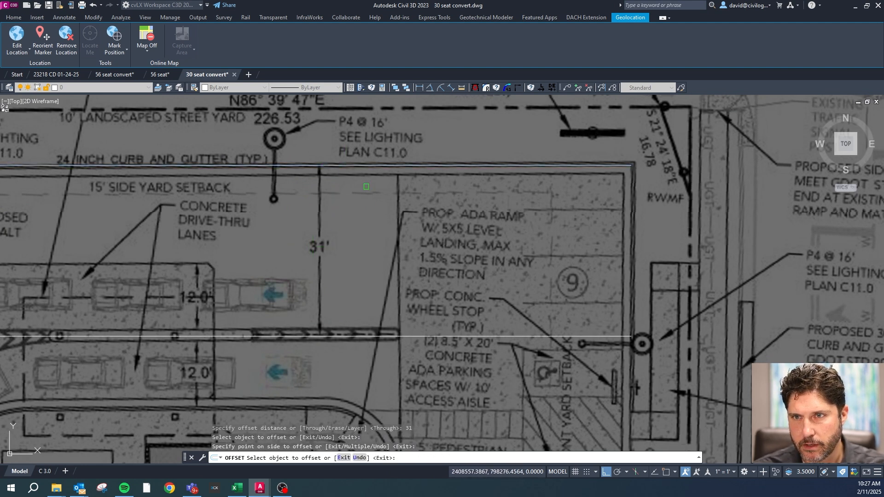
key("Escape")
- Compare the offset line with the drive-thru divider and measure the divider's width with a temporary aligned dimension
scroll(321, 360, "up", 5)
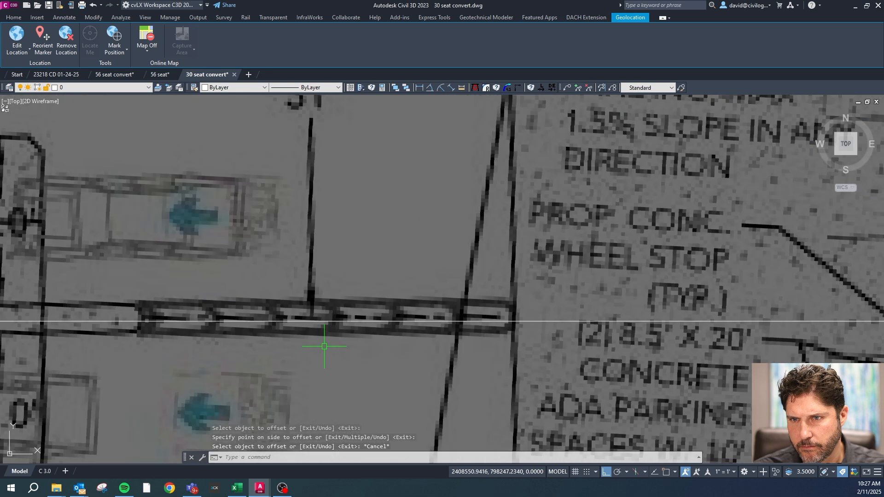
scroll(310, 316, "down", 5)
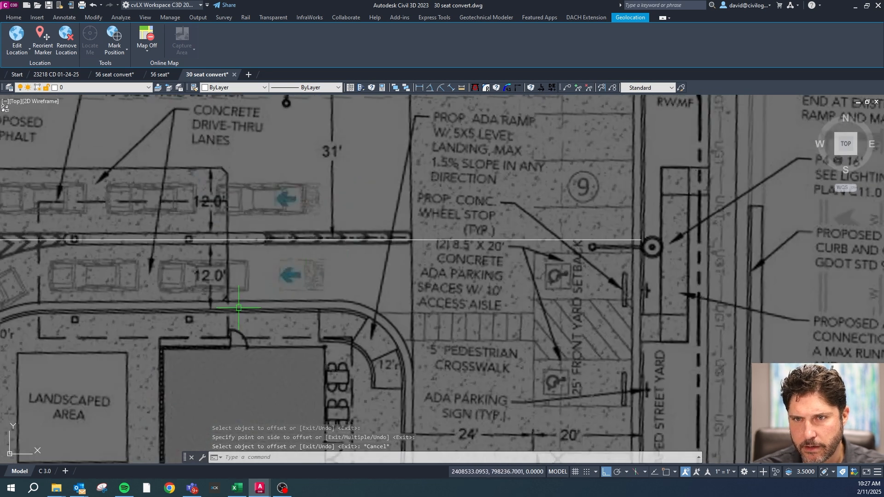
scroll(215, 237, "up", 4)
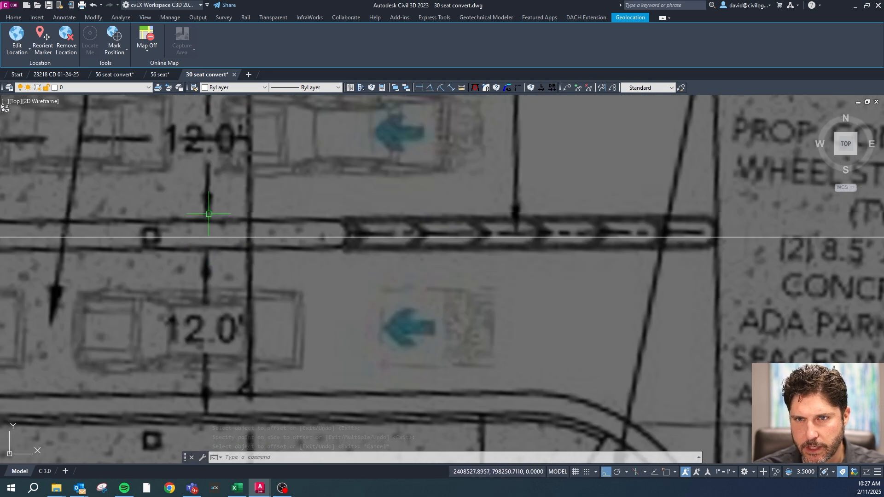
left_click(462, 87)
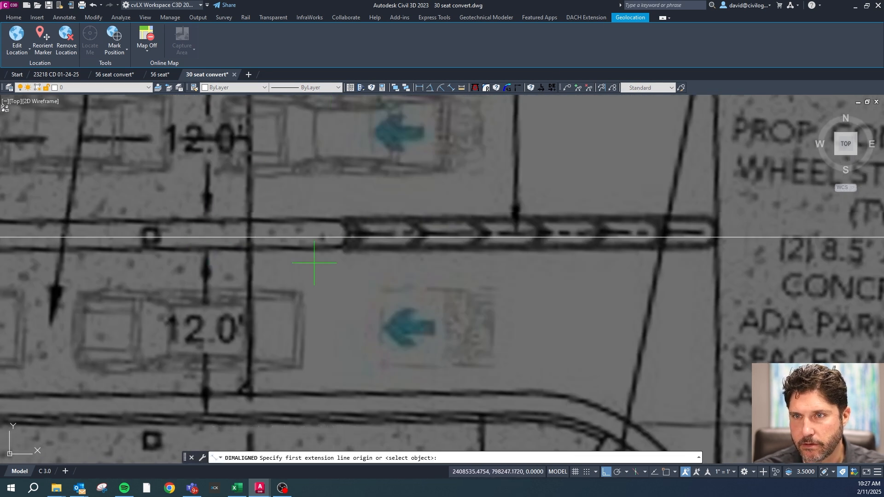
left_click(300, 218)
left_click(302, 249)
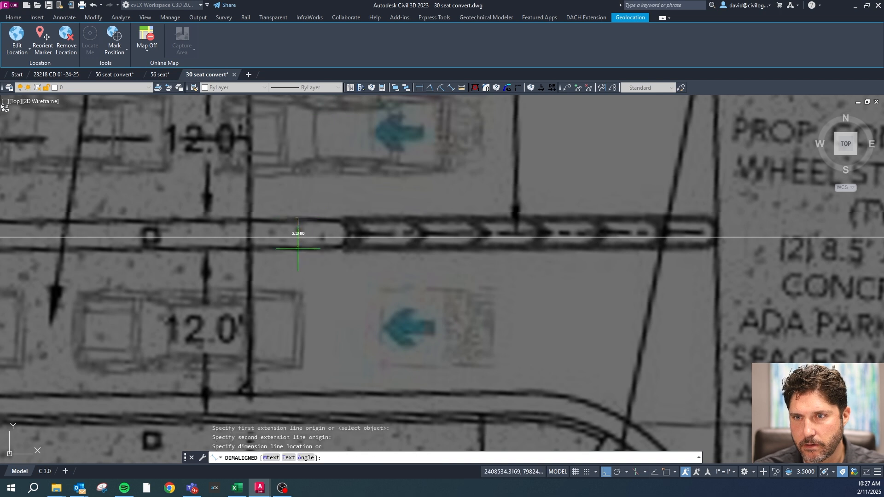
key("Escape")
type("p")
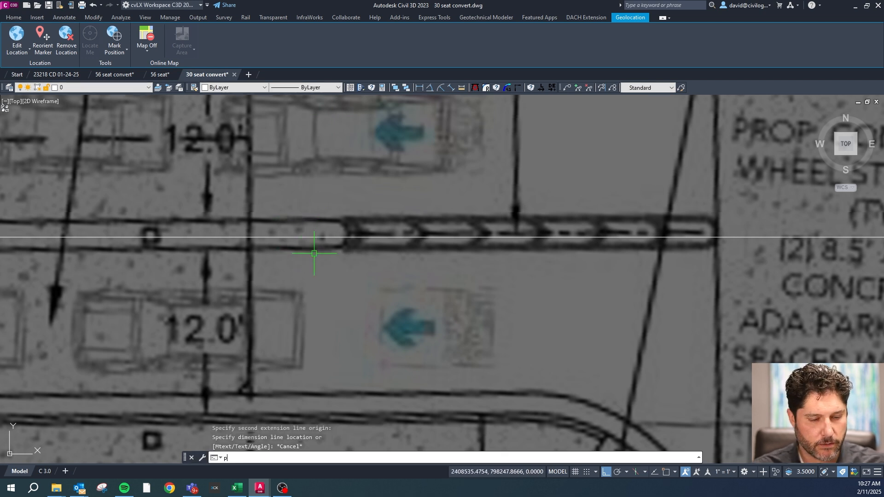
key("Escape")
- Offset the divider centerline 1 ft to the north and 1 ft to the south
type("o")
key("Return")
type("1")
key("Return")
left_click(329, 237)
left_click(334, 221)
left_click(338, 237)
left_click(336, 258)
key("Escape")
key("Escape")
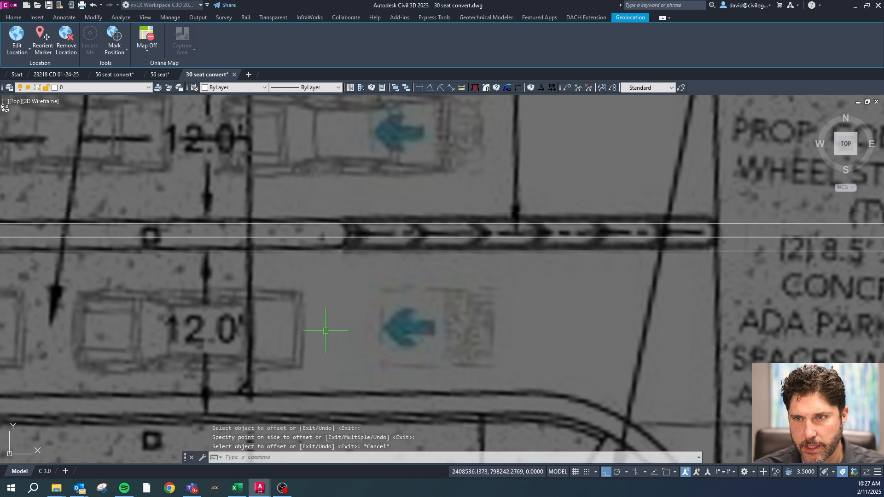
- Offset the divider's south edge line 12 ft south and its north edge line 12 ft north for the drive-thru lanes
type("o")
key("Return")
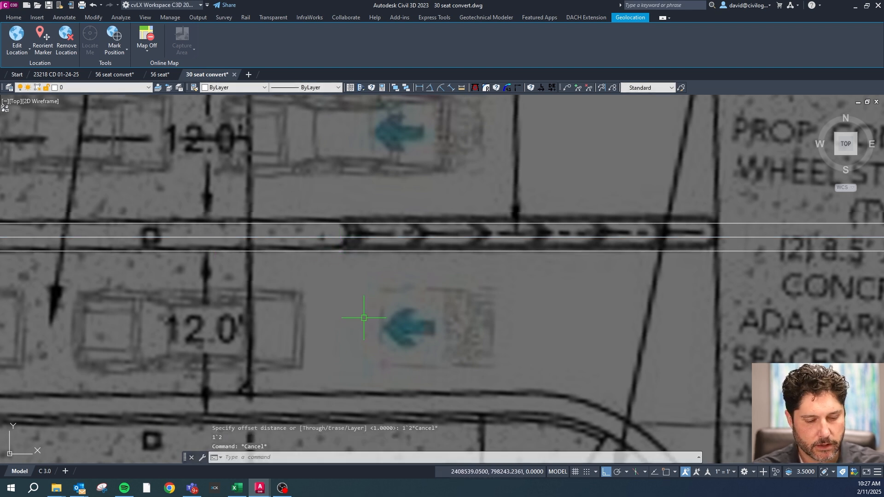
type("12")
key("Return")
left_click(394, 253)
left_click(376, 281)
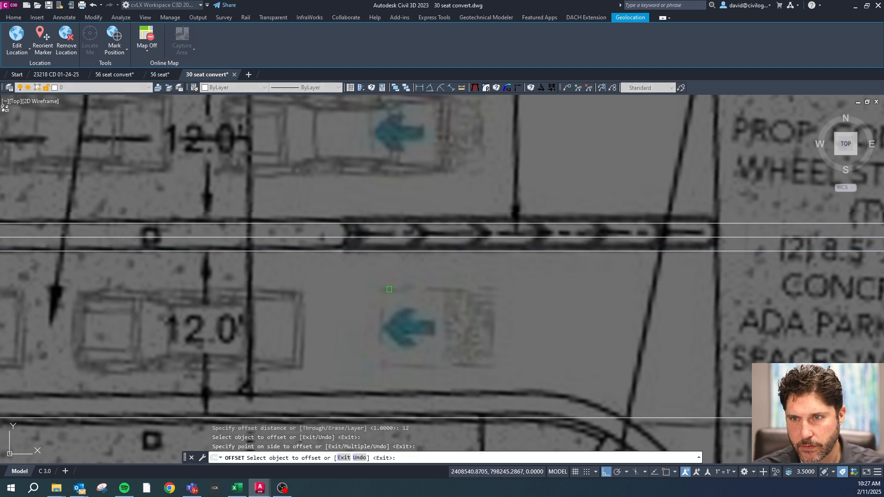
scroll(375, 280, "down", 2)
left_click(375, 261)
left_click(354, 199)
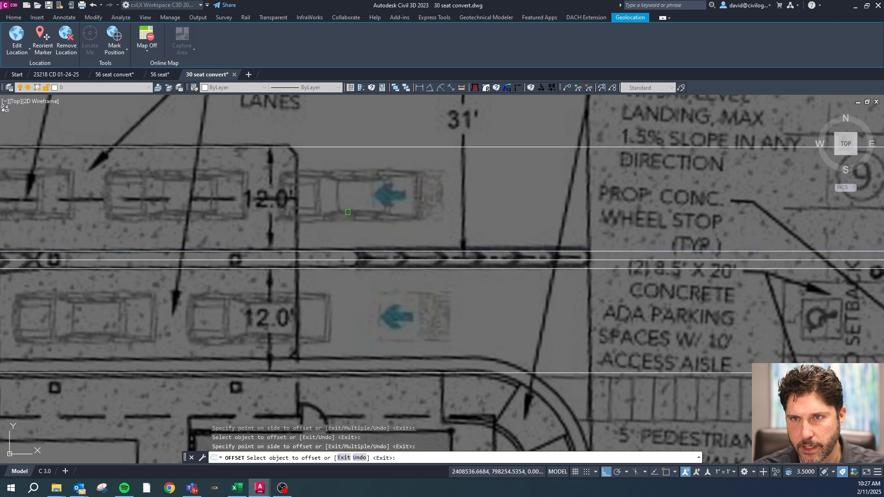
scroll(355, 198, "down", 3)
key("Escape")
- Measure the distance from the south drive-thru lane line to the building's north wall
scroll(355, 299, "up", 2)
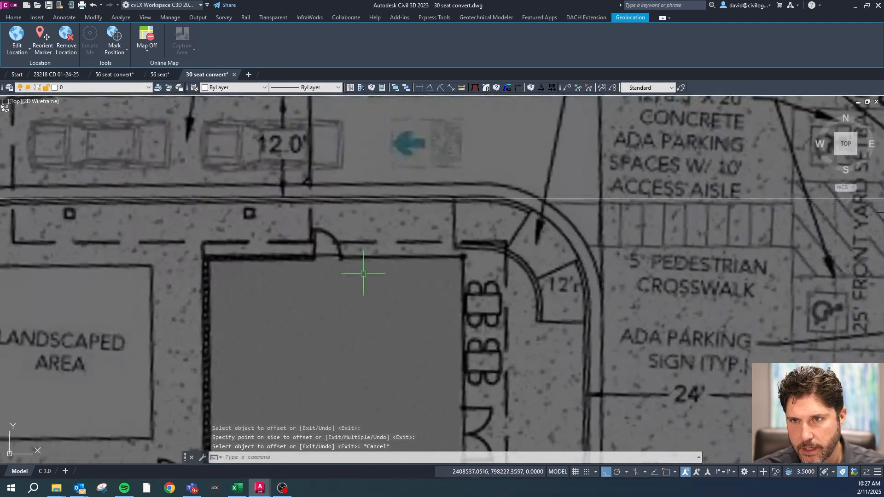
scroll(363, 255, "up", 3)
key("Escape")
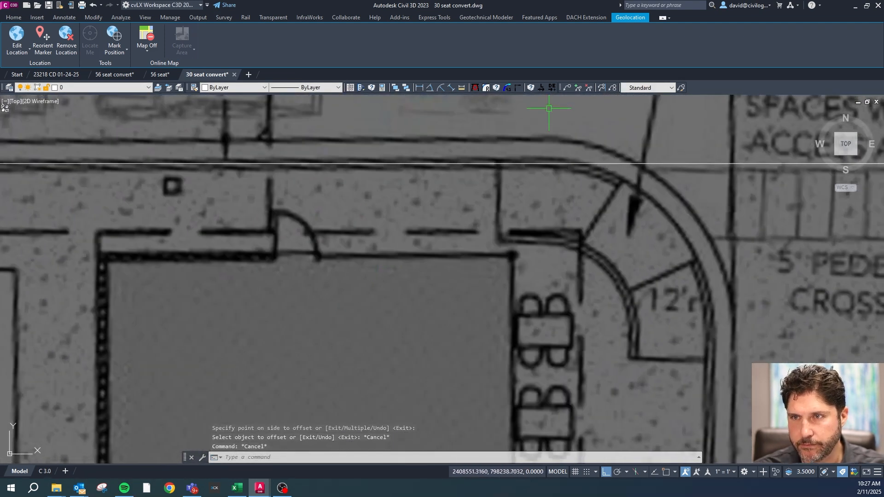
left_click(462, 89)
left_click(427, 161)
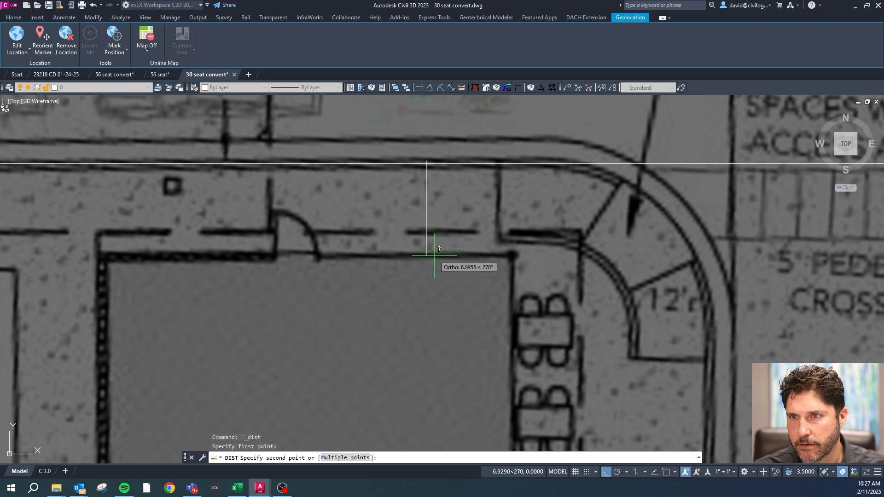
key("Escape")
- Offset the south drive-thru lane line 7 ft south to the building's north wall
type("o")
key("Return")
type("7")
key("Return")
left_click(406, 164)
left_click(395, 191)
scroll(396, 277, "down", 3)
scroll(398, 294, "down", 2)
key("Escape")
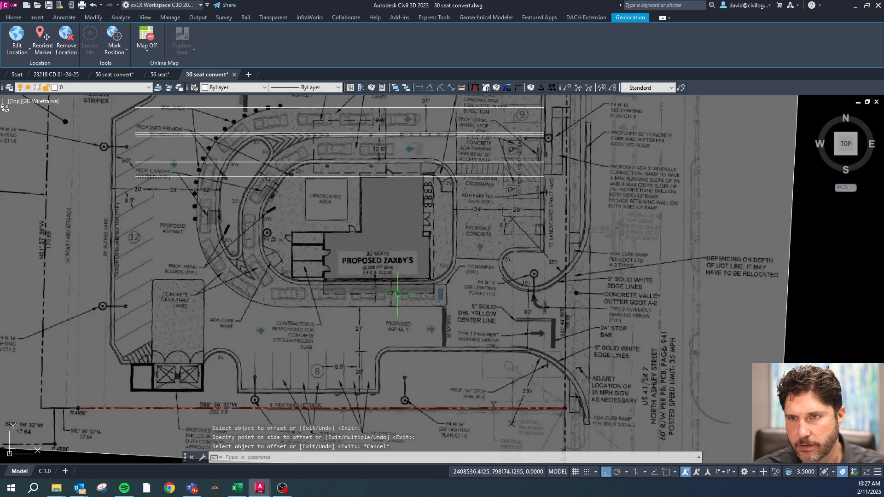
- Copy the 30-seat building footprint about 180 ft straight south of the original
scroll(397, 294, "up", 4)
scroll(395, 277, "down", 10)
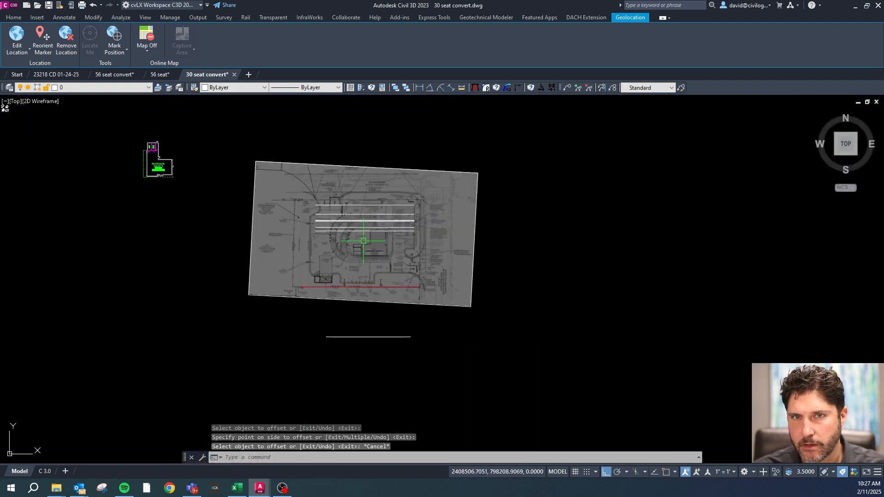
left_click(178, 191)
left_click(138, 131)
scroll(139, 130, "up", 4)
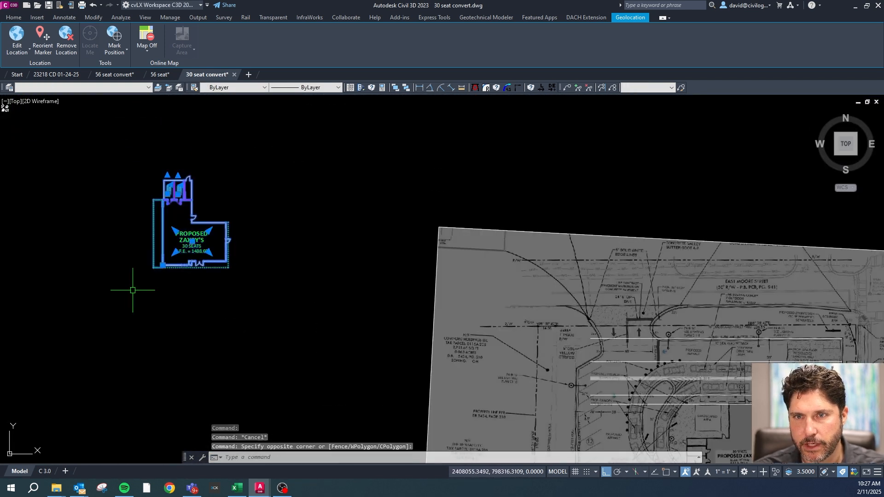
type("co")
key("Return")
scroll(187, 296, "down", 4)
left_click(186, 295)
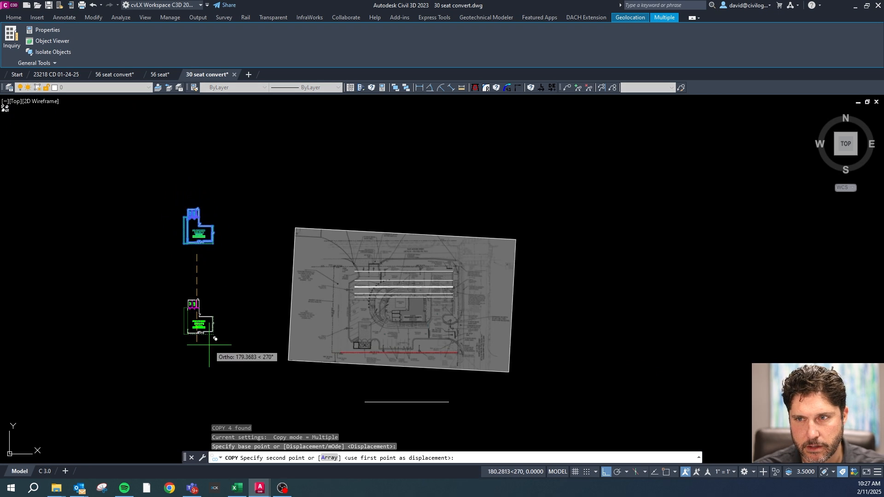
left_click(210, 344)
key("Escape")
- Rotate the copied building footprint 90 degrees counterclockwise
left_click(227, 355)
left_click(148, 292)
type("r")
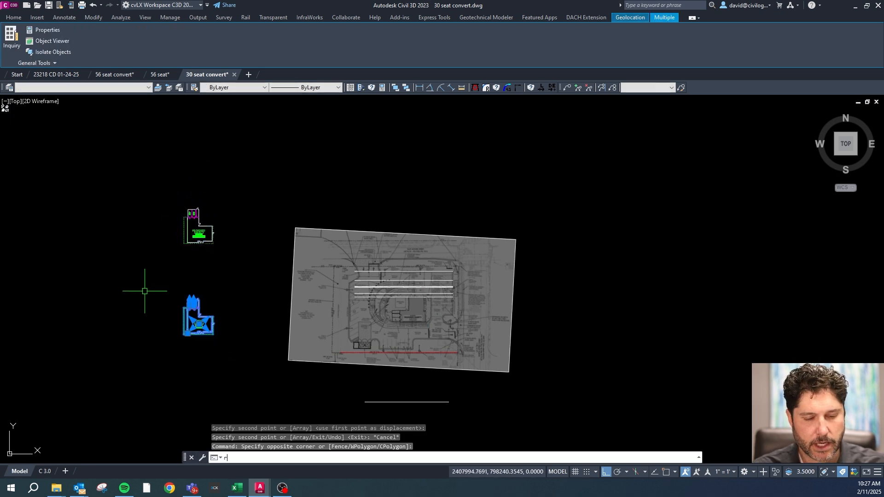
key("Return")
left_click(204, 281)
left_click(218, 257)
key("Escape")
- Move the rotated building footprint by its northeast wall corner onto the north wall line, aligned with the building on the site plan image
left_click(261, 275)
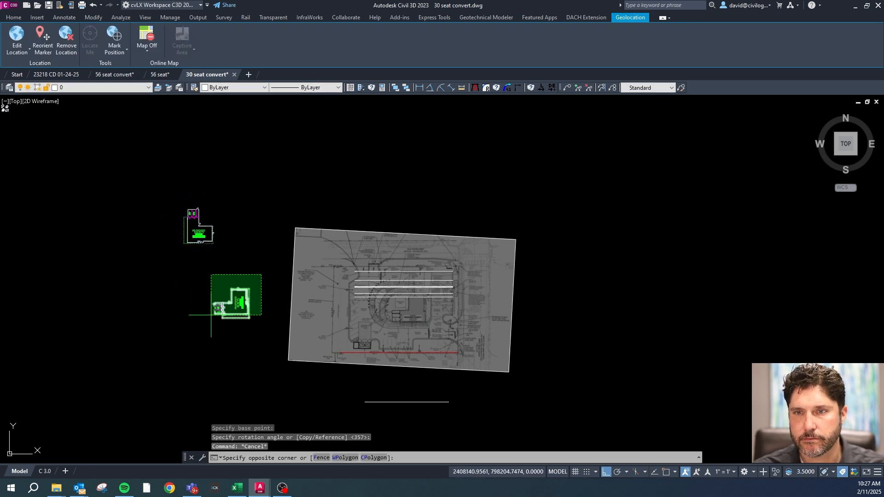
left_click(211, 316)
left_click(222, 156)
scroll(202, 212, "up", 5)
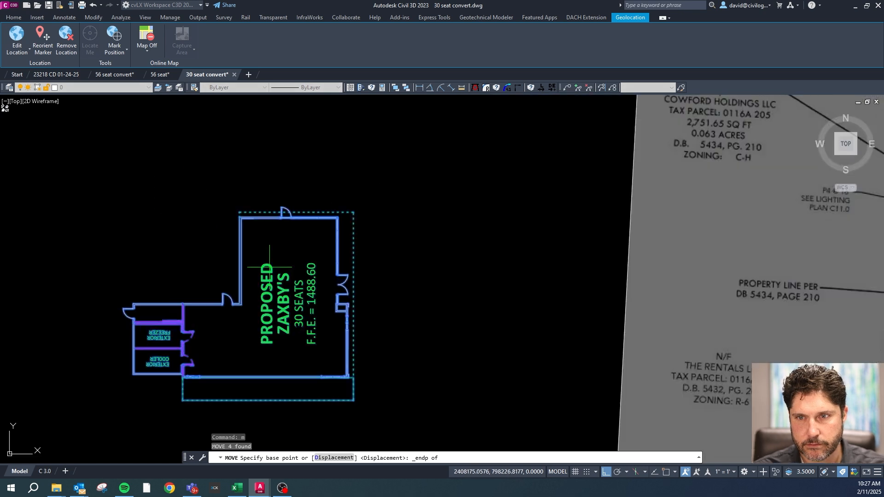
scroll(340, 218, "up", 5)
left_click(325, 211)
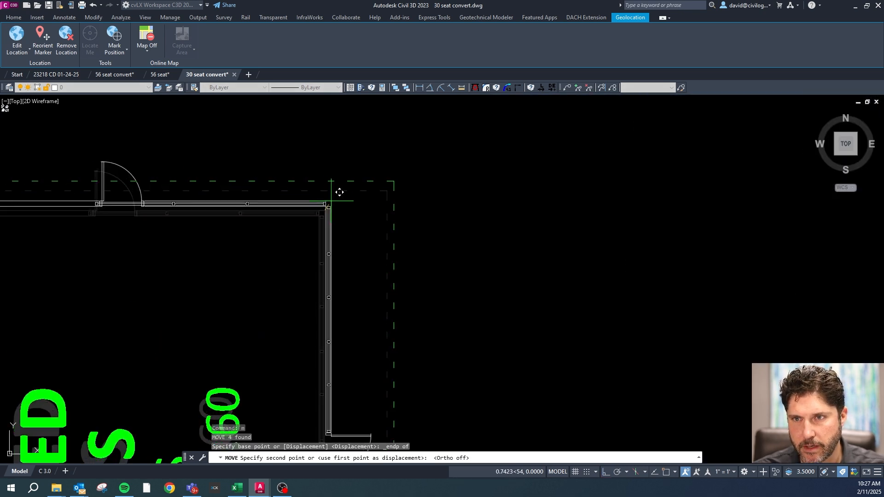
scroll(173, 217, "down", 6)
scroll(394, 216, "up", 10)
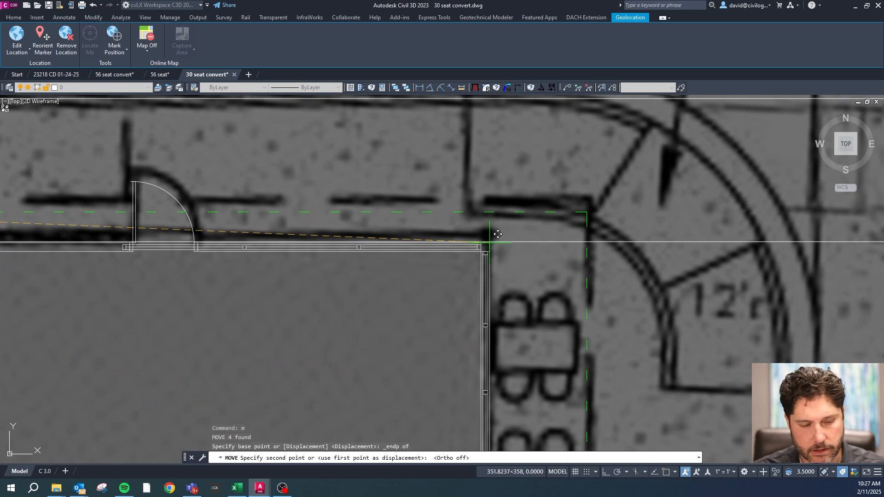
right_click(490, 242, "shift")
key("r")
key("Escape")
scroll(416, 244, "down", 8)
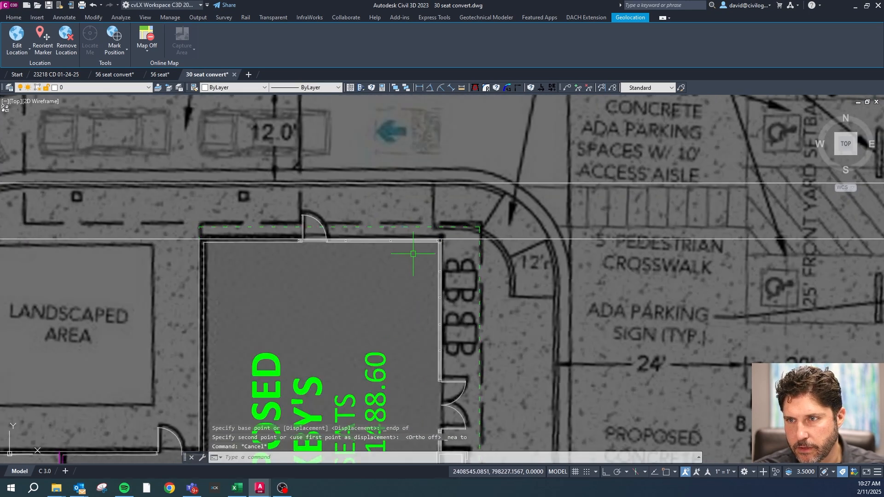
- Draw a horizontal line from the building's southeast corner along its south wall, extending west past the cooler
scroll(459, 393, "up", 3)
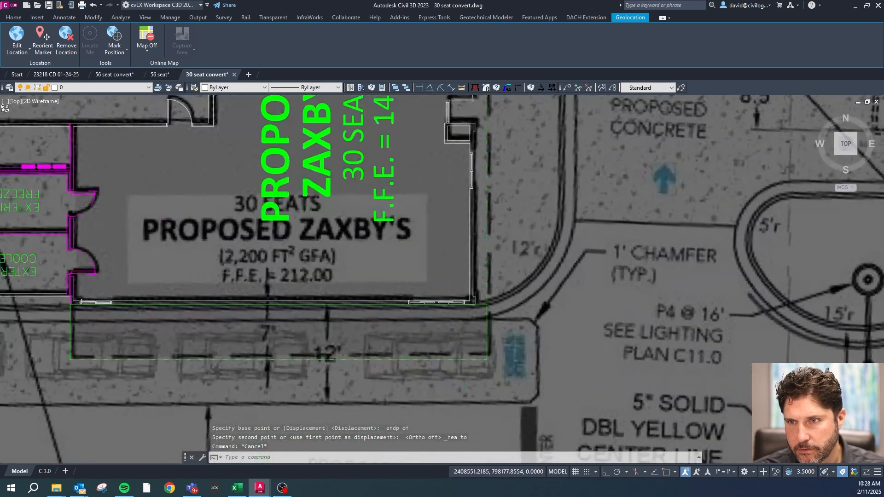
key("Escape")
scroll(470, 318, "up", 4)
key("d")
left_click(479, 283)
scroll(553, 280, "down", 6)
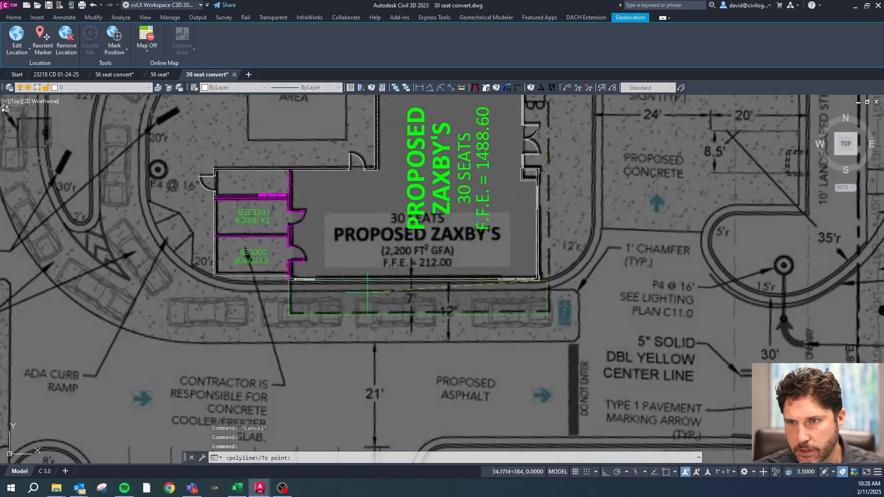
scroll(275, 277, "up", 4)
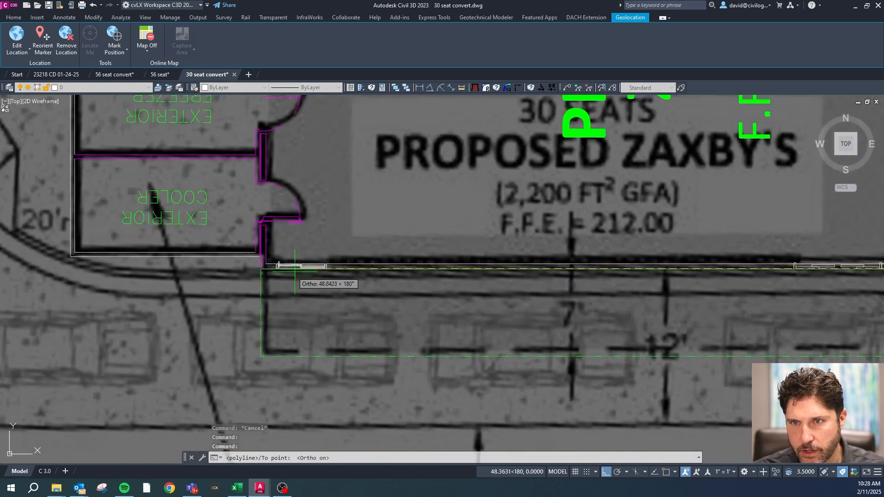
scroll(271, 272, "down", 5)
key("Escape")
scroll(391, 262, "up", 5)
key("Escape")
key("Escape")
key("Escape")
scroll(131, 240, "down", 3)
scroll(138, 239, "up", 3)
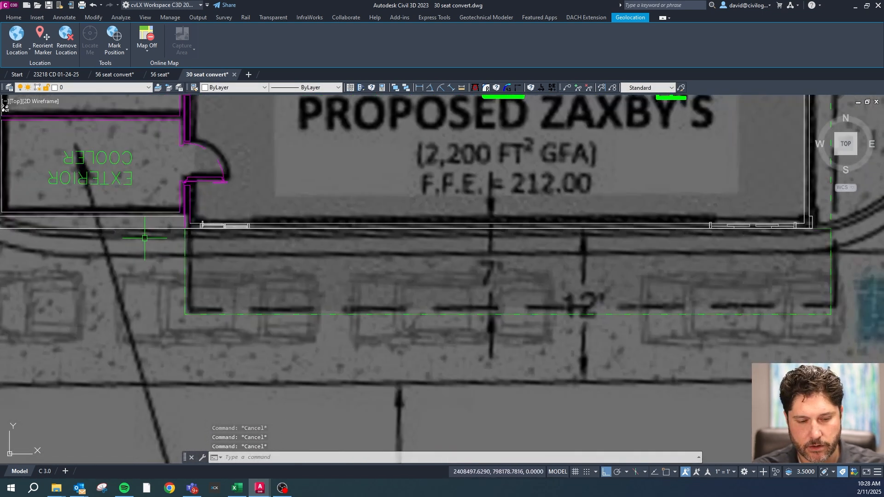
- Offset the south wall line 0.5 ft south to the edge of the drive-thru lane
key("Return")
key("Return")
left_click(154, 229)
left_click(159, 235)
key("Escape")
scroll(151, 226, "down", 2)
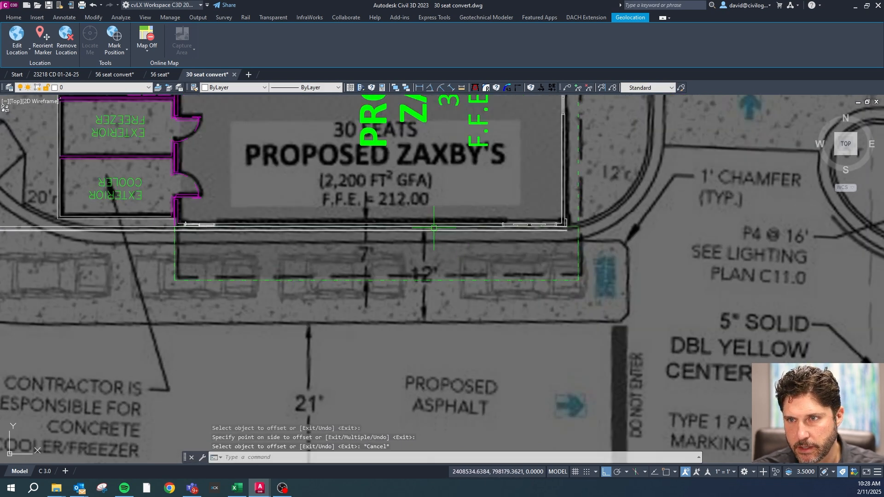
scroll(382, 318, "down", 2)
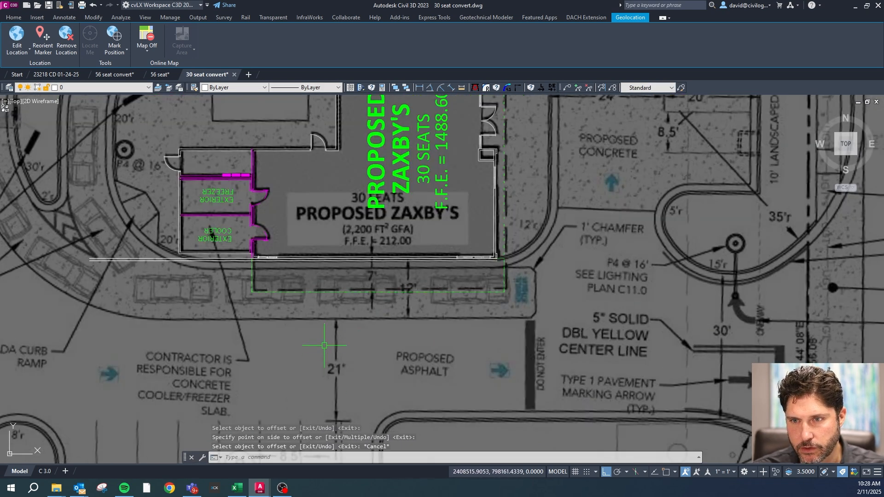
- Offset the north edge line of the south drive-thru lane 12 ft south and delete the original south wall line
key("Escape")
key("Escape")
key("Escape")
type("o")
key("Return")
type("12")
key("Return")
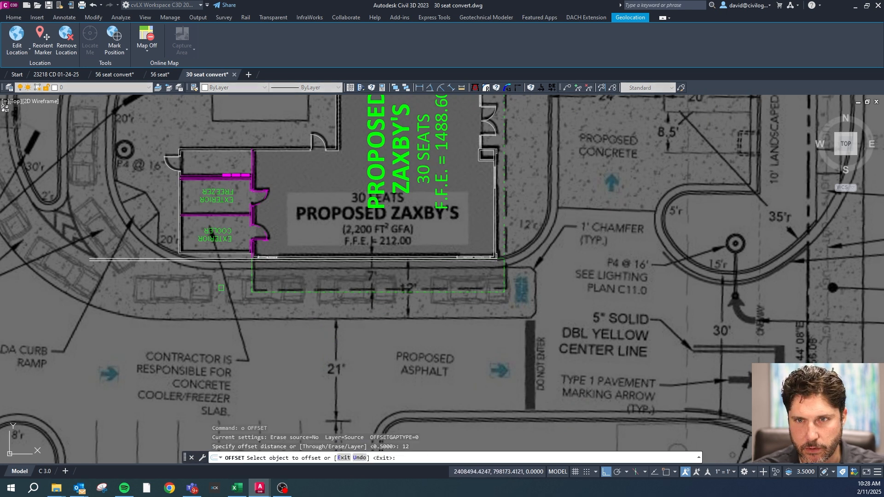
left_click(206, 260)
left_click(206, 271)
key("Escape")
left_click(237, 259)
key("Delete")
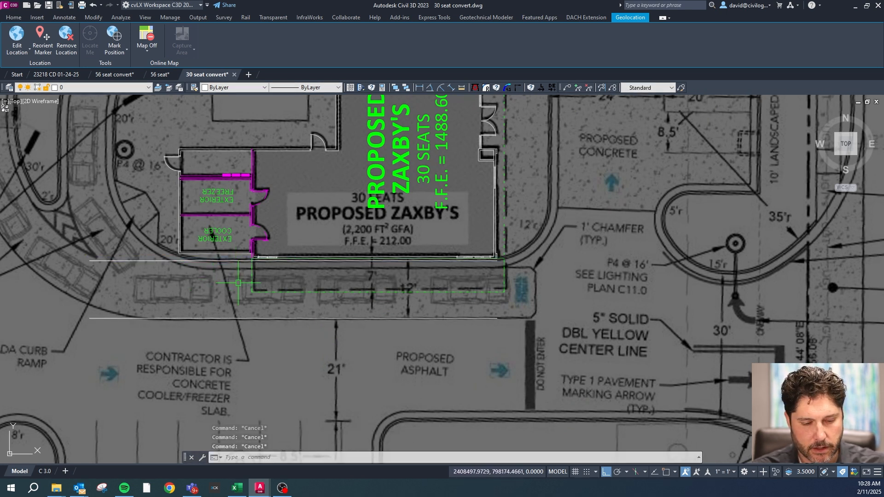
- Offset the drive-thru lane's south edge 21 ft south and stretch the new aisle line's east end toward the street driveway
type("o")
key("Return")
type("21")
key("Return")
left_click(308, 318)
left_click(309, 331)
scroll(323, 274, "down", 2)
key("Escape")
left_click(423, 365)
left_click(432, 365)
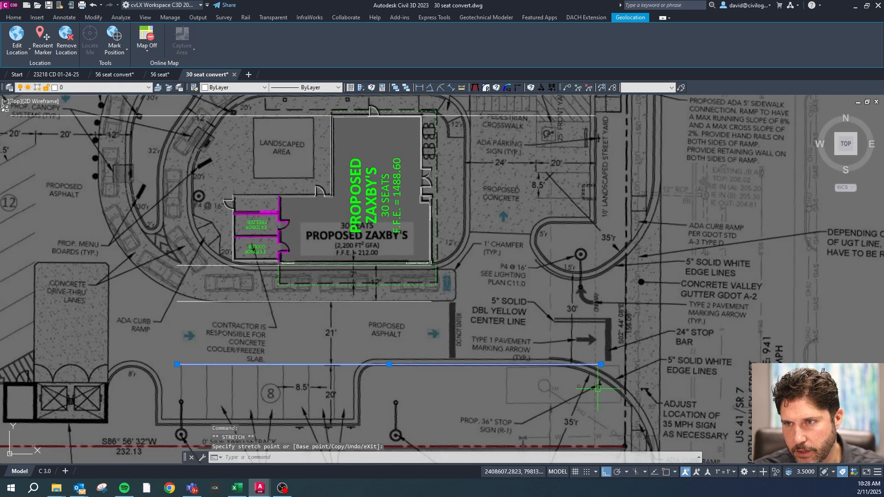
- Measure the horizontal distance from the curb east of the building to the building's dashed canopy line
scroll(382, 231, "down", 3)
scroll(503, 187, "up", 3)
scroll(503, 187, "up", 3)
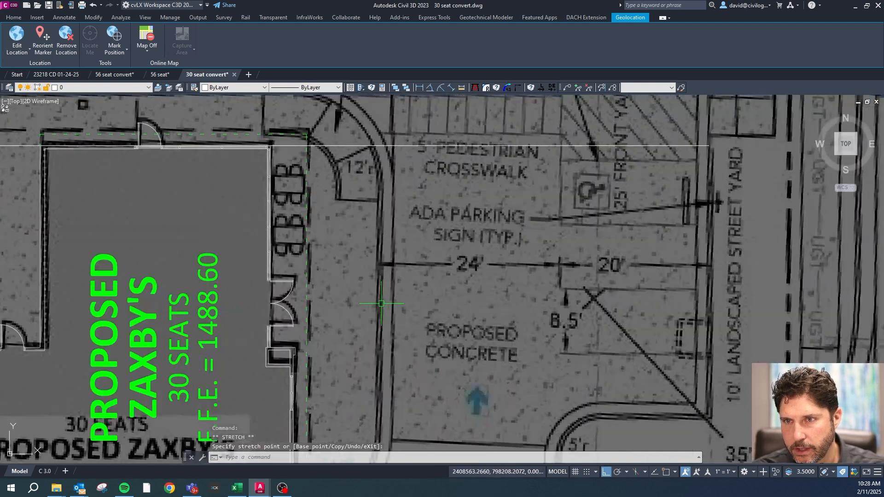
scroll(381, 249, "down", 3)
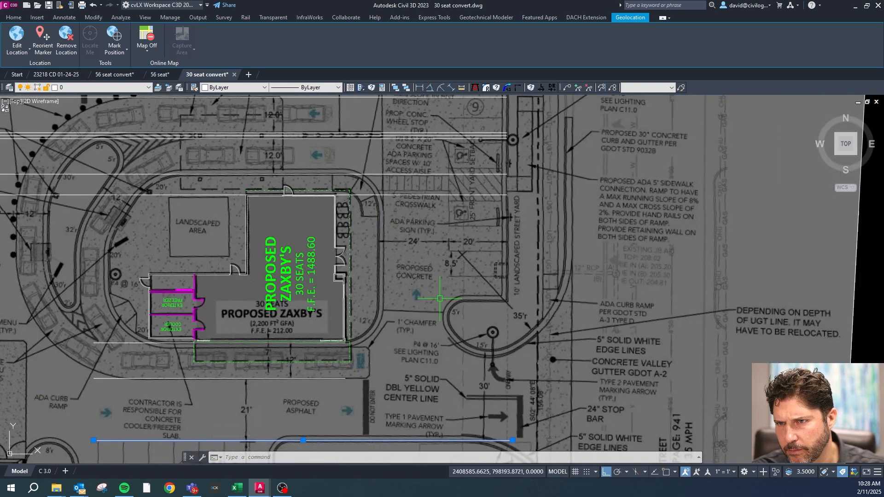
scroll(461, 175, "down", 2)
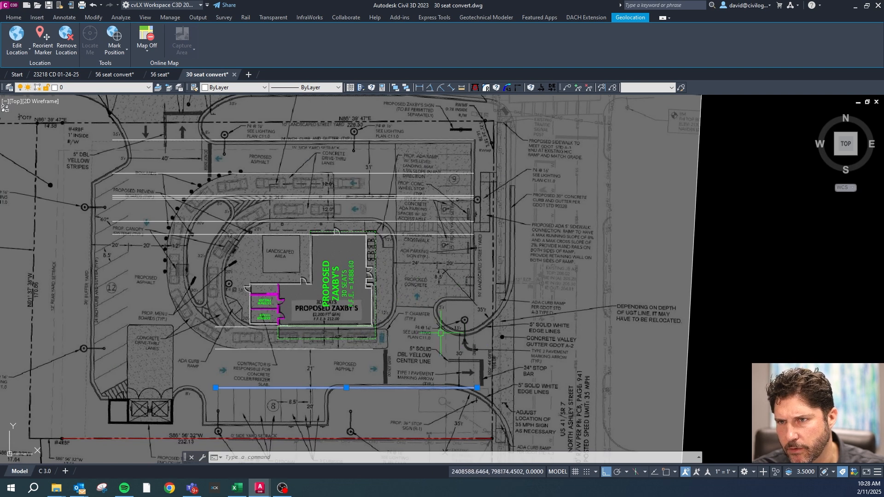
left_click(461, 88)
scroll(367, 286, "up", 4)
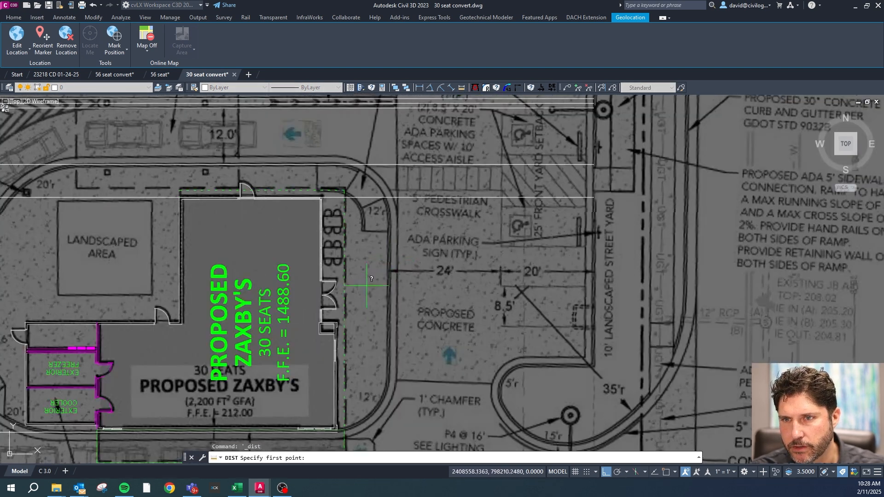
scroll(373, 380, "up", 4)
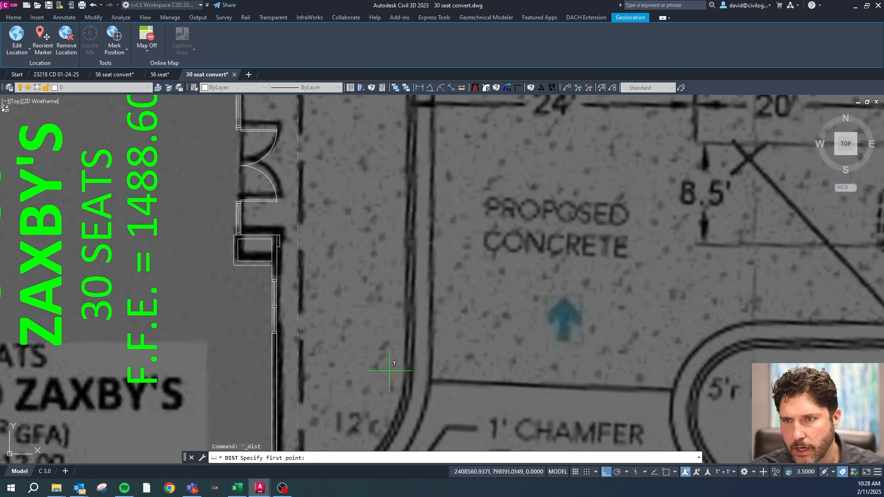
left_click(415, 152)
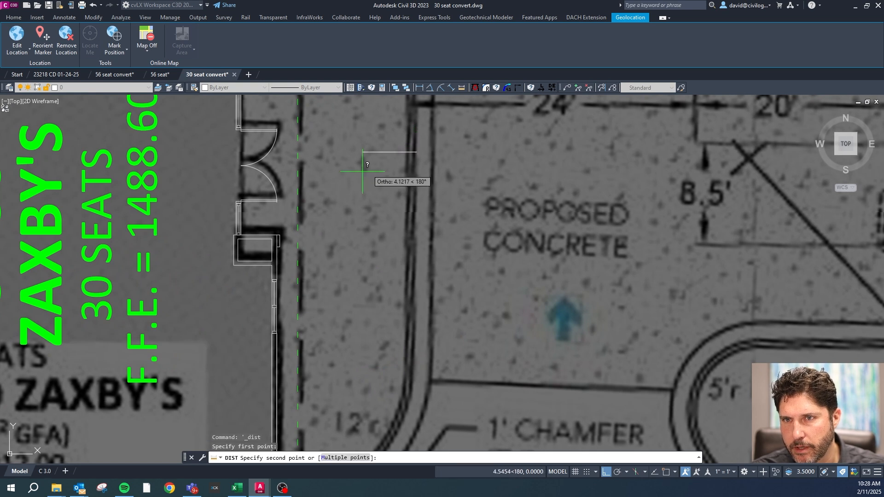
left_click(298, 195)
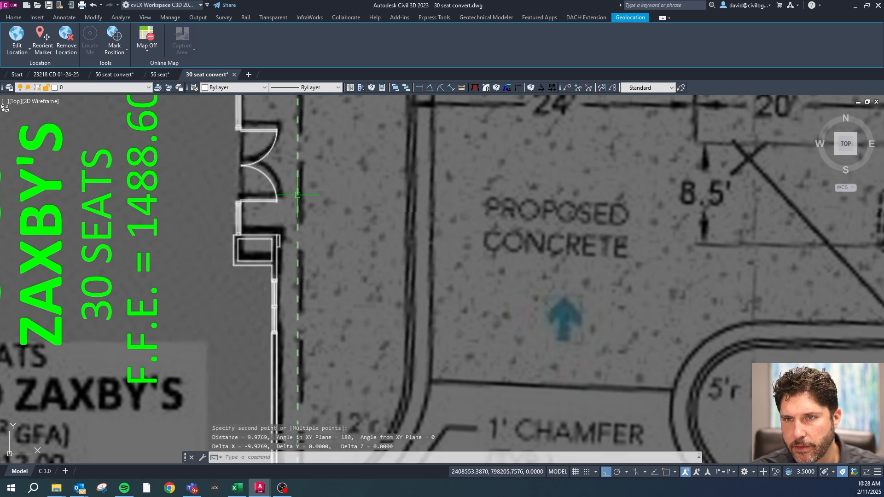
- Draw a vertical line along the building's east canopy edge and offset it 10 ft east to the curb
scroll(298, 195, "down", 8)
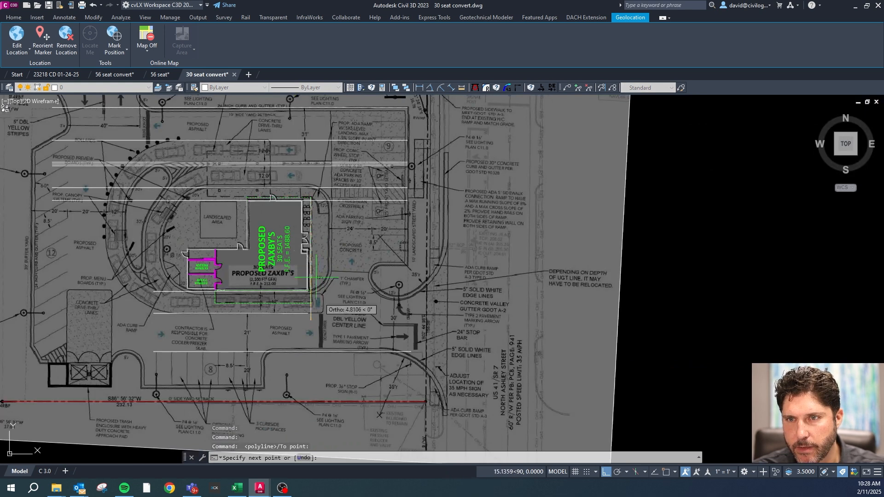
scroll(315, 243, "up", 4)
type("o")
key("Return")
type("1")
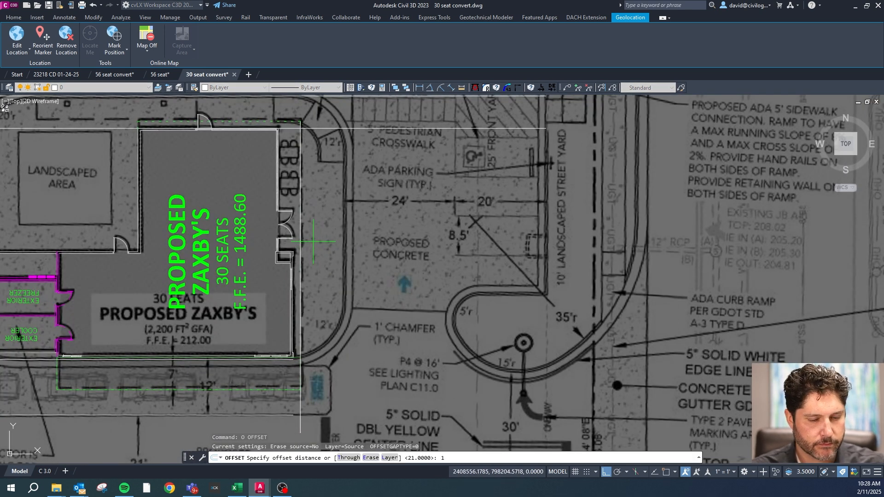
key("Return")
left_click(301, 207)
left_click(345, 200)
key("Escape")
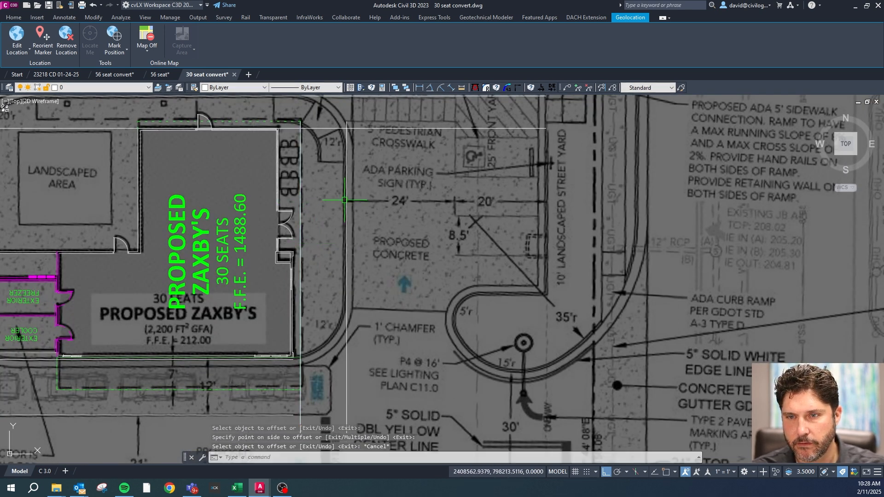
- Offset the east curb line 24 ft east to mark the far side of the drive aisle
type("o")
key("Return")
type("24")
key("Return")
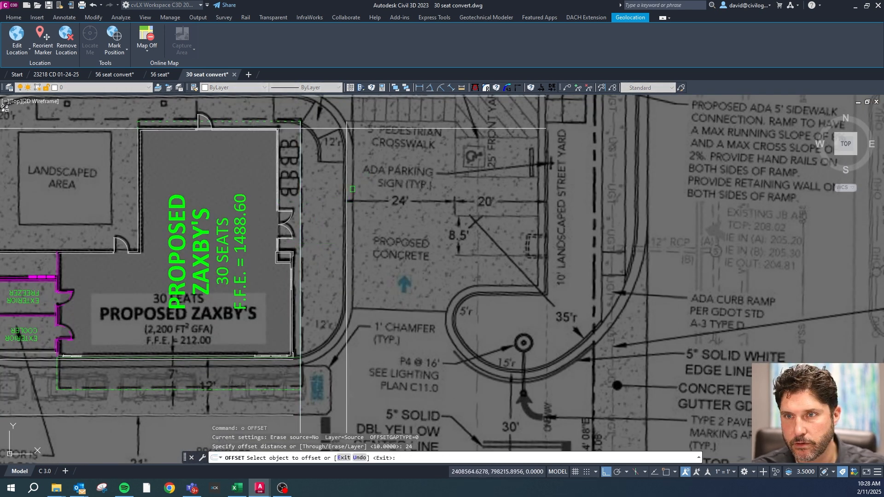
left_click(346, 194)
left_click(391, 194)
scroll(391, 201, "down", 2)
key("Escape")
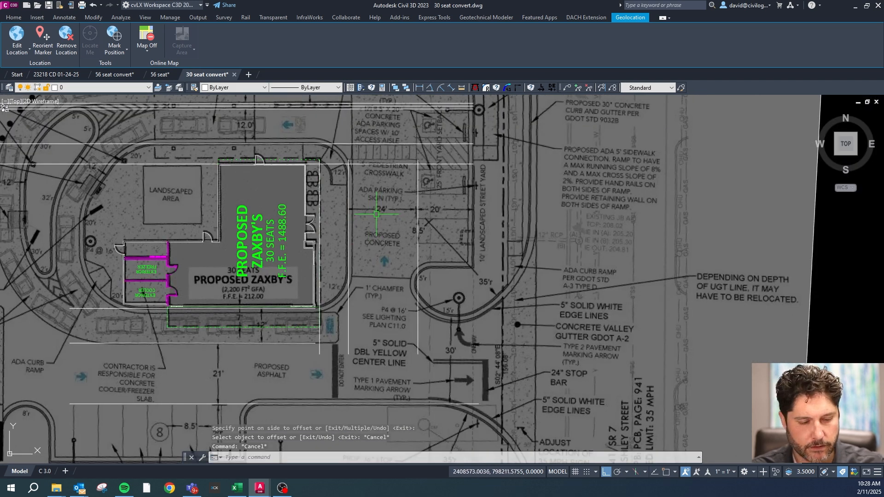
- Offset the drive aisle's east line 20 ft east for the depth of the parking stalls
type("o")
key("Return")
type("20")
key("Return")
left_click(418, 193)
left_click(438, 248)
- Offset the south drive aisle's lower line 20 ft south for the depth of the eight-space parking row
scroll(439, 265, "down", 2)
scroll(391, 174, "up", 2)
scroll(433, 162, "down", 2)
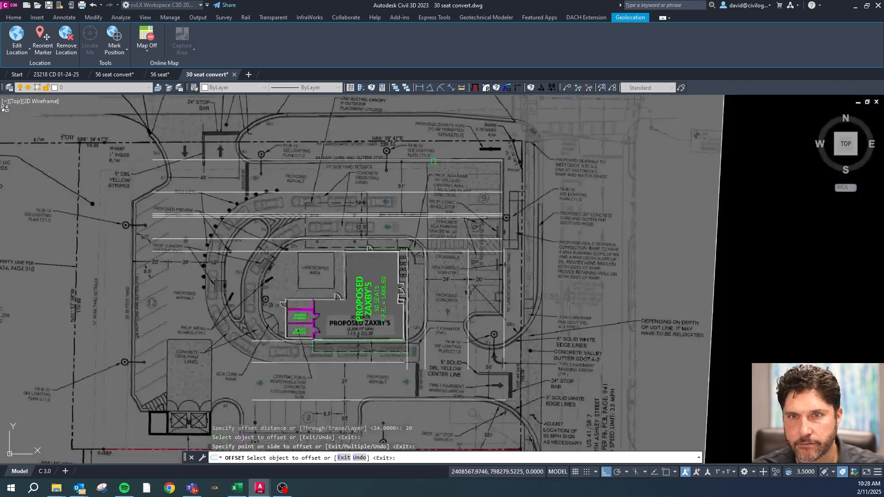
scroll(337, 390, "up", 3)
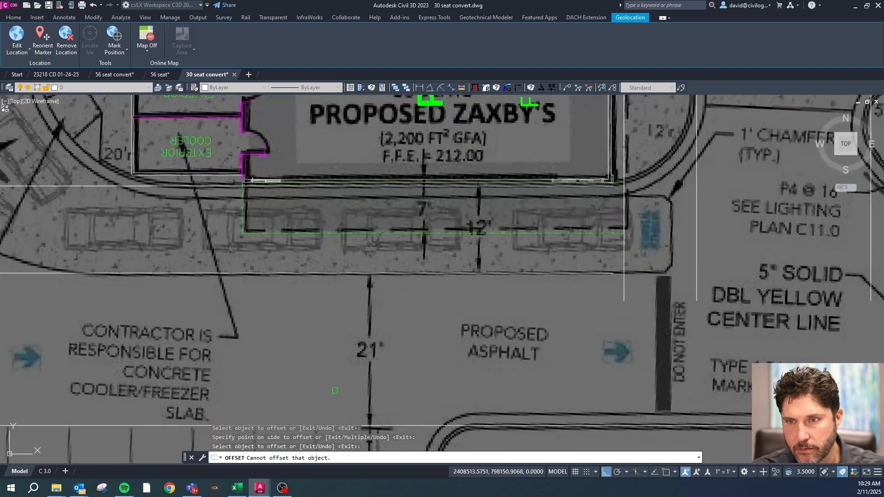
scroll(370, 237, "down", 3)
scroll(368, 345, "up", 1)
left_click(379, 247)
left_click(378, 273)
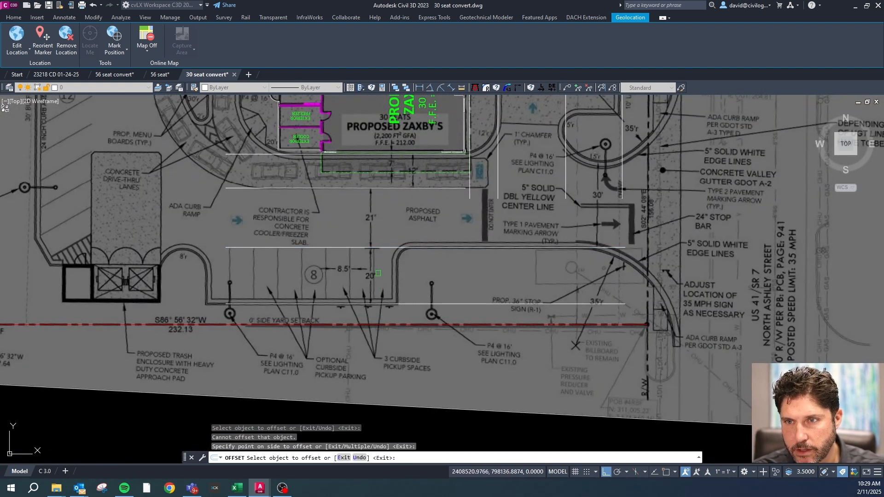
scroll(248, 295, "down", 3)
scroll(212, 184, "up", 3)
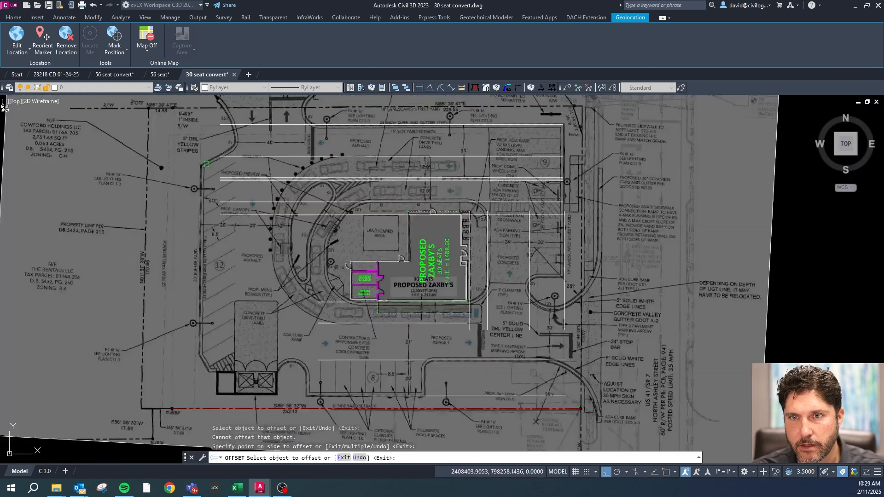
key("Escape")
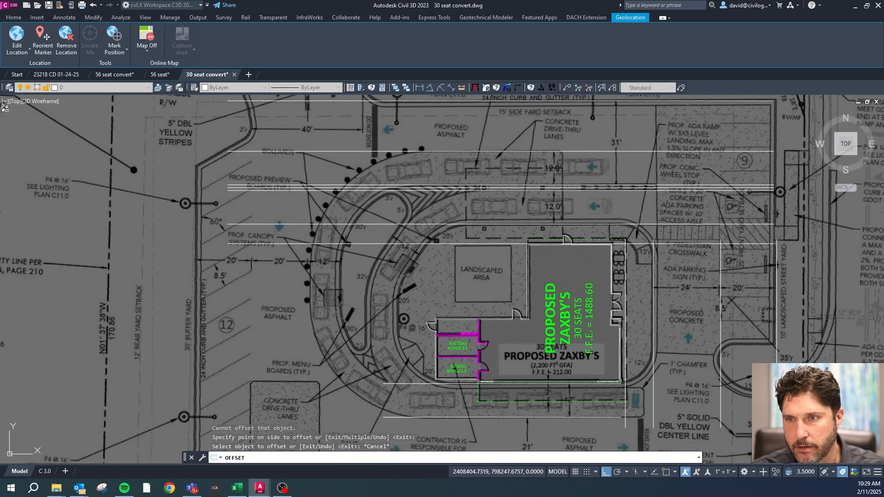
- Draw a 14 ft line west from the northwest corner of the cooler/freezer area to the drive-thru curb
key("Escape")
scroll(434, 341, "up", 2)
scroll(332, 277, "down", 1)
scroll(409, 297, "up", 5)
key("Escape")
type("l")
key("Return")
left_click(383, 279)
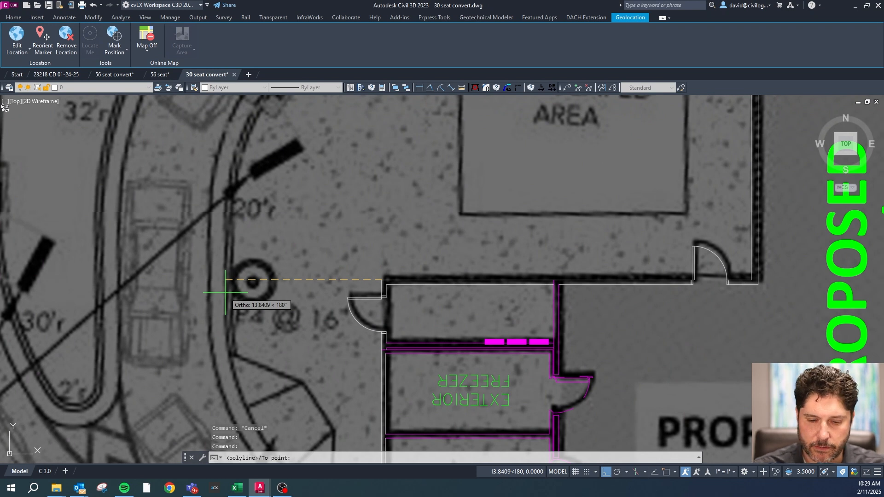
type("14")
key("Return")
- Draw a vertical line south from the west end of the 14 ft line and stretch its upper end north
scroll(246, 331, "down", 4)
left_click(243, 348)
key("Escape")
left_click(243, 246)
left_click(244, 236)
scroll(244, 232, "up", 4)
key("Escape")
- Measure across the west drive-thru lane from the new vertical line toward the island curb
left_click(462, 87)
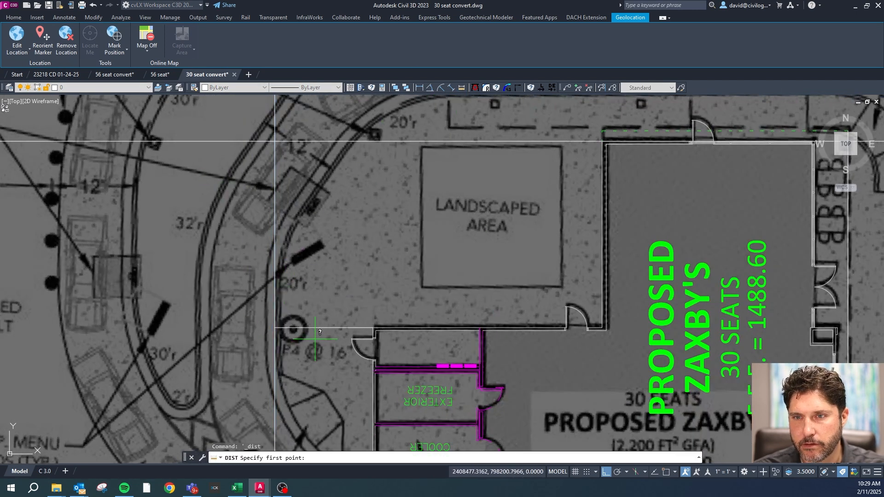
scroll(275, 322, "up", 2)
left_click(275, 315)
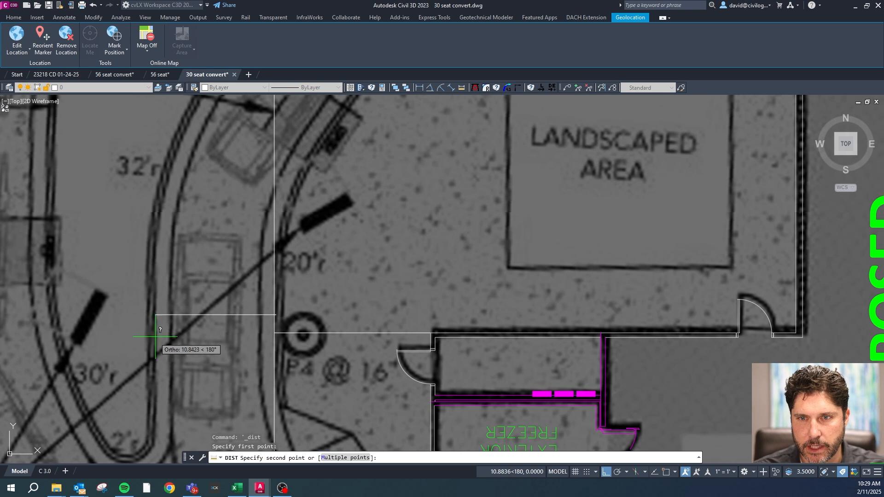
scroll(225, 304, "down", 1)
key("Escape")
- Offset the vertical line at the west end of the 14 ft line 11 ft west, across the drive-thru lane
type("o")
key("Return")
type("1")
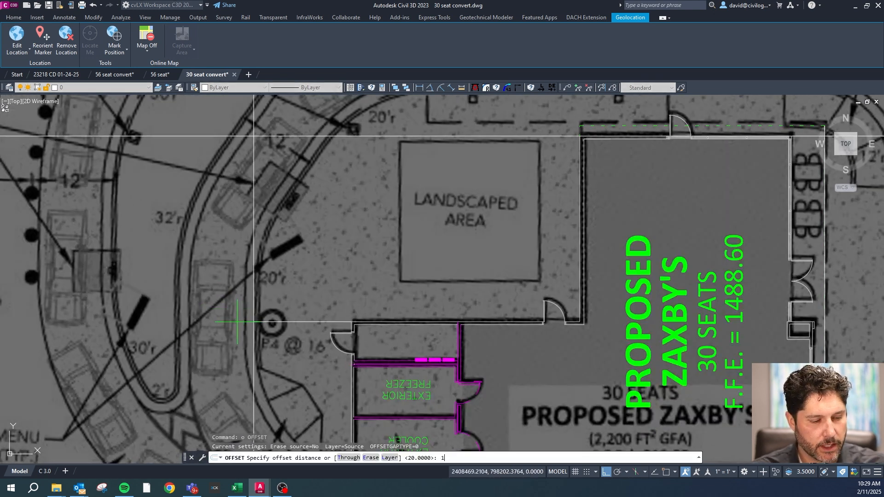
type("1")
key("Return")
left_click(255, 301)
left_click(230, 299)
scroll(231, 291, "up", 3)
key("Escape")
key("Escape")
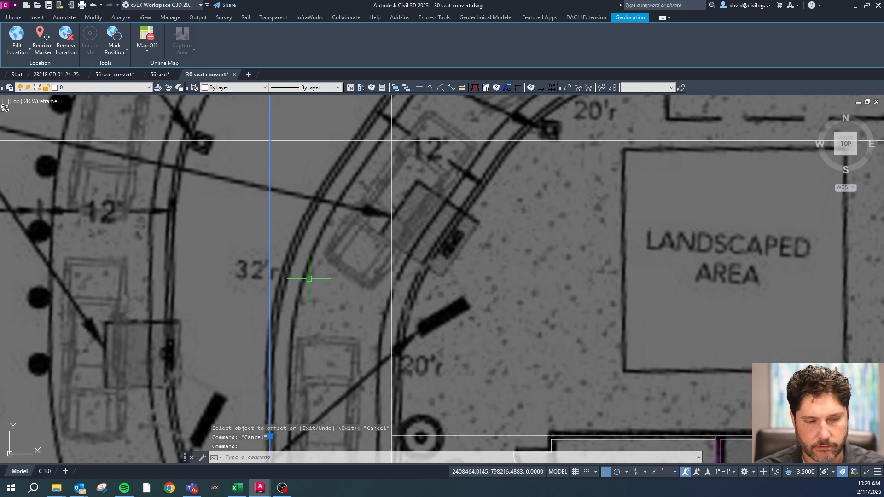
- Copy the new vertical line 9 ft west for the opposite side of the drive-thru island
type("co")
key("Return")
left_click(320, 274)
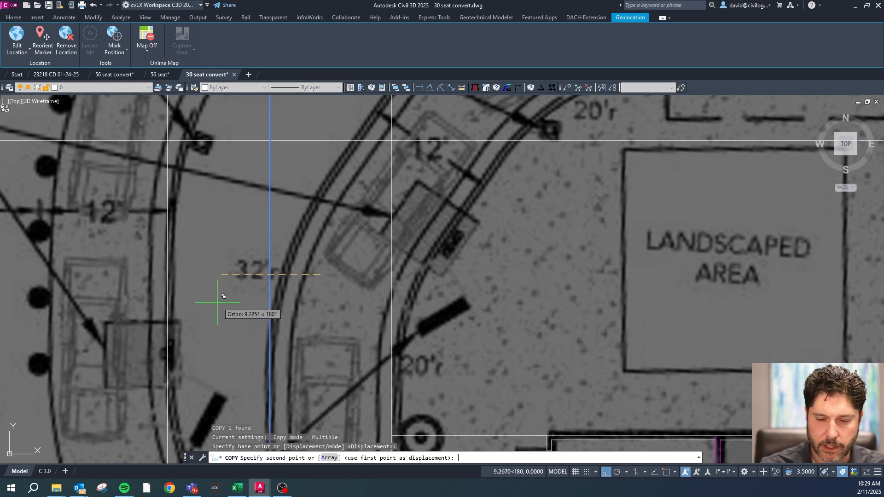
type("9")
key("Return")
key("Return")
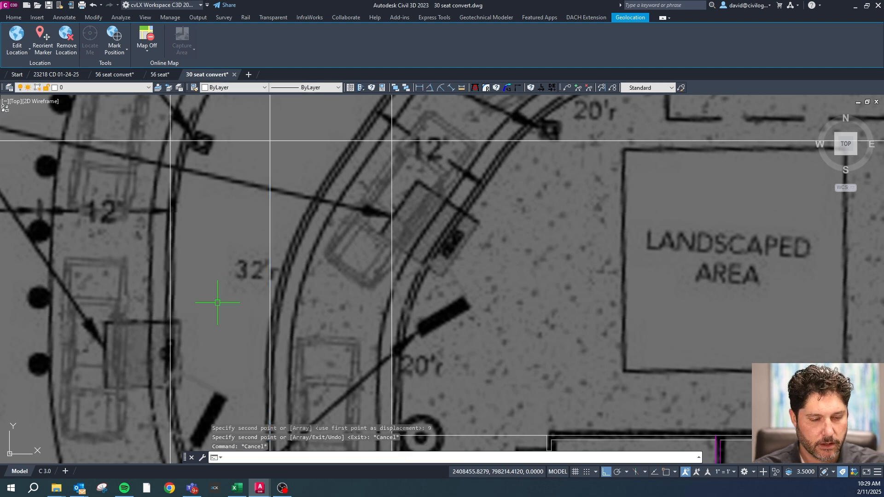
- Offset the island's west line 12 ft west for the outer drive-thru lane
type("o")
key("Return")
type("12")
key("Return")
left_click(171, 268)
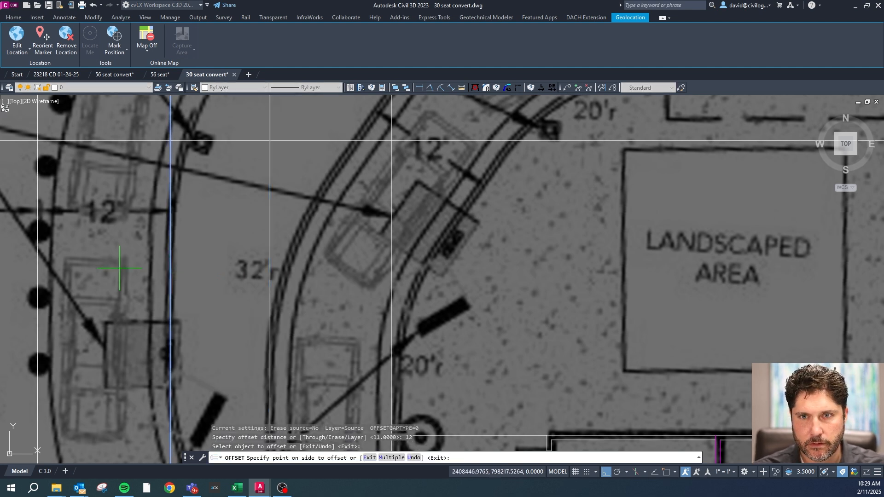
left_click(126, 269)
scroll(380, 241, "down", 3)
scroll(271, 256, "up", 2)
key("Return")
- Offset the outer lane's west line 20 ft west for the asphalt drive aisle
type("o")
key("Return")
type("20")
key("Return")
left_click(338, 241)
left_click(221, 246)
key("Escape")
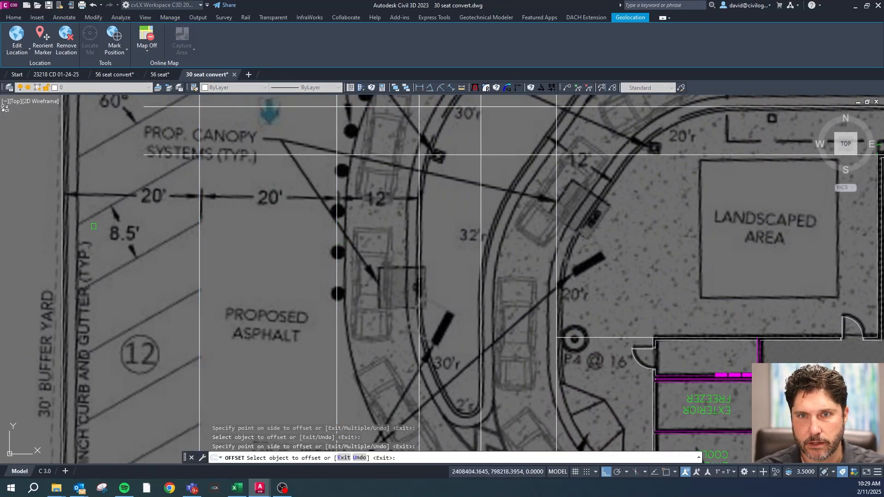
- Stretch the west end of the line above the eight-space parking row west past the trash enclosure
scroll(122, 273, "down", 4)
scroll(140, 248, "down", 2)
scroll(211, 353, "up", 2)
key("Escape")
left_click(220, 353)
left_click(221, 353)
scroll(221, 354, "down", 2)
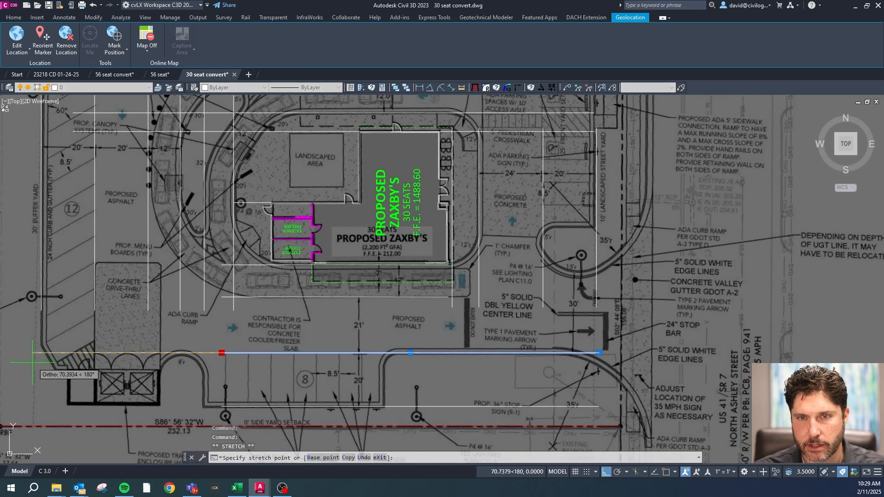
scroll(261, 339, "up", 1)
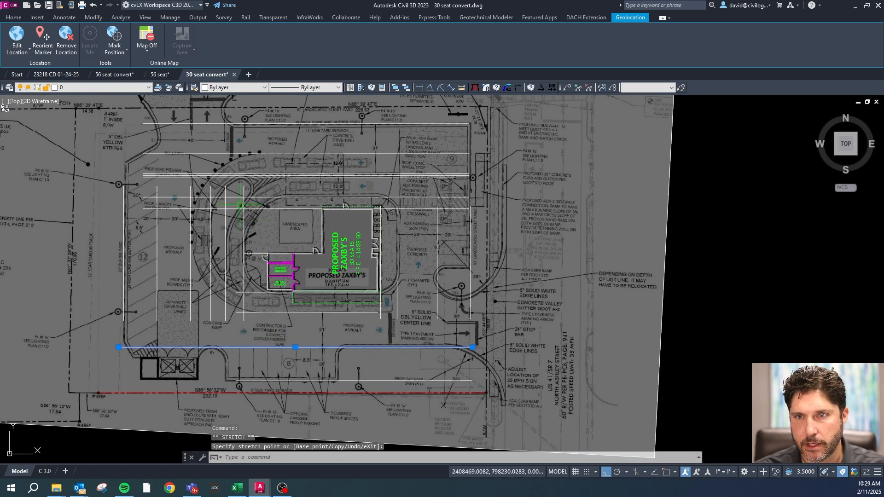
key("Escape")
- Draw a vertical line north from the upper end of the vertical line 14 ft west of the building
scroll(249, 198, "up", 5)
key("Escape")
key("space")
left_click(240, 168)
scroll(241, 167, "down", 2)
key("Escape")
key("space")
left_click(240, 160)
scroll(240, 260, "down", 3)
key("Escape")
key("Escape")
scroll(242, 177, "up", 5)
- Rotate the new upper vertical line by -30 degrees about its lower endpoint
left_click(224, 177)
left_click(192, 183)
key("Escape")
type("ro")
key("space")
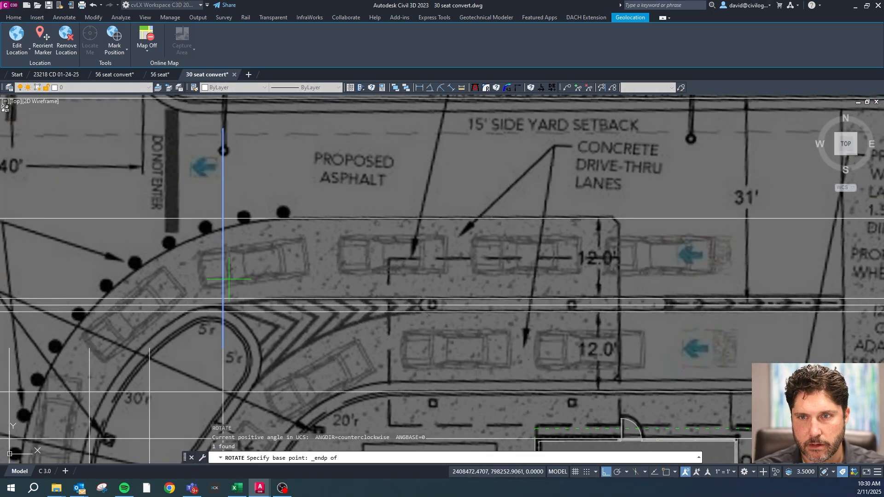
left_click(223, 328)
type("-30d")
key("Return")
key("Escape")
scroll(233, 196, "down", 2)
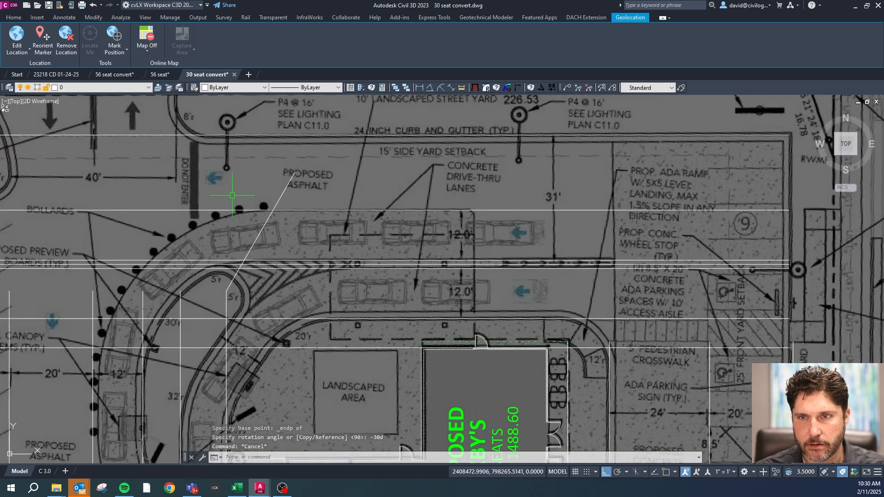
- Turn ortho off and move the slanted line southwest onto the island's diagonal curb
left_click(254, 229)
type("m")
key("Return")
left_click(256, 231)
scroll(280, 314, "up", 3)
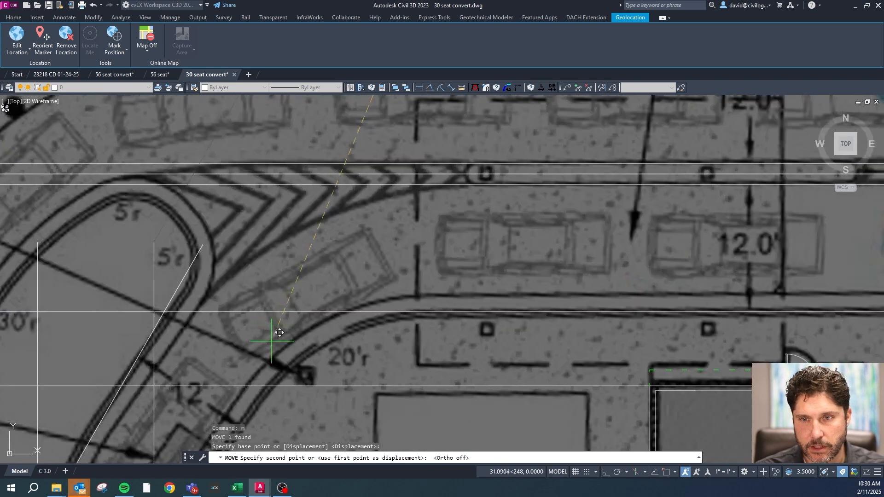
scroll(285, 318, "down", 1)
key("Escape")
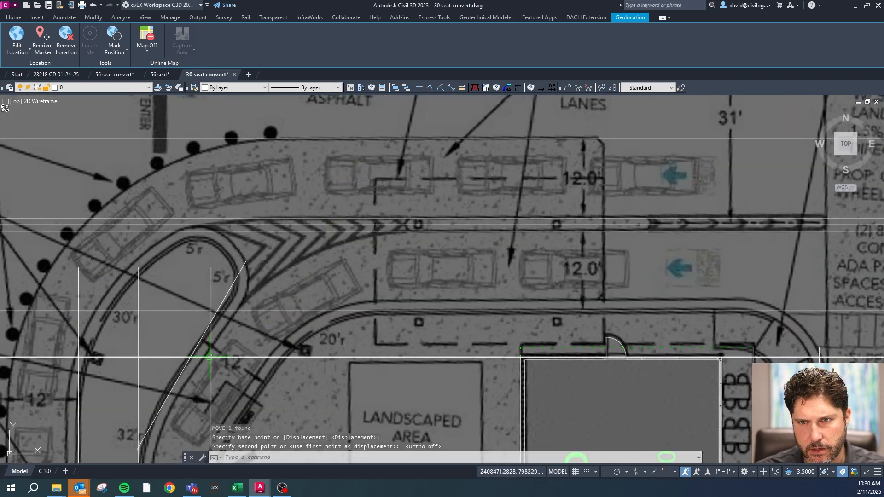
- Rotate the slanted line a further -5 degrees to follow the island's diagonal curb
scroll(193, 332, "up", 2)
type("ro")
key("Return")
left_click(183, 327)
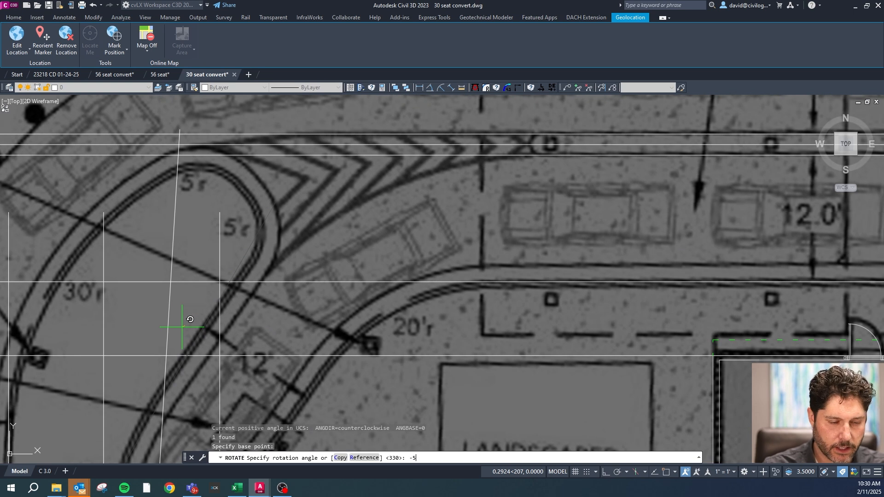
key("Return")
scroll(198, 317, "down", 3)
scroll(196, 299, "up", 2)
key("Escape")
- Move the slanted line slightly east to line up with the island's diagonal curb
left_click(195, 300)
scroll(205, 258, "up", 2)
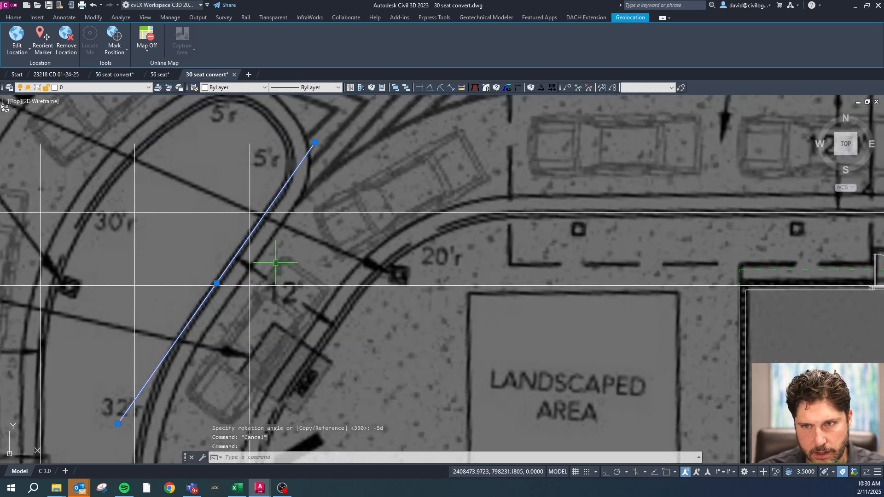
type("m")
key("Return")
left_click(281, 256)
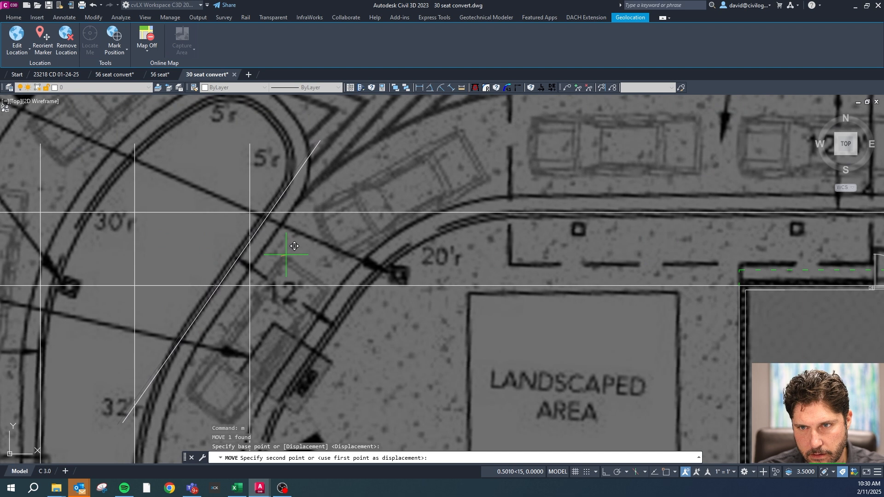
left_click(285, 255)
key("Escape")
key("Escape")
- Offset the slanted island line 12 ft southeast for the diagonal stretch of the drive-thru lane
type("o")
key("Return")
type("12")
key("Return")
left_click(265, 226)
left_click(271, 232)
scroll(272, 233, "down", 5)
key("Escape")
- Turn ortho on and join the north curb line with the east parking line using a zero-radius fillet
scroll(568, 348, "down", 2)
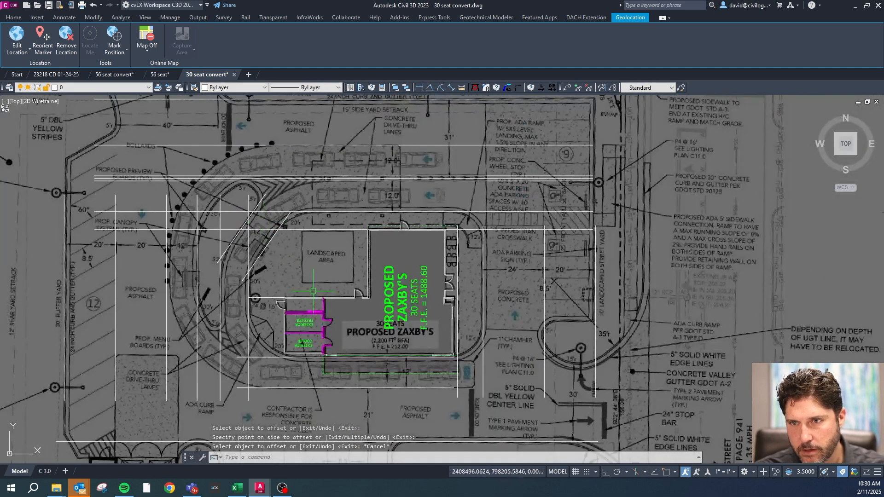
scroll(568, 347, "down", 4)
scroll(562, 332, "up", 4)
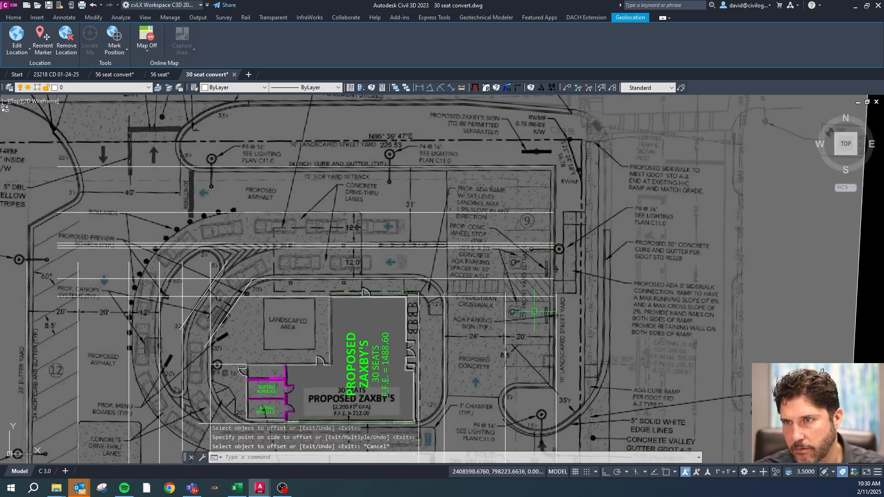
key("Escape")
left_click(559, 331)
left_click(556, 293)
key("F8")
key("Escape")
key("Escape")
key("Escape")
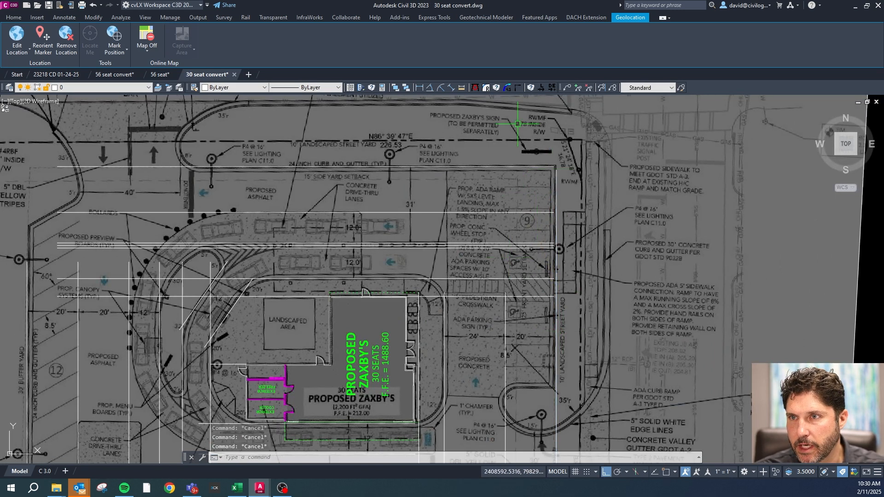
left_click(520, 88)
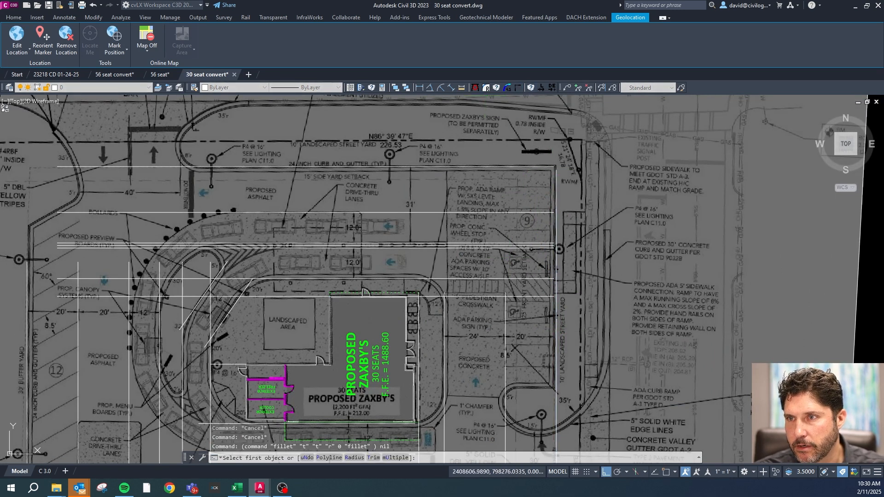
left_click(528, 166)
- Draw a vertical line about 22 ft long north from the southwest corner of the eight-space parking row
scroll(528, 164, "down", 2)
scroll(548, 416, "up", 4)
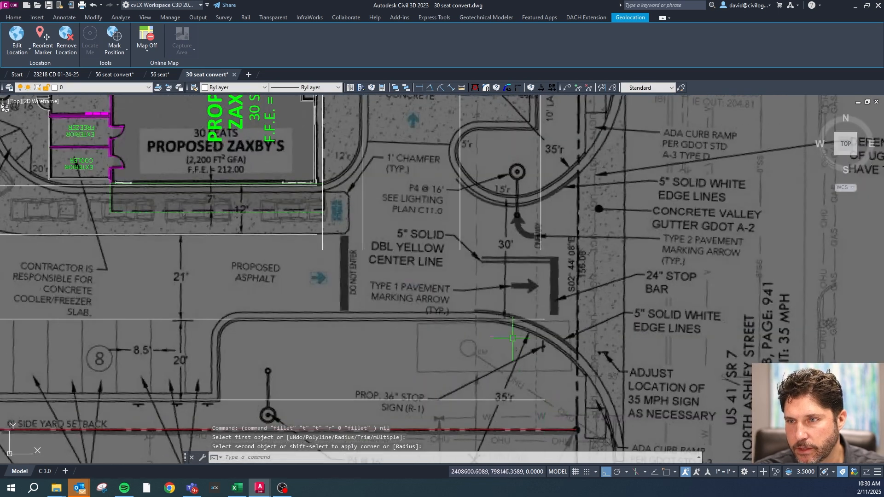
scroll(528, 311, "down", 2)
scroll(297, 373, "up", 2)
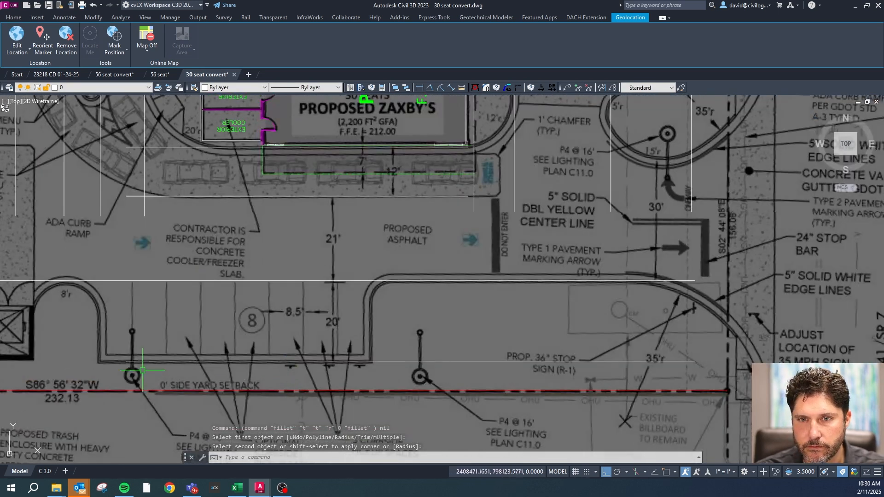
key("Escape")
scroll(102, 348, "up", 5)
key("Escape")
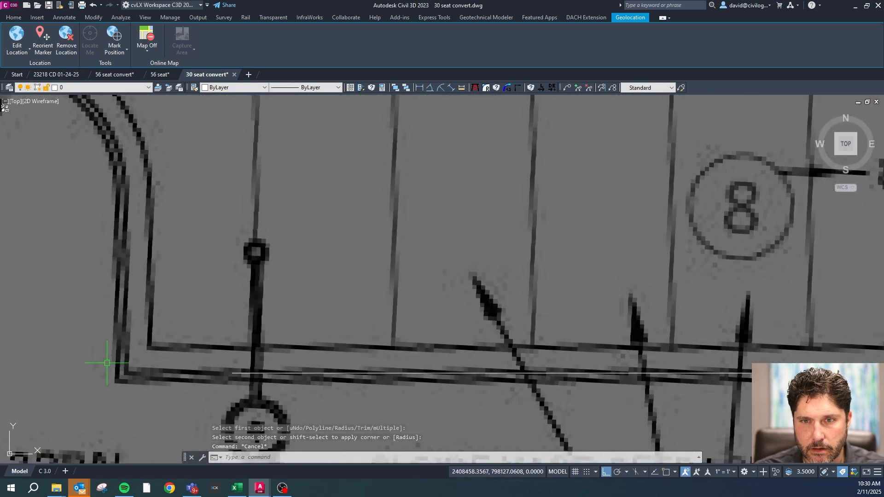
scroll(125, 370, "down", 4)
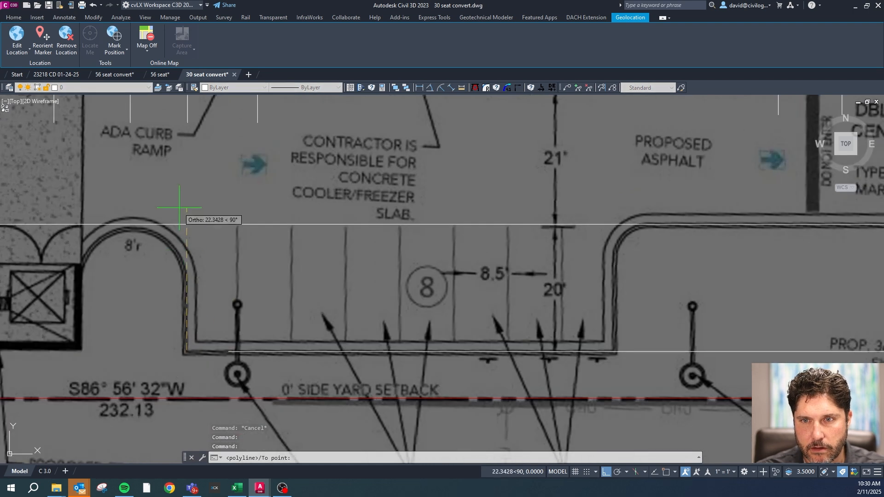
key("Escape")
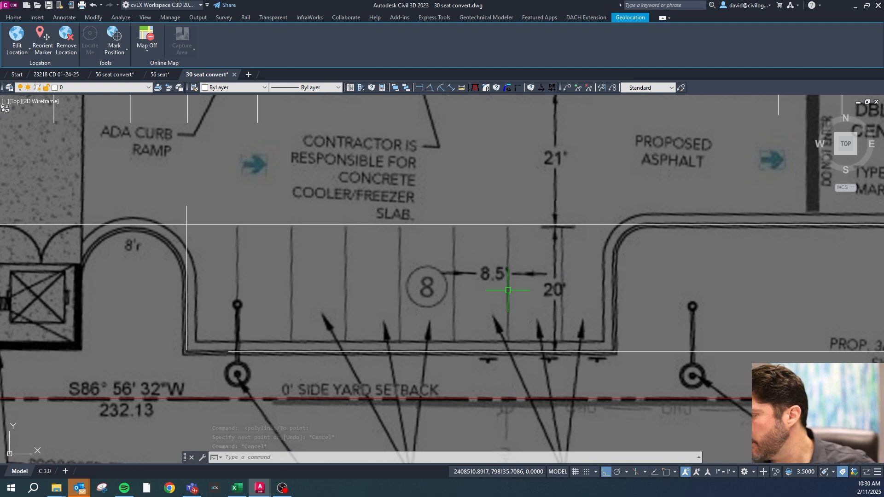
- Offset the parking row's west side line 68 ft east for the width of the eight spaces
key("Return")
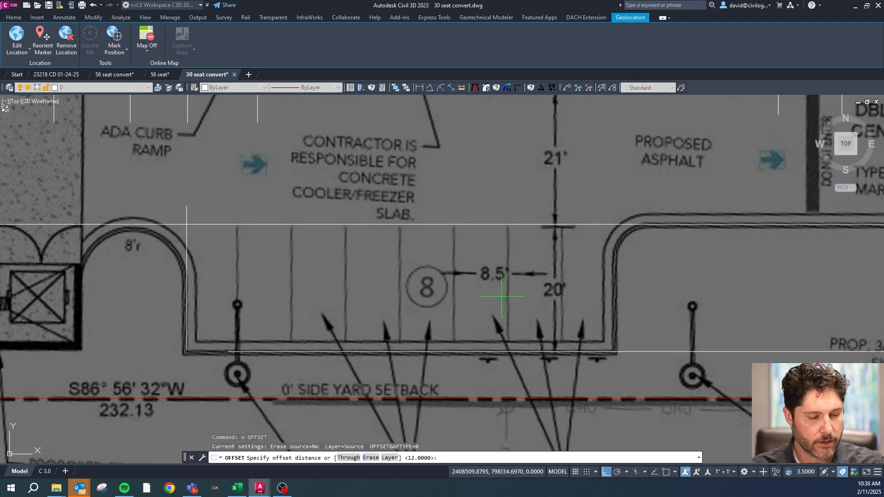
key("Return")
left_click(187, 246)
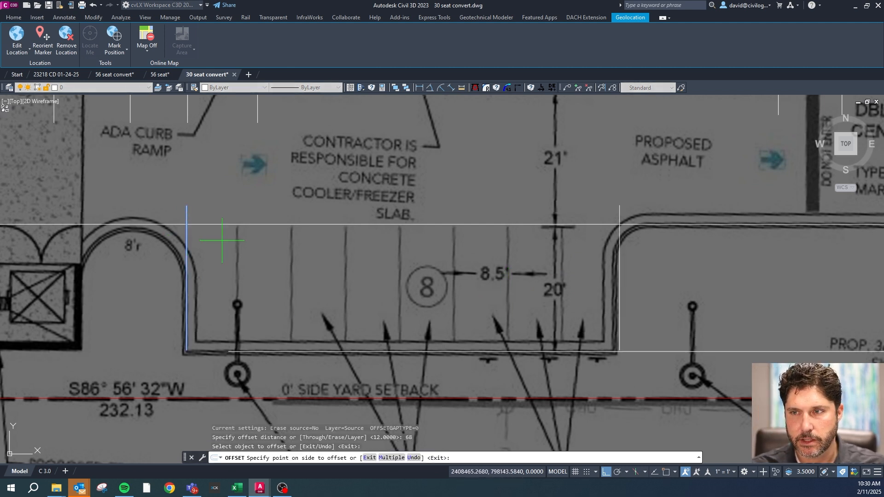
left_click(276, 244)
key("Escape")
key("Escape")
- Move both side lines of the eight-space parking row slightly west to match the curbs on the plan
left_click(620, 283)
left_click(186, 293)
left_click(162, 293)
left_click(389, 292)
type("m")
key("Return")
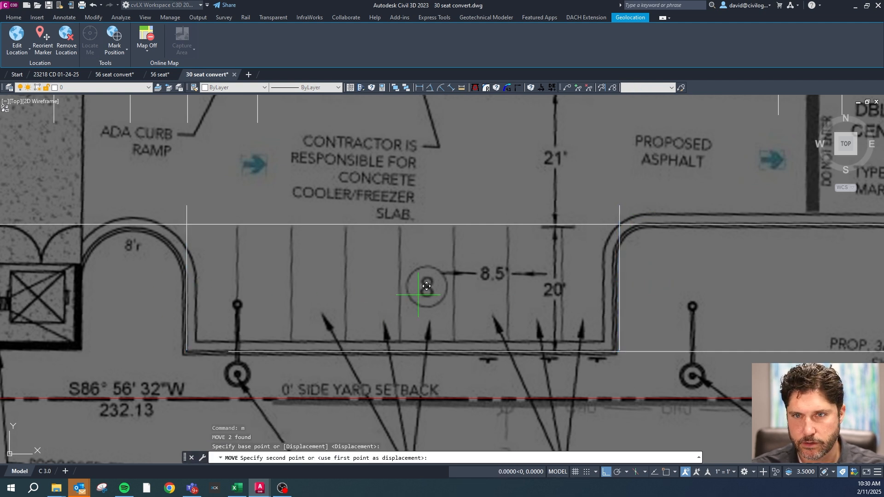
left_click(417, 295)
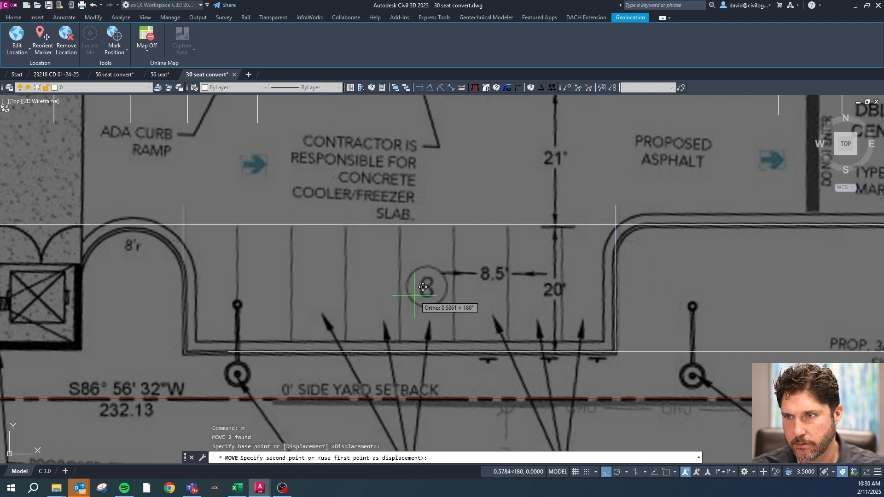
key("Escape")
key("Escape")
key("Escape")
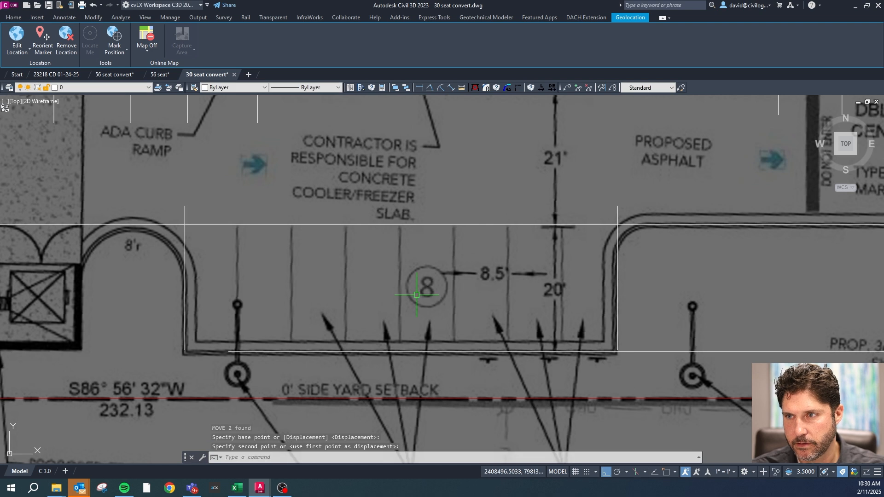
- Break the line along the top of the eight-space parking row between its two side lines
type("bb")
key("Return")
key("Escape")
key("Escape")
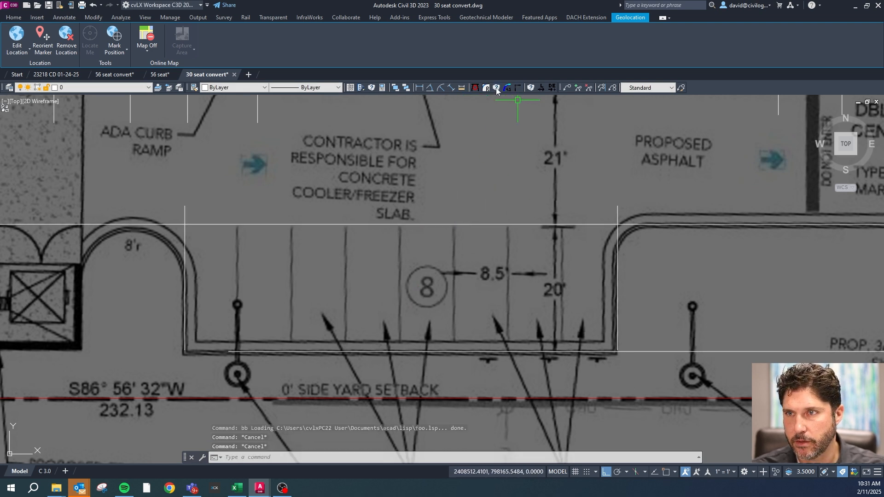
- Fillet the upper east and upper west curb corners of the eight-space parking row with a 5 ft radius
left_click(507, 88)
left_click(631, 226)
key("Escape")
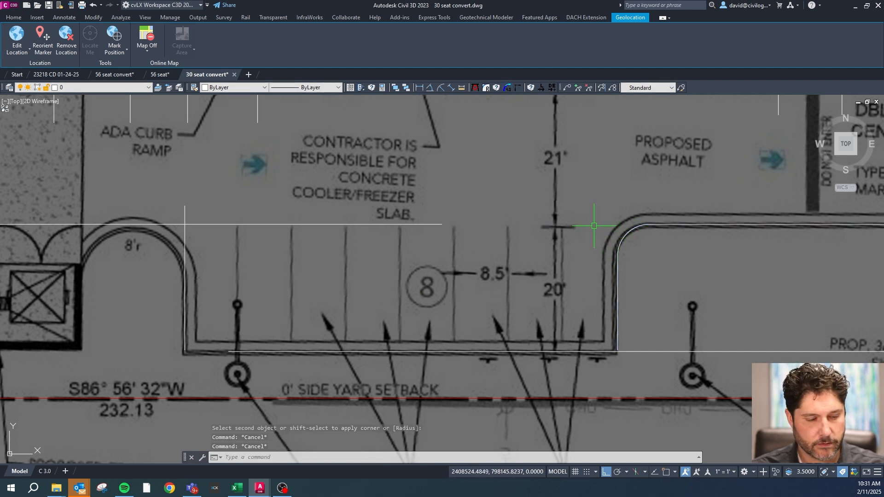
type("f")
key("Return")
left_click(182, 245)
left_click(161, 225)
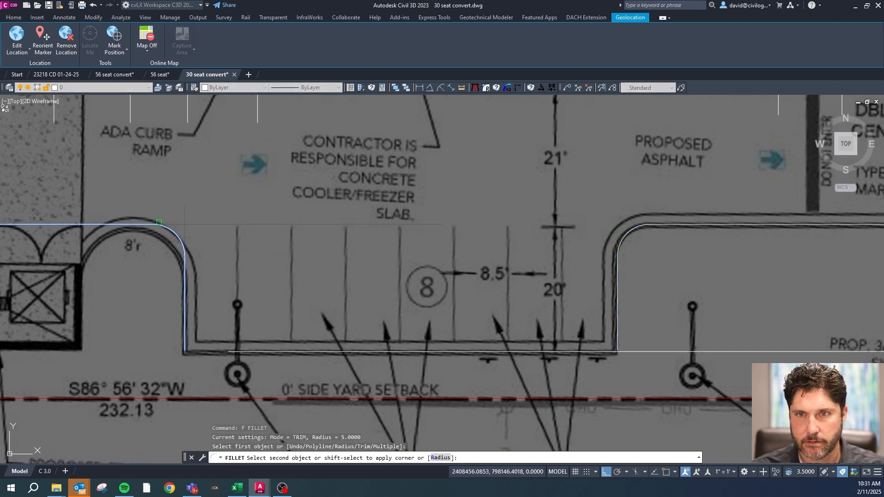
key("Escape")
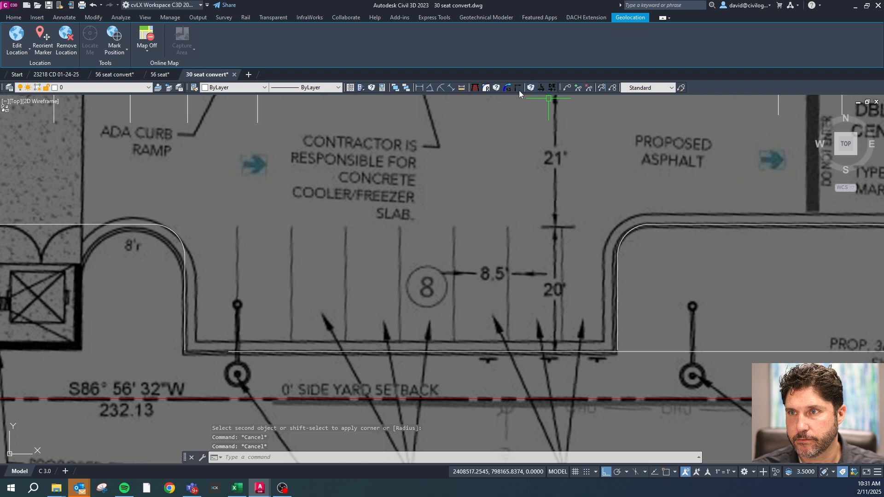
- Close the lower east and lower west corners of the eight-space parking row with zero-radius fillets
left_click(517, 87)
left_click(618, 339)
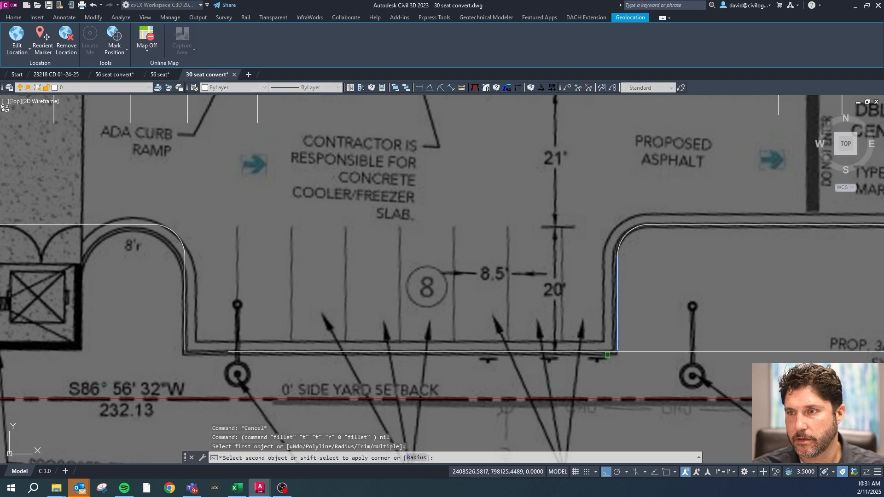
left_click(606, 352)
type("f")
key("Return")
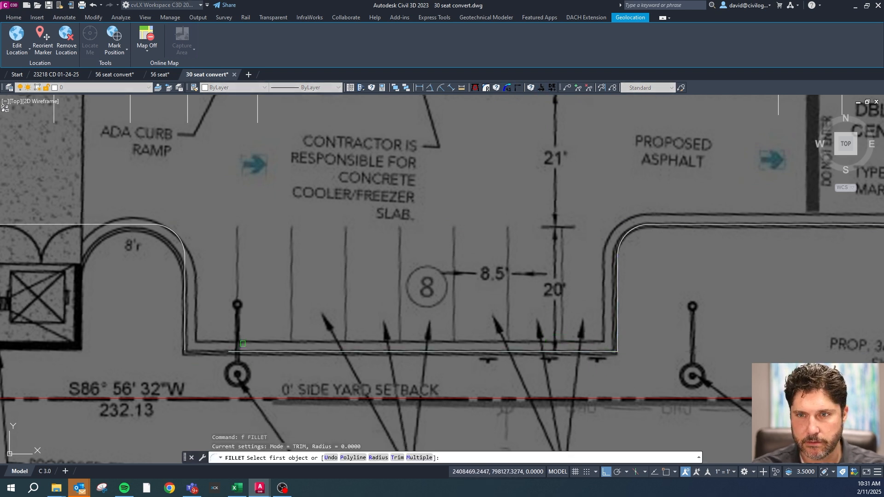
left_click(228, 352)
left_click(185, 334)
- Join the twelve-space row's west curb line to the horizontal line north of the trash enclosure with a zero-radius fillet
scroll(359, 344, "down", 2)
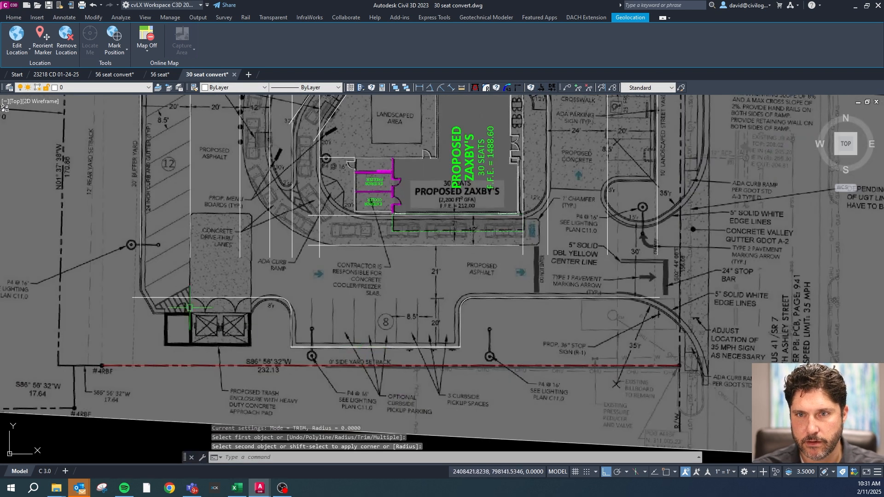
scroll(134, 280, "up", 2)
key("Escape")
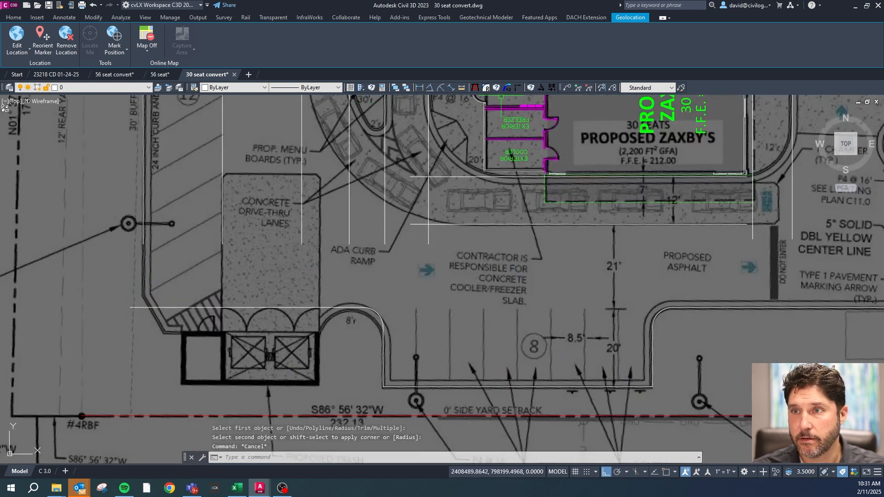
left_click(518, 87)
left_click(144, 249)
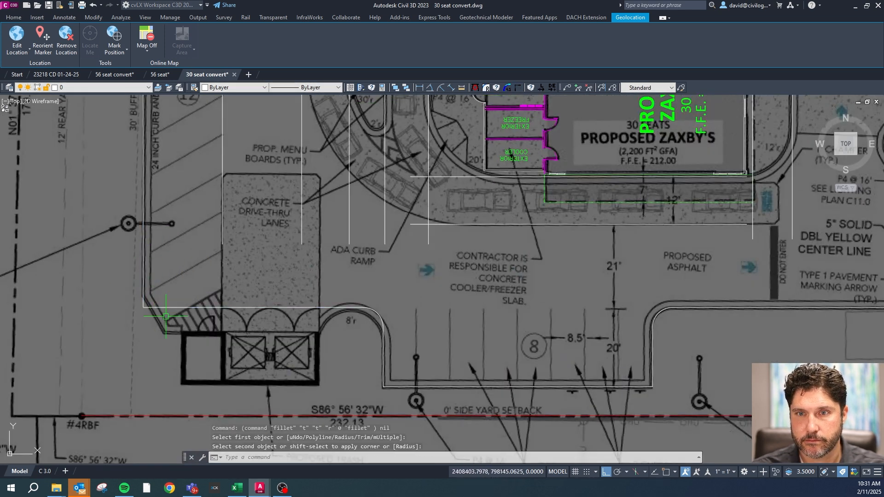
- Examine the drive-thru lanes and the outer curve along the bollards northwest of the building
scroll(166, 316, "down", 4)
scroll(176, 147, "up", 2)
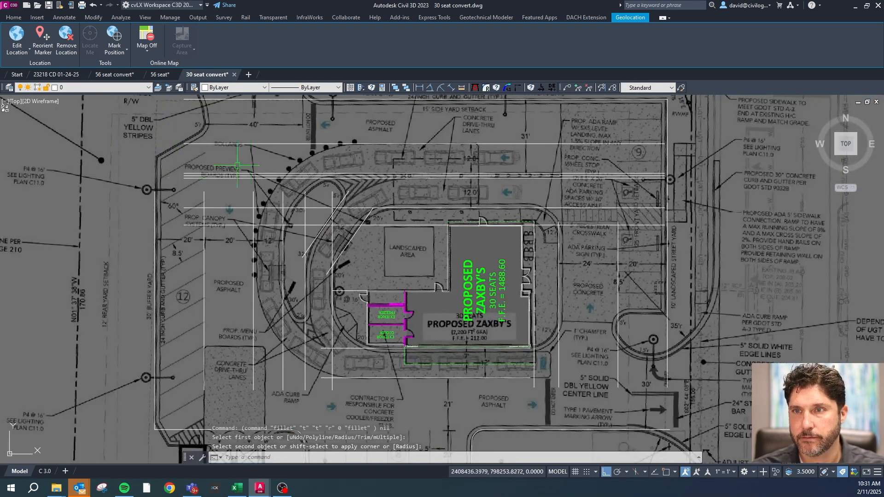
scroll(180, 184, "down", 2)
scroll(404, 177, "up", 2)
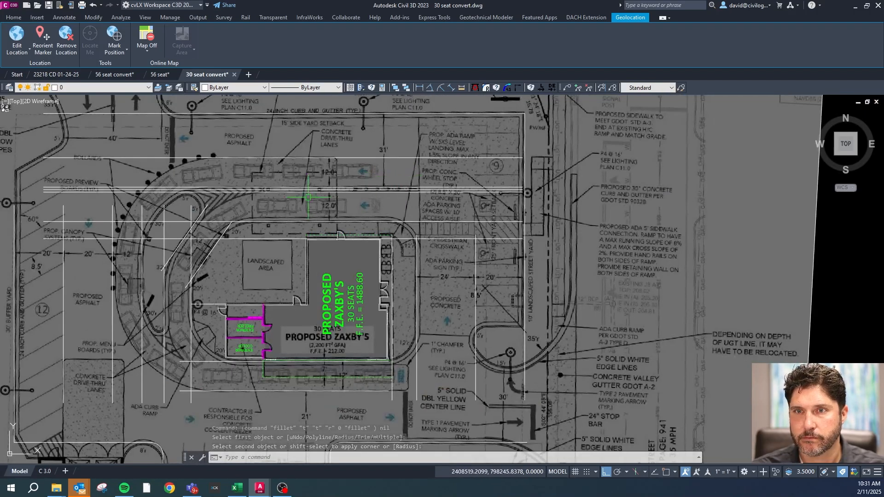
scroll(105, 315, "up", 2)
scroll(138, 276, "down", 4)
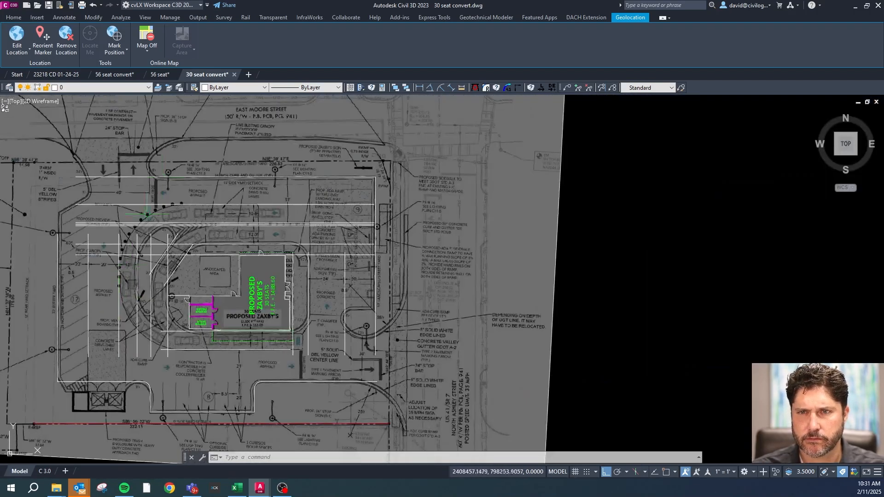
scroll(202, 233, "up", 4)
scroll(225, 205, "down", 2)
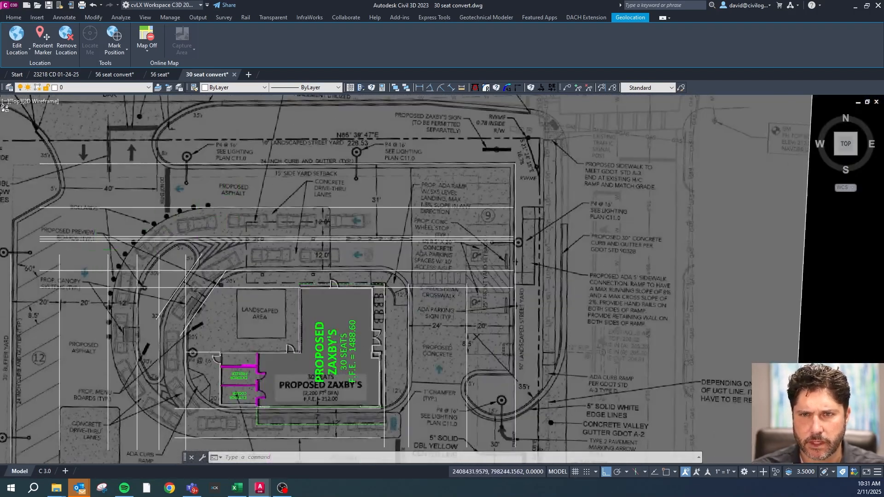
scroll(94, 250, "up", 3)
scroll(306, 151, "down", 2)
key("Escape")
key("Escape")
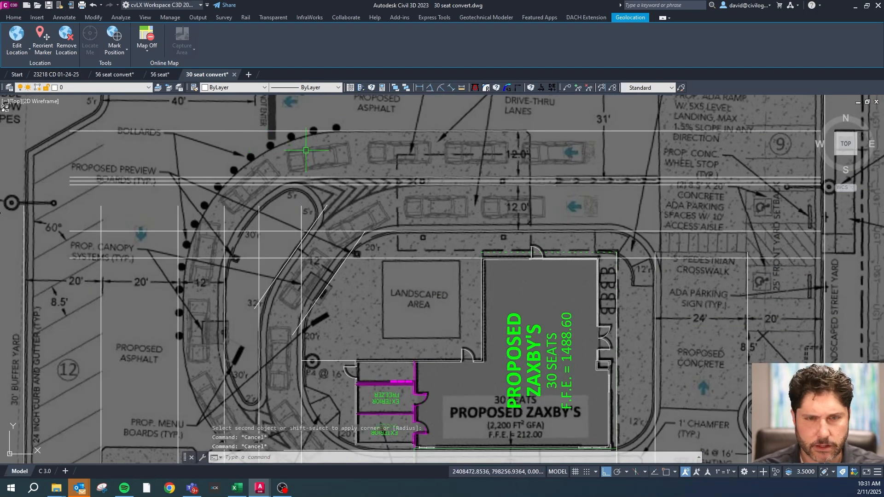
- Check the radius of the outer drive-thru curve with a temporary three-point arc along the bollards, and erase the arc
type("a")
key("Return")
left_click(338, 128)
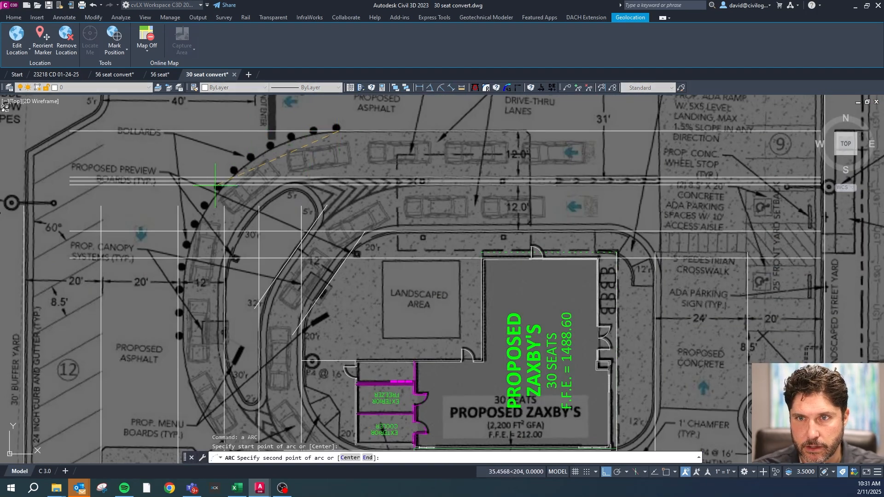
left_click(219, 189)
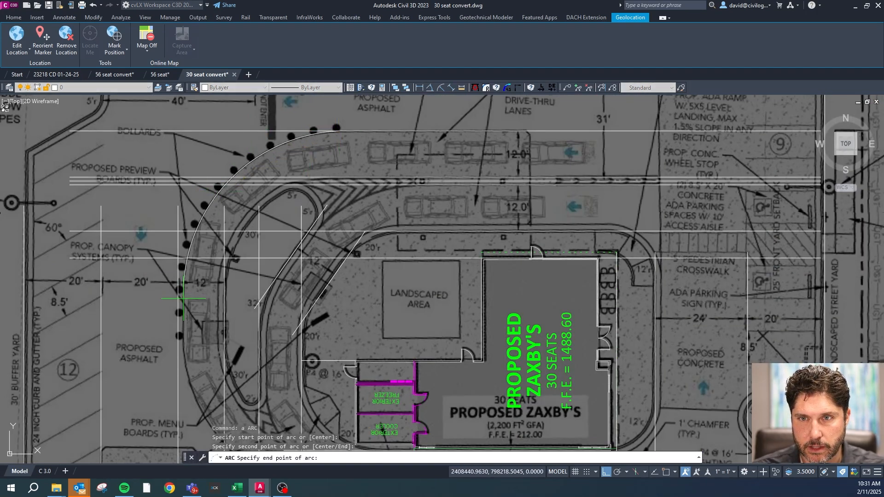
left_click(184, 299)
key("Escape")
left_click(202, 217)
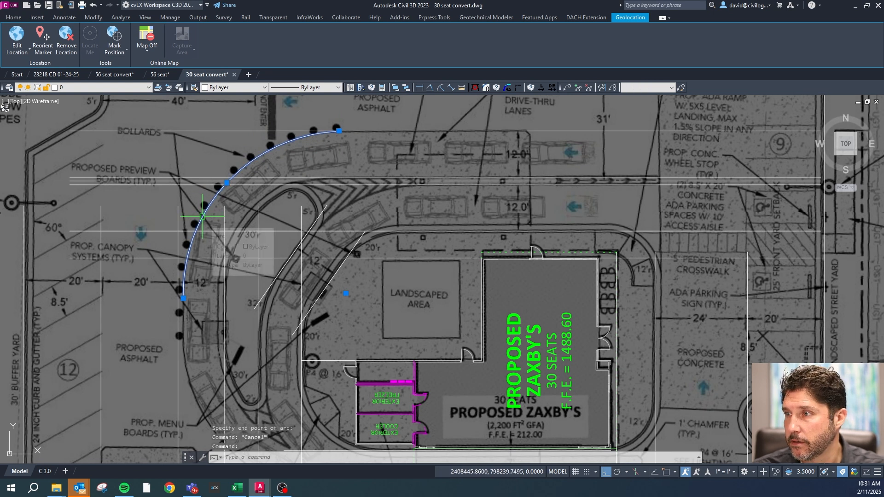
key("Delete")
key("Escape")
key("Escape")
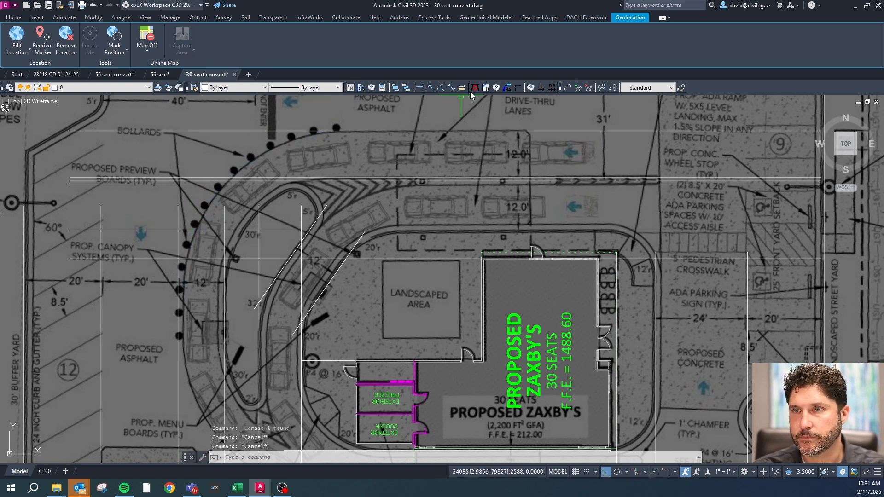
- Fillet the outer drive-thru lane's north and west edge lines with a 42 ft radius
left_click(496, 89)
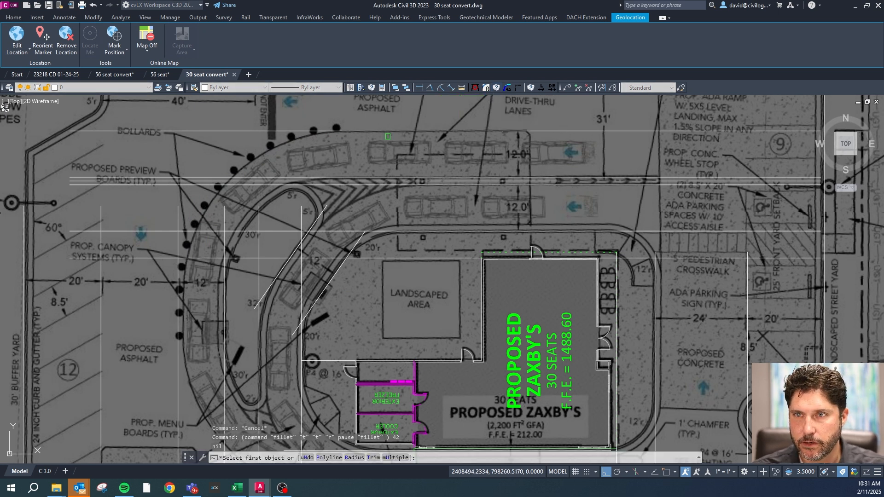
left_click(372, 131)
left_click(175, 300)
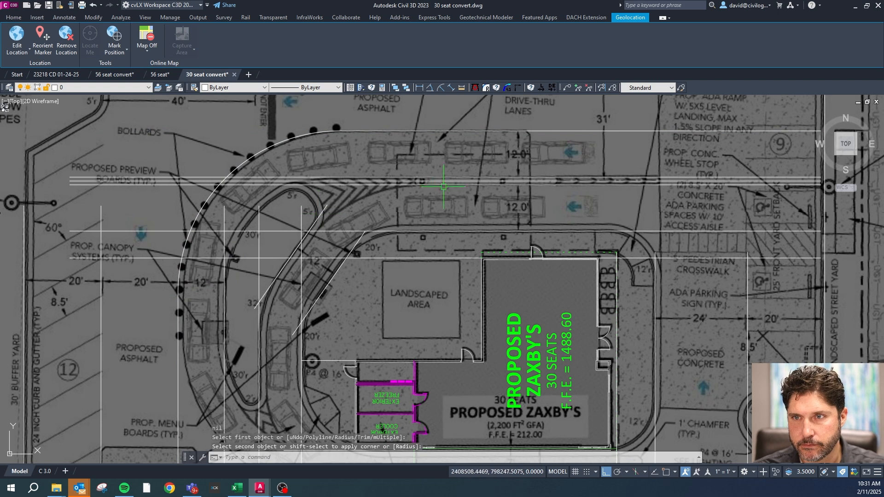
key("Escape")
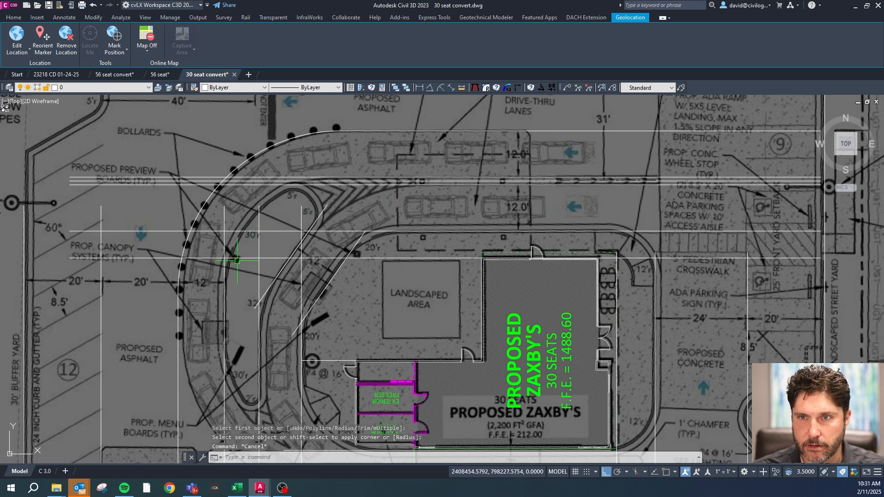
- Offset the outer drive-thru arc 12 ft inward for the lane's inner edge
key("Escape")
key("Escape")
type("o")
key("Return")
type("12")
key("Return")
left_click(244, 162)
left_click(258, 168)
key("Return")
- Stretch the outer lane's inner vertical and horizontal edge lines to meet the endpoints of the offset arc
left_click(224, 251)
left_click(224, 206)
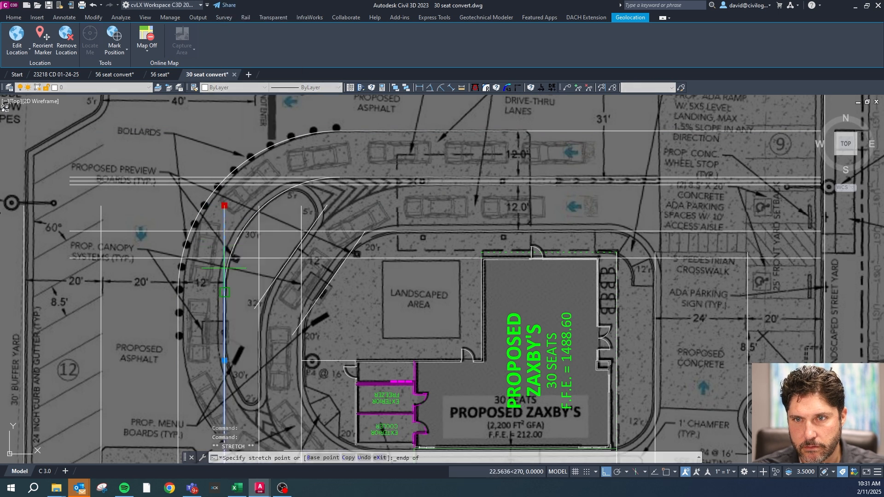
key("Escape")
left_click(292, 176)
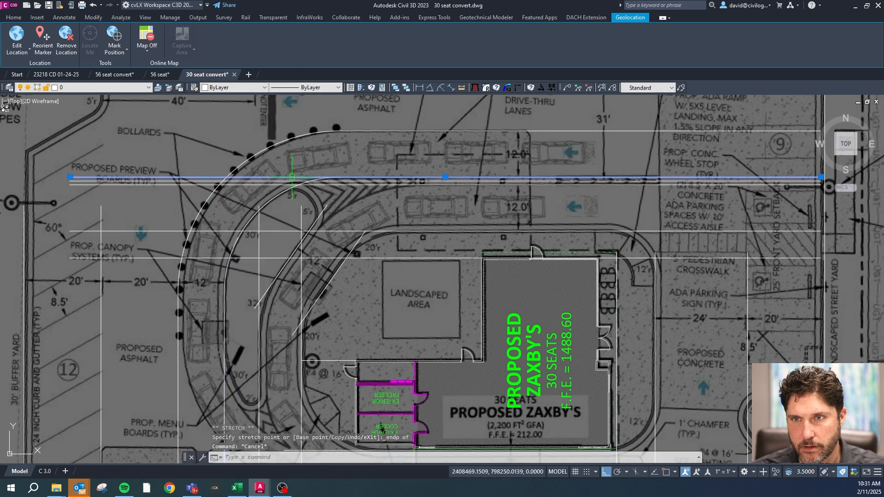
left_click(70, 177)
scroll(229, 182, "up", 2)
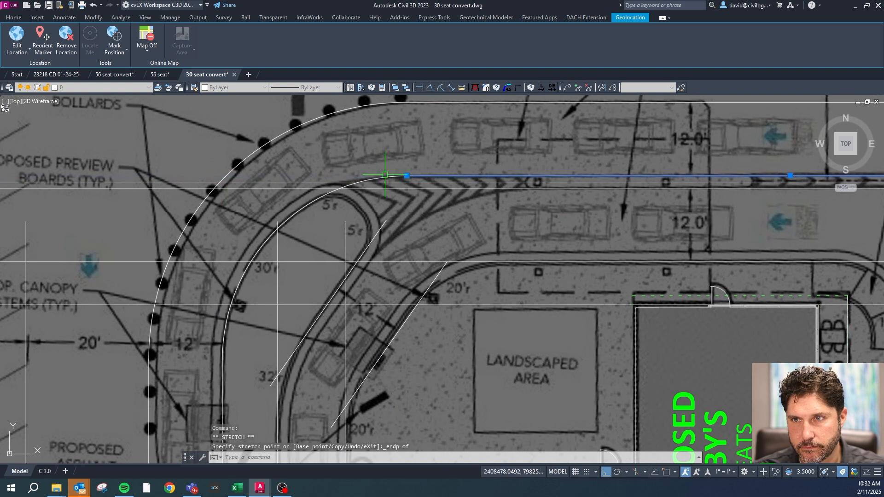
key("Escape")
key("Escape")
key("Escape")
type("bb")
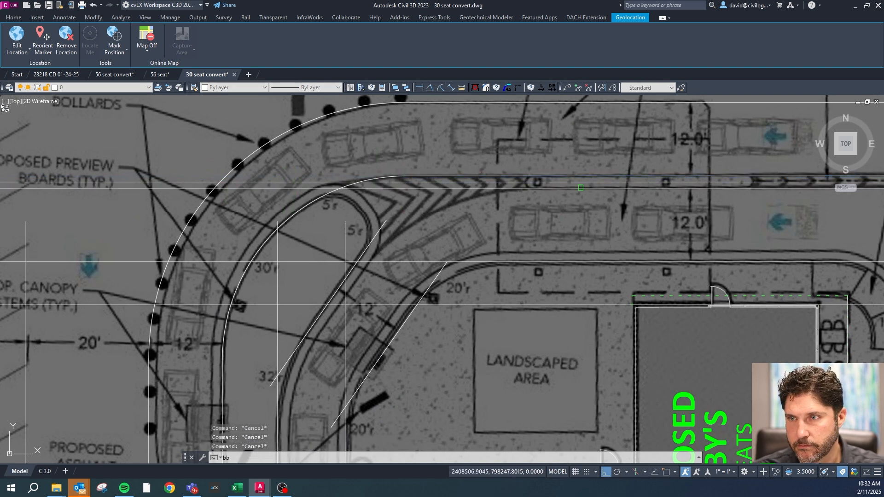
scroll(402, 187, "down", 3)
scroll(374, 202, "up", 3)
key("Escape")
left_click(374, 203)
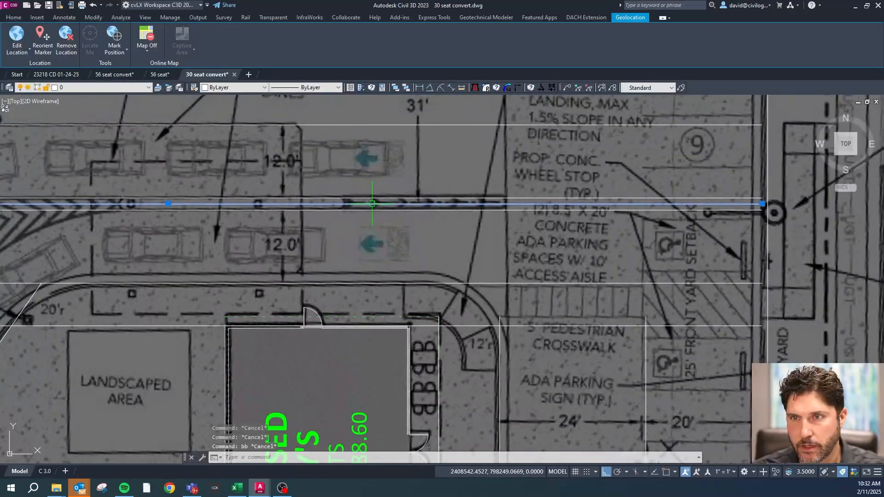
key("Escape")
key("Escape")
- Try to place an aligned dimension from the striped strip between the drive-thru lanes perpendicular to the north curb line
left_click(452, 88)
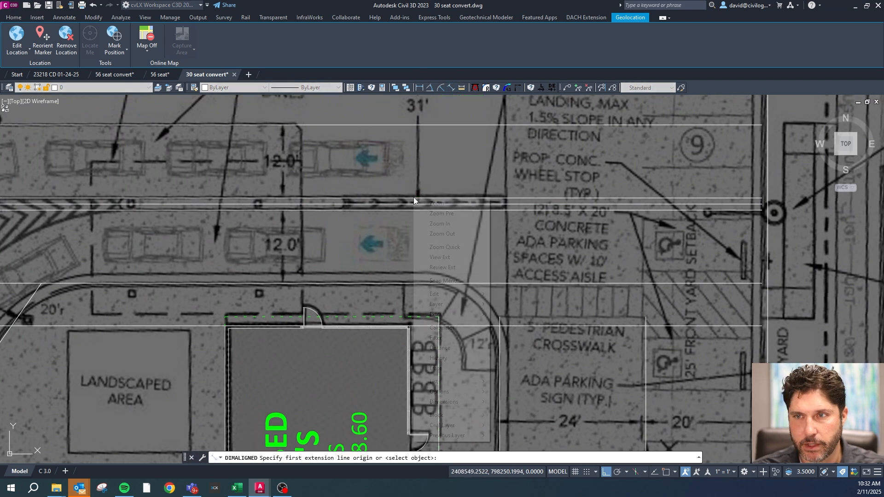
right_click(410, 198, "shift")
left_click(437, 377)
left_click(421, 203)
scroll(420, 138, "down", 4)
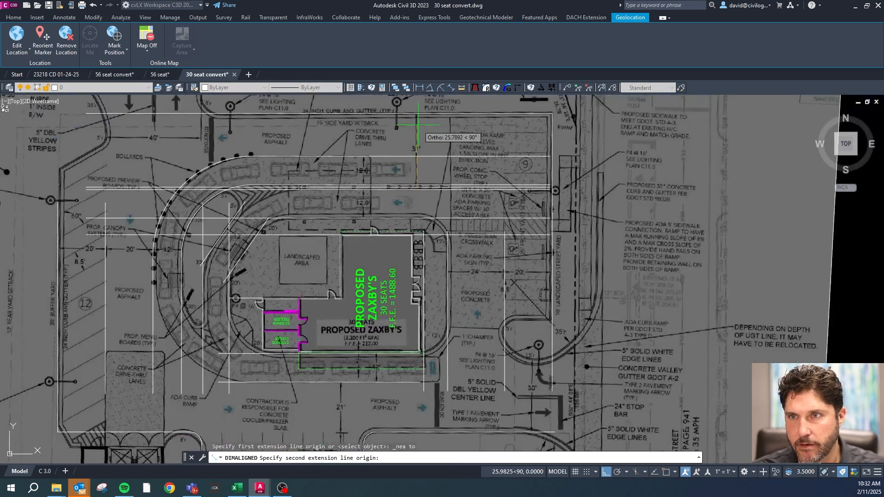
right_click(419, 125, "shift")
left_click(443, 293)
left_click(413, 118)
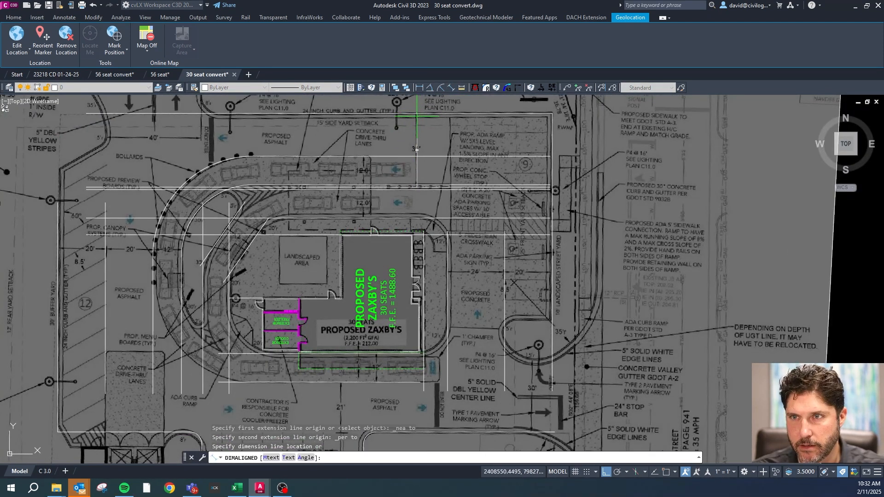
key("Escape")
key("Escape")
- Call up the linetype scale setting, leave it without entering a value, and run the CIVDIM routine
type("linetype scale")
key("Return")
key("Escape")
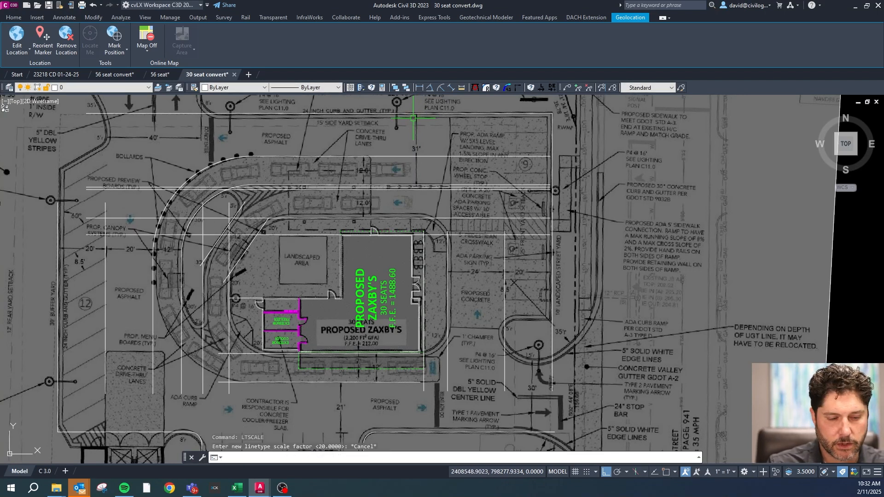
type("civdim")
key("Return")
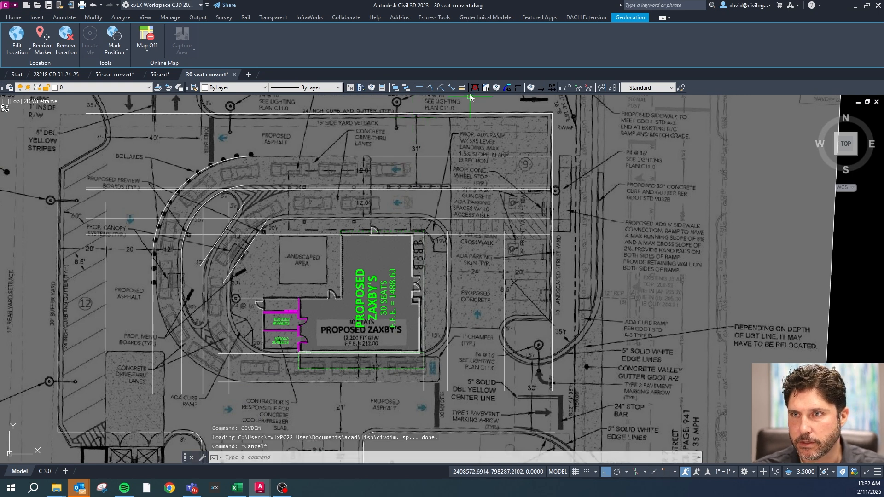
- Add an aligned dimension across the northern aisle, from the outer lane's inner edge line perpendicular to the north curb line
right_click(407, 174, "shift")
left_click(432, 340)
scroll(417, 185, "up", 4)
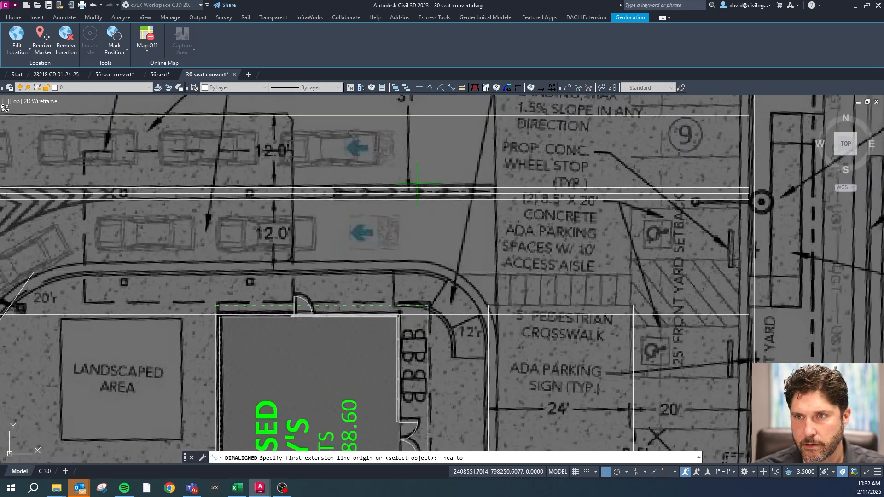
left_click(417, 187)
scroll(426, 165, "down", 4)
right_click(418, 163, "shift")
left_click(437, 288)
left_click(411, 156)
left_click(408, 158)
key("Escape")
- Assign the northern aisle dimension to the CS-ANN1-DIM layer
left_click(408, 177)
left_click(119, 87)
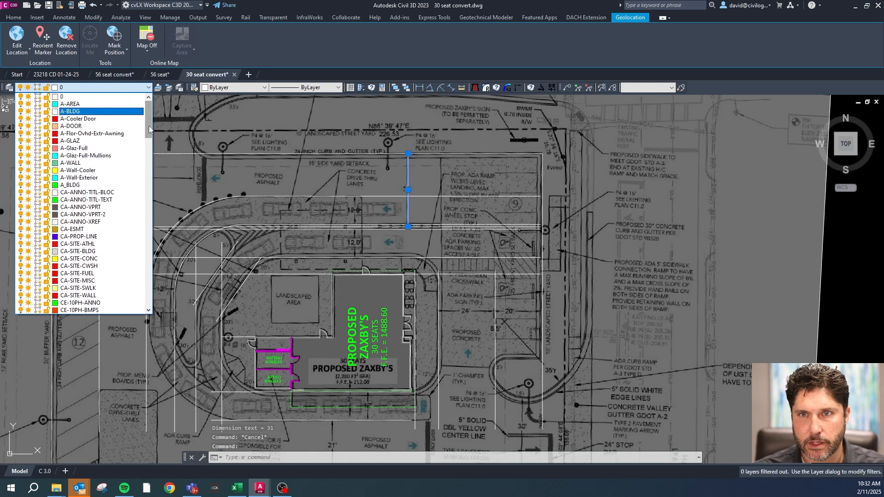
left_click_drag(149, 124, 143, 200)
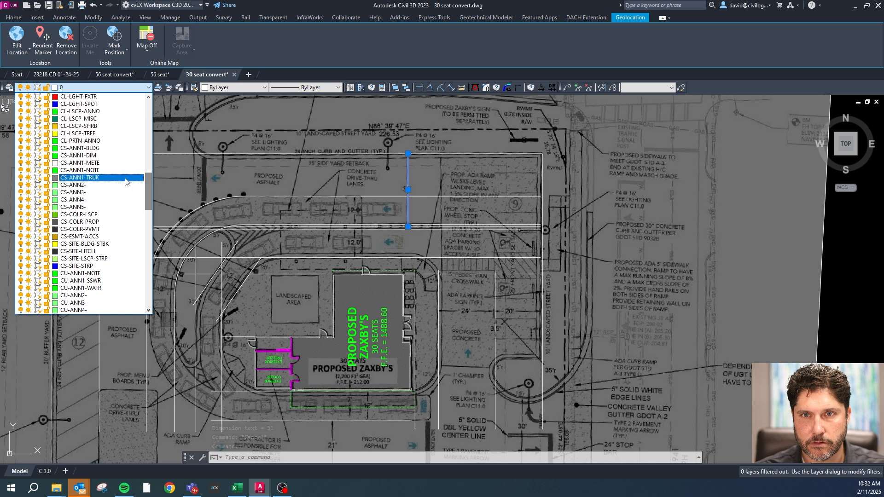
scroll(108, 162, "down", 1)
key("Escape")
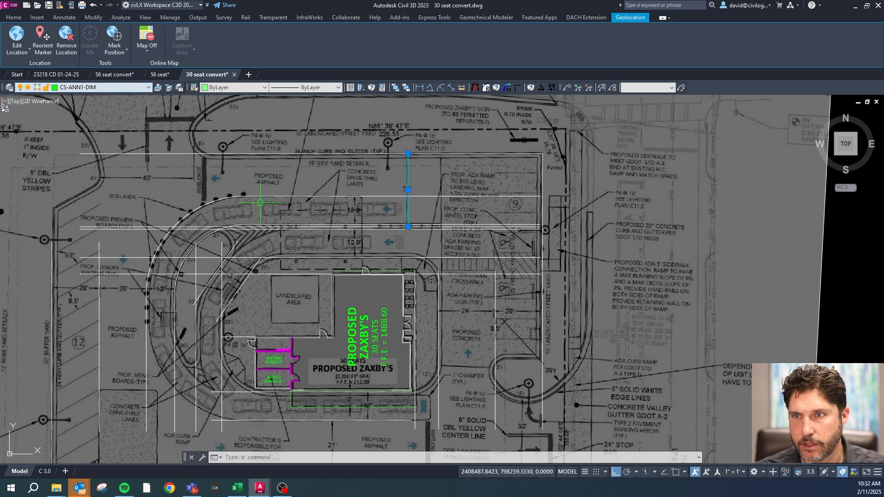
- Check the radius of the striped gore's curved south edge with a trial three-point arc, and discard the arc
scroll(407, 138, "down", 2)
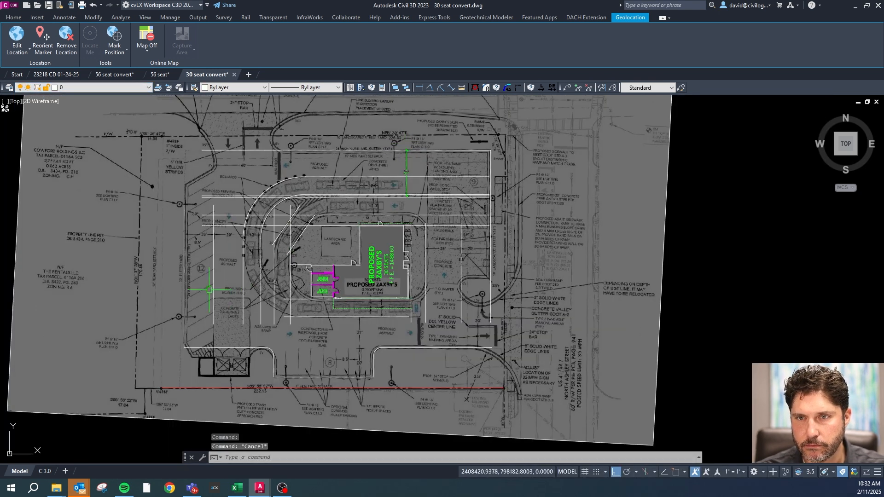
scroll(197, 225, "up", 2)
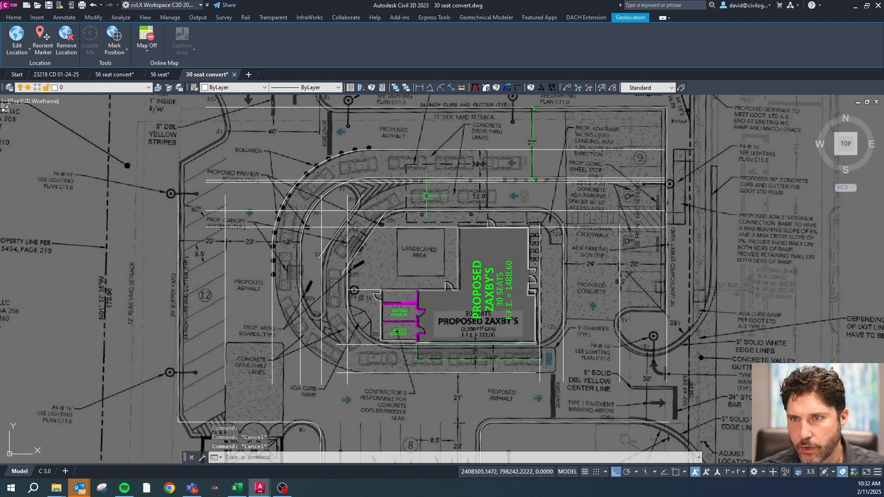
scroll(421, 199, "up", 2)
scroll(416, 224, "up", 2)
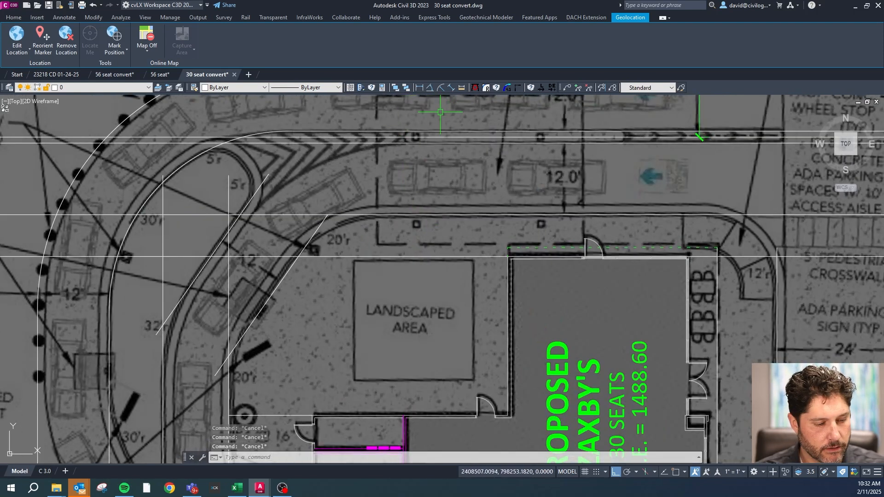
type("a")
key("Return")
left_click(417, 142)
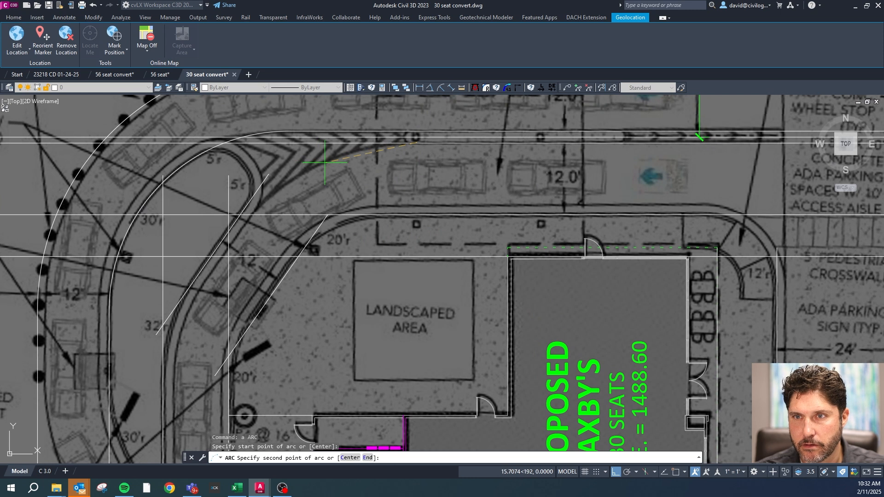
left_click(324, 163)
left_click(239, 232)
key("Escape")
left_click(301, 178)
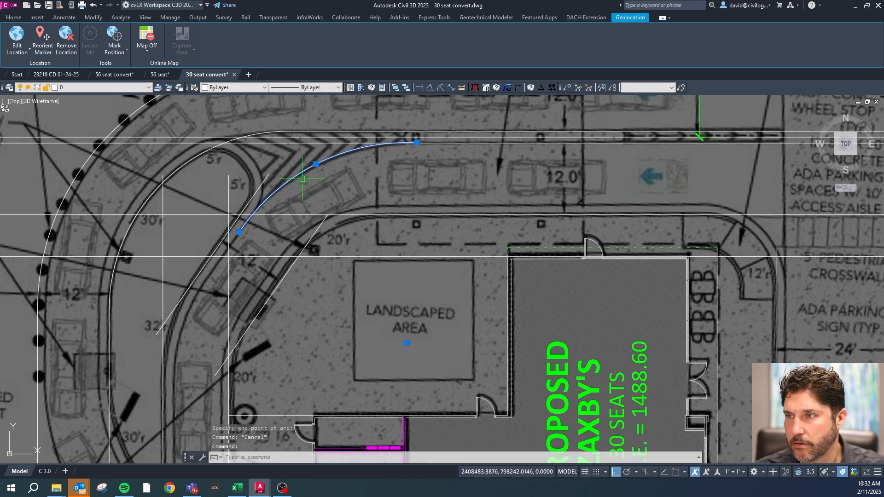
key("Escape")
key("Escape")
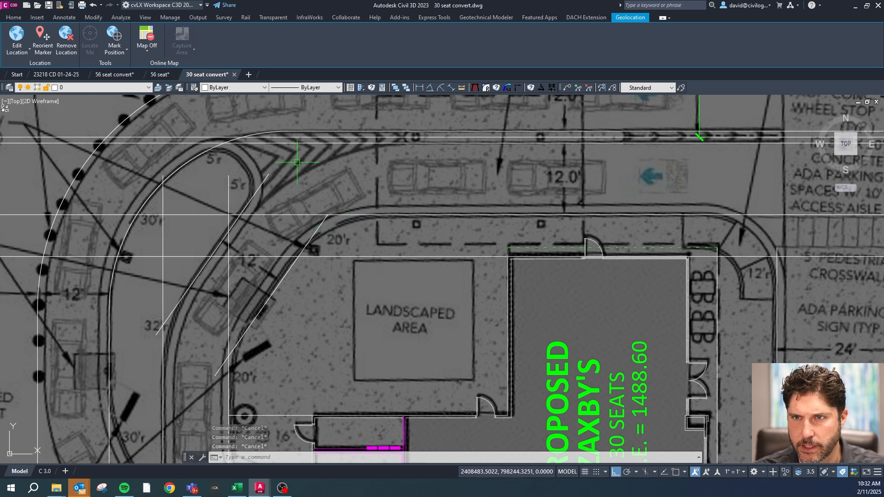
- Fillet the inner drive-thru lane's north edge line to the diagonal line beside the narrow island with a 32' radius
left_click(506, 89)
type("32")
key("Return")
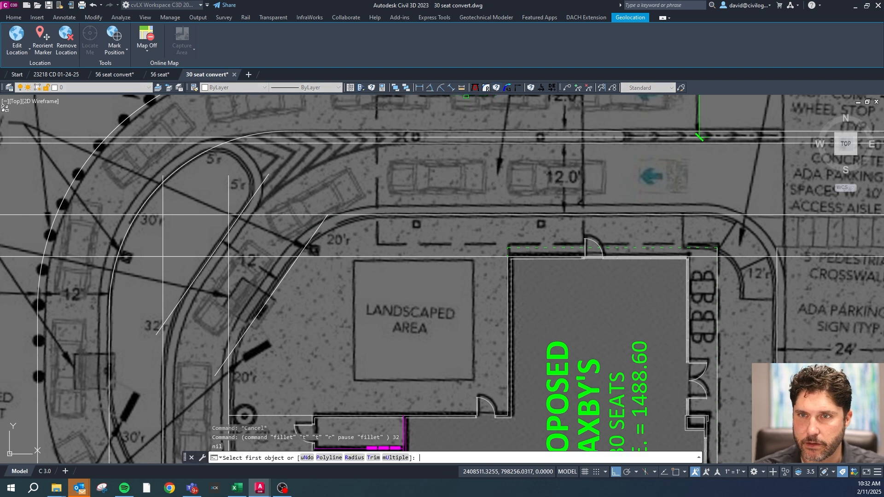
left_click(444, 143)
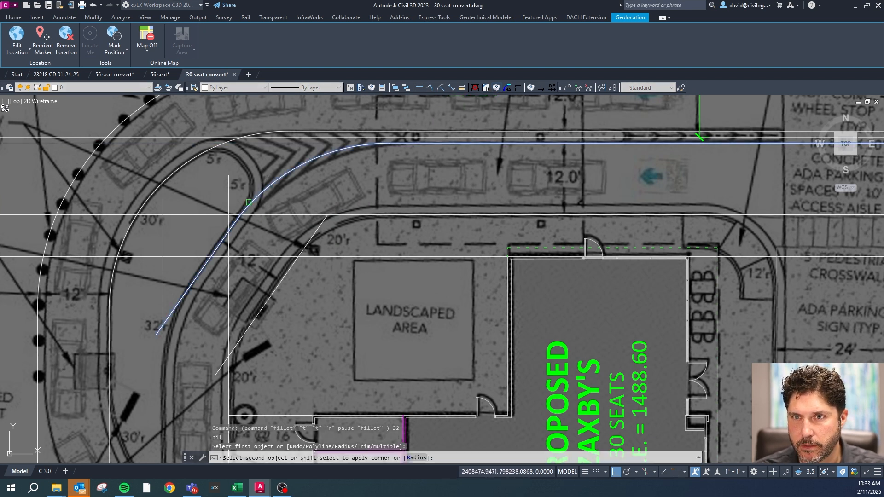
left_click(249, 203)
- Offset the fillet arc at the striped gore 12' toward the building for the inner lane's other edge
type("o")
key("Return")
type("1")
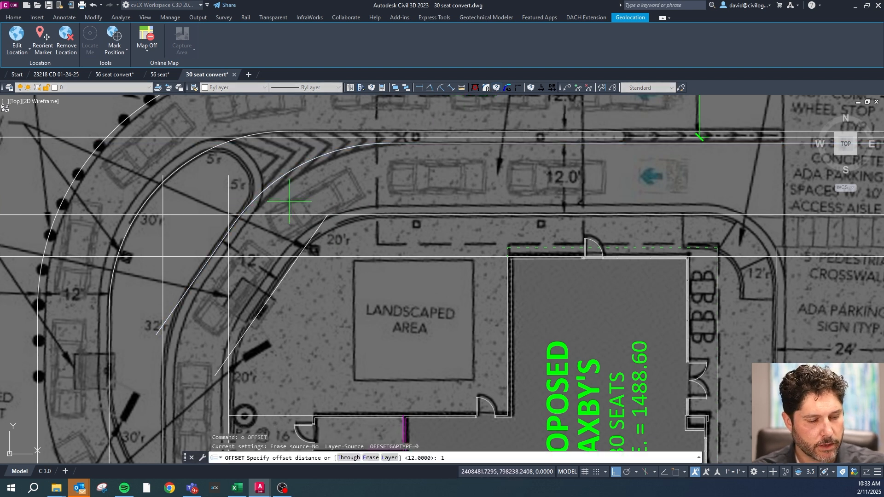
key("Return")
left_click(288, 175)
left_click(288, 165)
key("Escape")
- Stretch the building-side diagonal line's upper end and the inner curb line's west end to the endpoints of the offset arc
left_click(324, 226)
left_click(326, 214)
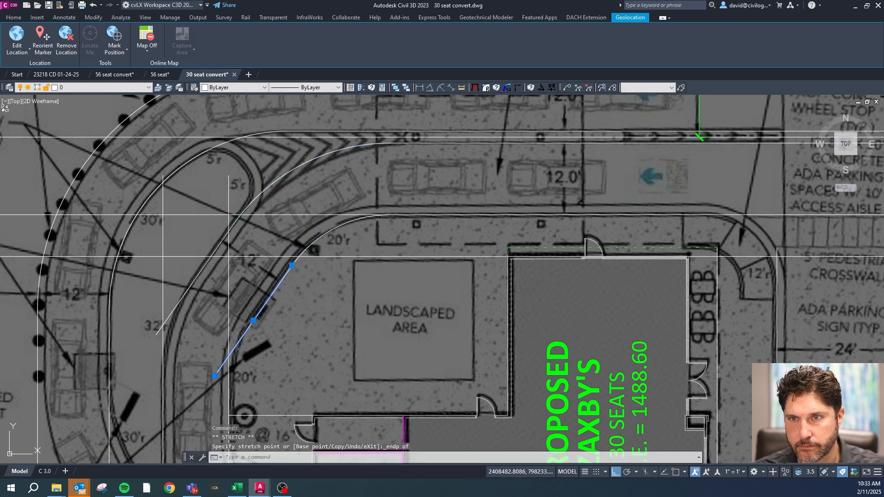
key("Escape")
left_click(285, 202)
left_click(281, 219)
scroll(268, 231, "down", 2)
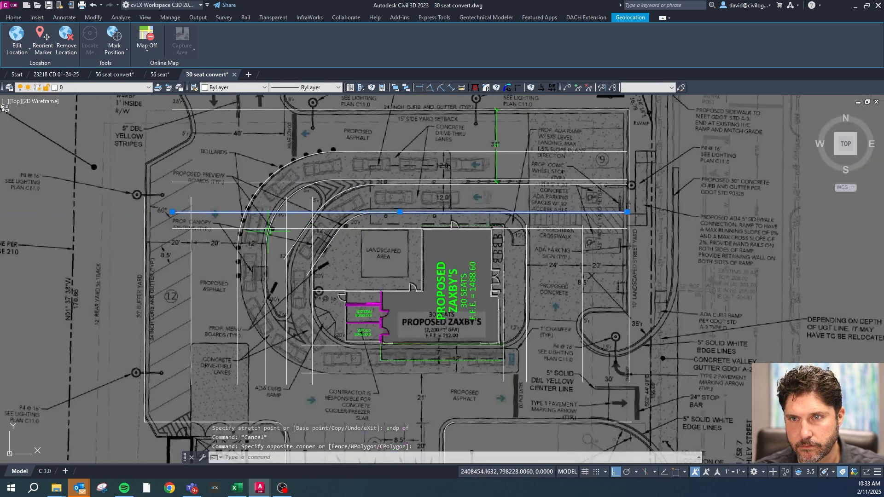
left_click(174, 213)
right_click(405, 224, "shift")
left_click(428, 282)
key("Escape")
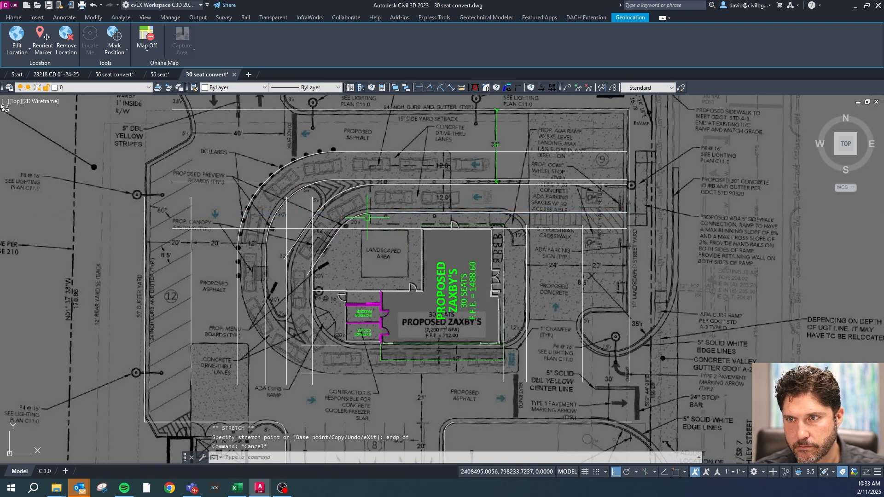
- Fillet the inner curb line to the vertical curb line at the building's northeast corner with a 12' radius
scroll(559, 229, "up", 4)
key("Escape")
key("Escape")
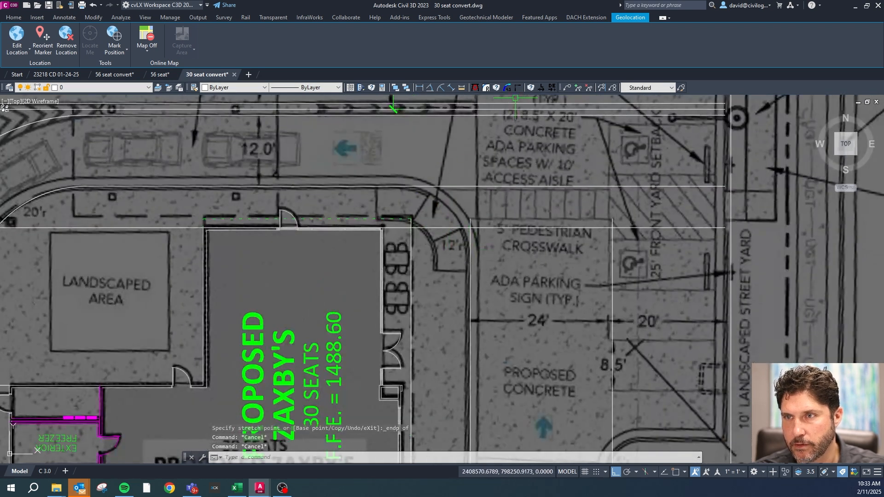
left_click(497, 88)
key("Return")
left_click(467, 241)
left_click(393, 186)
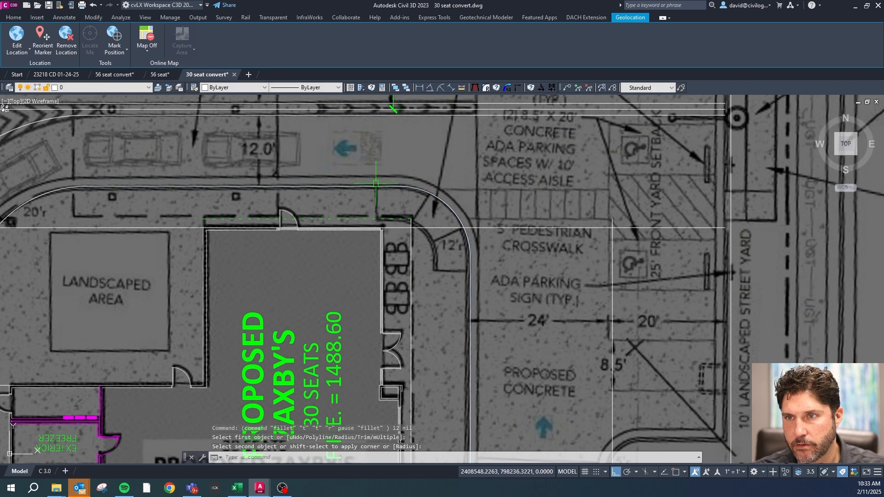
- Draw a horizontal line westward from the east curb line along the north edge of the southeast parking island
scroll(350, 184, "down", 2)
scroll(530, 350, "down", 2)
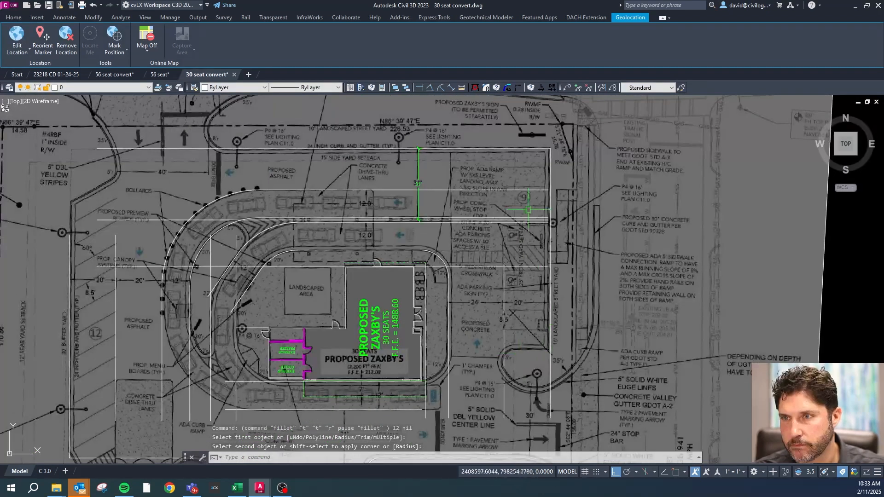
scroll(543, 329, "up", 2)
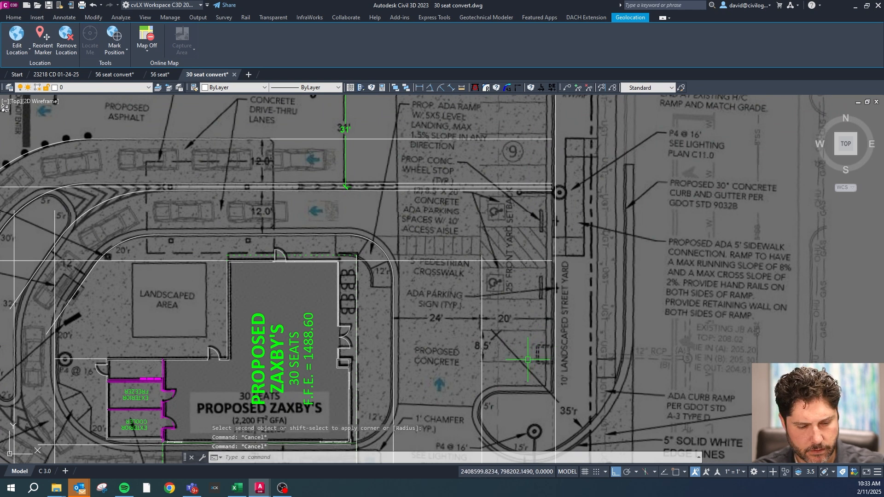
type("l")
key("Return")
scroll(536, 389, "up", 2)
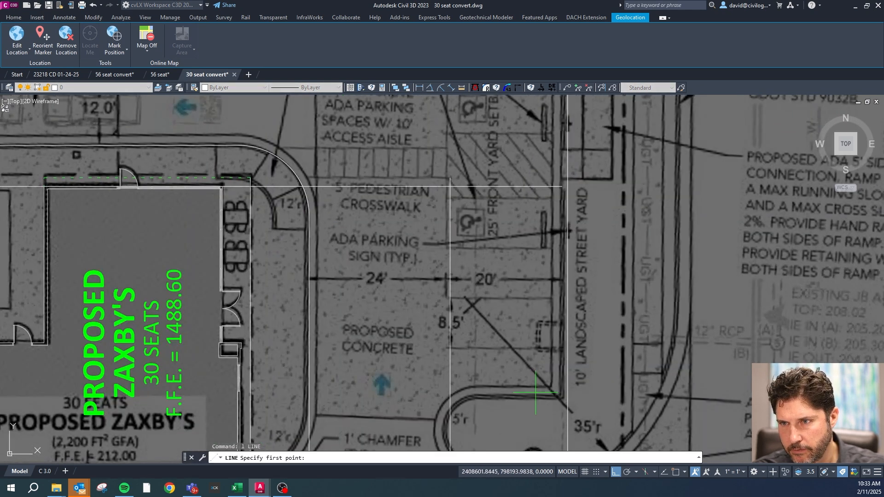
left_click(562, 399)
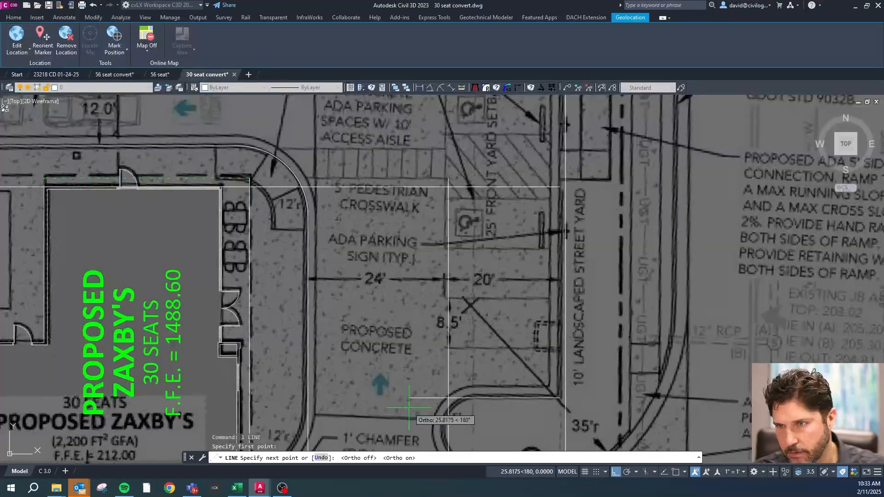
key("Escape")
scroll(368, 364, "down", 4)
scroll(423, 376, "up", 4)
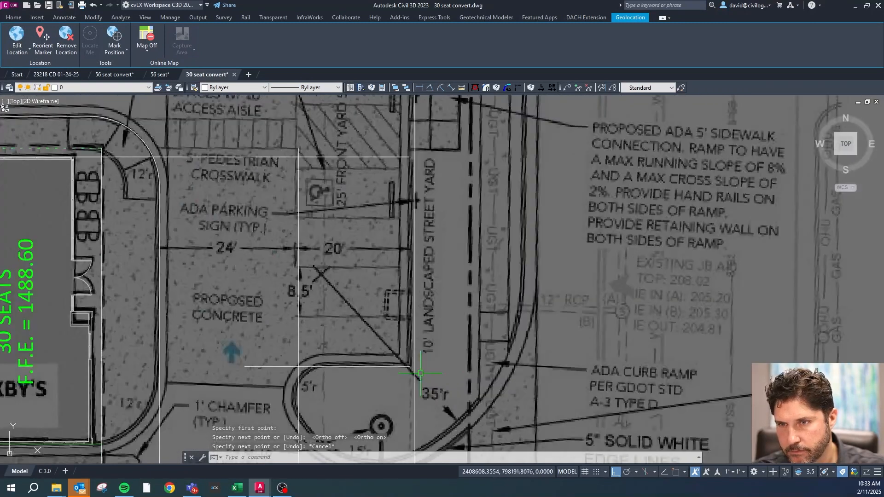
key("Escape")
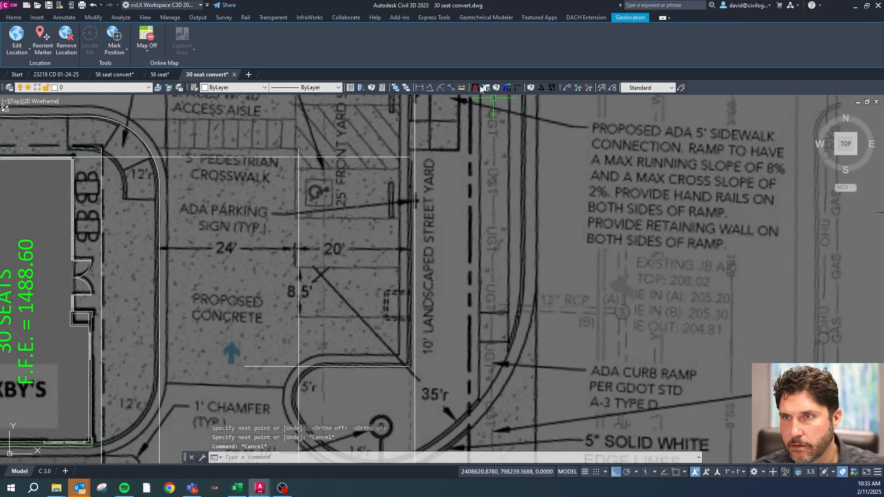
- Measure the width of the northern ADA parking space, starting from the access aisle's north edge
scroll(439, 382, "down", 2)
scroll(371, 354, "down", 2)
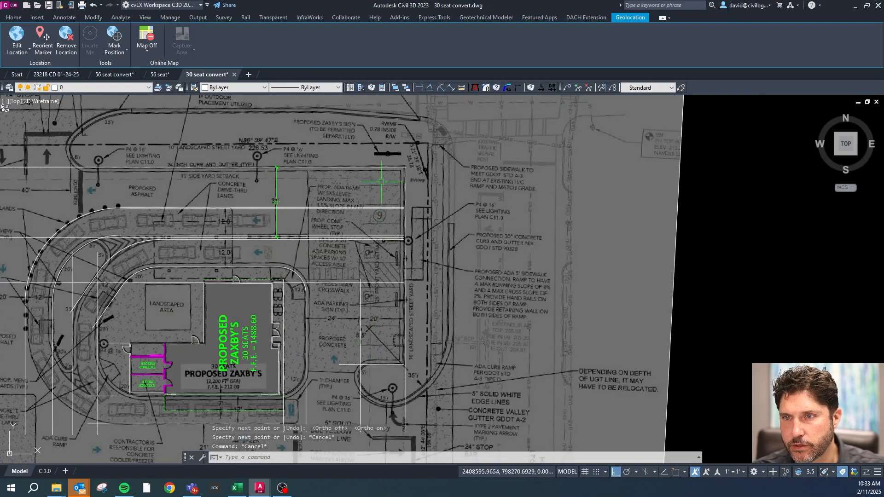
scroll(390, 179, "up", 2)
scroll(390, 179, "down", 1)
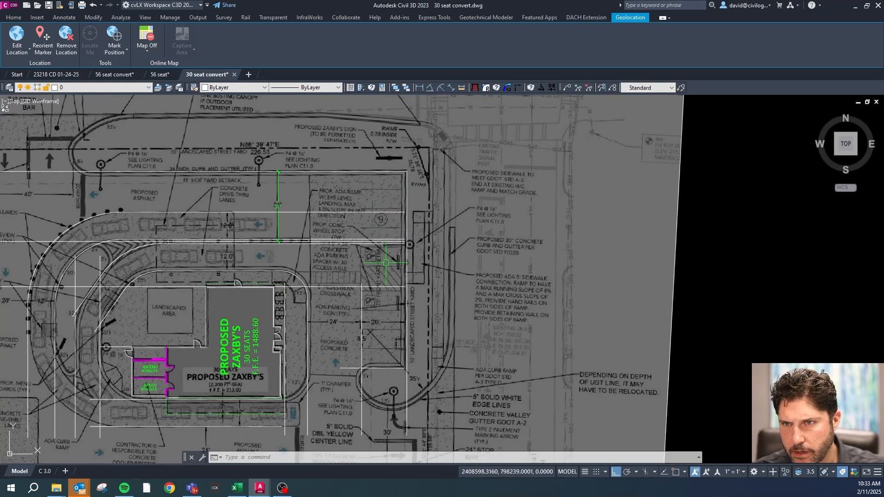
scroll(386, 260, "up", 2)
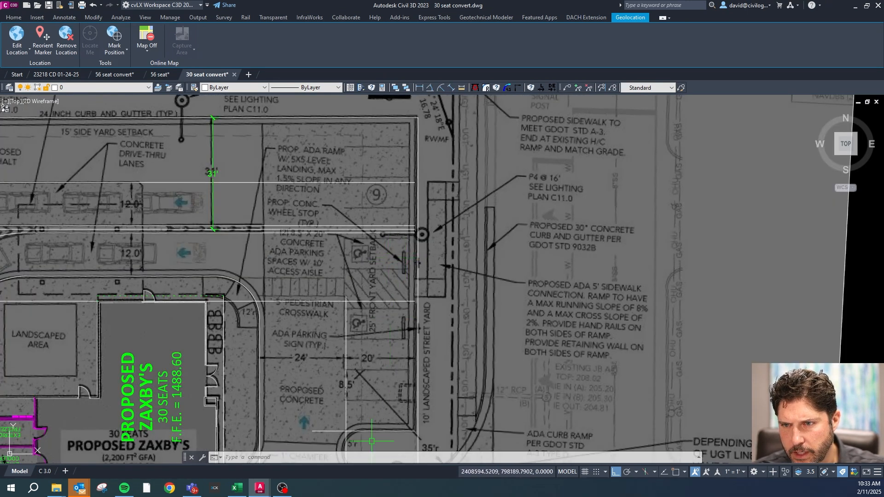
key("Escape")
key("Escape")
left_click(462, 88)
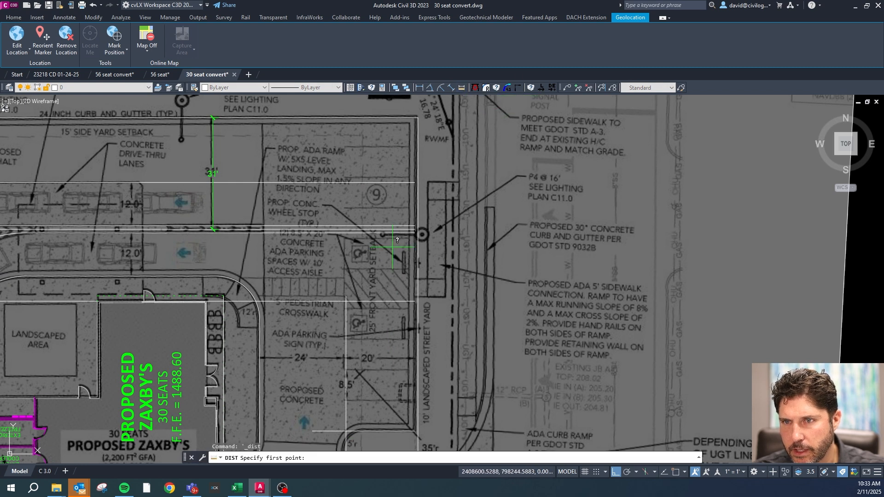
scroll(390, 261, "up", 6)
left_click(380, 293)
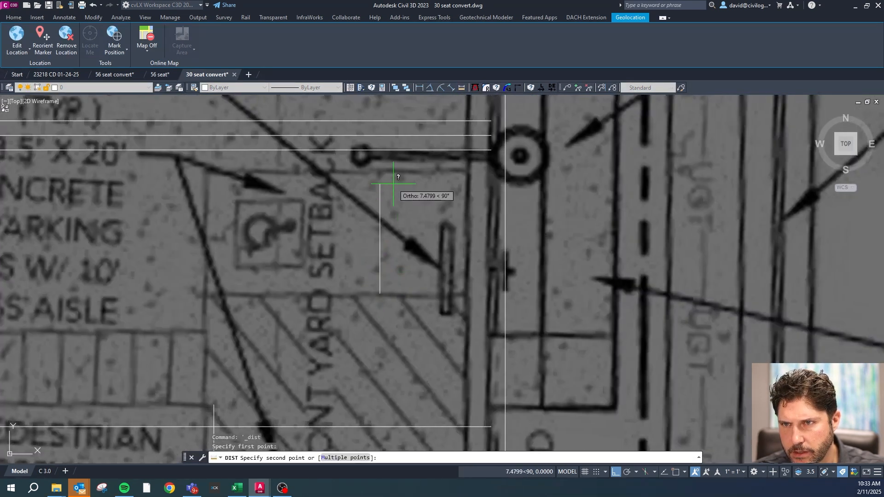
scroll(391, 171, "down", 6)
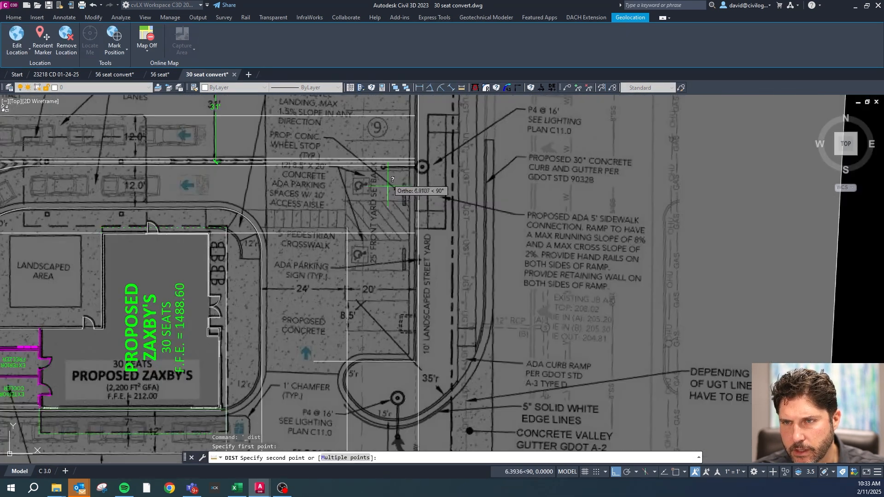
key("Escape")
key("Escape")
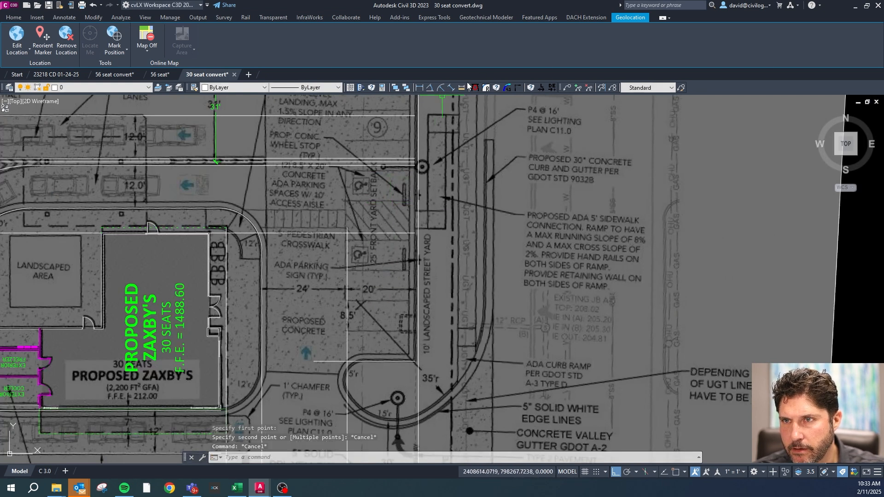
- Measure the width of the striped ADA access aisle northward from its south edge
left_click(461, 88)
scroll(395, 219, "up", 4)
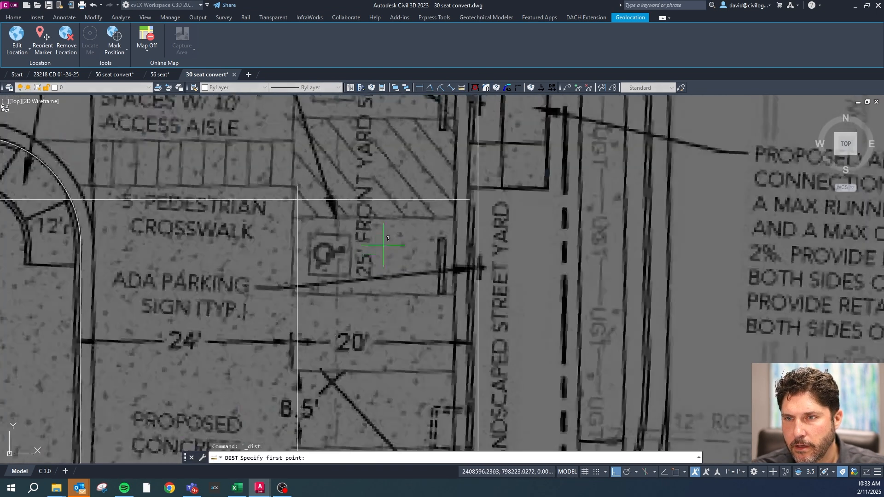
left_click(395, 219)
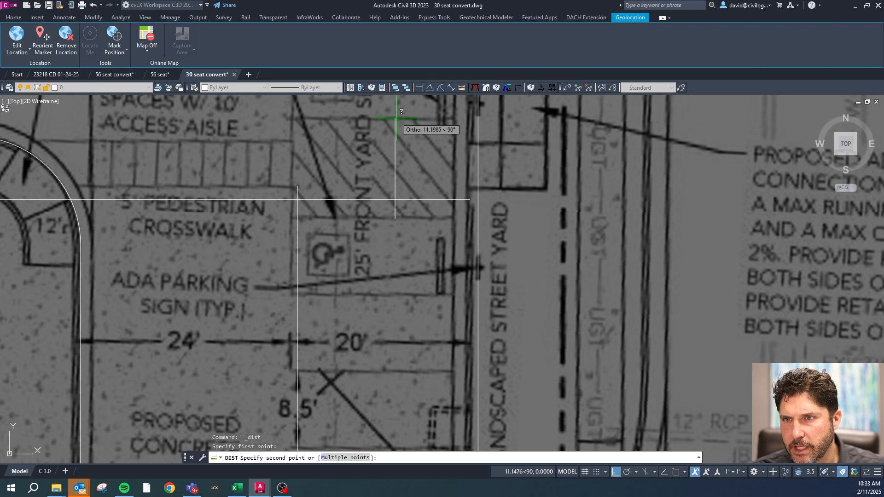
key("Escape")
key("Escape")
scroll(389, 270, "down", 6)
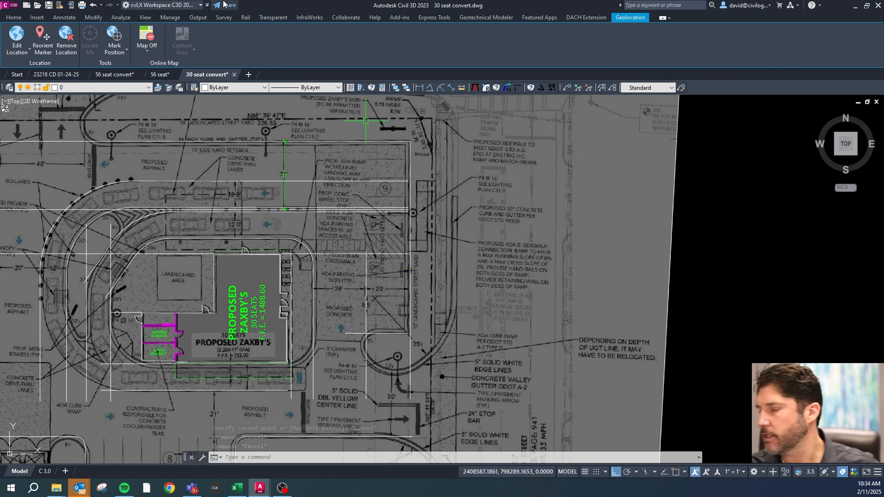
- Offset the north curb line 87.5' south to the north edge of the southeast parking island
key("Escape")
type("o")
key("Return")
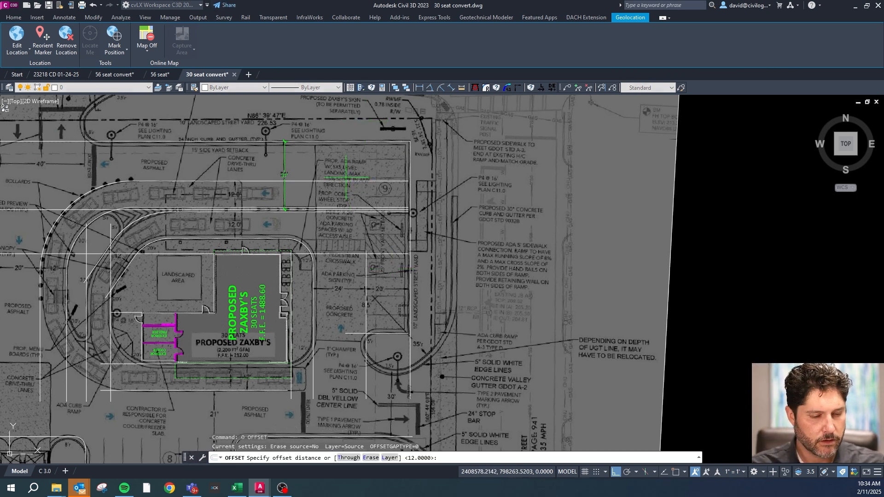
type("87")
key("Return")
key("Return")
key("Return")
type("8")
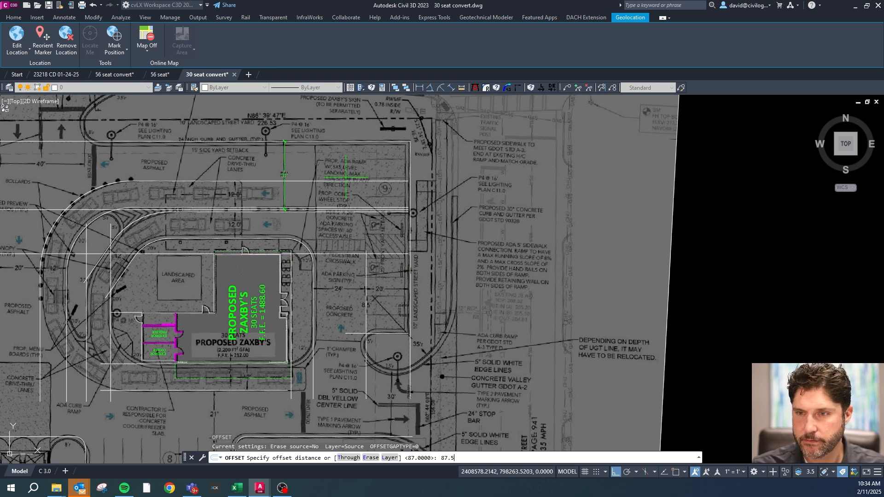
type("7.5")
key("Return")
left_click(392, 140)
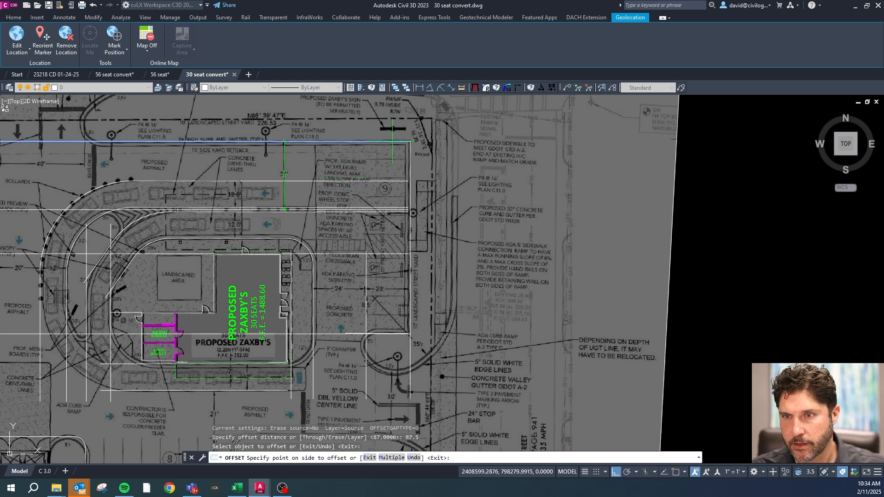
left_click(391, 318)
key("Escape")
- Delete the short hand-drawn line along the north edge of the southeast parking island
scroll(373, 343, "up", 6)
key("Escape")
left_click(322, 302)
key("Delete")
key("Escape")
- Trim the offset line at the west end of the eastern parking stalls and delete its leftover western segment
type("trt")
key("Return")
type("tr")
key("Return")
left_click(324, 305)
key("Escape")
left_click(94, 306)
key("Delete")
- Offset the north edge line of the southeast parking island repeatedly north by 8.5' to form the four stalls below the access aisle
scroll(225, 346, "down", 4)
key("Escape")
key("Escape")
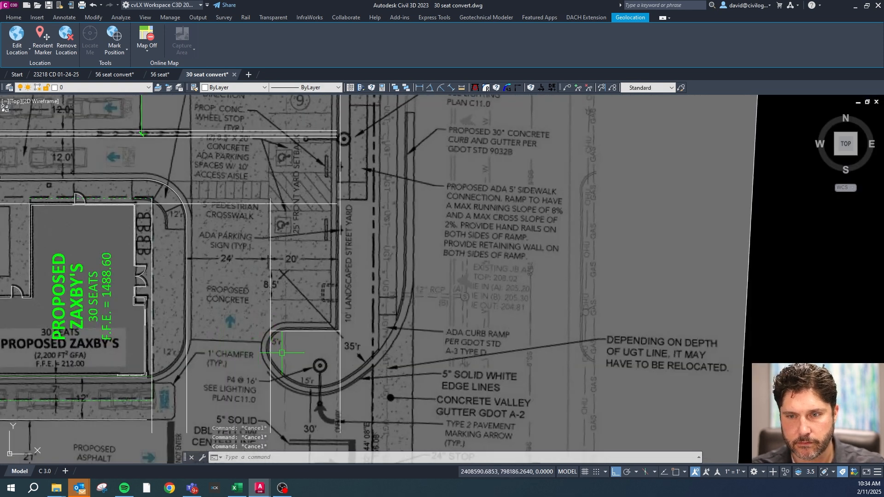
type("o")
key("Return")
type("8.5")
key("Return")
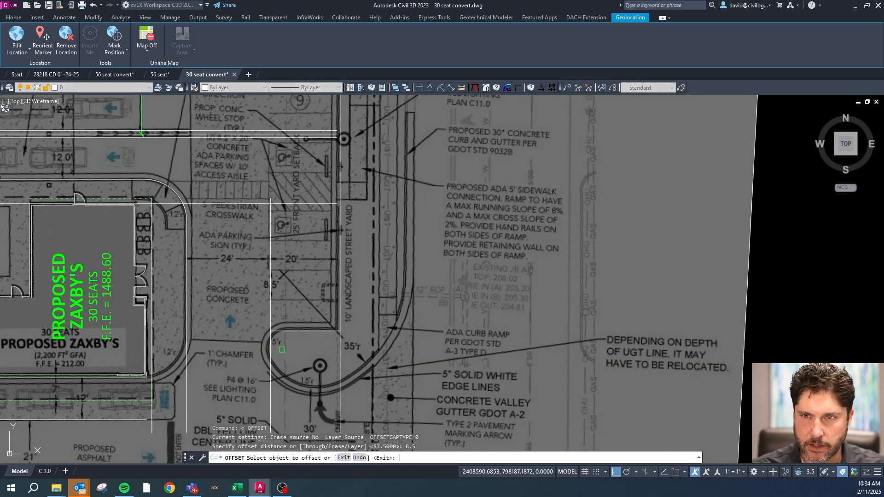
left_click(307, 302)
left_click(306, 283)
left_click(306, 271)
left_click(305, 253)
left_click(306, 242)
left_click(305, 226)
left_click(305, 214)
key("Escape")
- Offset the northernmost of the new stall lines 11' north across the striped ADA access aisle
type("o")
key("Return")
type("11")
key("Return")
left_click(307, 213)
left_click(305, 189)
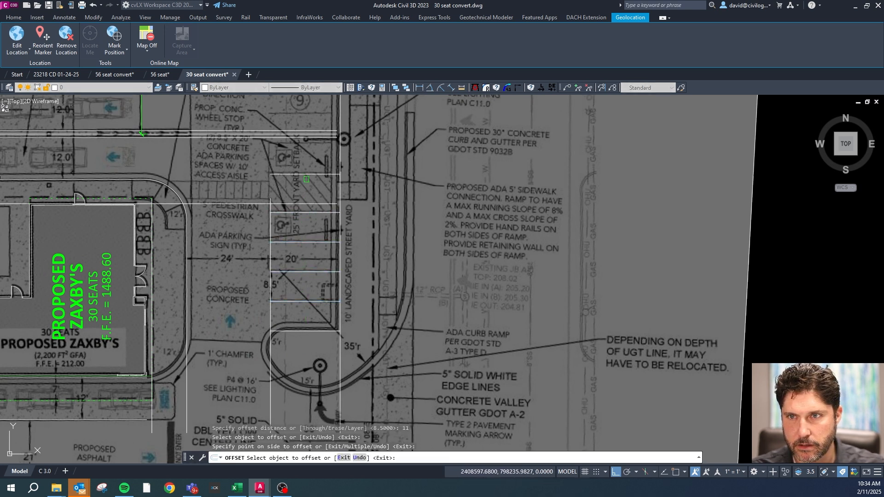
key("Escape")
- Offset the access aisle's north line repeatedly north by 8.5' to form the remaining eastern stalls toward the north curb
type("o")
key("Return")
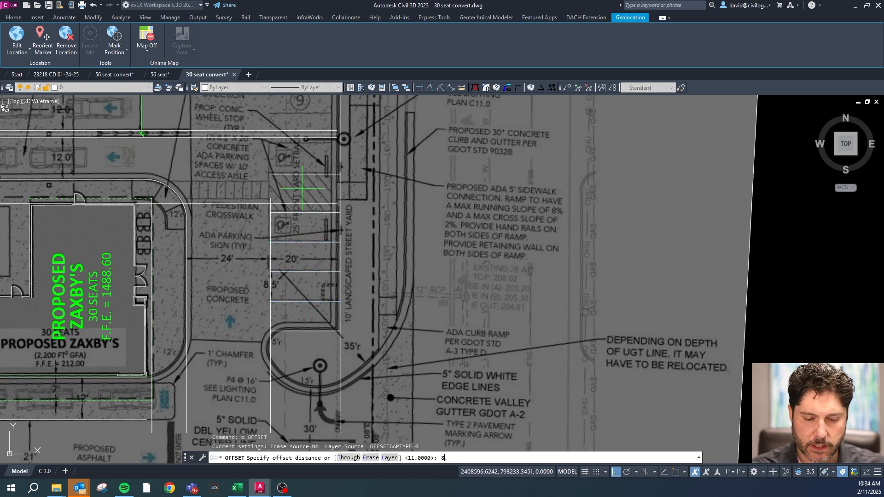
type(".5")
key("Return")
left_click(301, 174)
left_click(301, 154)
left_click(302, 144)
left_click(297, 113)
scroll(297, 112, "down", 5)
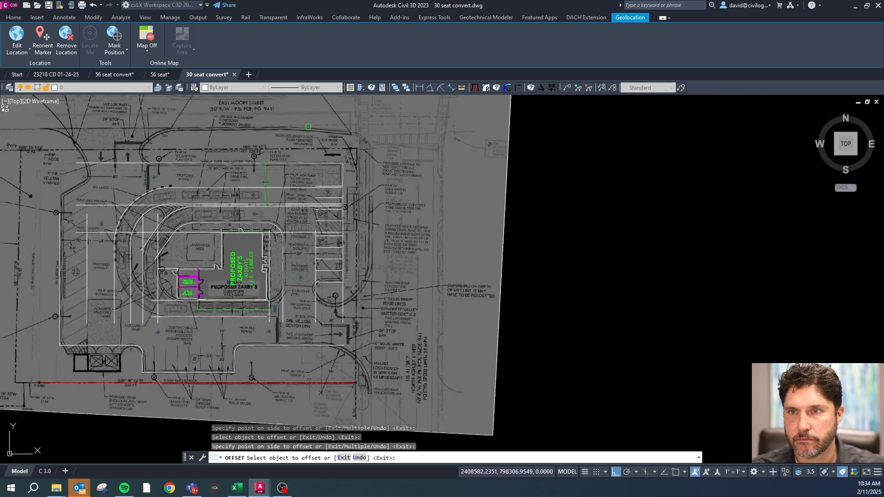
scroll(360, 258, "up", 5)
scroll(364, 246, "down", 5)
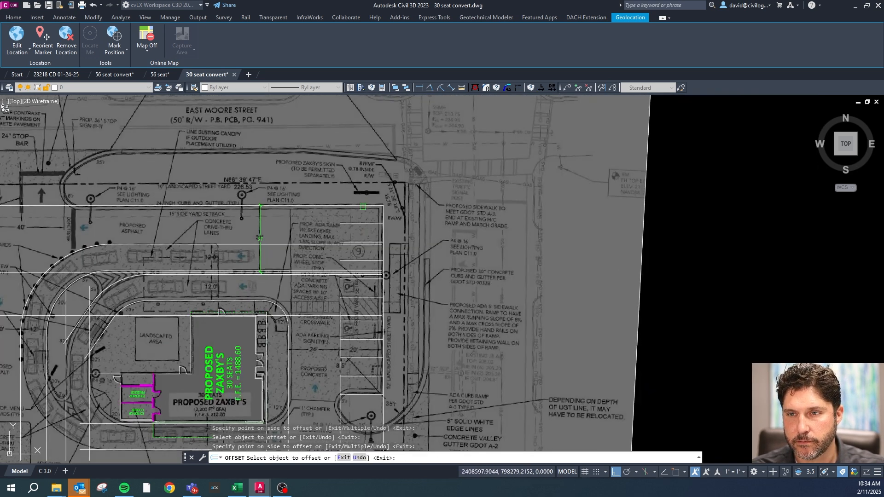
key("Escape")
- Stretch the east end of the outer drive-thru lane line west to the start of the lanes
left_click(350, 241)
scroll(350, 241, "up", 5)
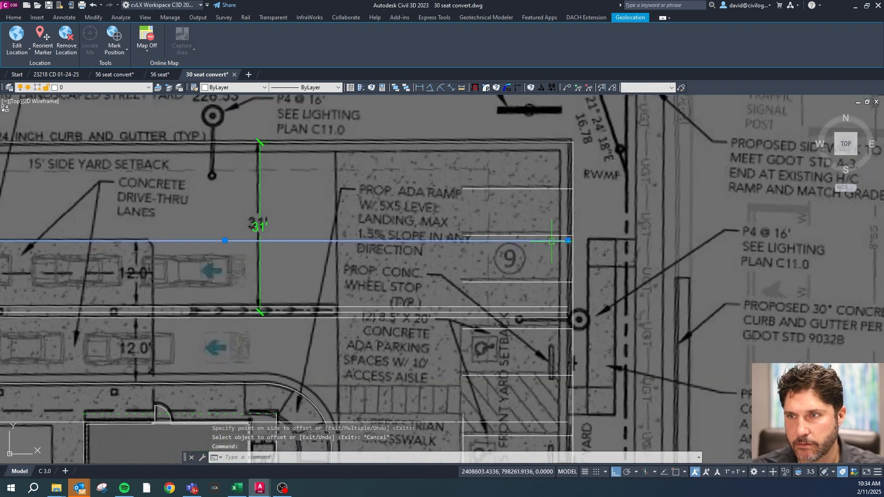
left_click(568, 241)
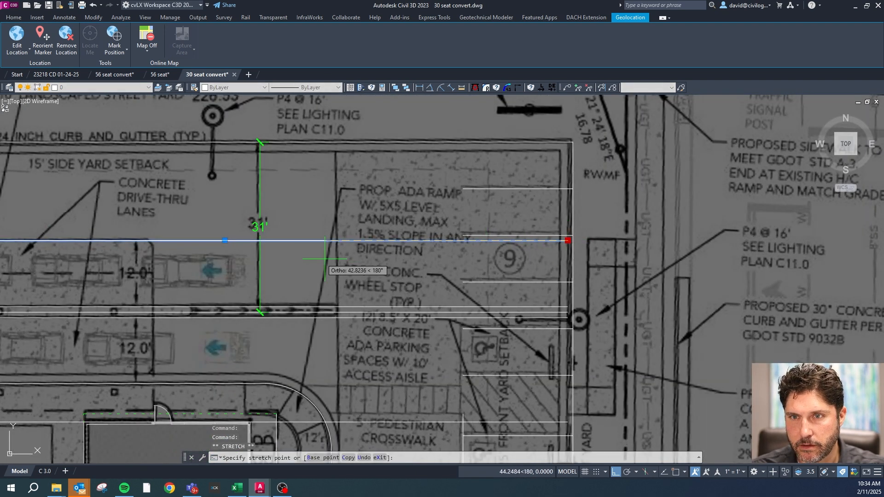
left_click(149, 255)
scroll(149, 255, "down", 5)
scroll(247, 308, "up", 5)
key("Escape")
key("Escape")
- Draw a line 25' north from the inner drive-thru curb along the lanes' east end, continued by a short segment north
type("l")
key("Return")
right_click(249, 317, "shift")
key("r")
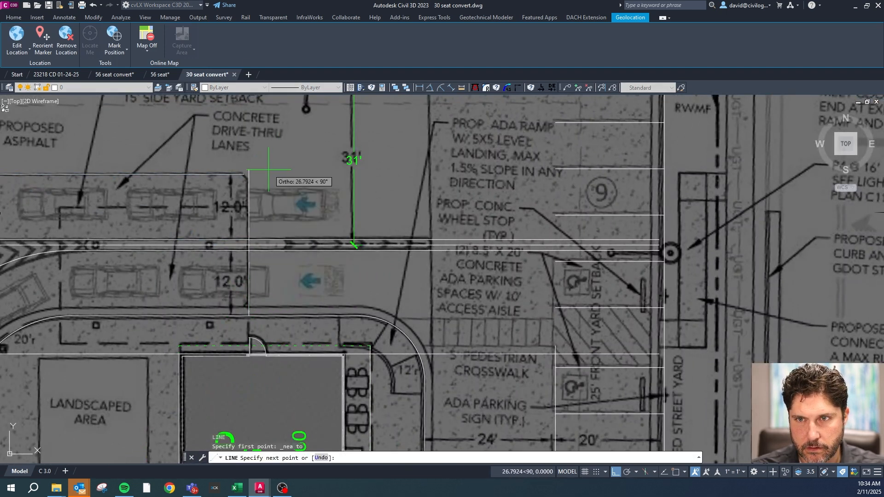
scroll(256, 184, "up", 3)
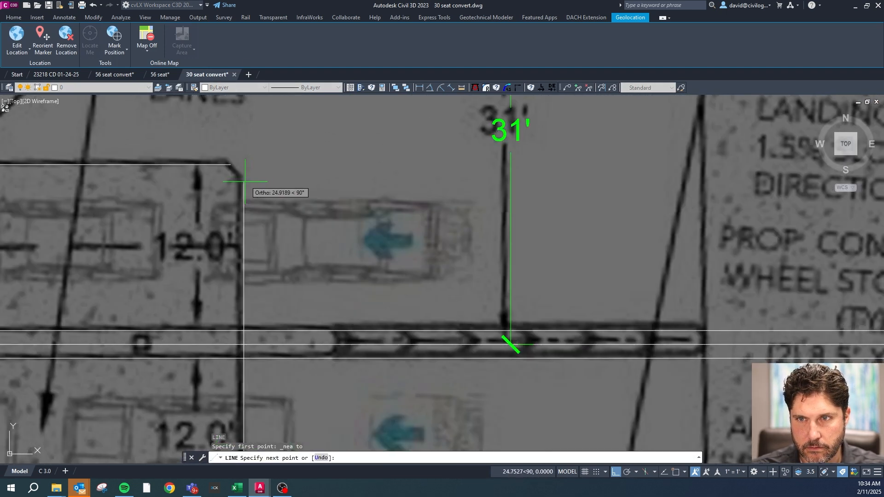
type("25")
key("Return")
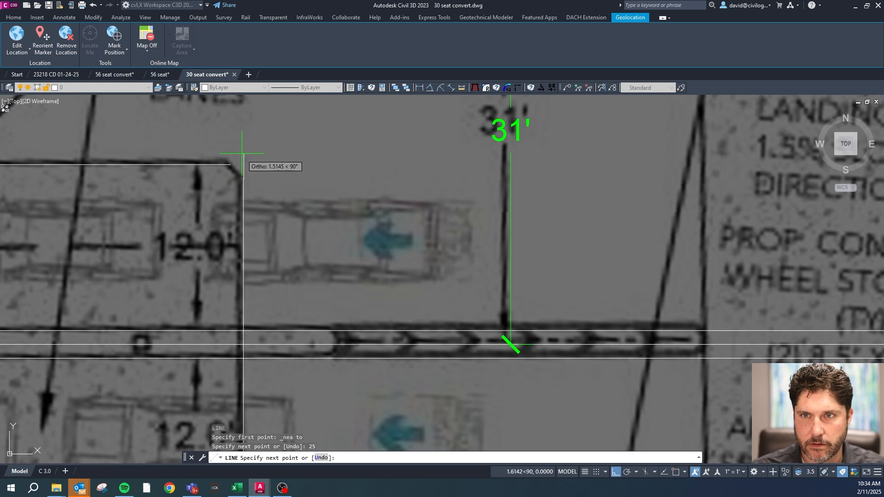
left_click(244, 131)
key("Escape")
- Rotate the short segment 45° about its south endpoint to match the chamfered corner of the drive-thru lanes
left_click(237, 152)
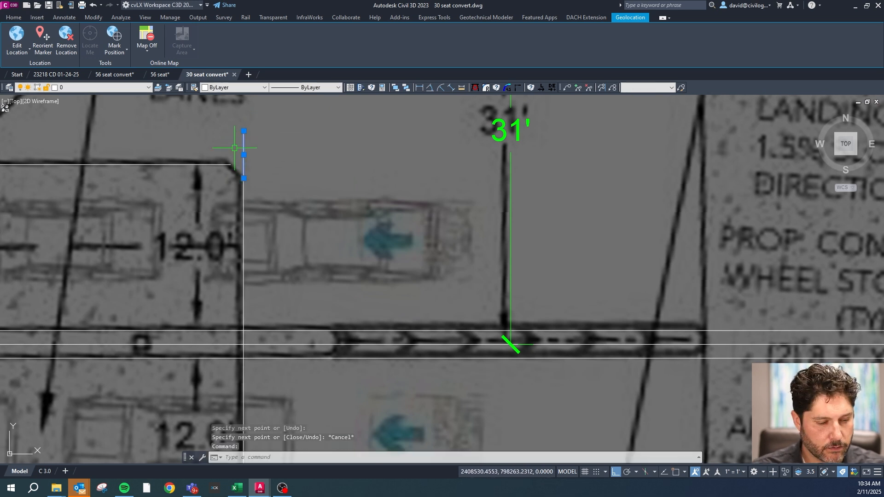
type("ro")
key("Return")
right_click(234, 148, "shift")
left_click(251, 184)
left_click(243, 178)
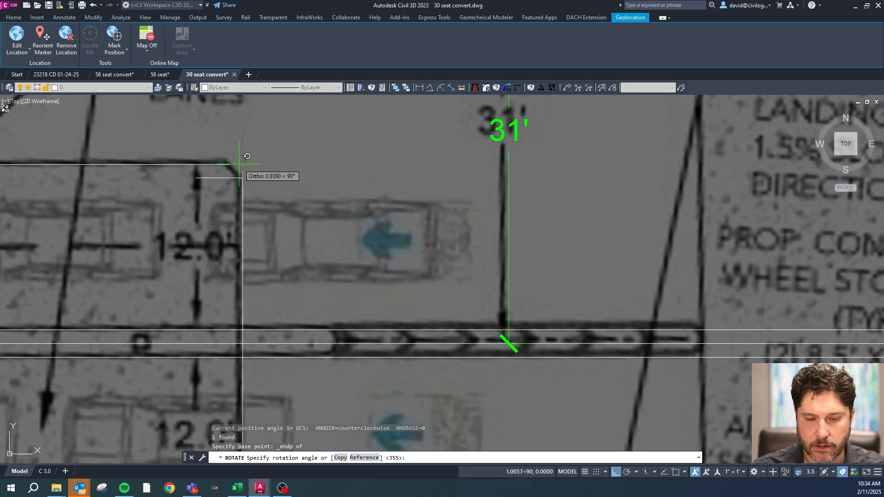
type("45d")
key("Return")
key("Escape")
key("Escape")
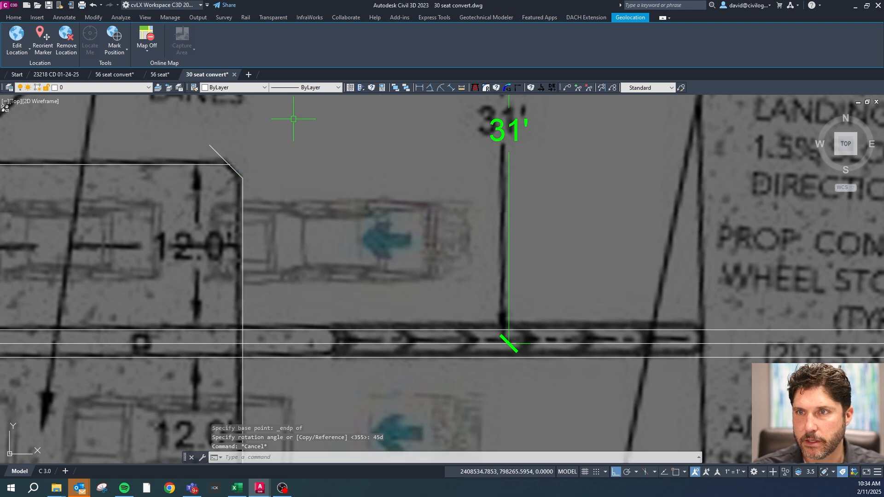
- Fillet the angled chamfer segment with the outer drive-thru lane line to close the northeast corner
left_click(519, 88)
left_click(236, 171)
left_click(216, 164)
scroll(217, 164, "down", 5)
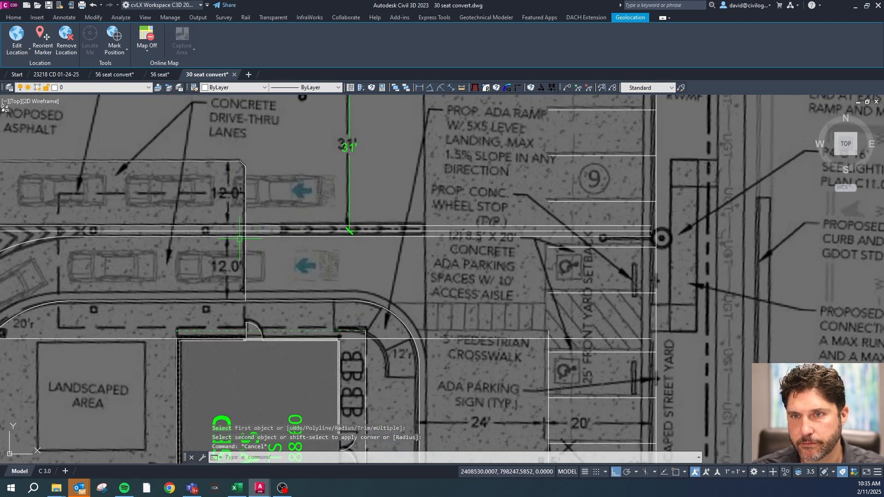
key("Escape")
- Draw a horizontal line from the north end of the western parking's east edge line west to the curb line
scroll(313, 258, "down", 1)
scroll(313, 258, "down", 2)
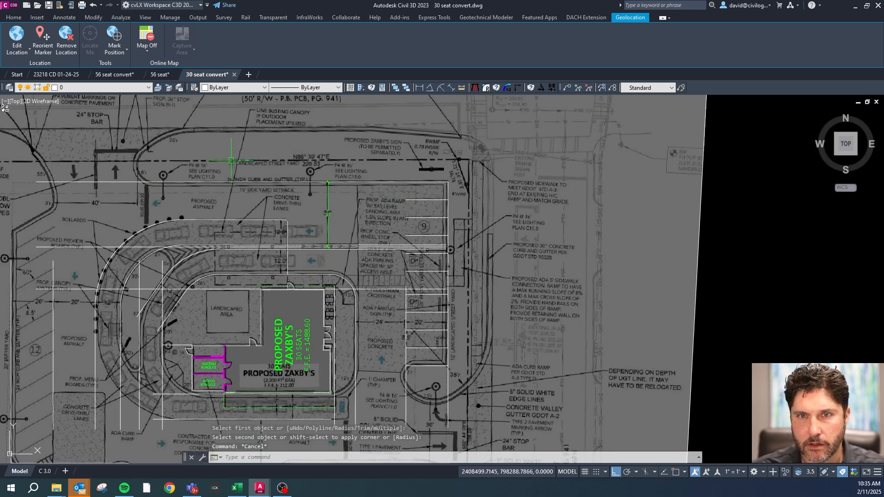
scroll(163, 184, "down", 1)
scroll(166, 238, "up", 3)
scroll(147, 249, "up", 2)
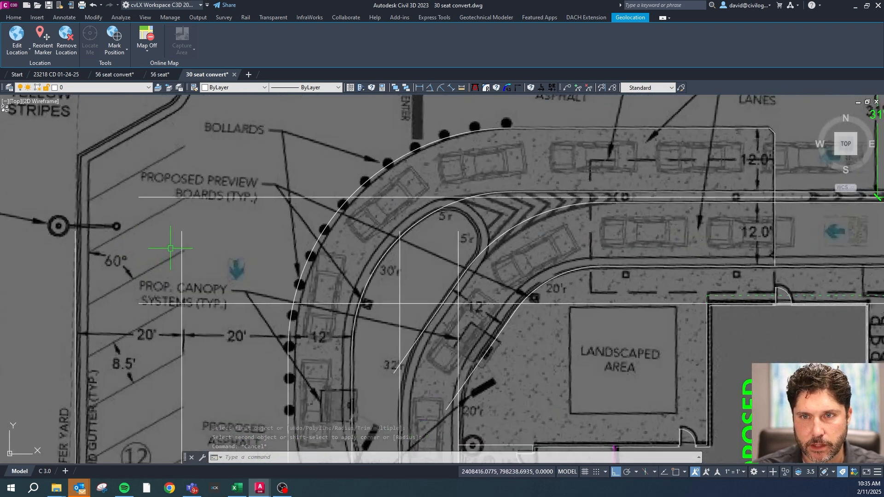
right_click(116, 251)
key("Escape")
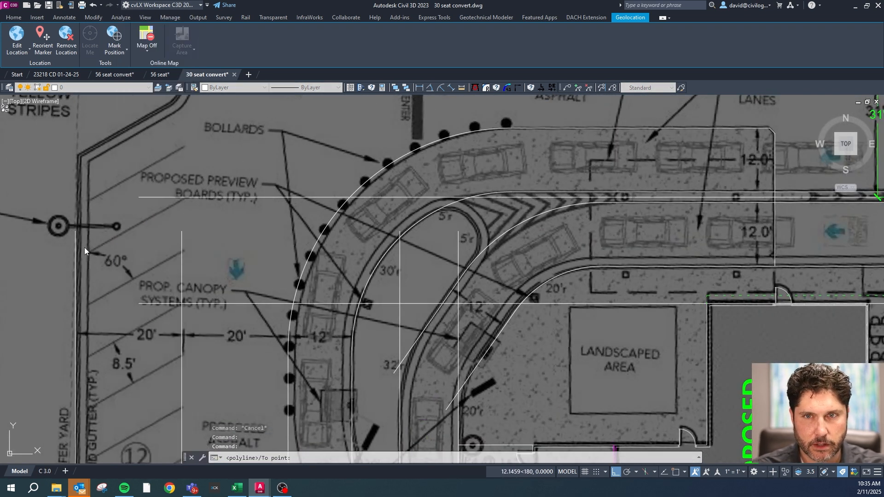
right_click(83, 252)
key("Escape")
key("Escape")
key("Escape")
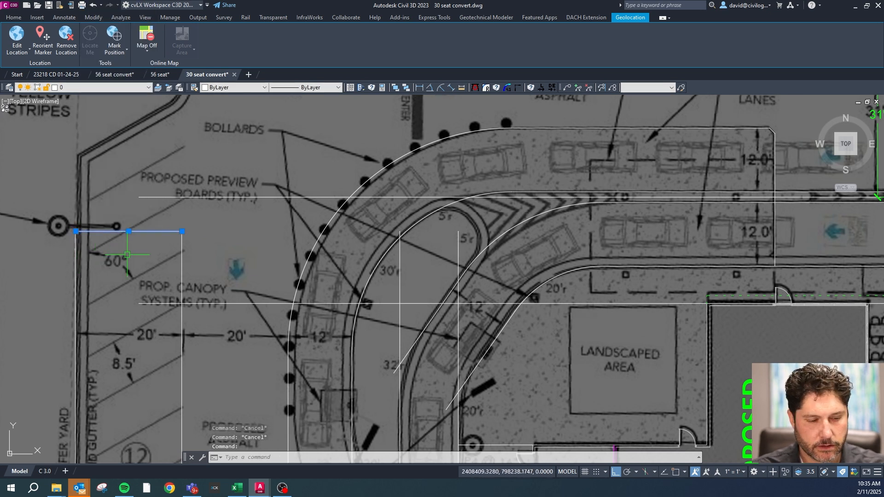
- Rotate the horizontal line 30° about its east endpoint to match the 60° angled parking stripes
key("Return")
right_click(134, 238)
left_click(161, 245)
left_click(181, 230)
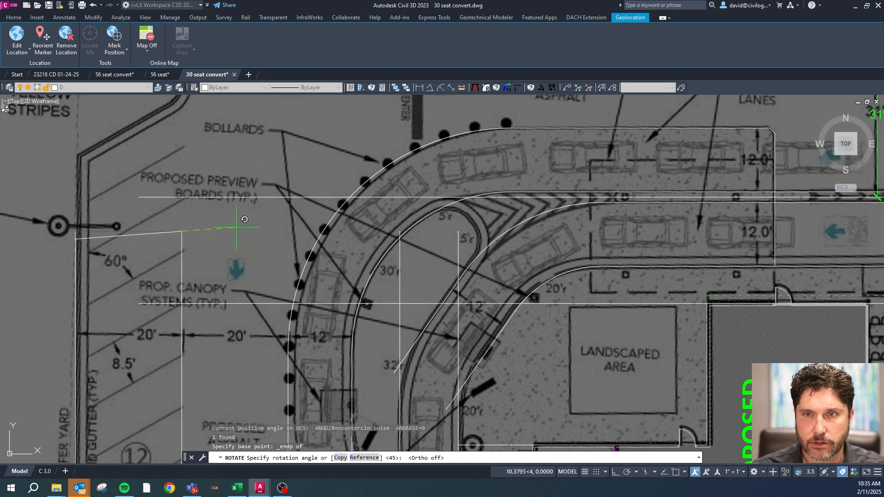
type("30d")
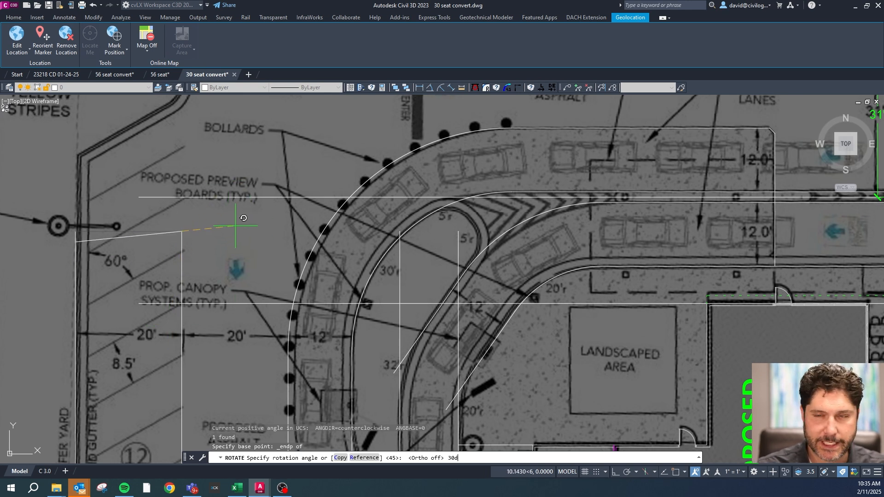
key("Return")
key("Escape")
key("Escape")
key("Escape")
- Extend the rotated stall line's west end to the western curb line
type("e")
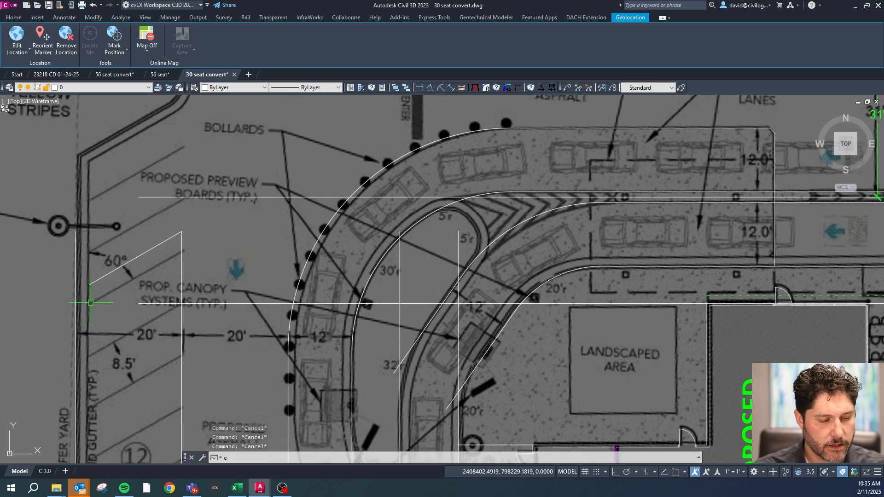
type("x")
key("Return")
left_click(93, 283)
left_click(96, 280)
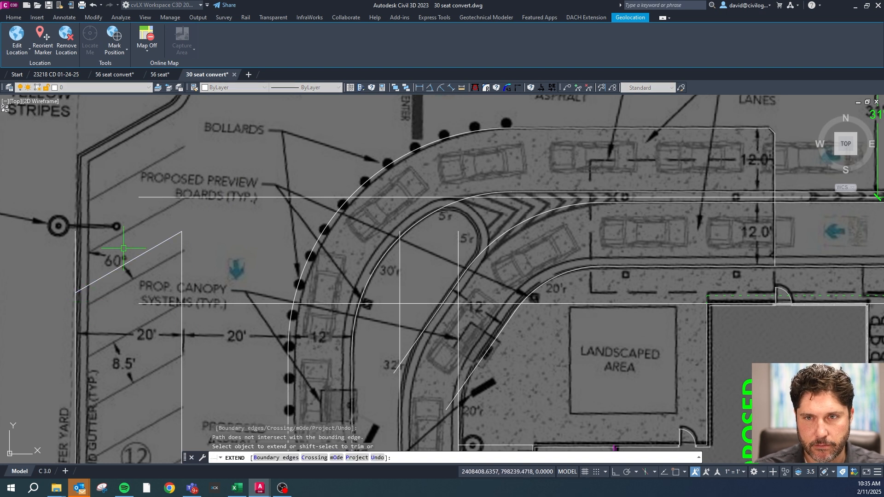
key("Escape")
key("Escape")
key("Escape")
key("Escape")
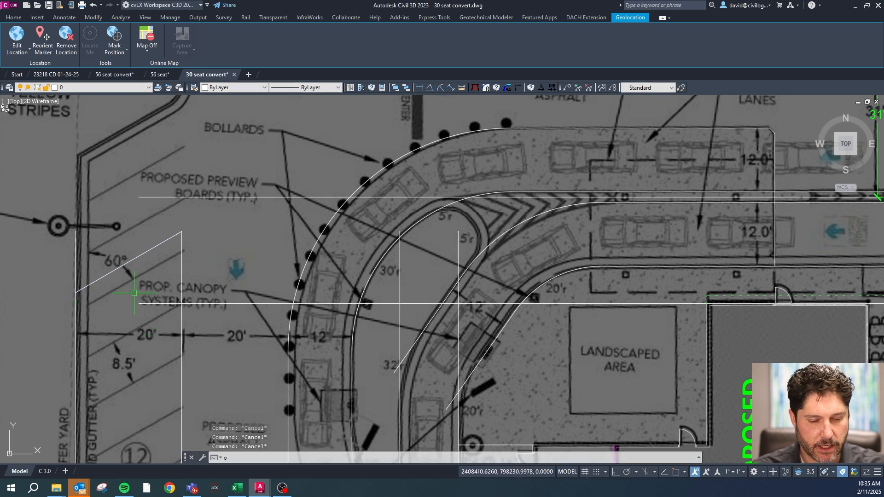
- Offset the angled stall line 8.5' to the south for the next western parking stripe
type("o")
key("Return")
type("8.5")
key("Return")
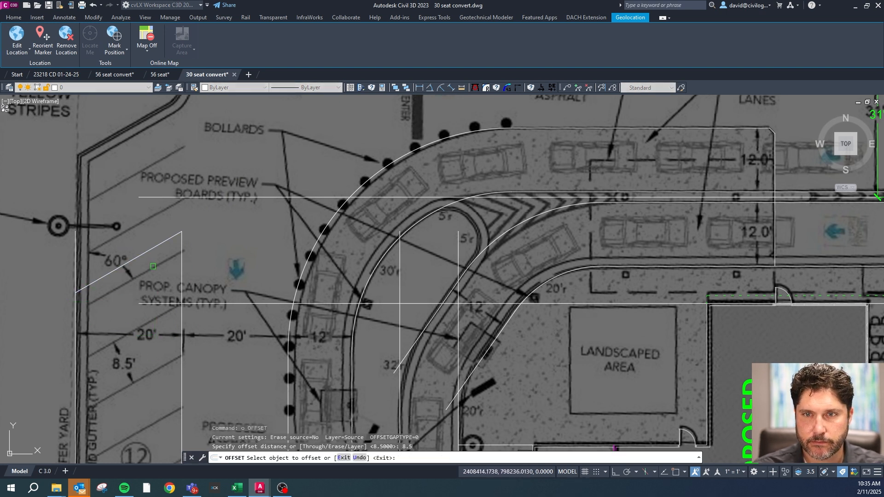
left_click(147, 253)
left_click(134, 343)
key("Escape")
key("Escape")
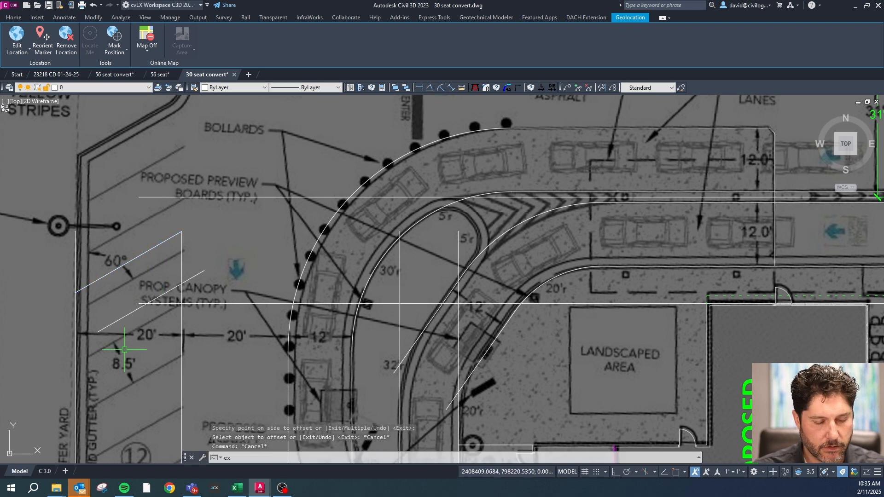
- Extend the offset stripe to the western curb line and trim its overhang past the parking's east edge line
type("ex")
key("Return")
key("Escape")
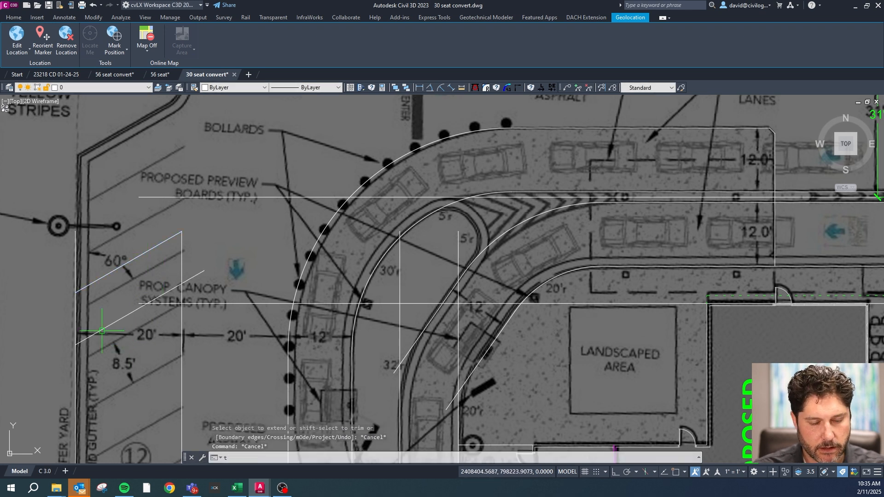
type("t")
key("Return")
left_click(194, 277)
key("Escape")
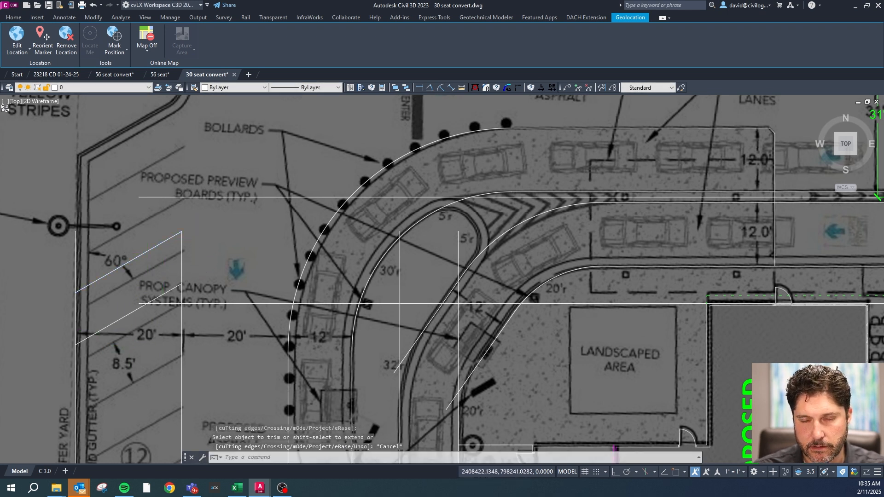
- Move both angled stripes about 3.8' straight south onto the stripes of the underlying plan, with ortho on
scroll(190, 228, "down", 3)
left_click(154, 279)
left_click(154, 249)
scroll(166, 200, "down", 2)
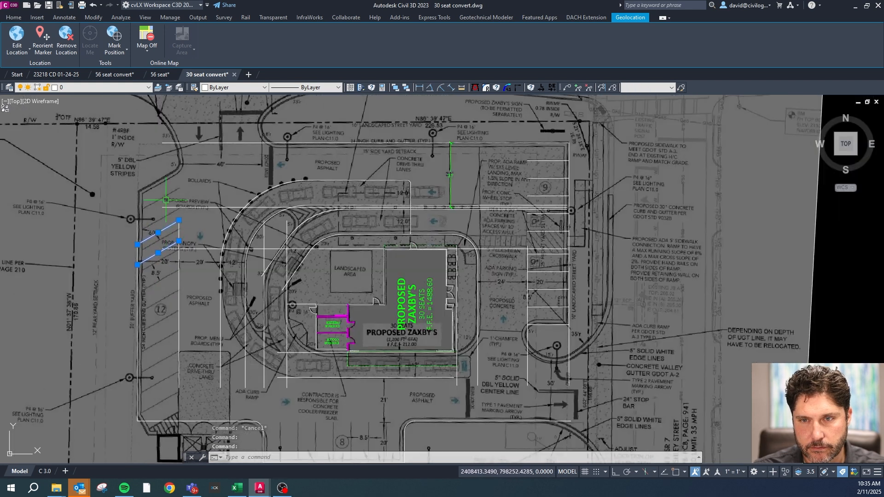
scroll(173, 220, "up", 2)
type("m")
key("Return")
left_click(181, 214)
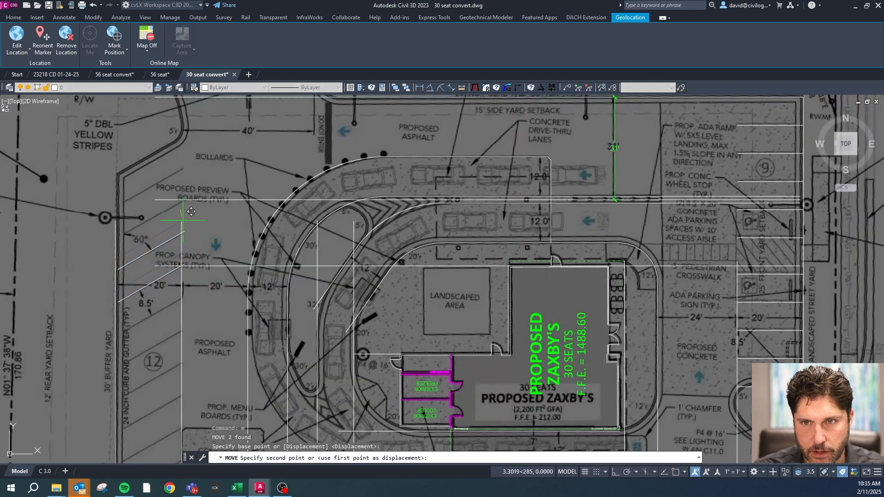
scroll(187, 214, "up", 4)
key("F8")
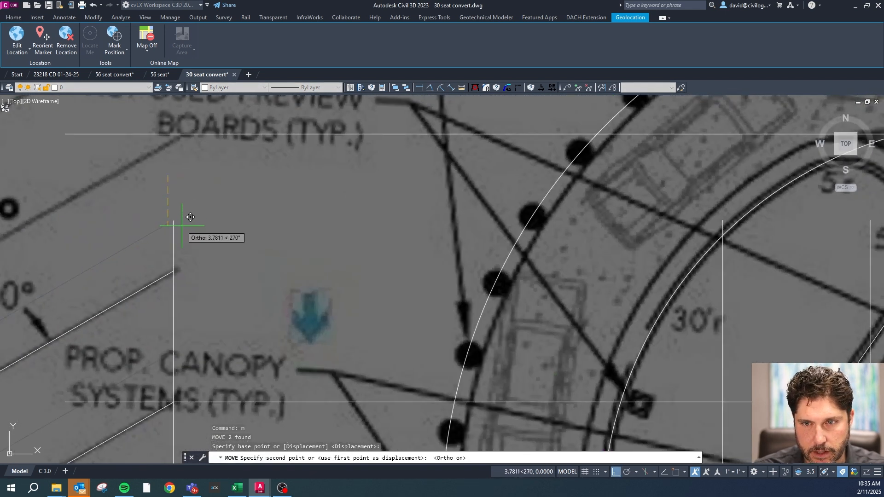
left_click(182, 222)
scroll(189, 239, "down", 5)
key("Escape")
- Copy the second angled stripe repeatedly south, endpoint to endpoint along the east edge line, down the western parking row
left_click(180, 261)
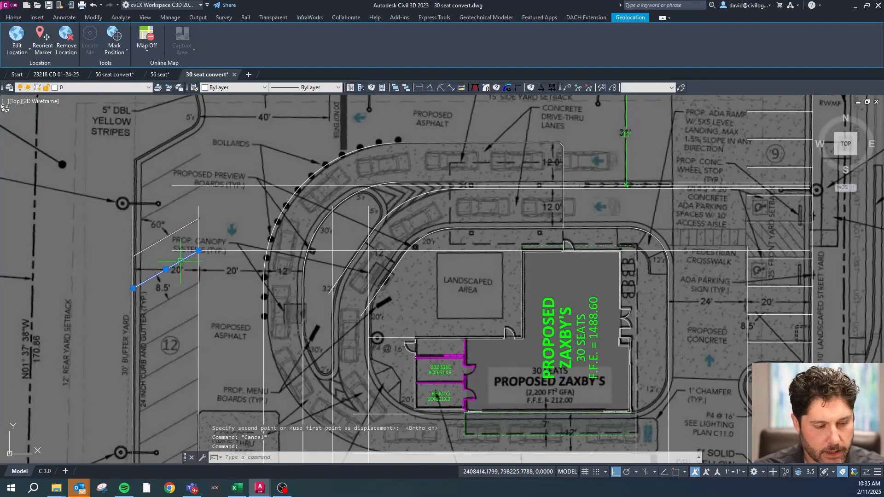
type("co")
key("Return")
right_click(189, 243, "shift")
key("e")
left_click(192, 222)
right_click(181, 263, "shift")
key("e")
left_click(182, 259)
right_click(197, 313, "shift")
key("e")
left_click(198, 316)
right_click(195, 345, "shift")
key("e")
left_click(198, 348)
right_click(195, 363, "shift")
key("e")
left_click(198, 380)
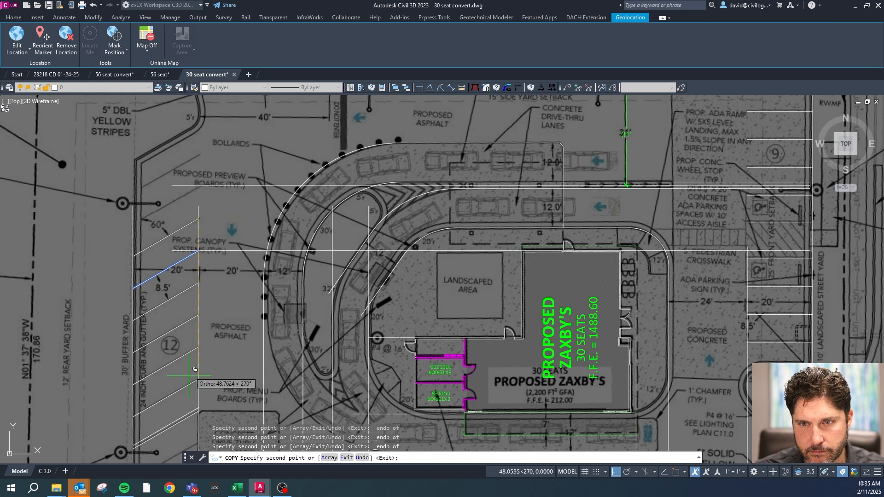
scroll(194, 380, "down", 5)
scroll(193, 317, "up", 5)
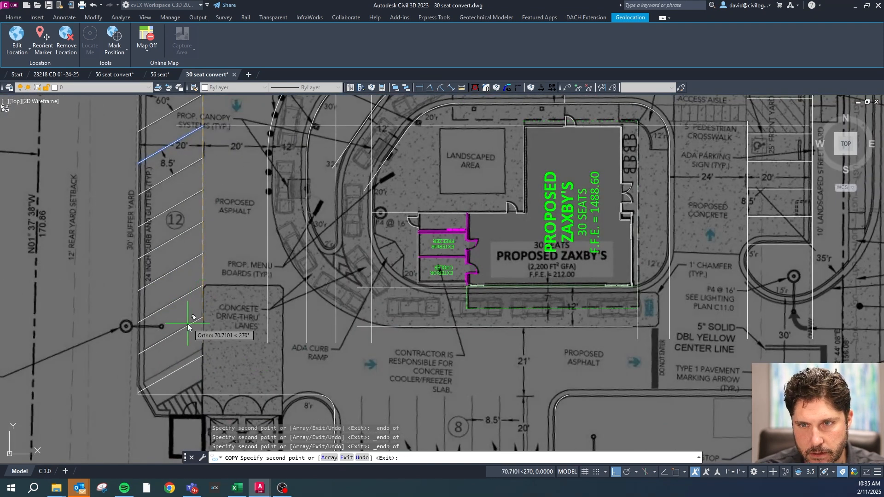
key("Escape")
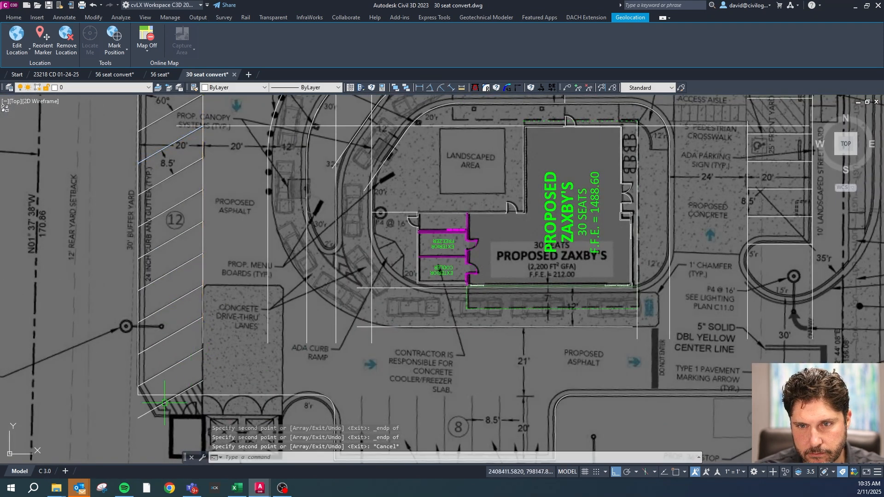
- Draw the angled southwest curb line from the west end of the second-to-last stall stripe perpendicular to the southernmost stripe
scroll(177, 388, "up", 4)
right_click(149, 421)
key("s")
key("p")
left_click(150, 423)
scroll(151, 373, "down", 5)
scroll(159, 414, "up", 5)
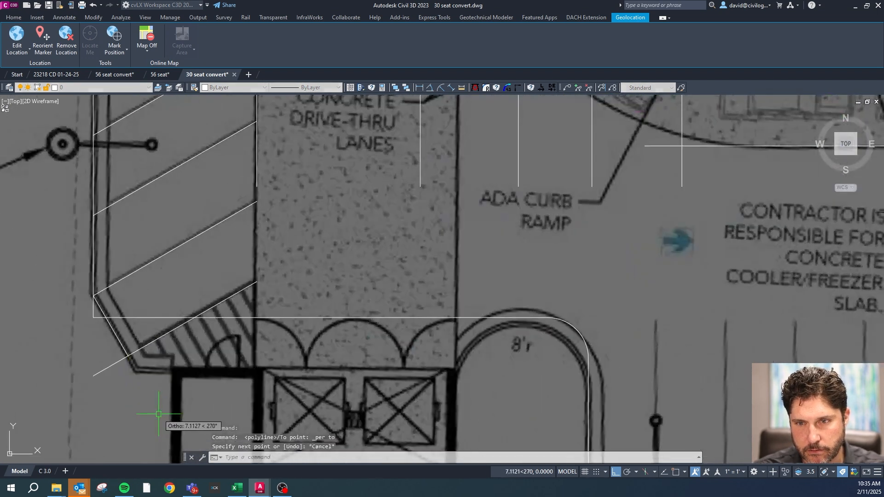
key("Escape")
scroll(170, 363, "down", 3)
scroll(152, 359, "up", 5)
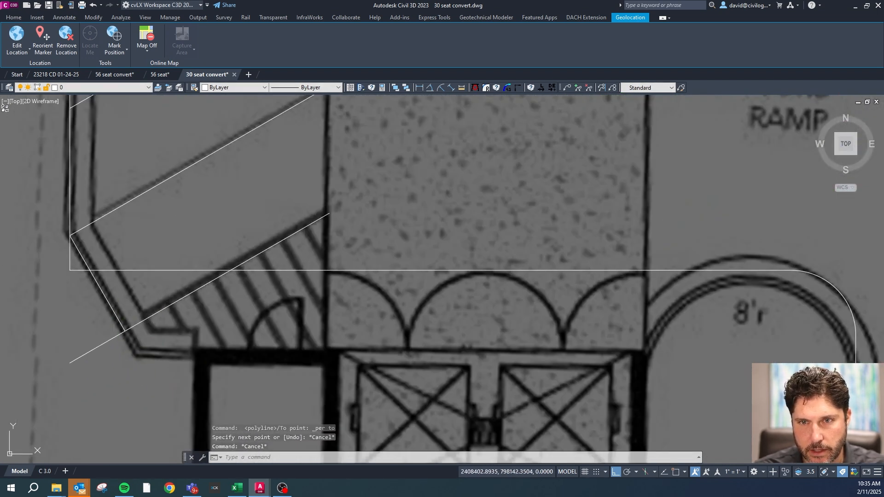
- Align the UCS to the new angled curb line at the southwest corner of the western parking row
key("space")
key("space")
left_click(115, 315)
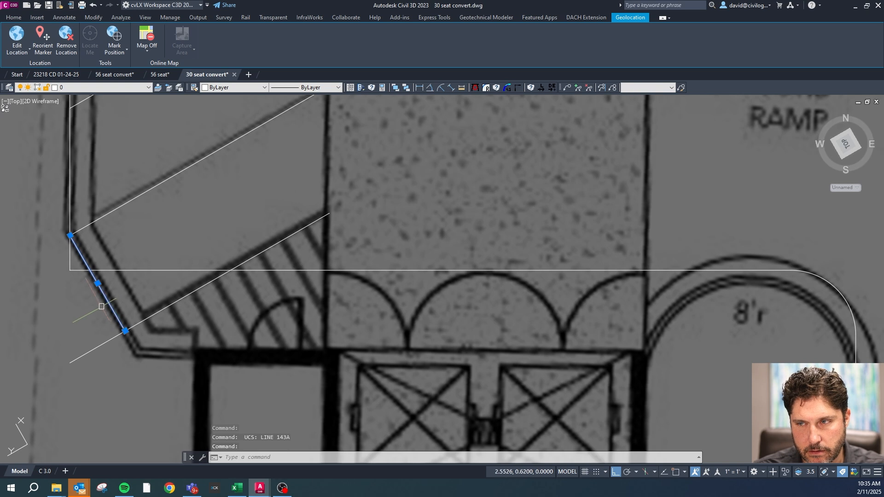
scroll(102, 304, "down", 1)
key("Escape")
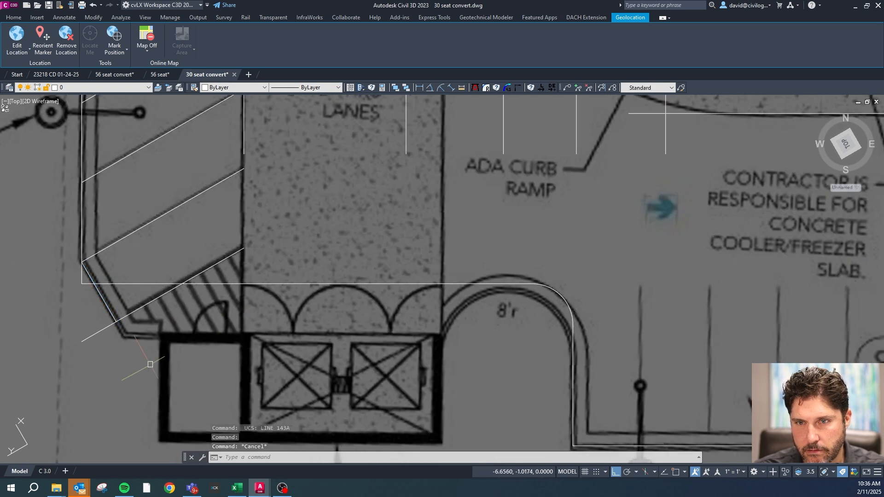
- Draw a 2-foot segment continuing the angled curb line beside the trash enclosure, and return to the World UCS
key("space")
left_click(115, 320)
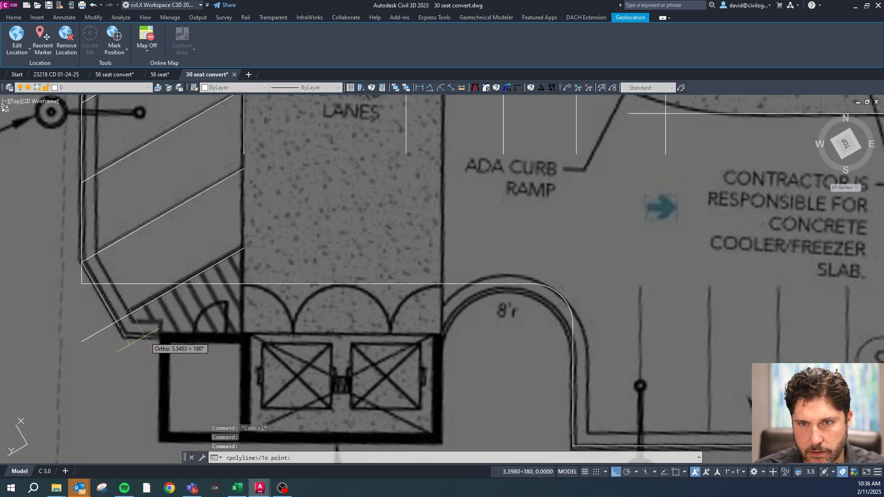
left_click(135, 331)
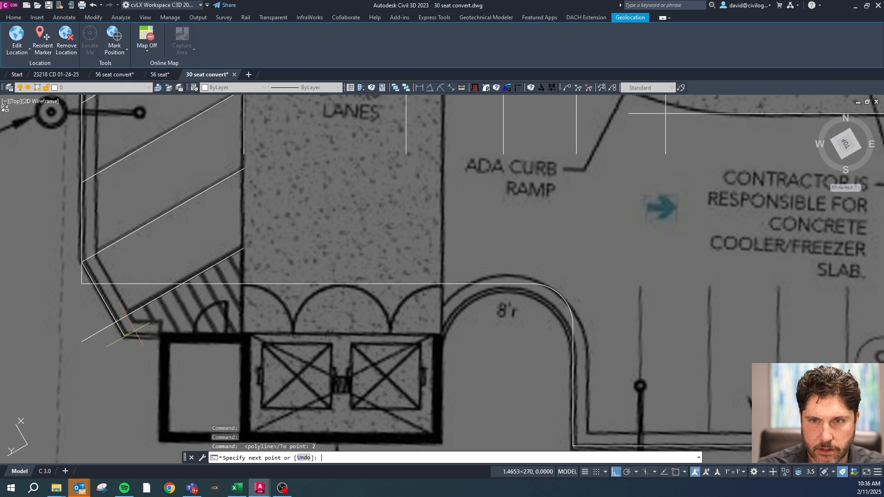
key("Escape")
key("space")
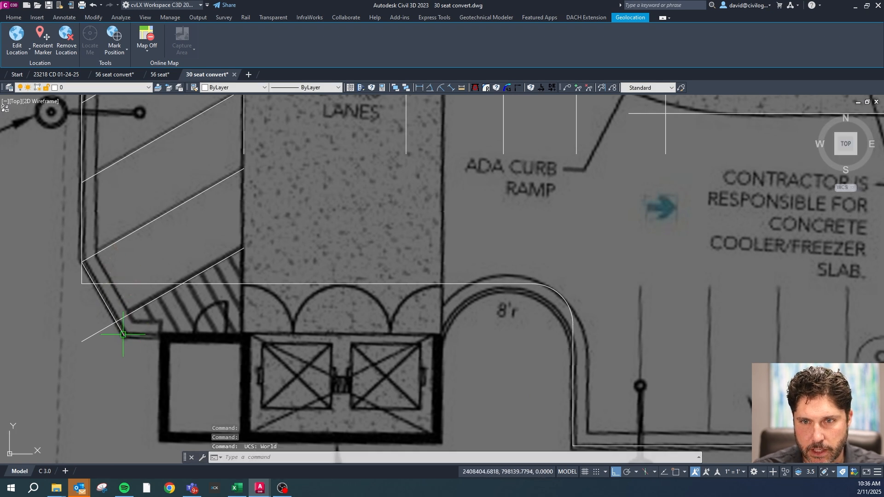
- Draw a 40-foot line east from the angled curb's end along the trash enclosure front, plus a vertical segment up toward the curb island
key("space")
left_click(123, 334)
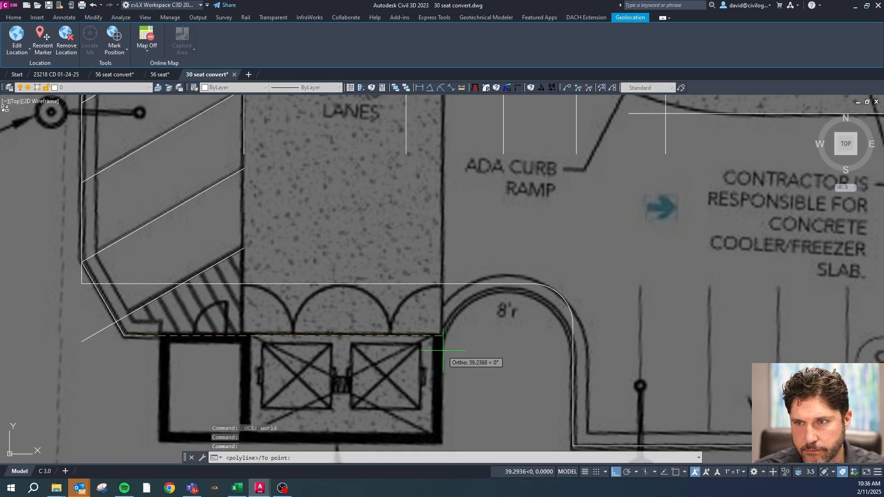
type("40")
key("Return")
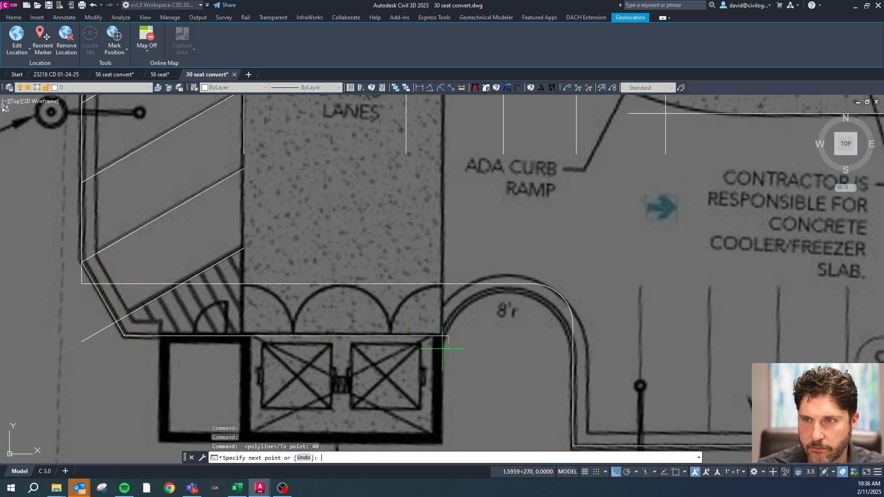
left_click(479, 286)
key("Escape")
key("Escape")
key("Escape")
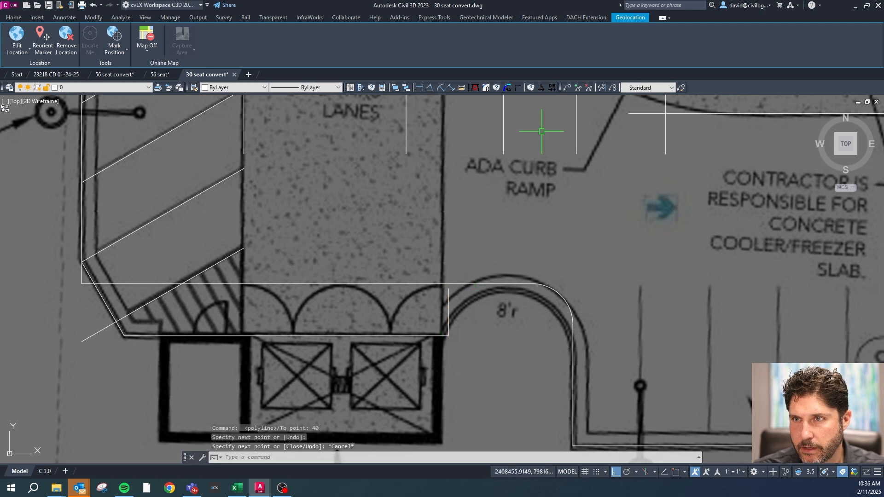
- Fillet the vertical segment beside the trash enclosure to the island's horizontal curb line with a radius of 5
left_click(500, 88)
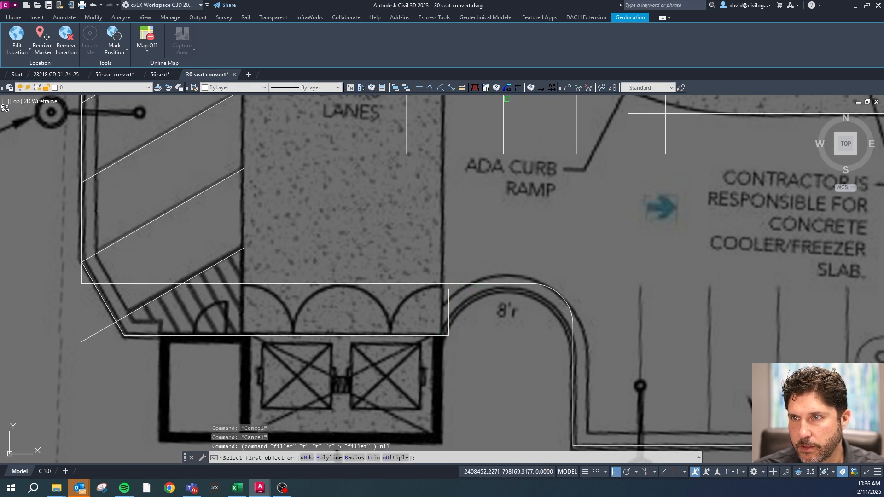
left_click(449, 298)
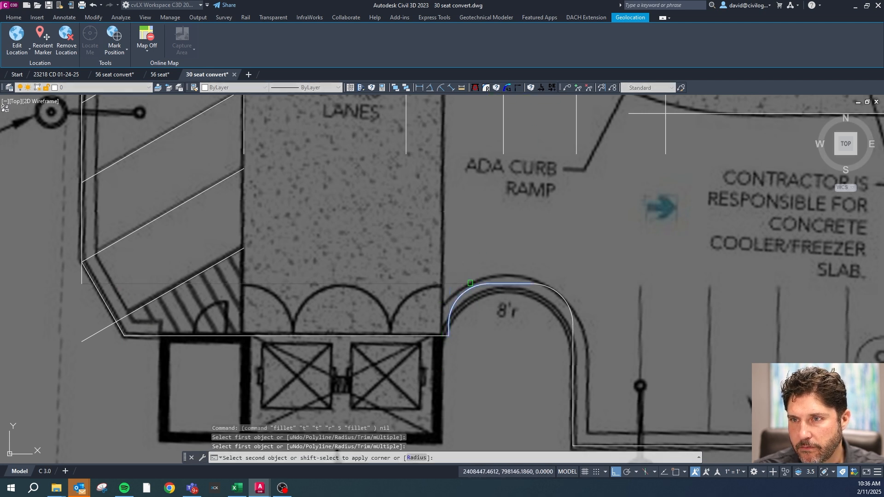
key("Escape")
scroll(380, 293, "down", 10)
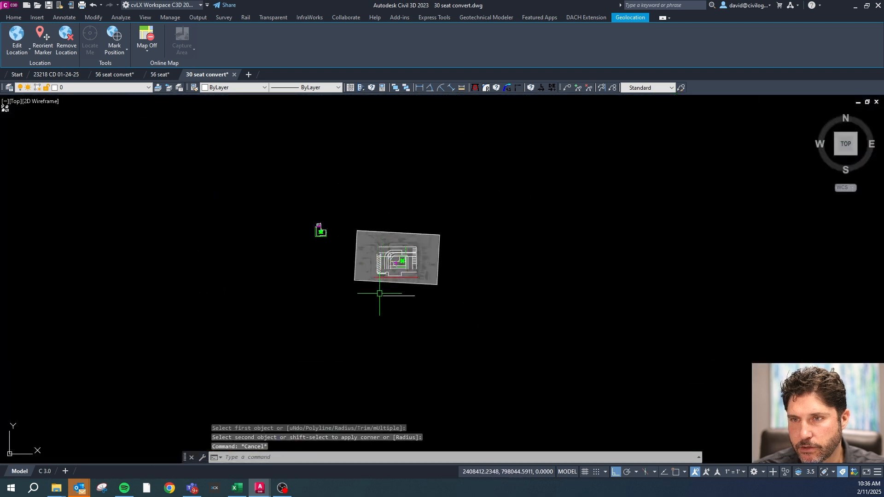
scroll(255, 288, "up", 10)
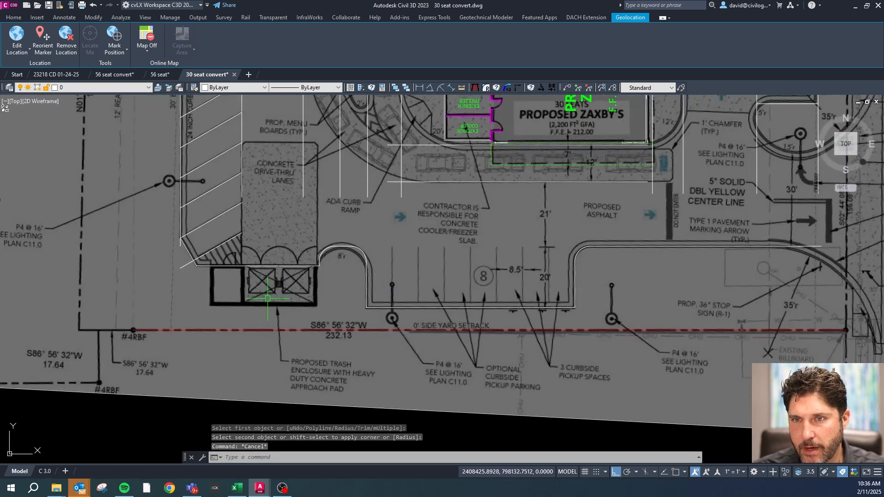
scroll(263, 280, "up", 2)
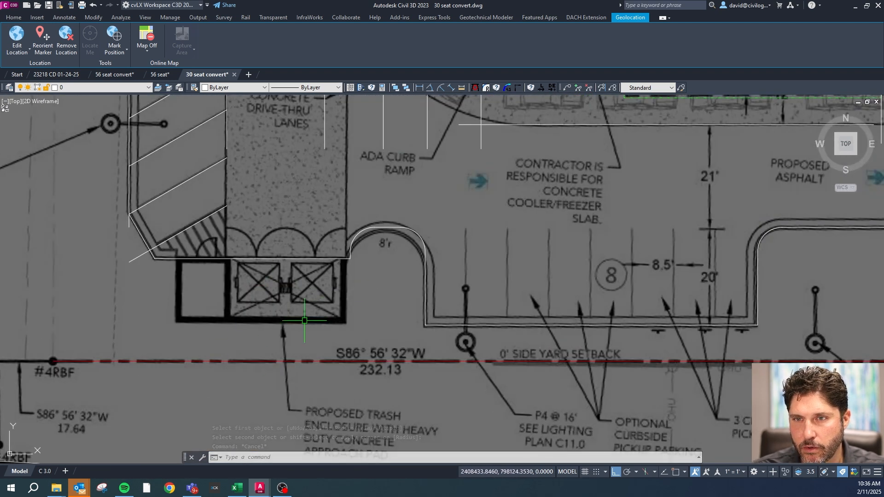
scroll(250, 311, "down", 5)
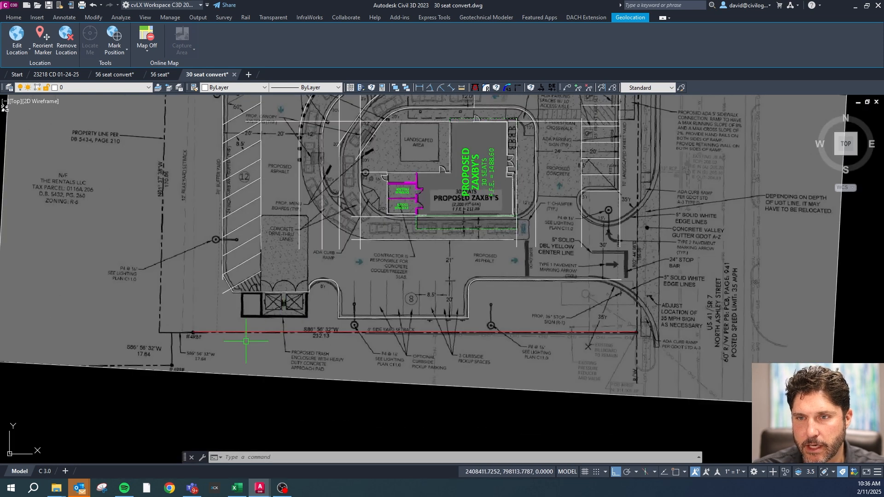
scroll(250, 280, "down", 3)
- Copy the northernmost angled stall stripe north three times at the stall spacing, with the last copy on the angled curb by the entrance
scroll(252, 220, "up", 7)
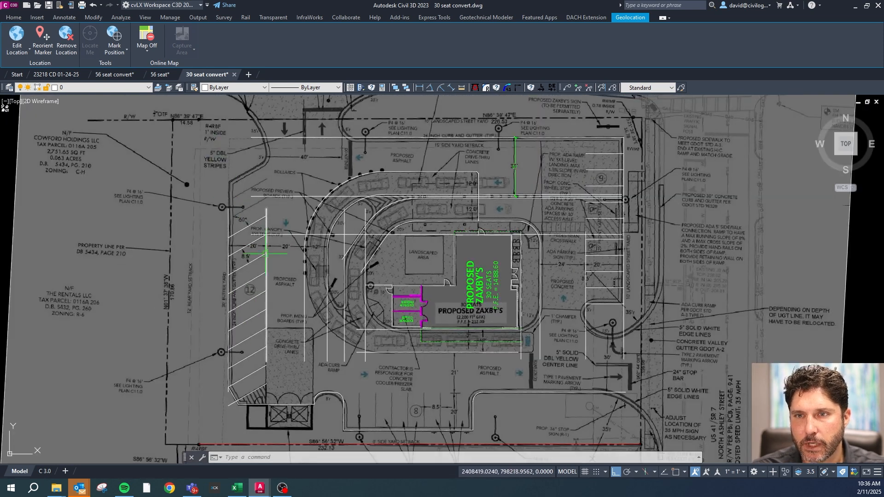
key("Escape")
key("Escape")
left_click(251, 219)
type("co")
key("Return")
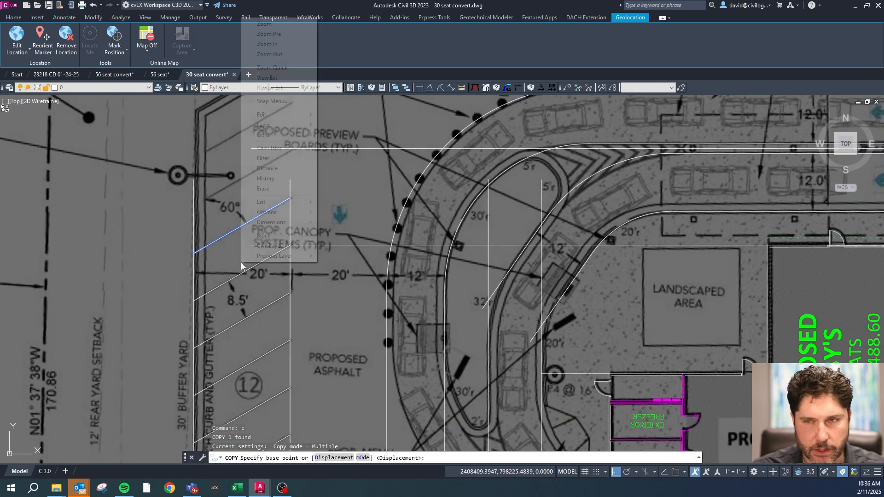
left_click(290, 245)
left_click(288, 194)
right_click(286, 176, "shift")
left_click(304, 237)
left_click(289, 111)
scroll(262, 202, "up", 3)
right_click(272, 170, "shift")
key("Escape")
key("Escape")
scroll(290, 138, "down", 2)
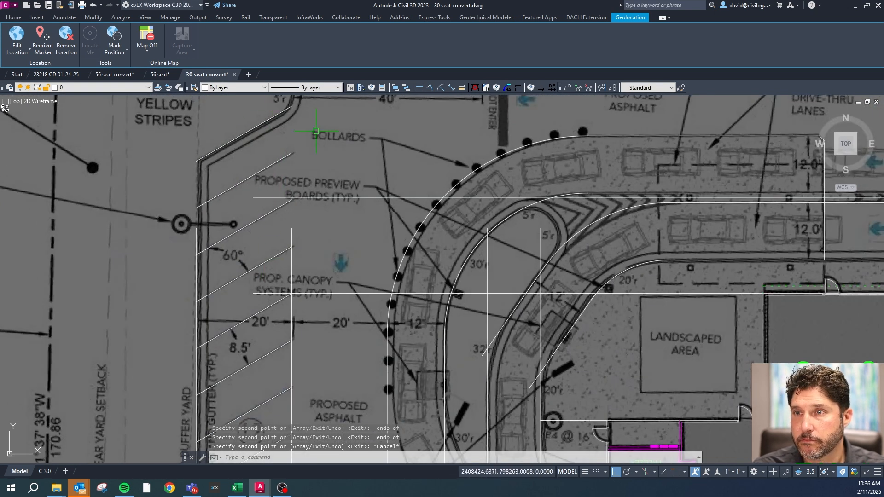
- Join the angled curb line north of the stalls to the long vertical west curb line with a zero-radius fillet
left_click(520, 87)
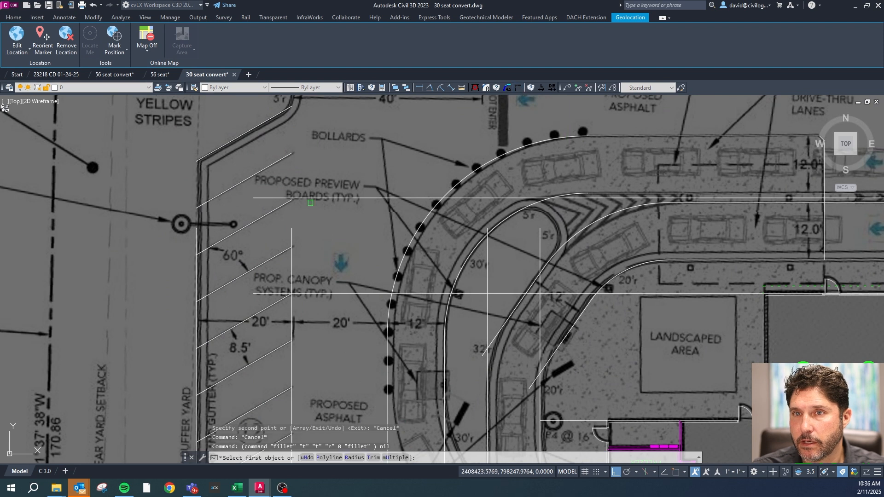
left_click(206, 153)
left_click(193, 229)
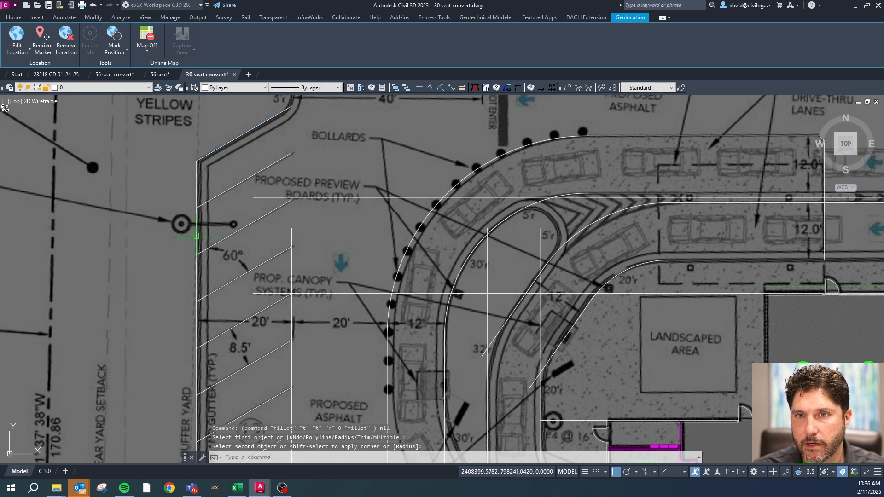
scroll(252, 216, "down", 4)
scroll(231, 170, "up", 2)
key("Escape")
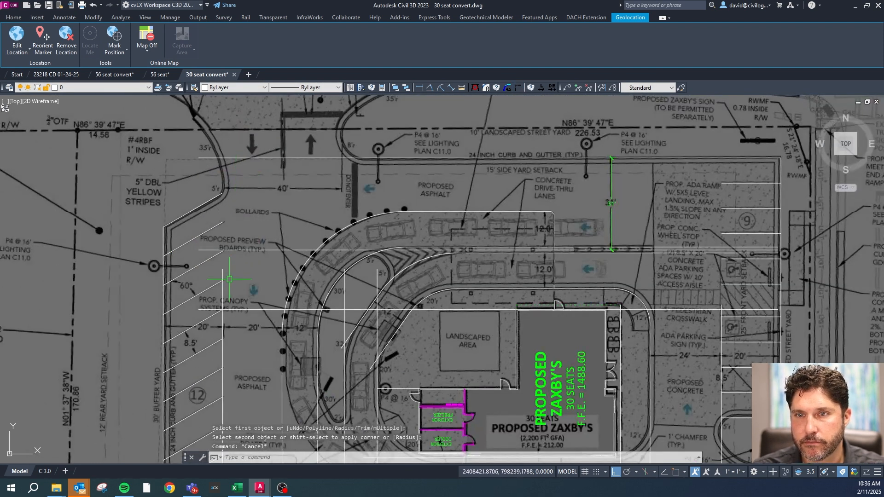
- Offset the vertical line on the west side of the north entrance 40 feet to the east
scroll(230, 258, "down", 3)
key("Escape")
scroll(260, 208, "up", 5)
type("o")
key("Return")
type("40")
key("Return")
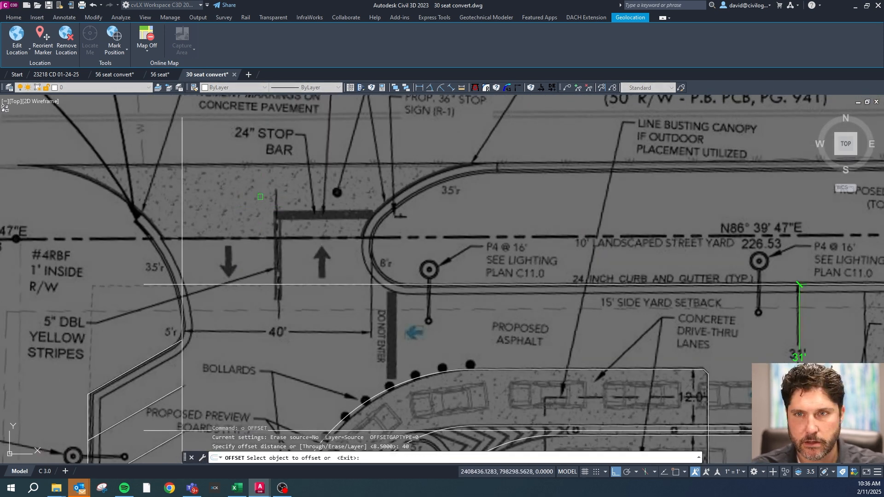
left_click(182, 160)
left_click(213, 156)
key("Escape")
scroll(213, 154, "down", 3)
- Stretch the east end of the curb line south of the exit driveway past the edge of the street
scroll(408, 331, "up", 2)
scroll(408, 338, "up", 2)
key("Escape")
left_click(359, 357)
left_click(371, 357)
left_click(487, 374)
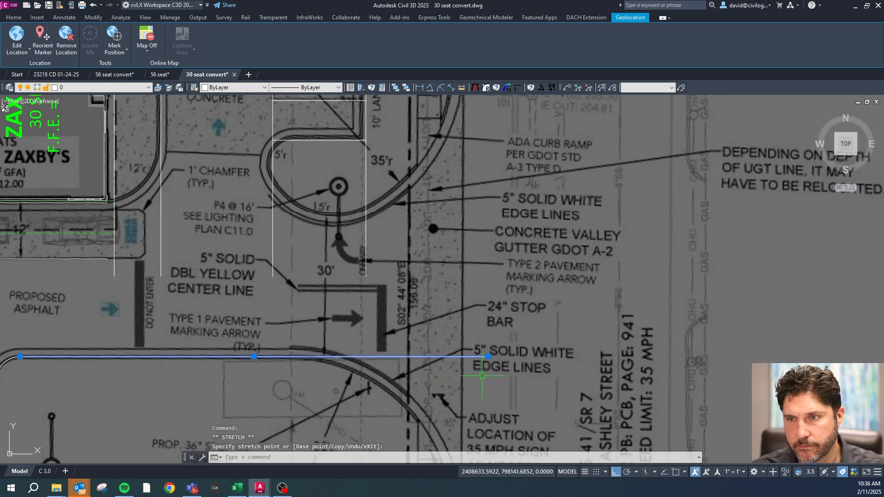
key("Escape")
key("Escape")
- Offset the south curb line of the exit driveway 30 feet to the north
type("o")
key("Return")
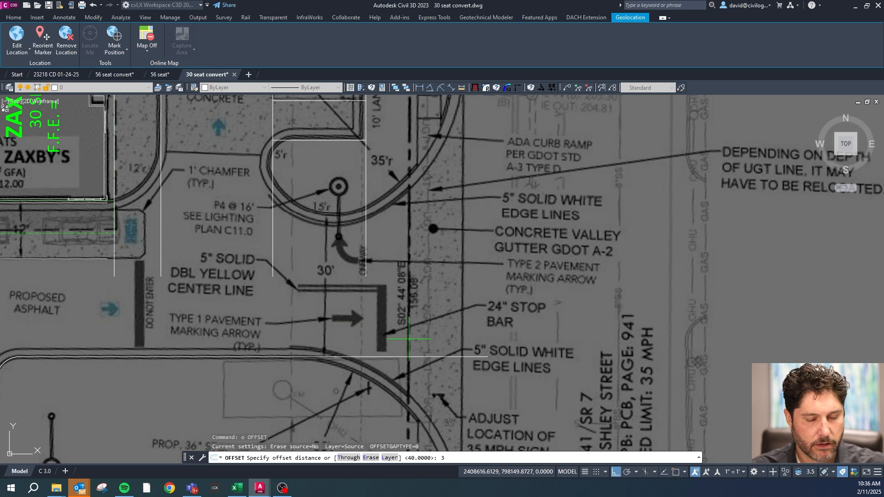
type("30")
key("Return")
left_click(404, 355)
left_click(369, 247)
key("Escape")
scroll(365, 247, "down", 3)
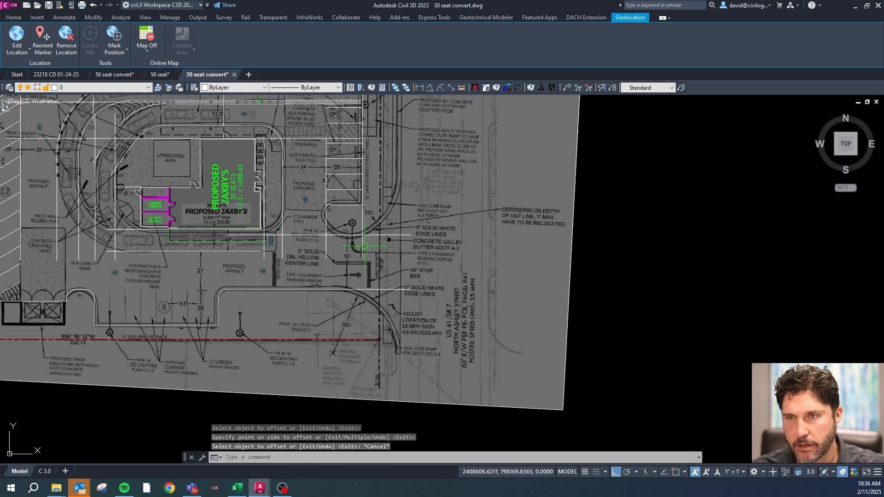
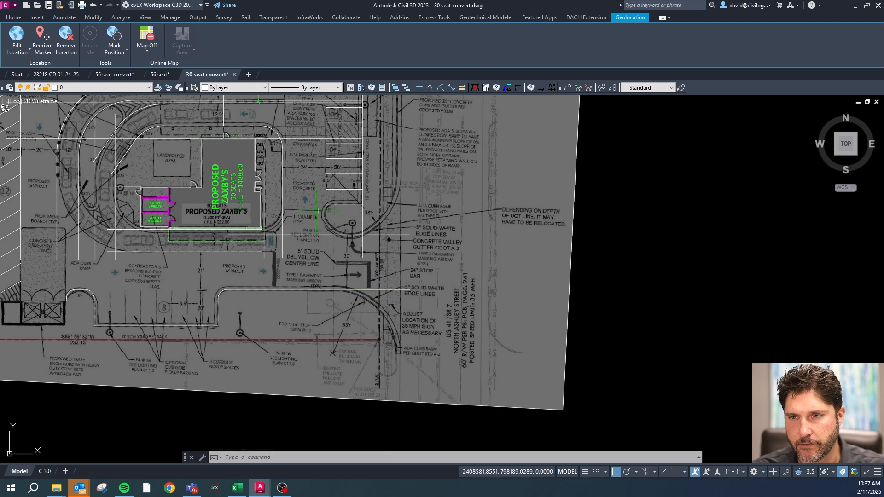
- Fillet the vertical stall-end line and the exit driveway's north line with a radius of 15 at the southeast island
scroll(316, 212, "up", 6)
key("Escape")
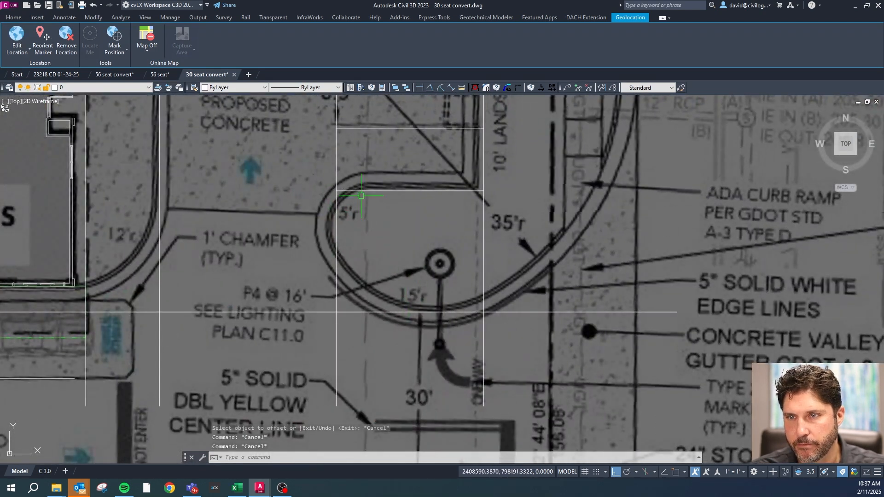
left_click(497, 88)
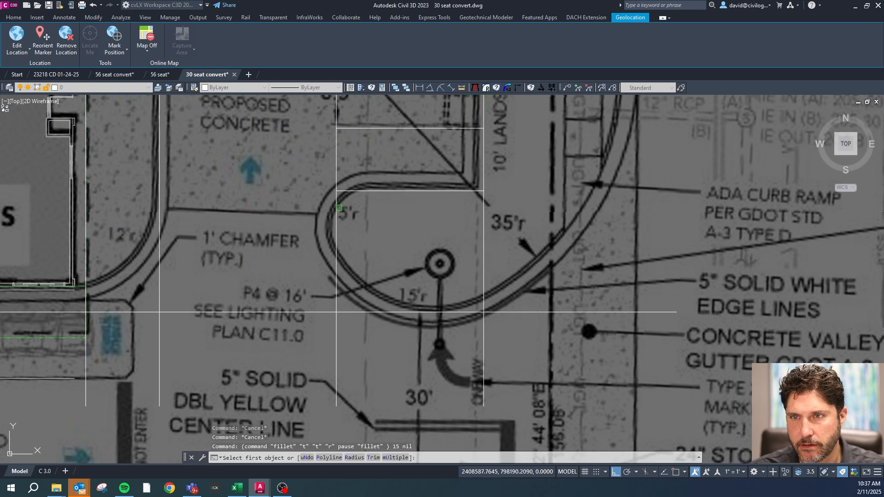
left_click(340, 214)
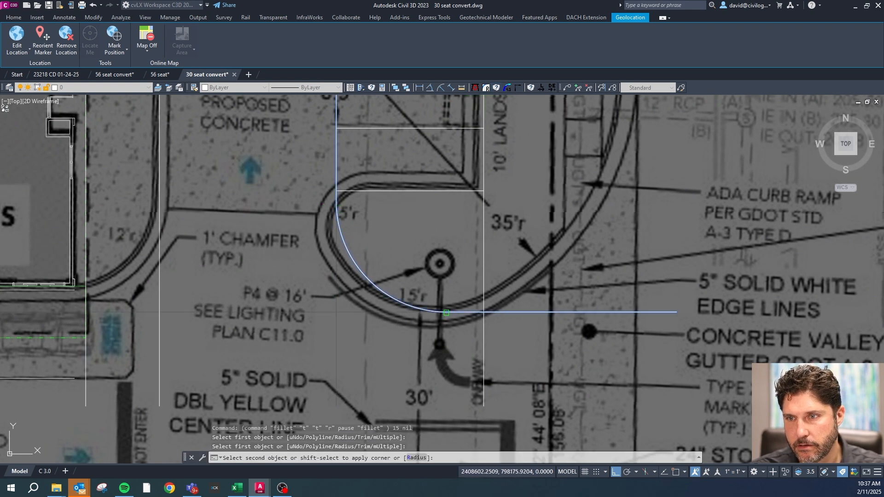
left_click(447, 312)
key("Escape")
key("Escape")
key("Escape")
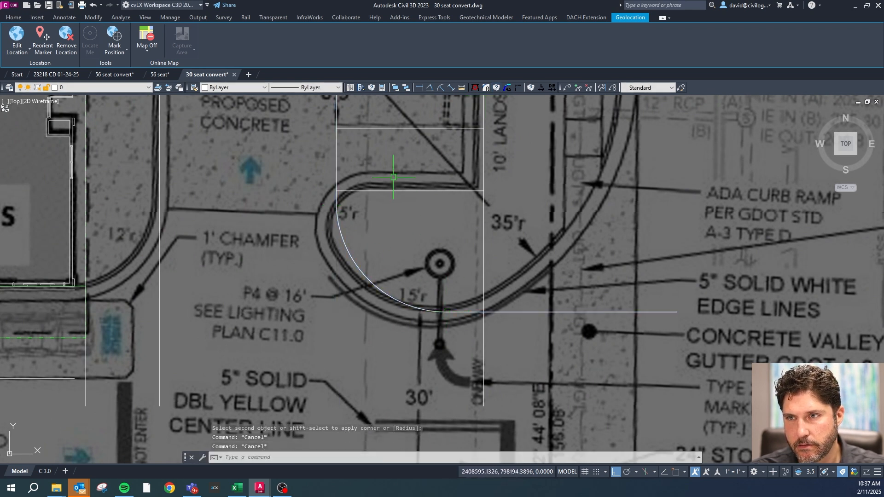
- Fillet the southeast island's large arc to its horizontal north edge with a radius of 5
left_click(506, 88)
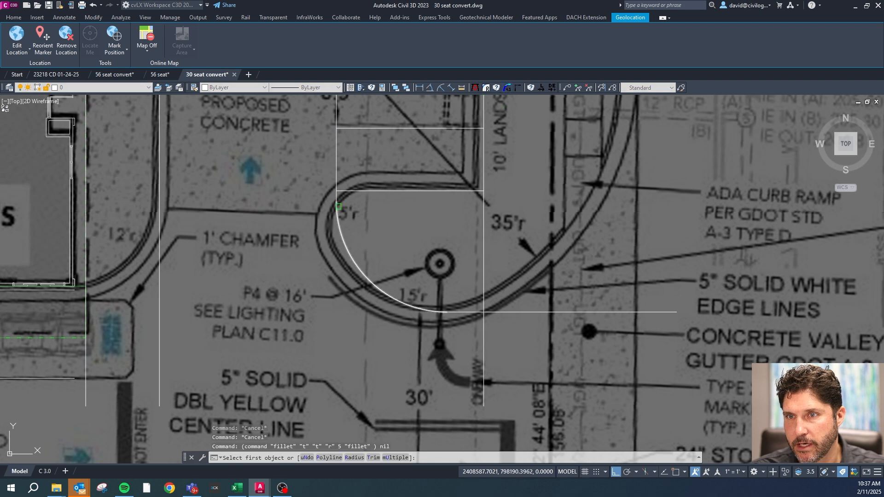
left_click(355, 191)
key("Escape")
key("Escape")
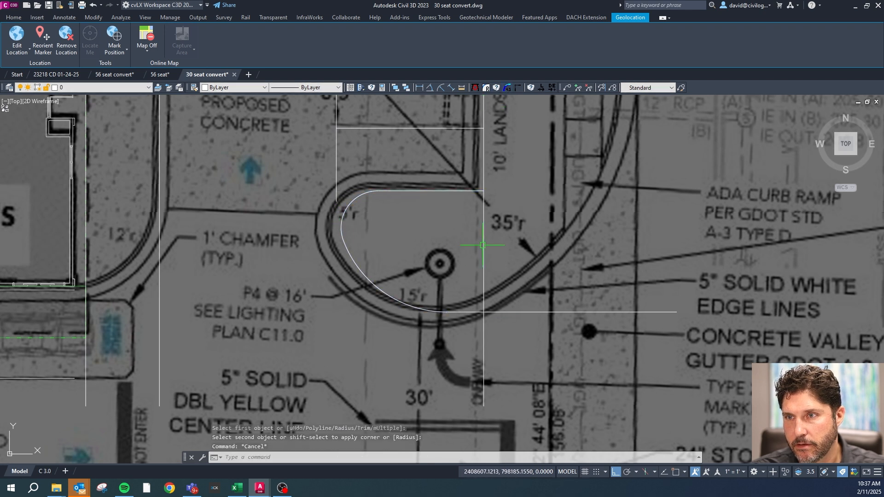
- Join the southeast island's north edge to the vertical east curb line with a zero-radius fillet
left_click(514, 89)
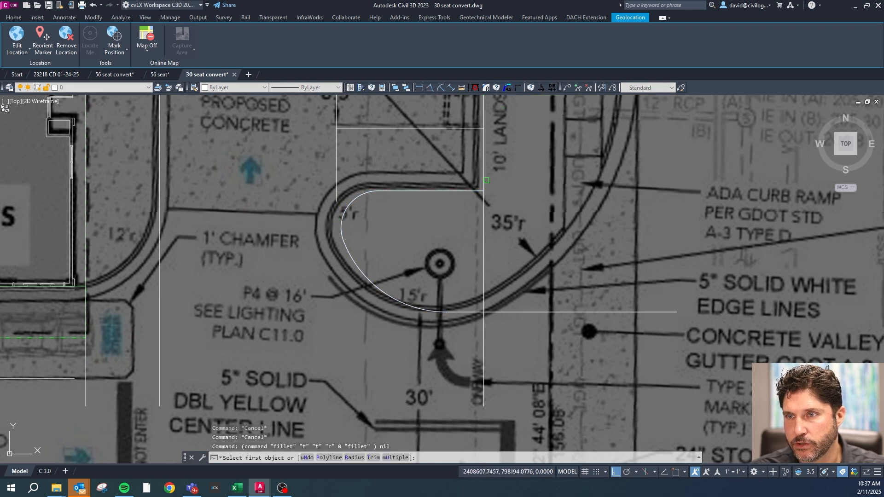
left_click(483, 258)
scroll(458, 286, "down", 8)
scroll(458, 286, "down", 3)
scroll(415, 322, "up", 15)
key("Escape")
- Stretch the upper end of the vertical stall-end line to the endpoint of the ADA access aisle's north stripe
left_click(392, 372)
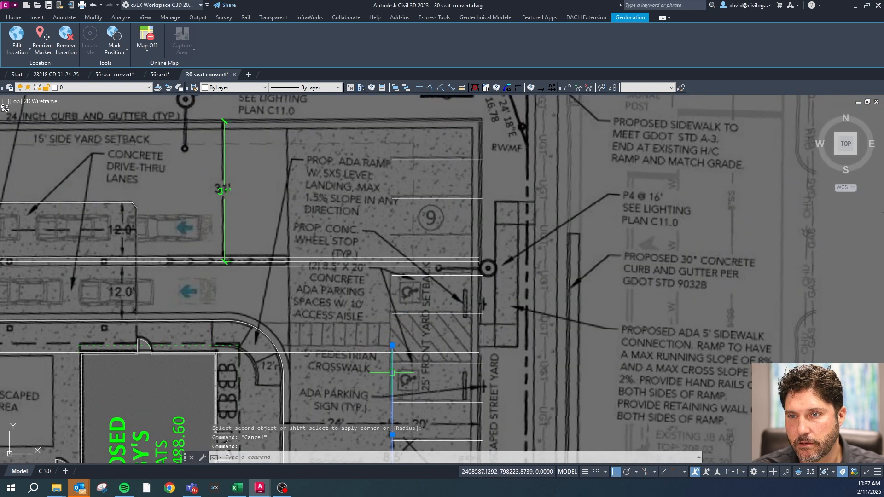
left_click(392, 346)
right_click(392, 331)
mouse_move(392, 318)
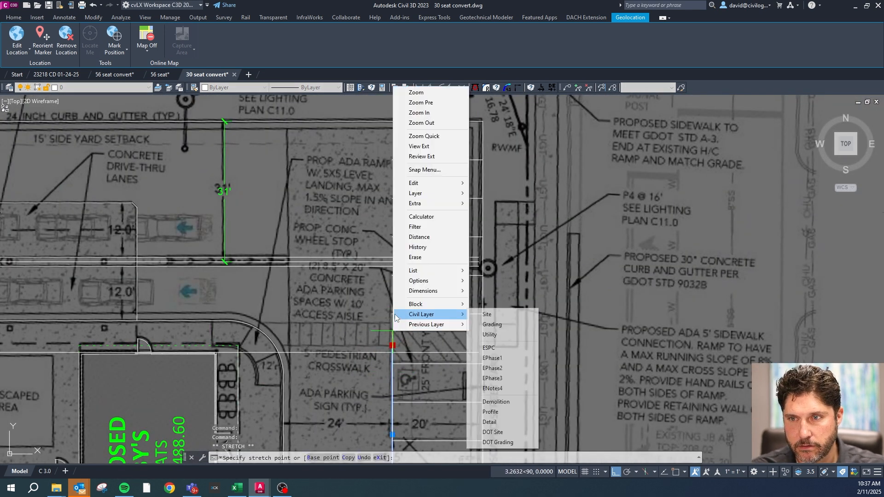
key("Escape")
key("Escape")
scroll(389, 327, "up", 4)
right_click(400, 300, "shift")
key("e")
scroll(400, 293, "down", 5)
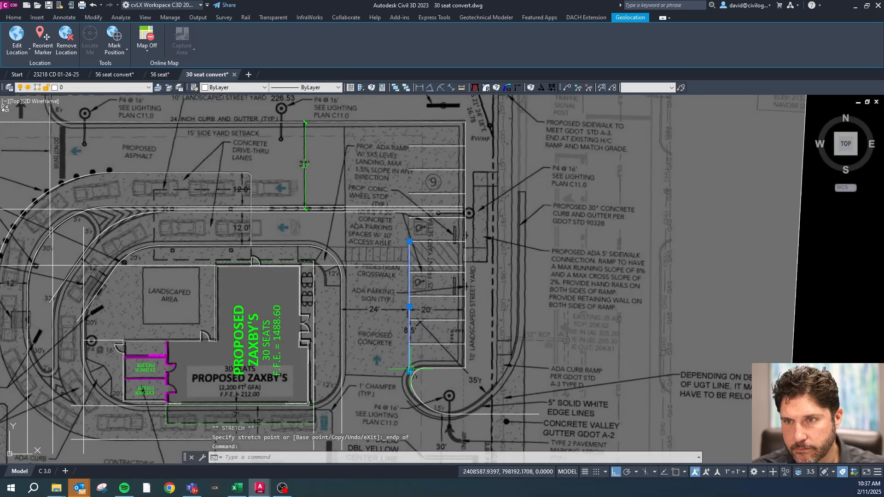
- Stretch the stall-end line's lower end to the access aisle's south stripe, and erase the long horizontal line crossing the aisle
scroll(419, 286, "up", 4)
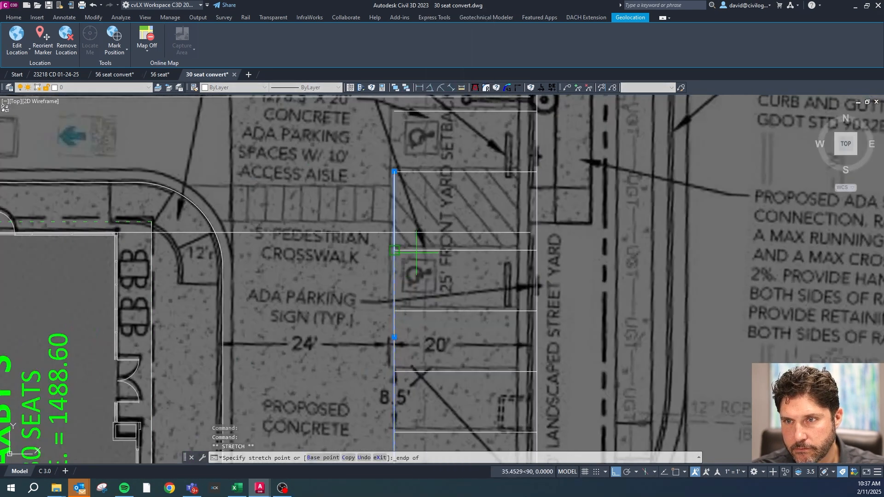
key("Escape")
key("Escape")
scroll(465, 208, "down", 5)
left_click(465, 214)
key("Escape")
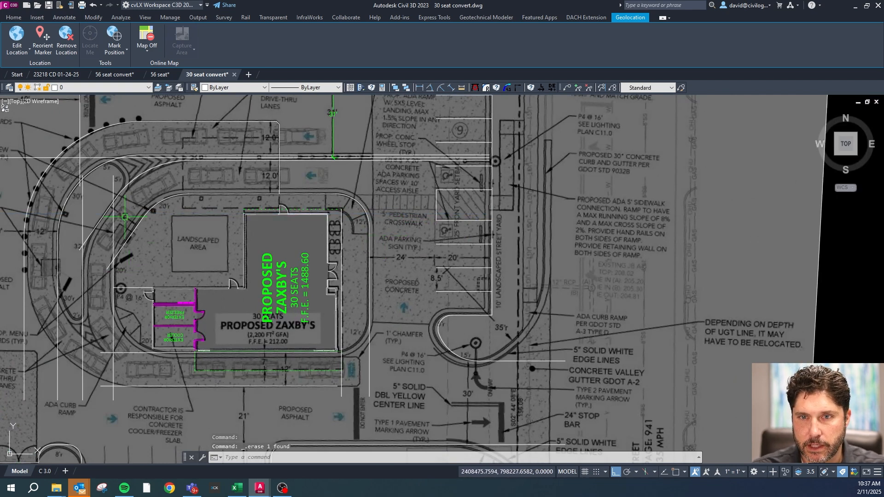
- Fillet the building island's northwest diagonal edge to its vertical west edge with a radius of 20
scroll(276, 299, "up", 3)
scroll(285, 323, "down", 2)
scroll(333, 104, "up", 2)
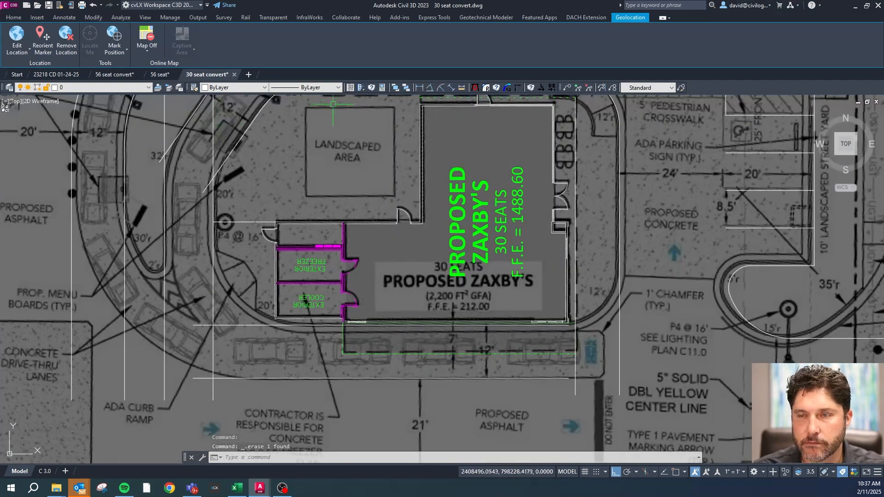
left_click(497, 89)
type("20")
key("Return")
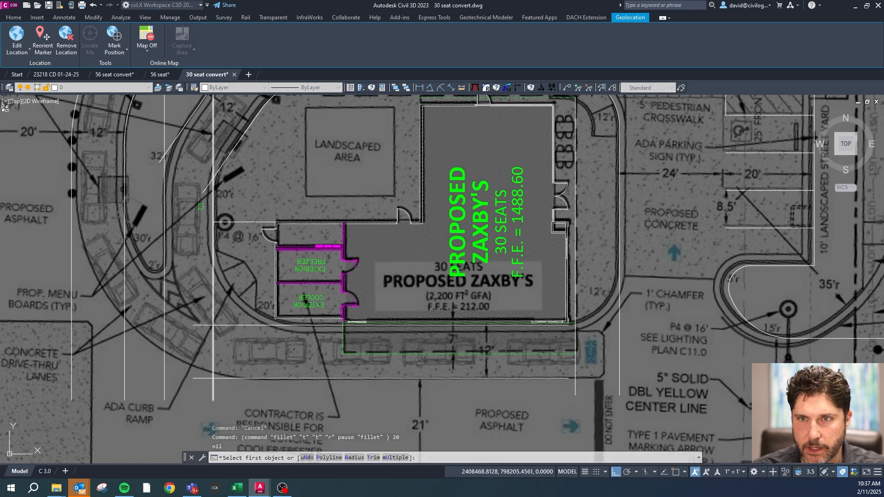
left_click(205, 190)
left_click(213, 327)
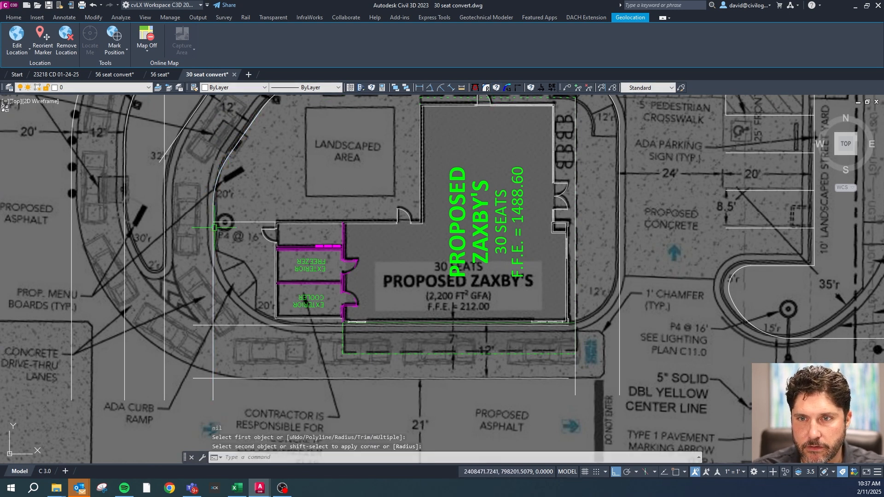
- Fillet the building island's vertical west edge to its horizontal south edge with a radius of 20
type("f")
key("Return")
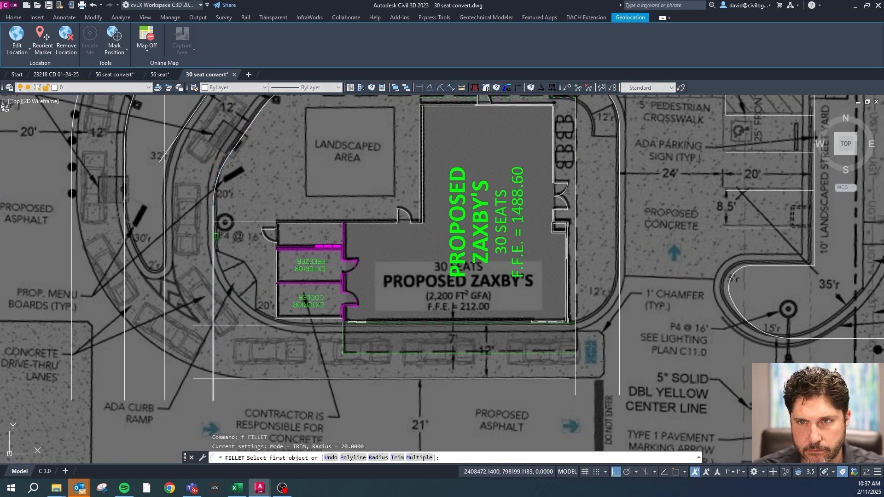
left_click(214, 235)
left_click(296, 325)
scroll(607, 285, "up", 2)
key("Escape")
key("Escape")
key("Escape")
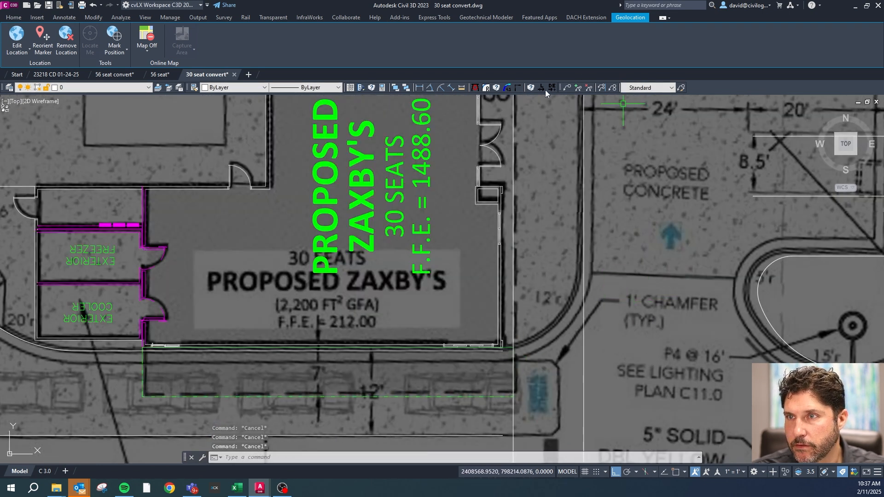
- Fillet the building island's south edge to its vertical east edge with a radius of 12
left_click(497, 88)
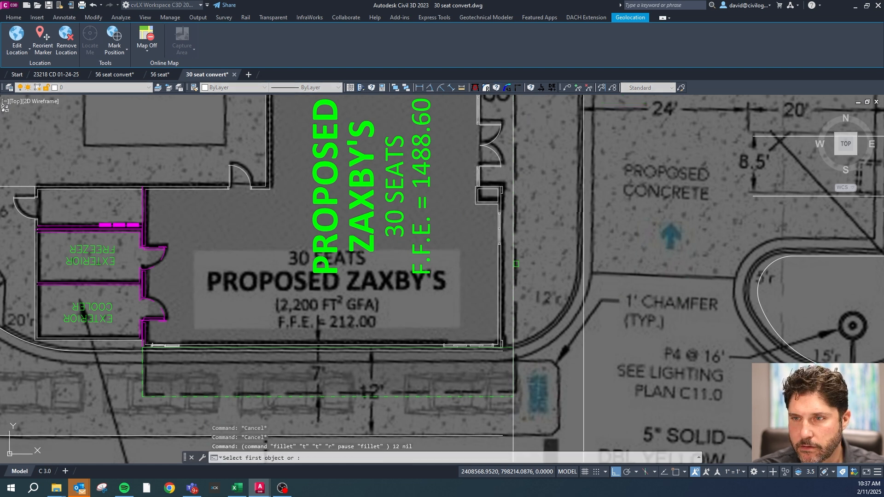
left_click(491, 351)
left_click(583, 300)
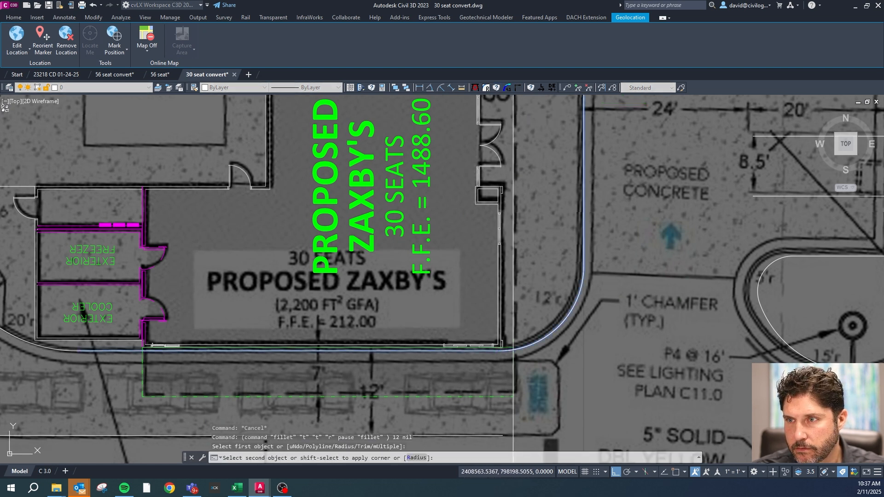
scroll(582, 301, "down", 4)
scroll(498, 354, "up", 6)
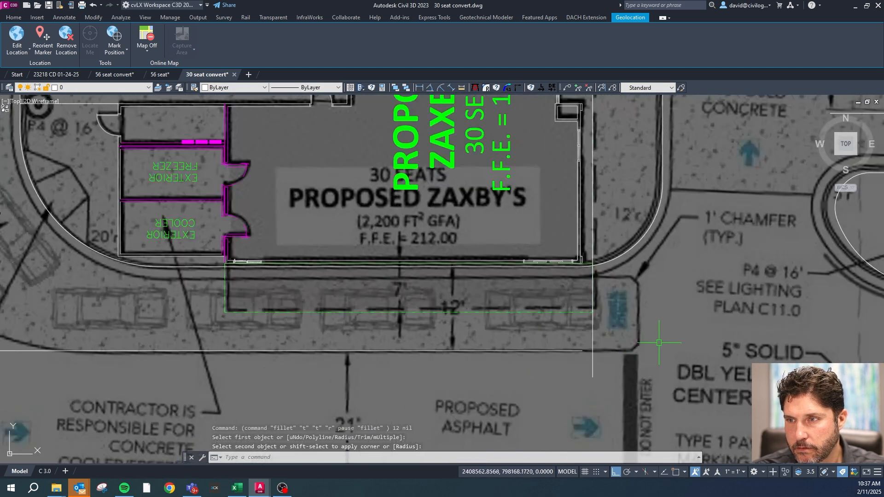
- Draw the vertical east end line of the south drive-thru lane between its two chamfered corners
scroll(671, 306, "down", 2)
scroll(631, 304, "up", 2)
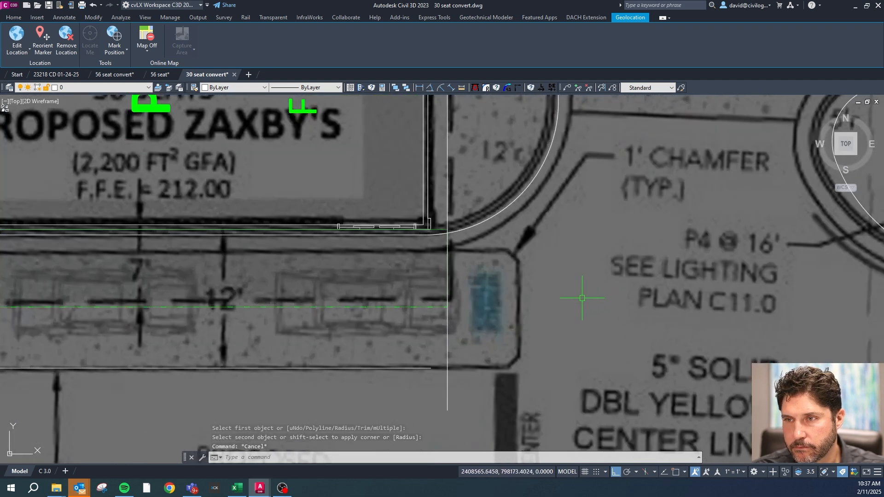
type("l")
key("Return")
left_click(517, 261)
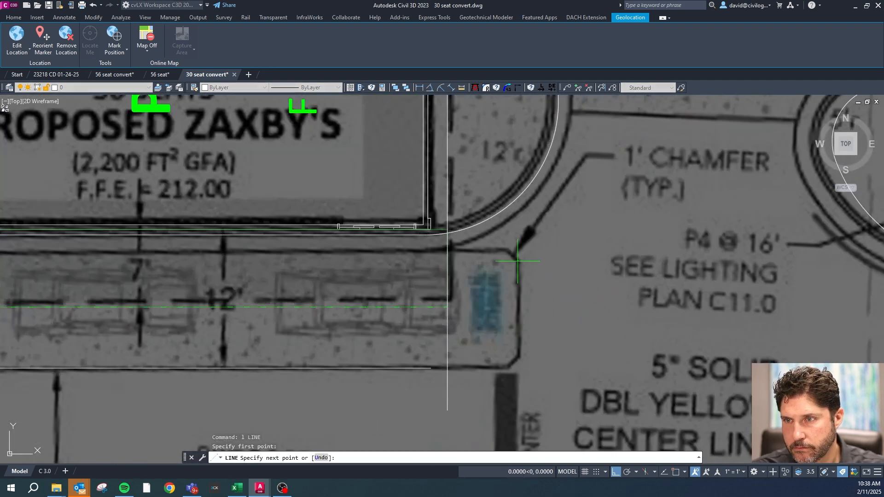
left_click(529, 357)
key("Escape")
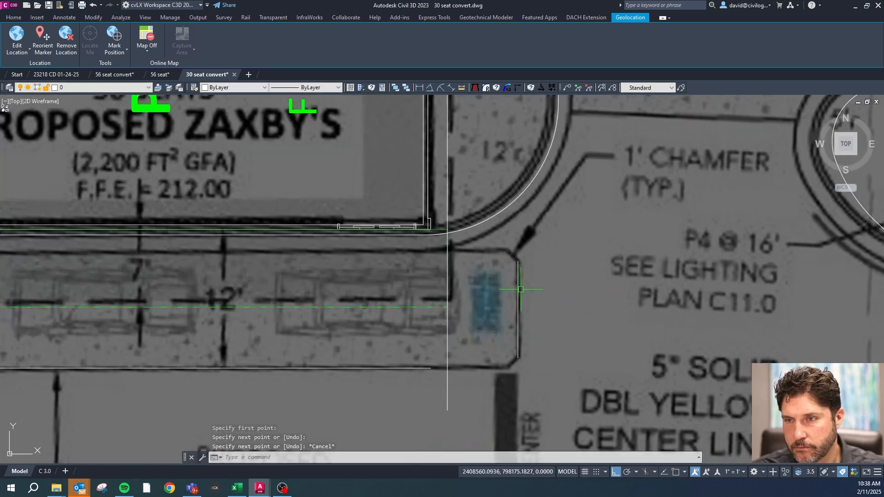
key("Escape")
- Copy the chamfer line from the north drive-thru lane's corner to the south lane's northeast corner, plus a second copy beside its southeast corner
scroll(452, 324, "down", 5)
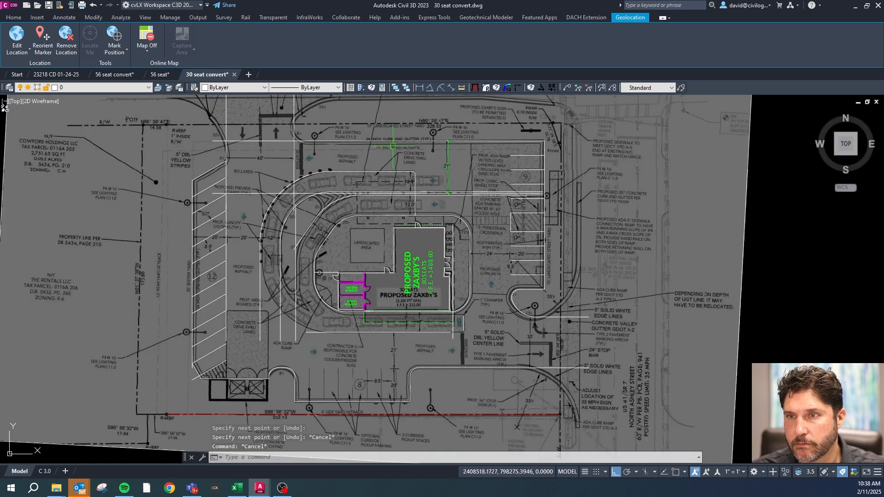
scroll(394, 146, "up", 4)
key("Escape")
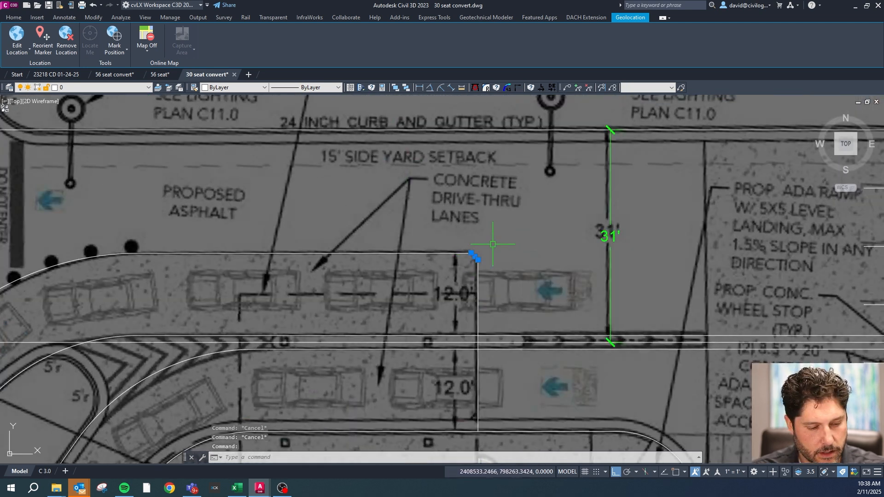
type("co")
key("space")
left_click(492, 244)
key("F8")
scroll(481, 192, "down", 4)
scroll(517, 291, "up", 7)
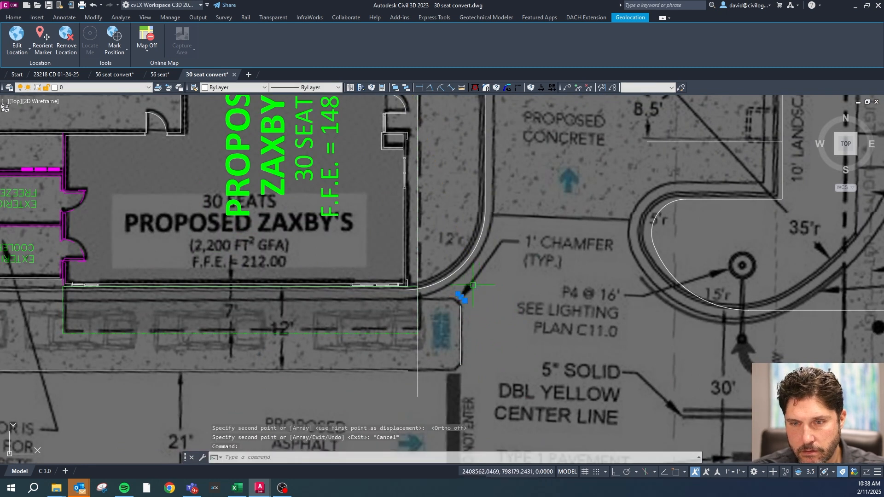
left_click(494, 351)
key("Escape")
- Rotate the second chamfer copy a quarter turn clockwise to match the slope of the lane's southeast corner
left_click(483, 363)
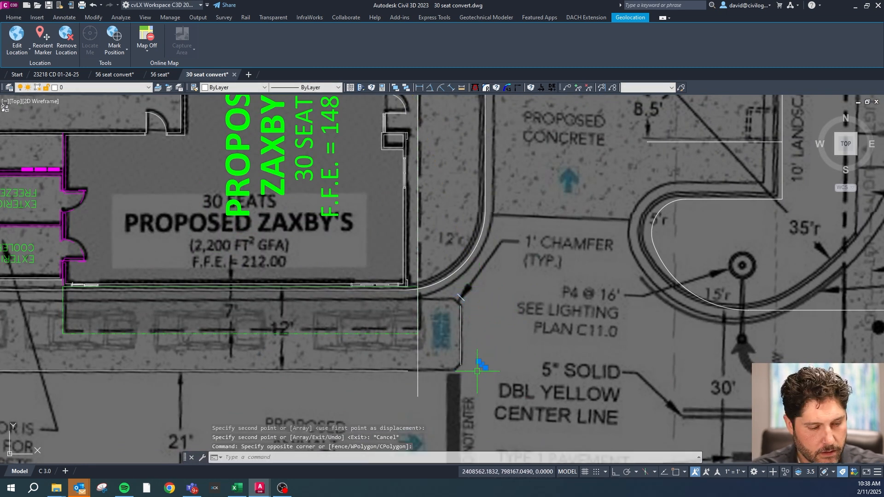
key("Return")
left_click(497, 347)
key("F8")
left_click(490, 366)
key("Escape")
- Move the rotated chamfer line by its endpoint onto the lower endpoint of the lane's vertical end line
left_click(486, 334)
left_click(480, 326)
type("m")
key("Return")
right_click(481, 310)
key("Escape")
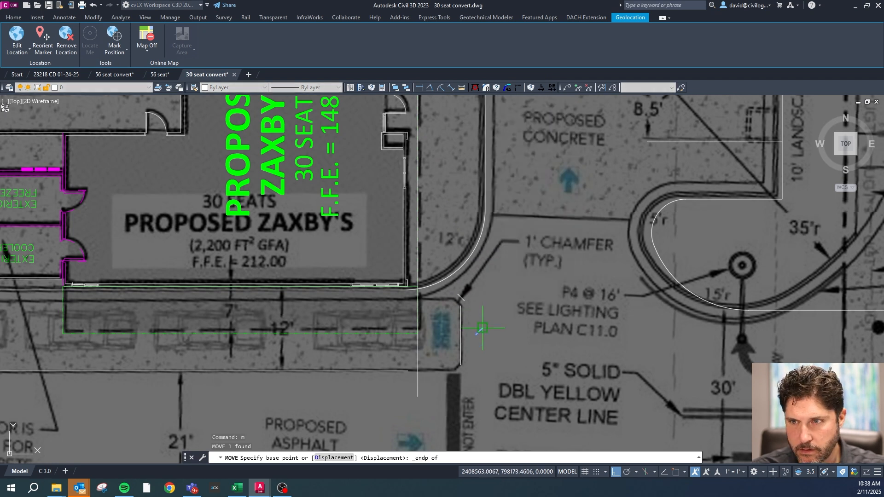
left_click(476, 333)
right_click(476, 333)
key("Escape")
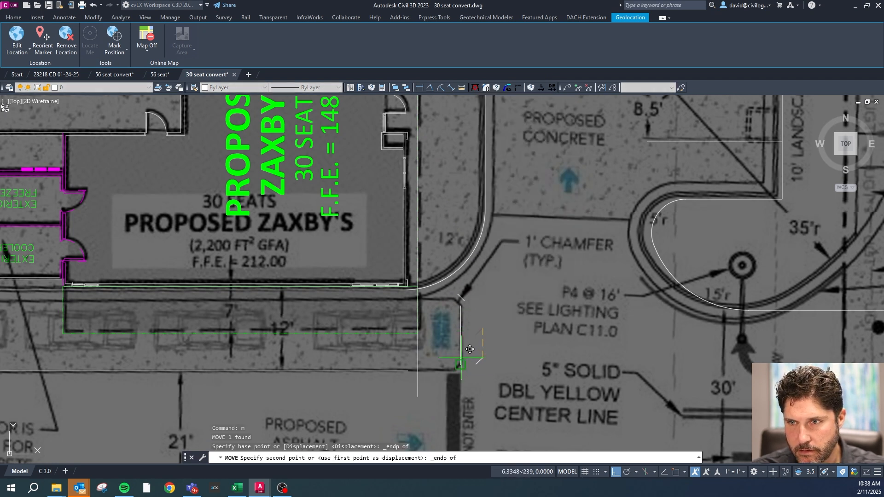
left_click(462, 361)
key("Escape")
- Join the southeast chamfer to the drive-thru lane's south line with a zero-radius fillet
left_click(518, 87)
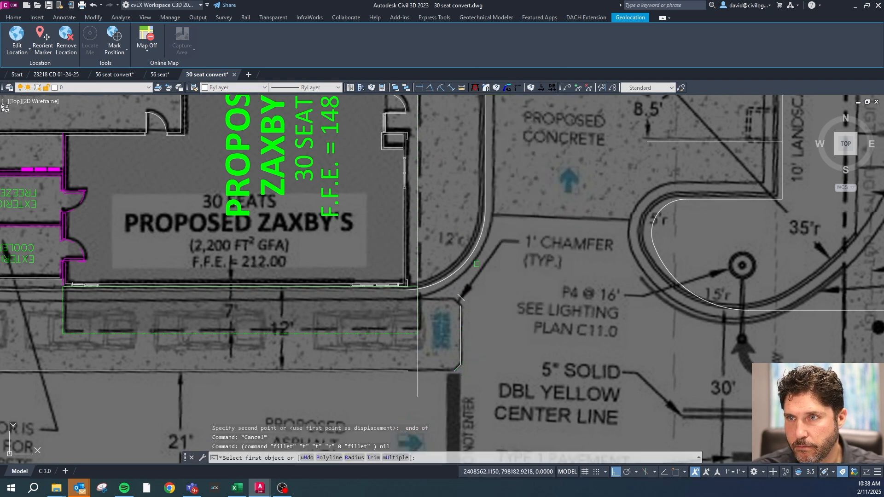
left_click(458, 366)
key("Escape")
- Move the northeast chamfer line by its endpoint onto the upper endpoint of the lane's vertical end line
left_click(460, 297)
scroll(461, 297, "up", 2)
key("Escape")
type("m")
key("Return")
right_click(482, 308, "shift")
key("e")
left_click(473, 304)
right_click(472, 310, "shift")
key("e")
key("Escape")
key("Escape")
key("Escape")
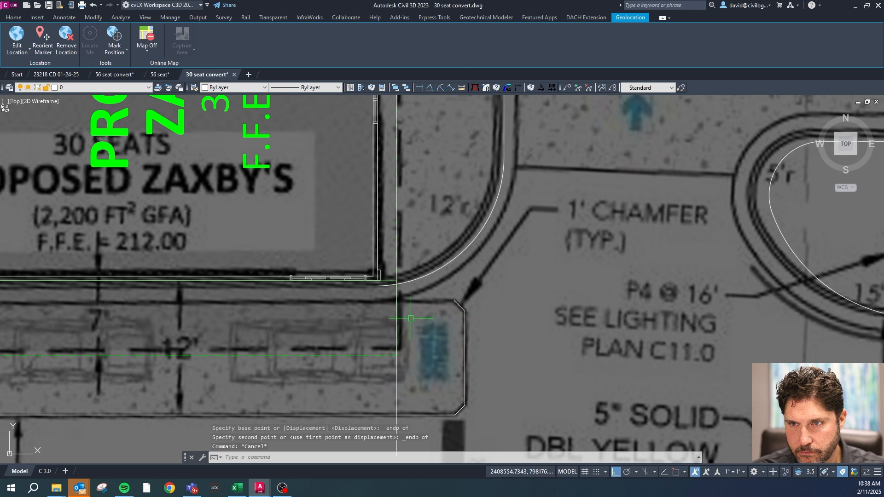
- Offset the building island's straight south edge 1.5 southward to form the drive-thru lane's north line
type("o")
key("Return")
type("1.5")
key("Return")
left_click(361, 285)
left_click(360, 299)
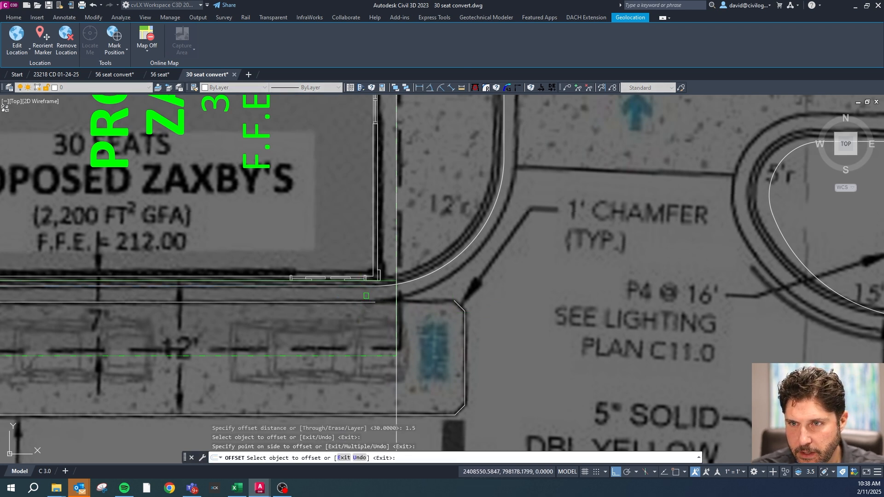
key("Escape")
- Join the drive-thru lane's north line to the northeast chamfer with a zero-radius fillet
left_click(518, 89)
left_click(459, 306)
left_click(391, 303)
key("Escape")
key("Escape")
type("l")
key("space")
left_click(381, 287)
left_click(381, 326)
key("Escape")
key("Escape")
type("tr")
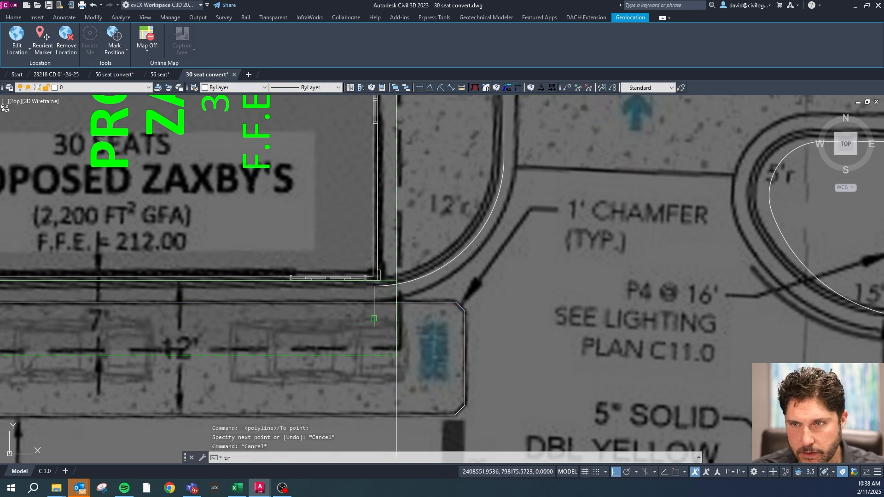
key("Return")
key("Escape")
left_click(375, 318)
key("Delete")
- Erase the long vertical construction line crossing the east end of the south drive-thru lane
scroll(470, 276, "down", 4)
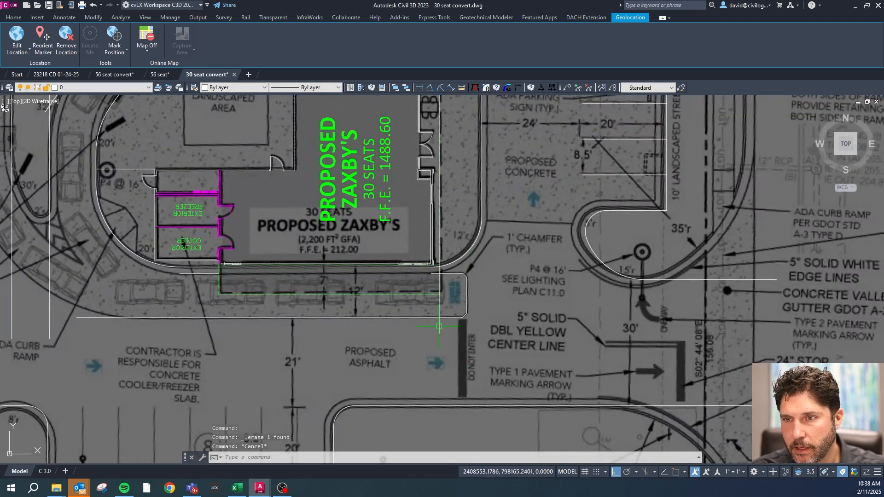
scroll(414, 340, "down", 2)
scroll(414, 340, "down", 2)
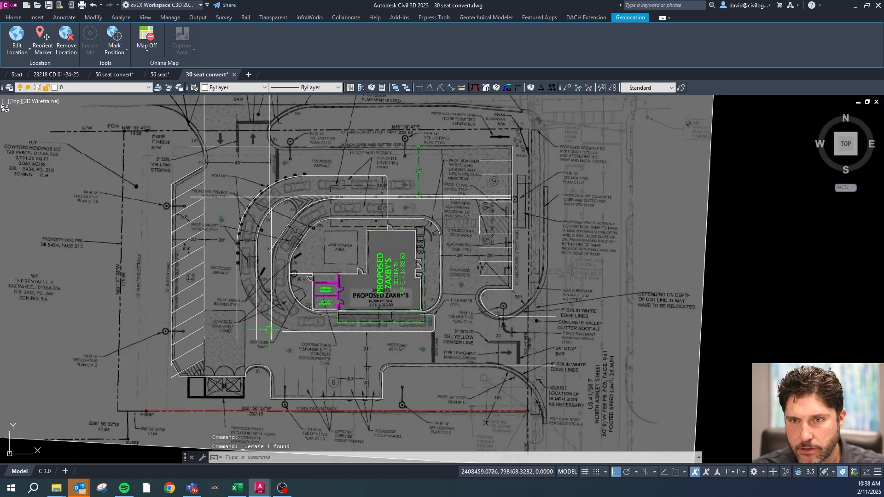
- Offset the vertical east curb of the south eight-stall bay 8.5 to the west as the first stall stripe
scroll(345, 396, "up", 4)
key("Escape")
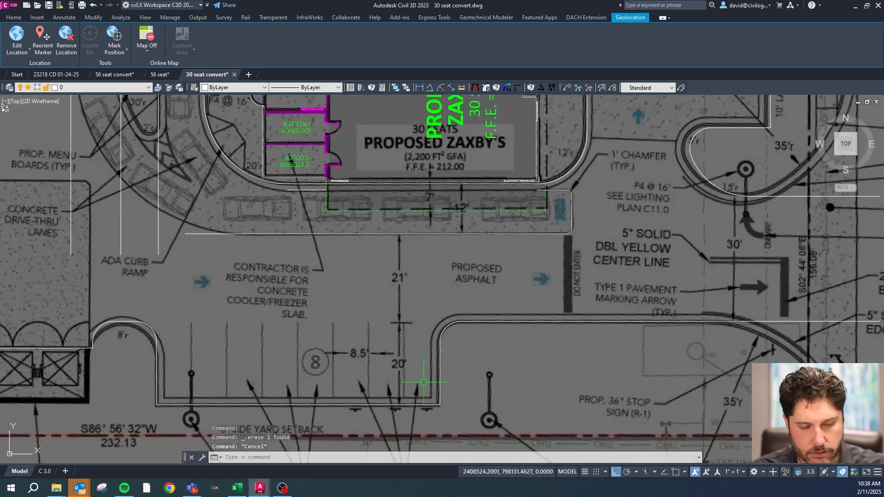
type("o")
key("Return")
type("8.5")
key("Return")
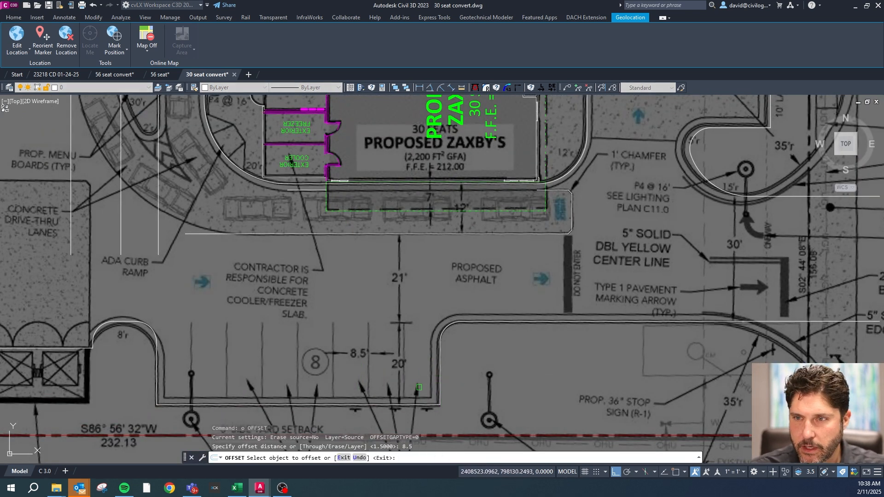
left_click(438, 371)
left_click(417, 364)
key("Escape")
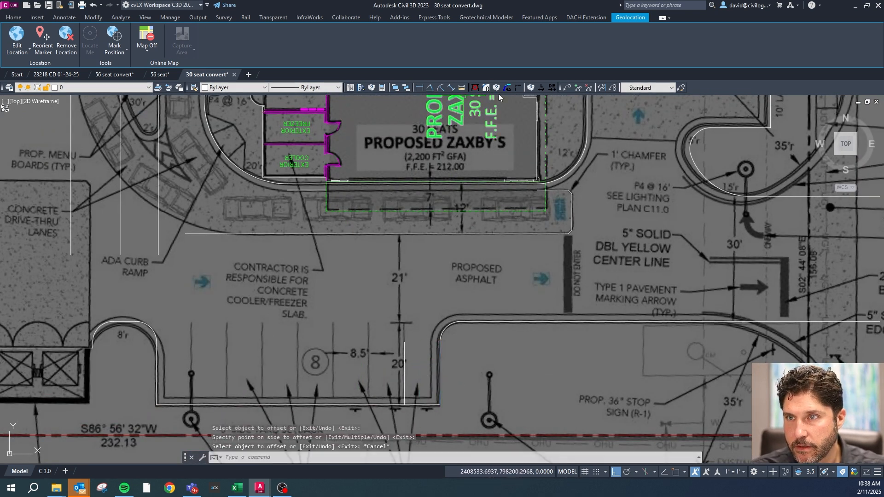
- Lengthen the first stall stripe of the south bay to a total length of 20
left_click(539, 89)
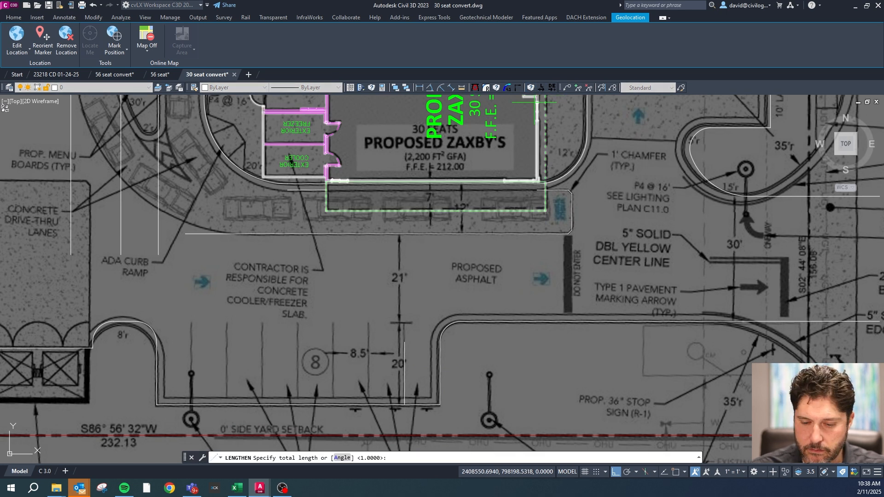
type("20")
key("Return")
left_click(397, 354)
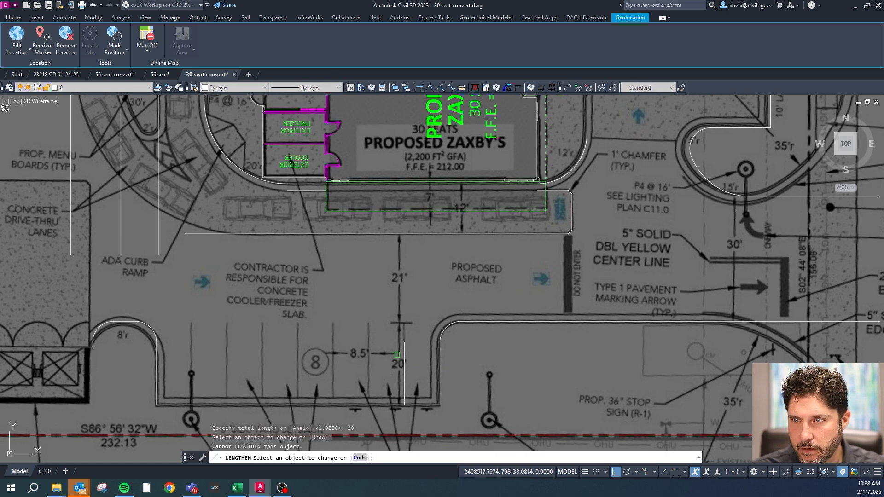
key("Escape")
- Offset the stall stripe westward repeatedly at 8.5 spacing to complete the south bay's remaining six stripes
type("o")
key("Return")
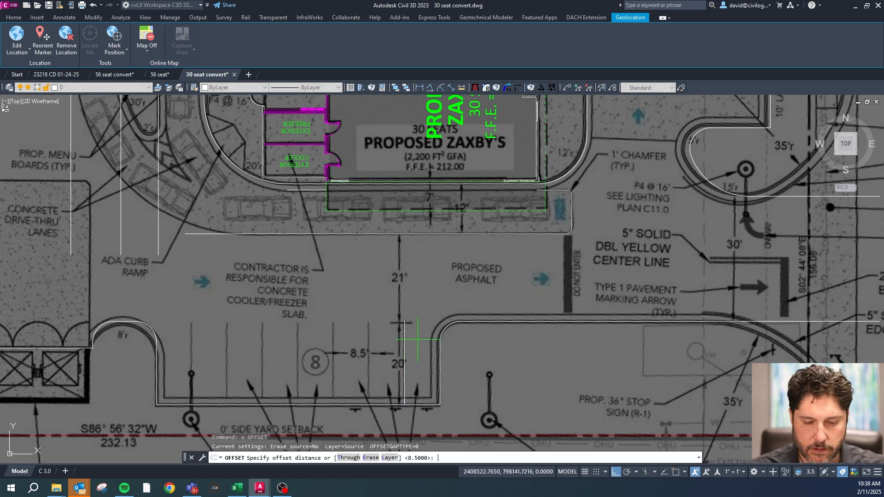
type("8.5")
key("Return")
left_click(404, 341)
left_click(375, 344)
left_click(370, 345)
left_click(338, 345)
left_click(334, 345)
left_click(329, 345)
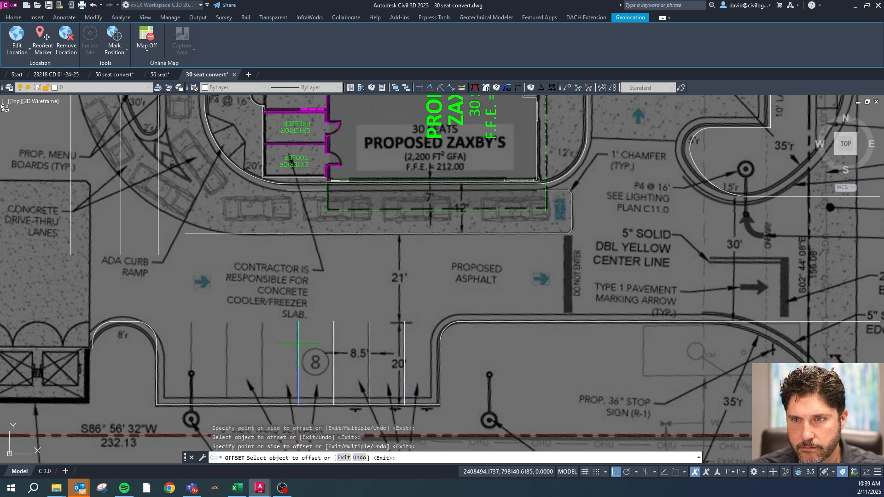
left_click(236, 348)
left_click(262, 339)
left_click(228, 342)
left_click(227, 336)
left_click(202, 336)
scroll(279, 385, "down", 2)
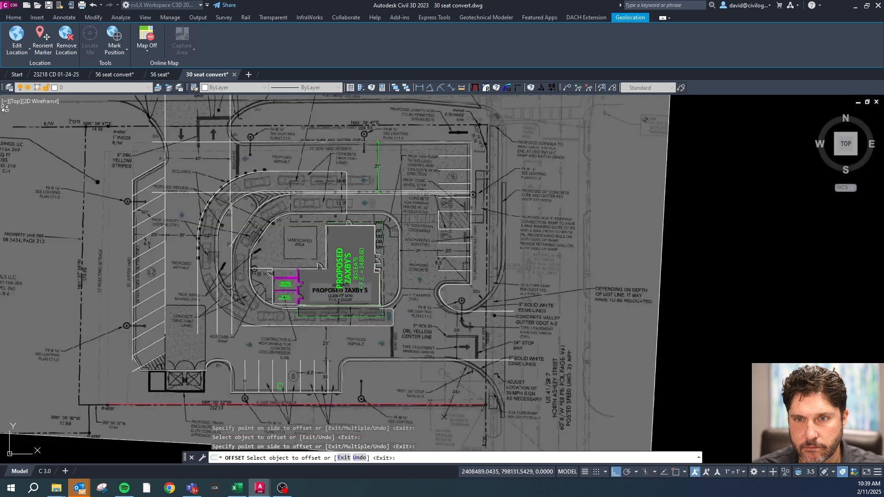
scroll(134, 387, "up", 4)
key("Escape")
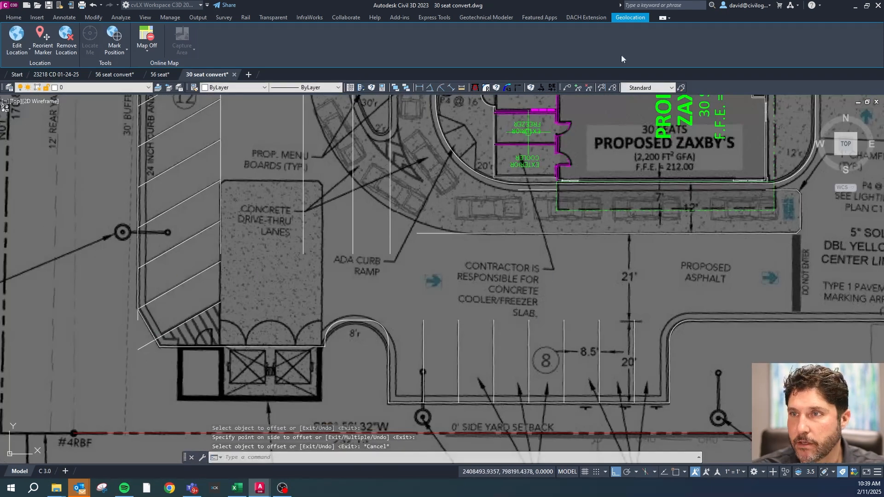
- Join the southwest angled curb line to the vertical west curb line with a zero-radius fillet
left_click(520, 85)
scroll(155, 332, "up", 2)
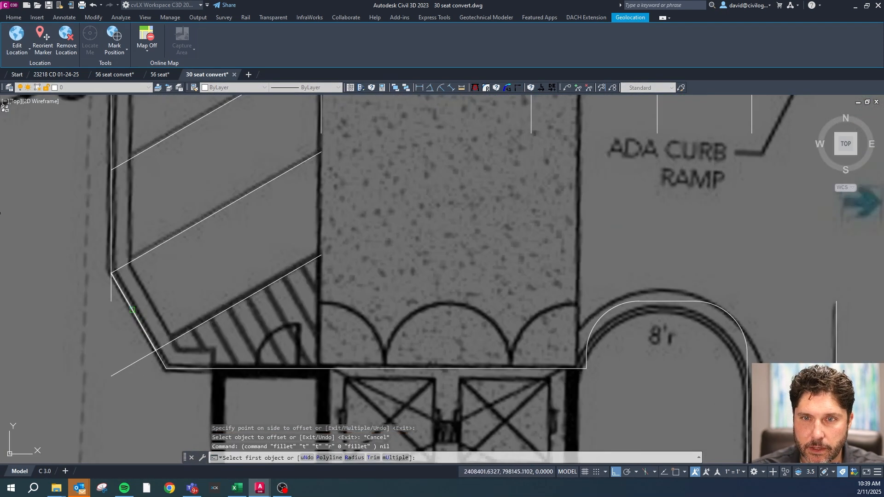
left_click(126, 298)
left_click(106, 238)
- Trim the lowest diagonal stall line where it extends past the southwest angled curb
type("tr")
key("Return")
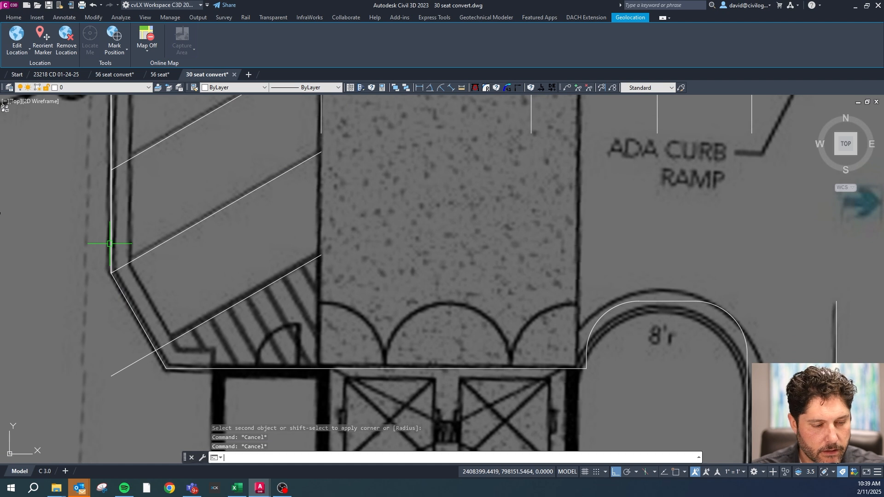
left_click(138, 363)
key("Escape")
scroll(138, 364, "down", 6)
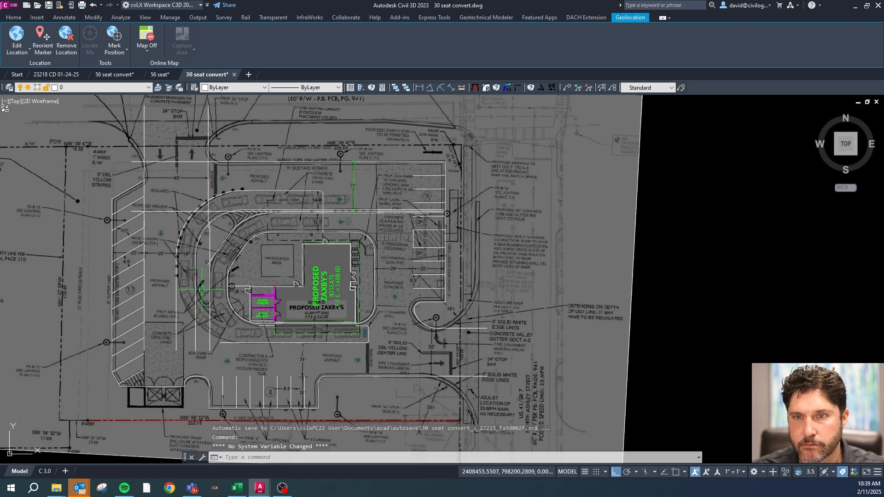
- Fillet the drive-thru island's west vertical line and the horizontal line south of the building with radius 30, without trimming
scroll(202, 343, "up", 3)
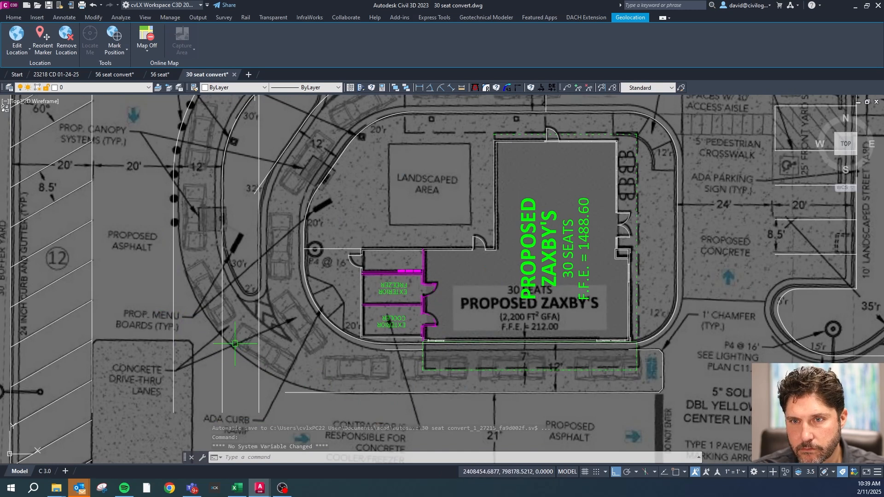
scroll(237, 343, "up", 2)
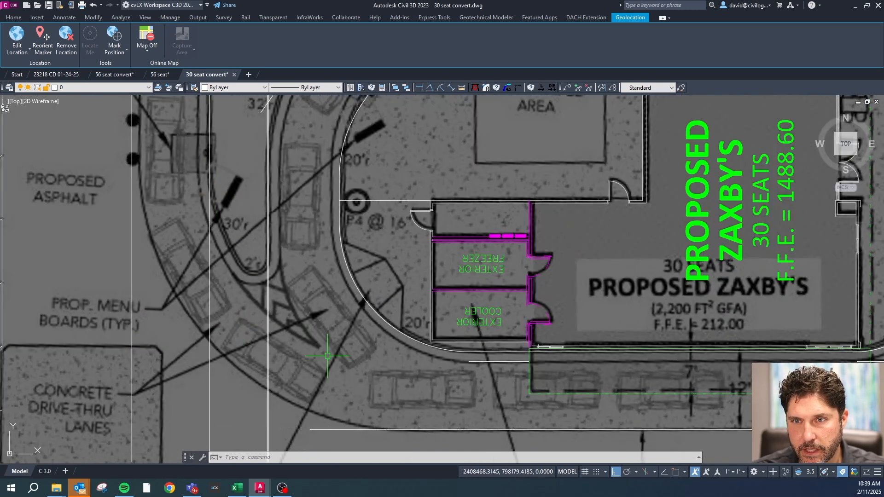
scroll(355, 349, "down", 2)
key("Escape")
key("Escape")
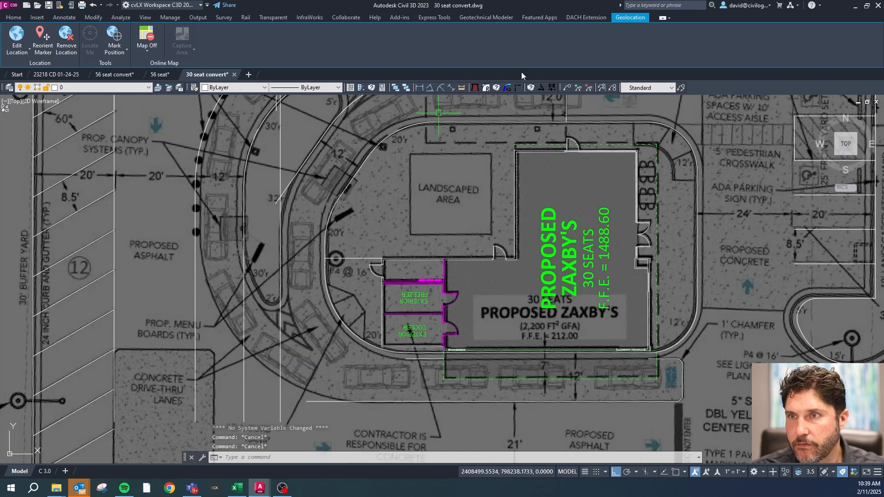
left_click(485, 89)
left_click(243, 230)
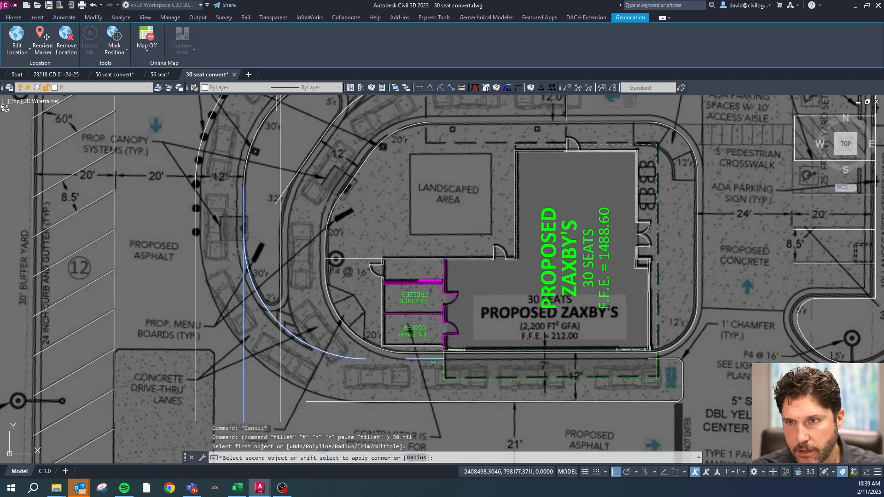
left_click(428, 358)
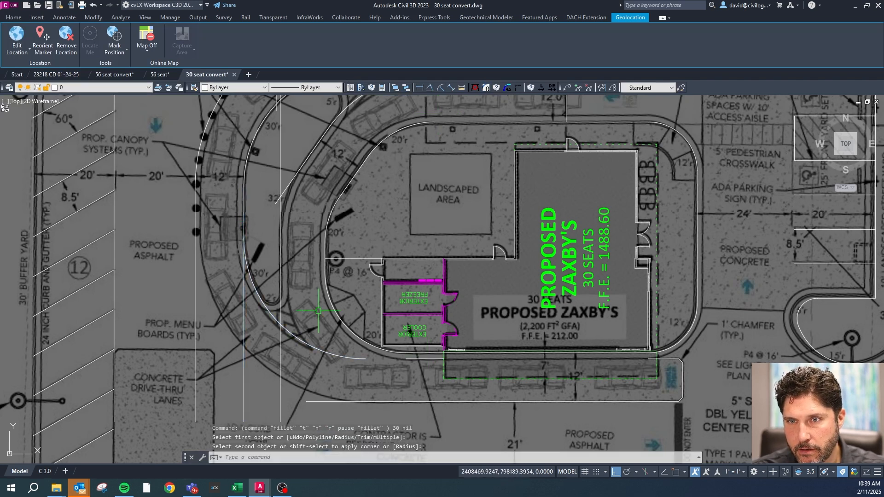
- Fillet the island's diagonal east edge and its vertical east line with a radius of 32
scroll(272, 208, "up", 2)
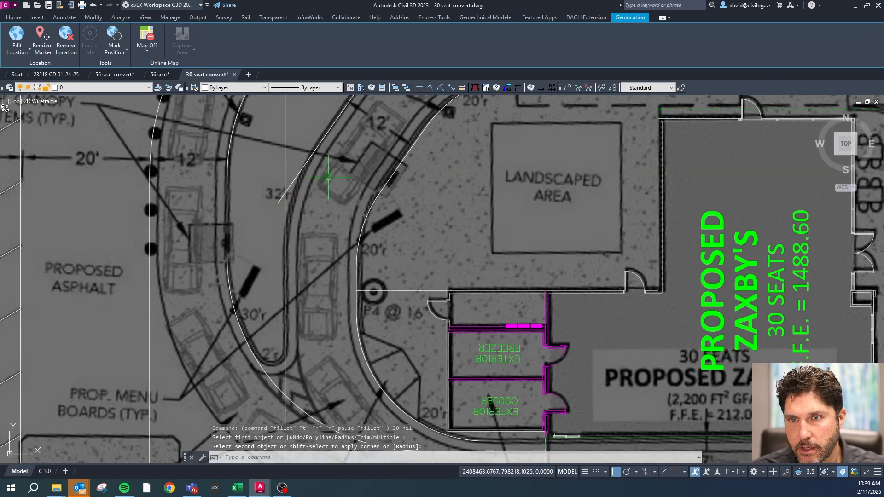
key("Escape")
key("Escape")
left_click(496, 89)
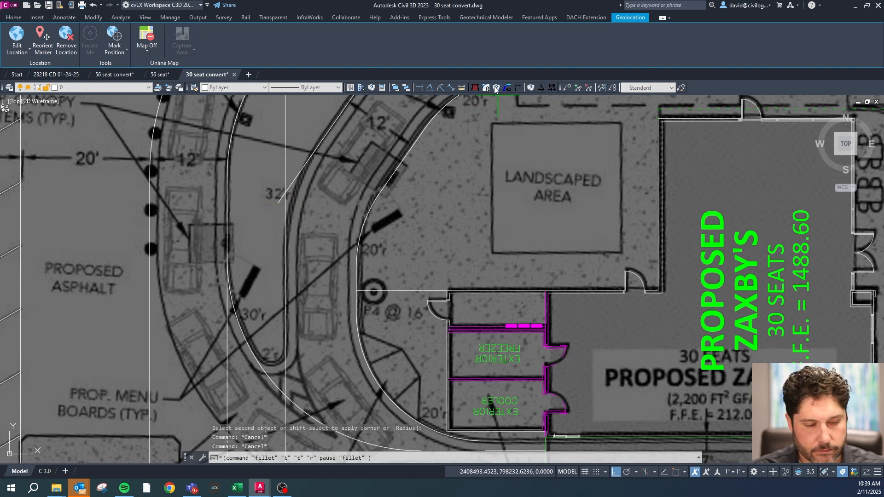
type("32")
key("Return")
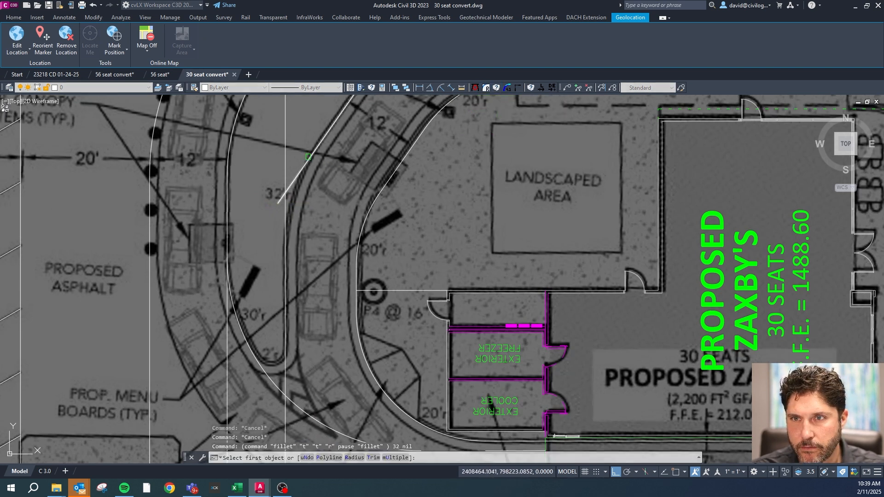
left_click(309, 156)
left_click(286, 276)
scroll(282, 254, "down", 2)
key("Escape")
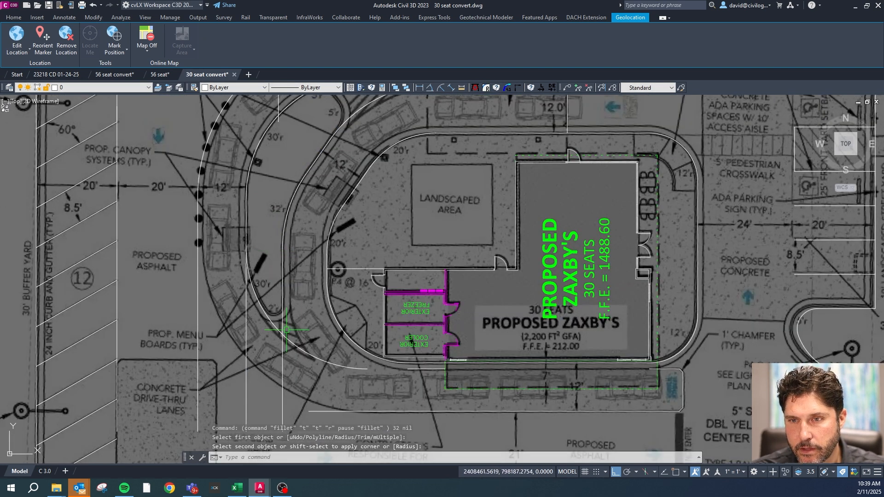
- Round the island's south nose between its vertical east line and the large curb arc with a radius-2 fillet
scroll(424, 142, "up", 4)
scroll(313, 166, "down", 2)
key("Escape")
key("Escape")
type("bb")
scroll(289, 318, "up", 4)
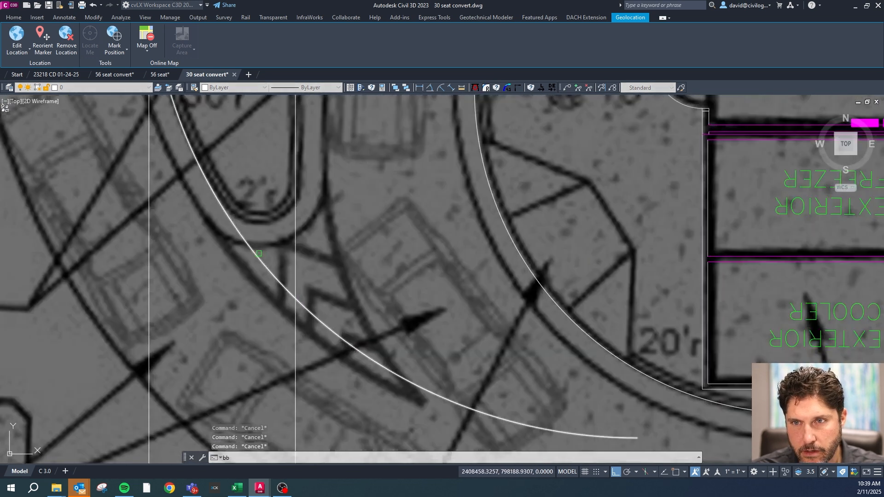
left_click(496, 87)
left_click(296, 176)
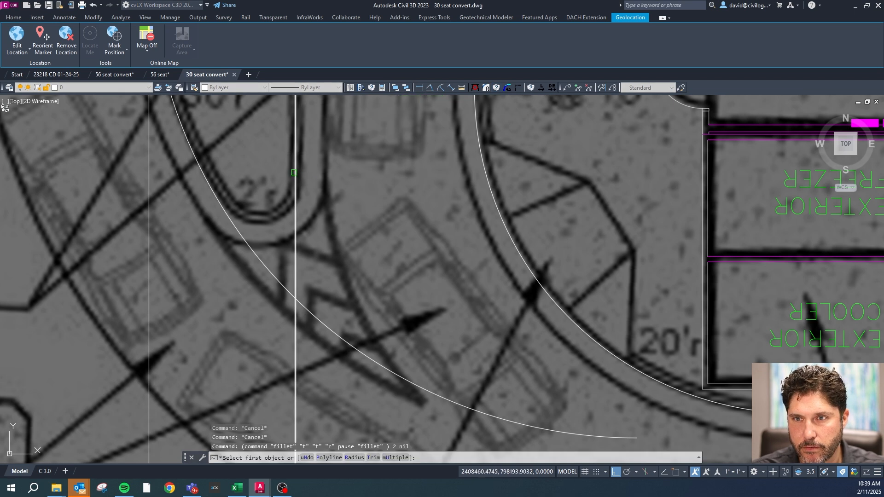
left_click(200, 184)
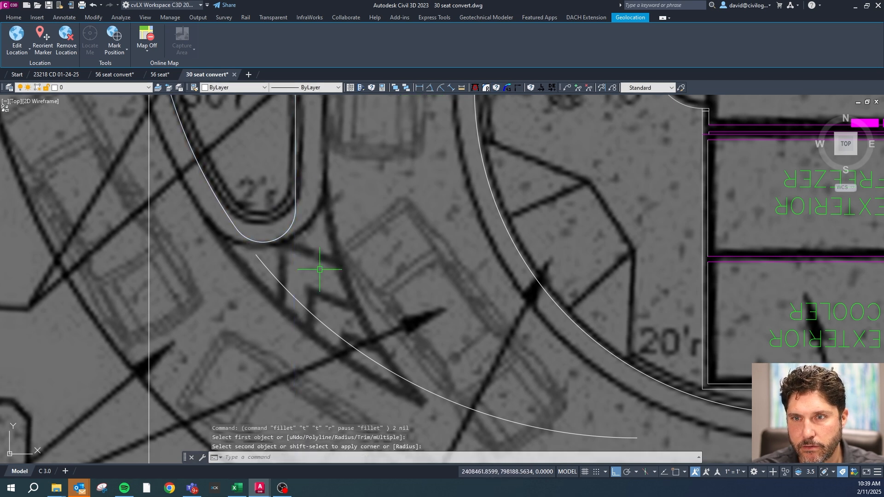
- Stretch the northwest end of the remaining drive-thru arc toward the island's south nose
scroll(316, 266, "down", 6)
scroll(304, 283, "up", 7)
left_click(303, 283)
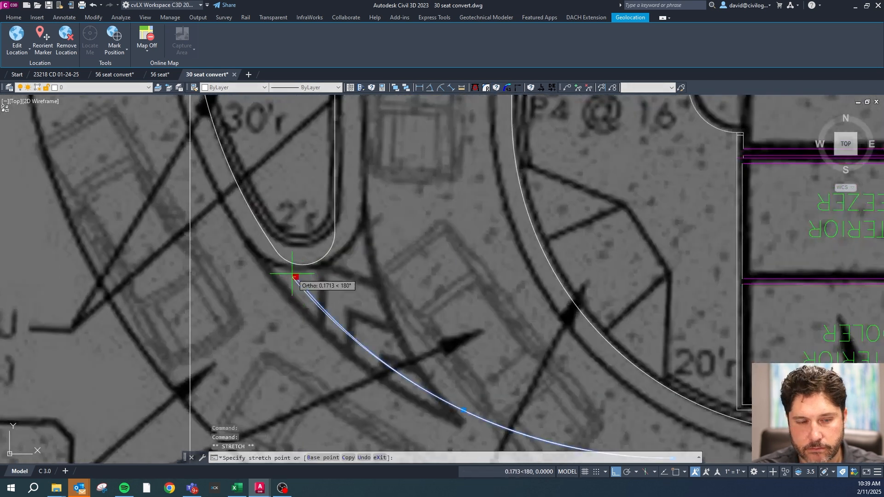
left_click(297, 279)
key("Escape")
key("Escape")
key("Escape")
scroll(271, 313, "down", 5)
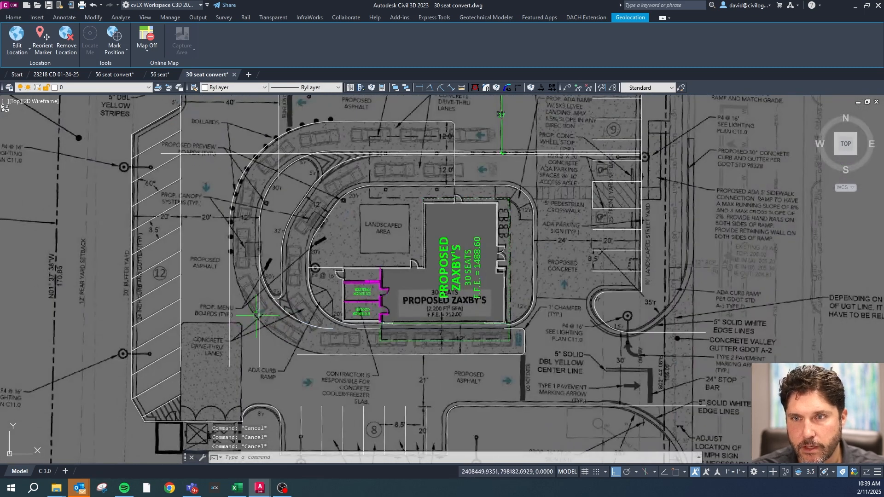
- Shorten the island's west vertical line so its south end meets the start of the curb arc
scroll(258, 315, "up", 2)
left_click(256, 296)
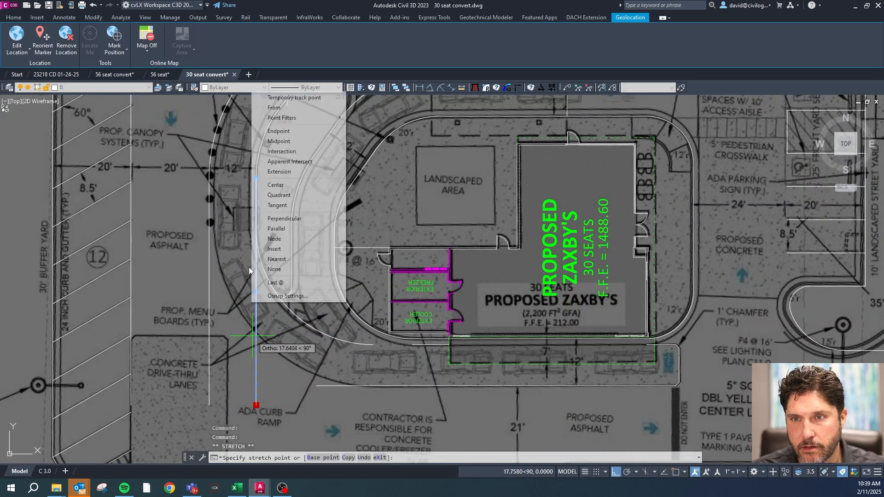
key("Escape")
key("Escape")
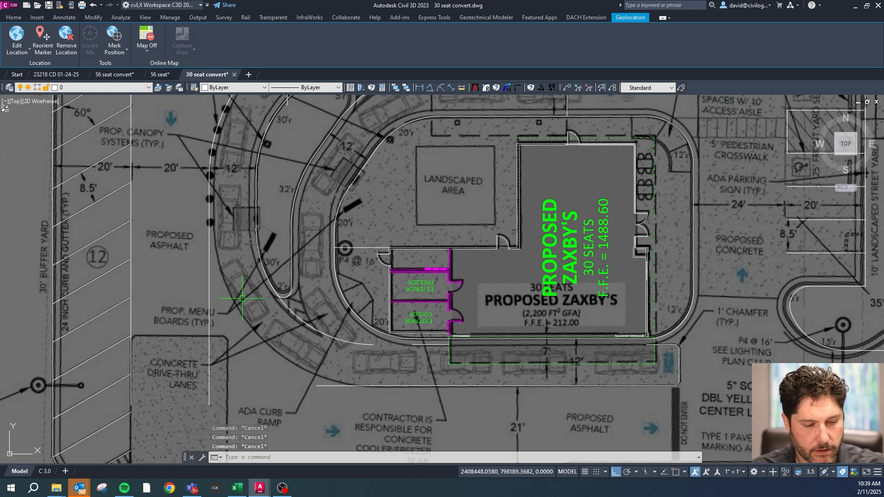
- Offset the drive-thru arcs 12 outward to form the outer edge of the lane southwest of the building
type("o")
key("Return")
type("12")
key("Return")
left_click(289, 310)
left_click(269, 293)
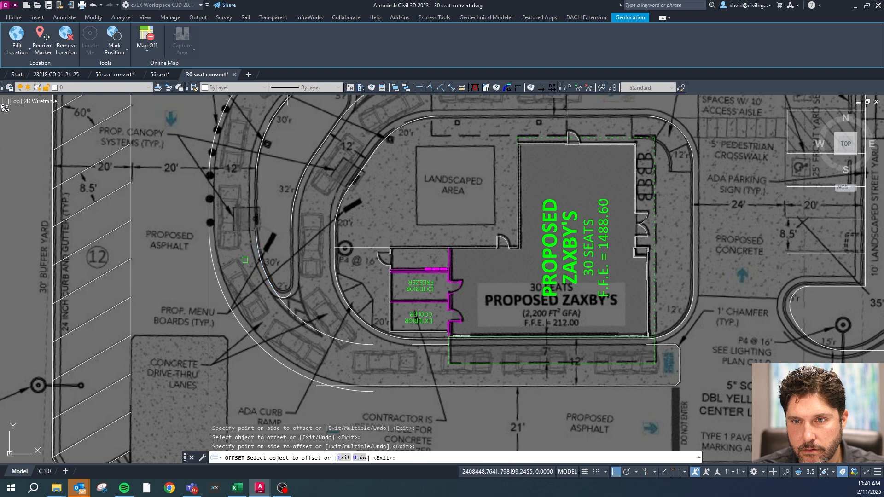
- Delete the short upper offset arc and extend the lower outer arc to the west lane line
key("Escape")
left_click(223, 289)
key("Delete")
key("Escape")
type("ex")
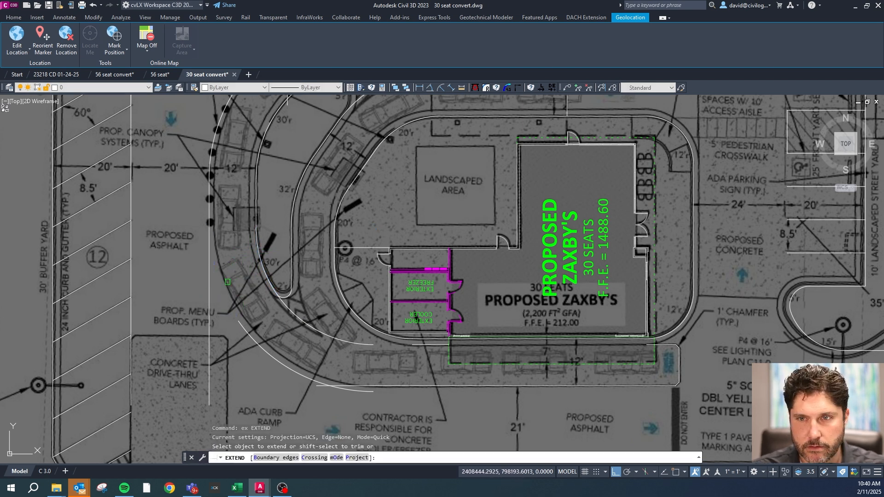
key("Return")
- Shorten the west lane's vertical line so its south end meets the endpoint of the outer arc
left_click(209, 306)
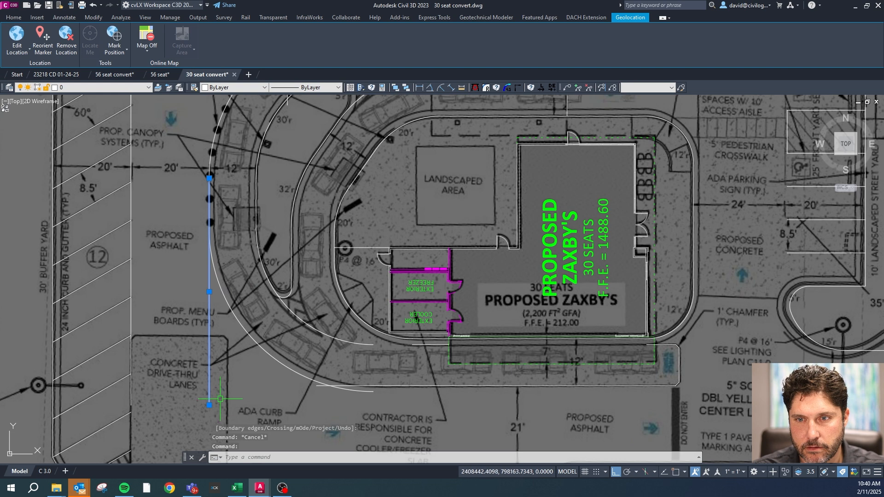
left_click(209, 405)
right_click(203, 274, "shift")
key("e")
key("Escape")
key("Escape")
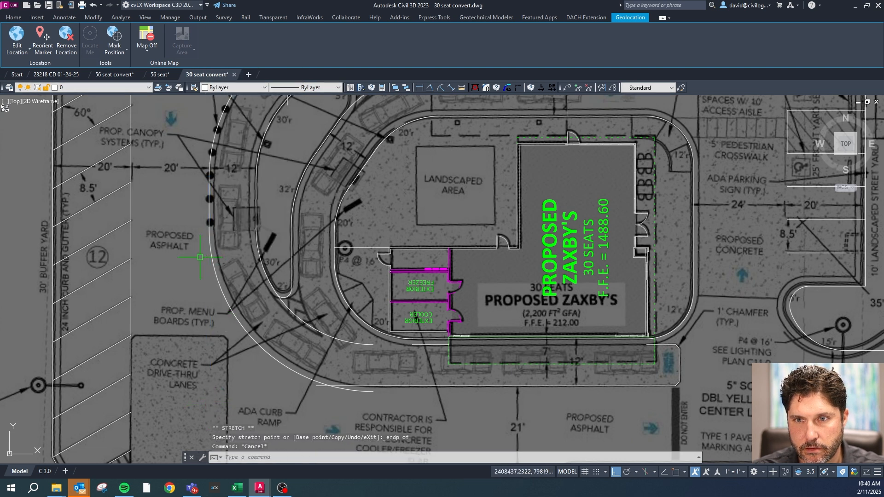
- Delete the extra horizontal line running along the median between the two north drive-thru lanes
scroll(184, 284, "down", 1)
left_click(263, 148)
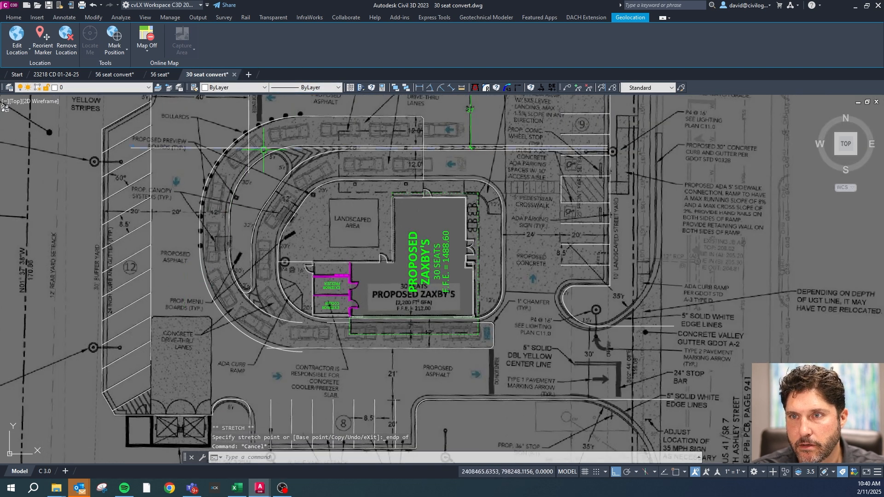
scroll(525, 130, "up", 2)
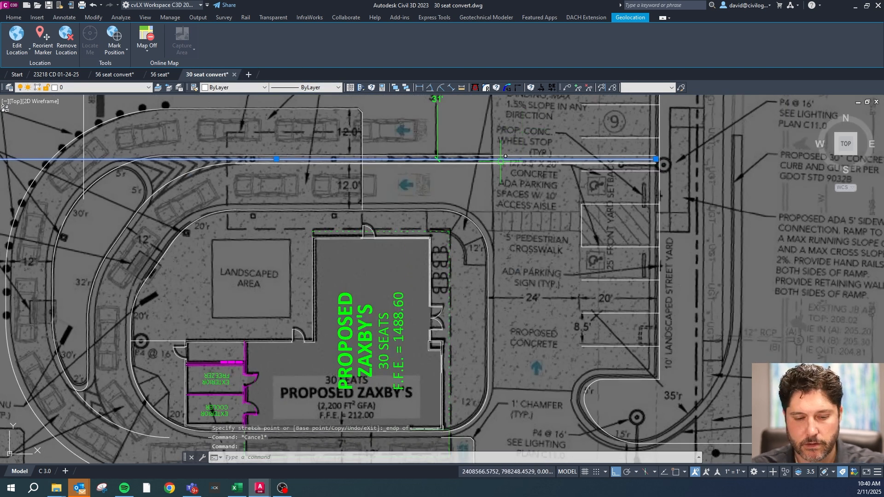
key("Delete")
- Draw a 1.5-long segment east from the building island's northeast curb tangent, continuing north as a vertical line past the drive-thru median
scroll(501, 160, "up", 2)
key("Escape")
scroll(438, 305, "down", 2)
key("Escape")
key("space")
left_click(432, 311)
scroll(448, 314, "up", 2)
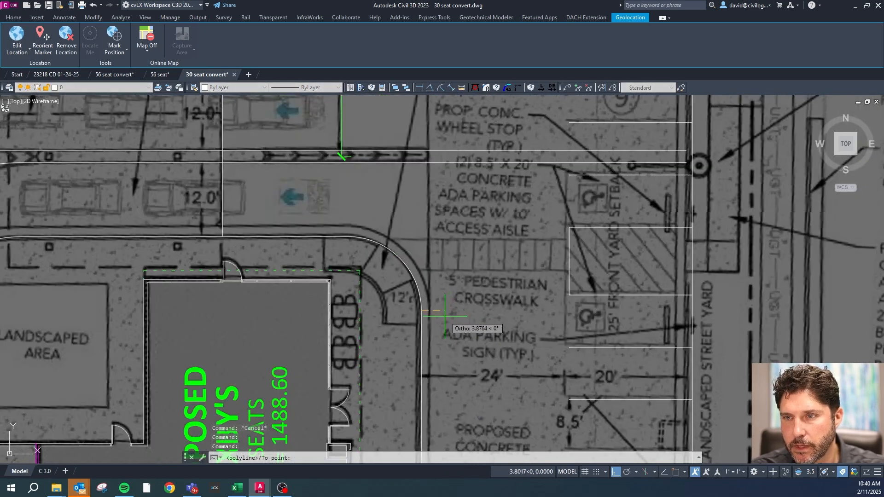
type("1.5")
key("Return")
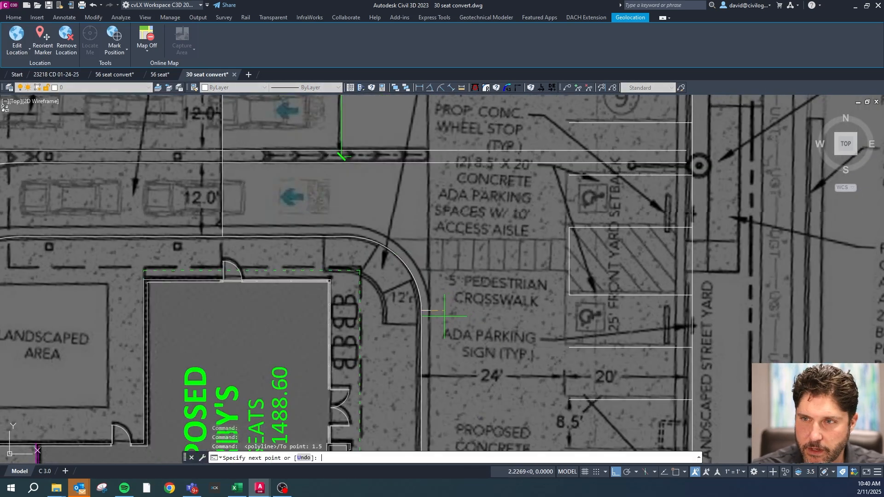
left_click(444, 316)
scroll(449, 230, "down", 2)
scroll(460, 138, "down", 2)
key("Escape")
scroll(442, 239, "up", 4)
- Delete the short 1.5 segment and trim the new vertical line where it passes the north curb
left_click(438, 314)
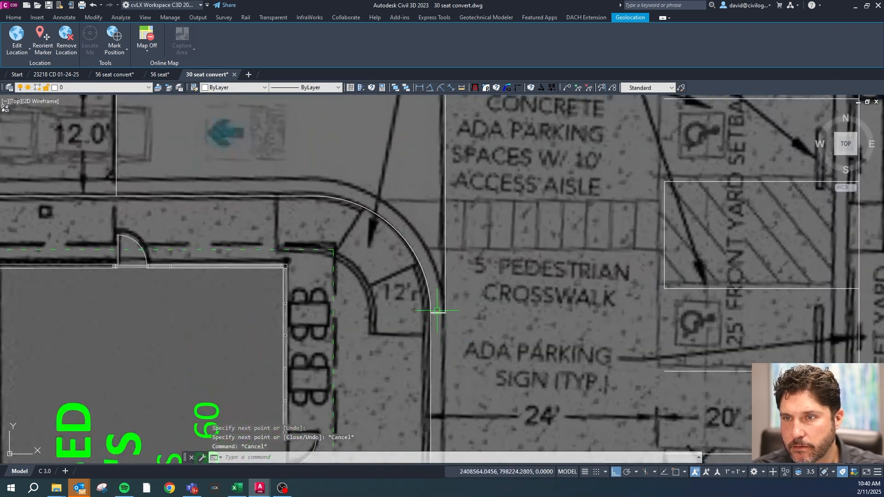
key("Delete")
scroll(443, 323, "down", 3)
key("Escape")
key("Escape")
type("tr")
key("Return")
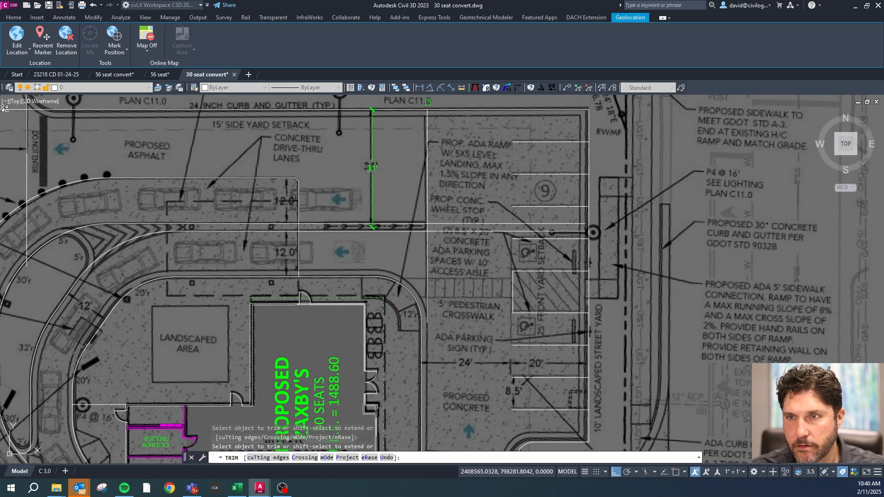
key("Escape")
scroll(425, 232, "up", 5)
key("Escape")
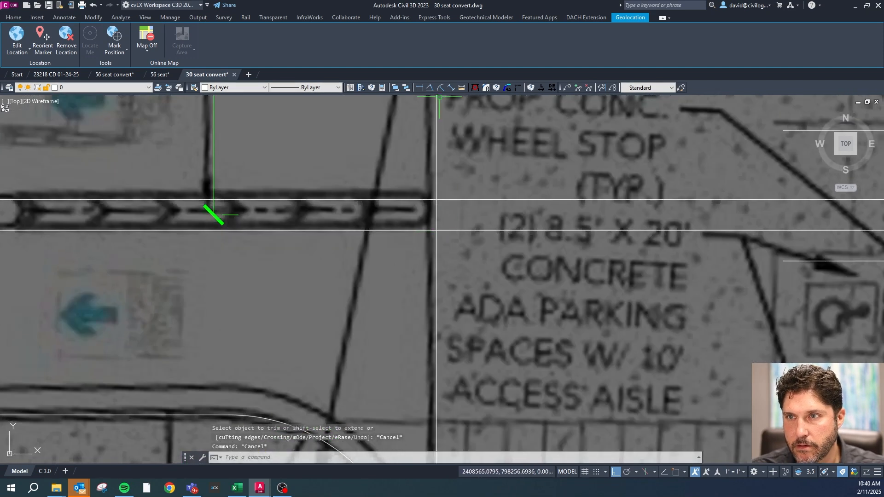
left_click(475, 88)
left_click(419, 224)
left_click(430, 204)
key("Delete")
- Draw a circle tangent to both drive-thru median lines and the vertical line at the median's east end
left_click(486, 87)
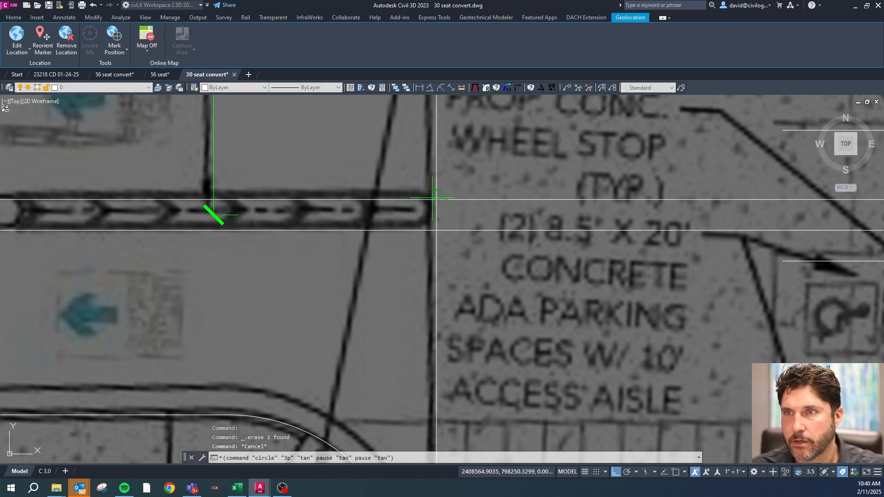
left_click(424, 229)
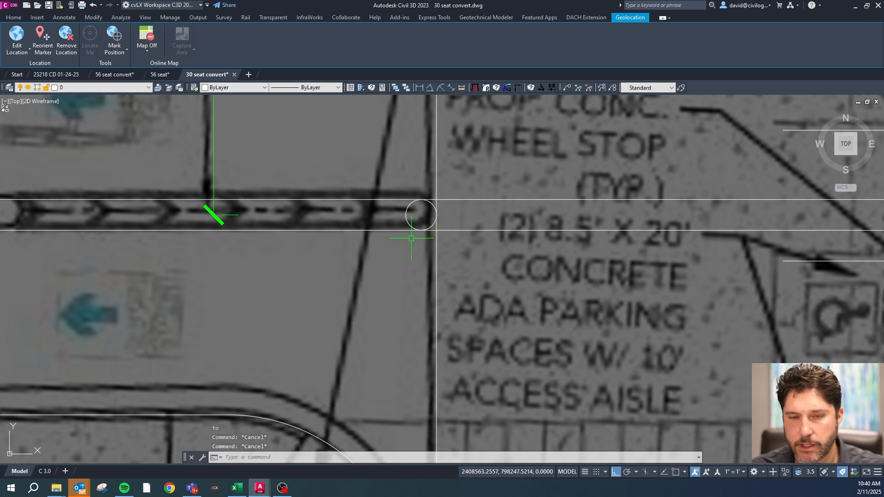
- Try to trim away the west side of the tangent circle
type("tr")
key("Return")
left_click(405, 217)
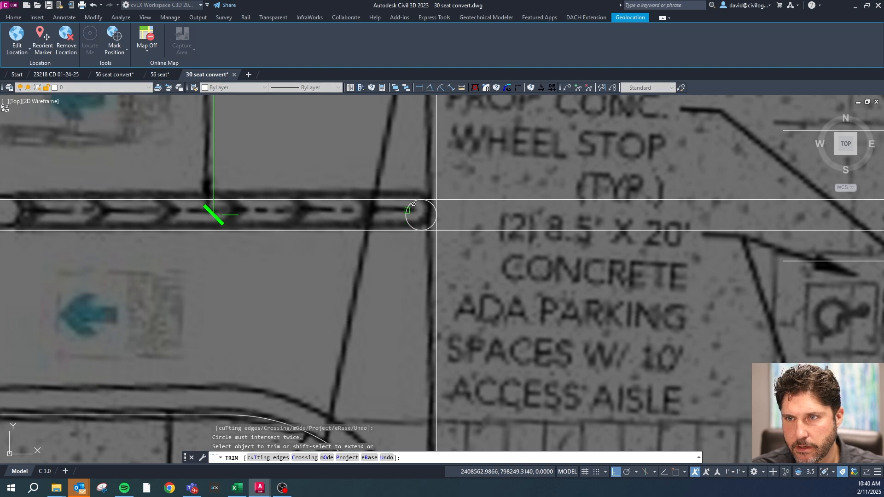
key("Escape")
- Break the tangent circle open on its west side to turn it into an arc
type("b")
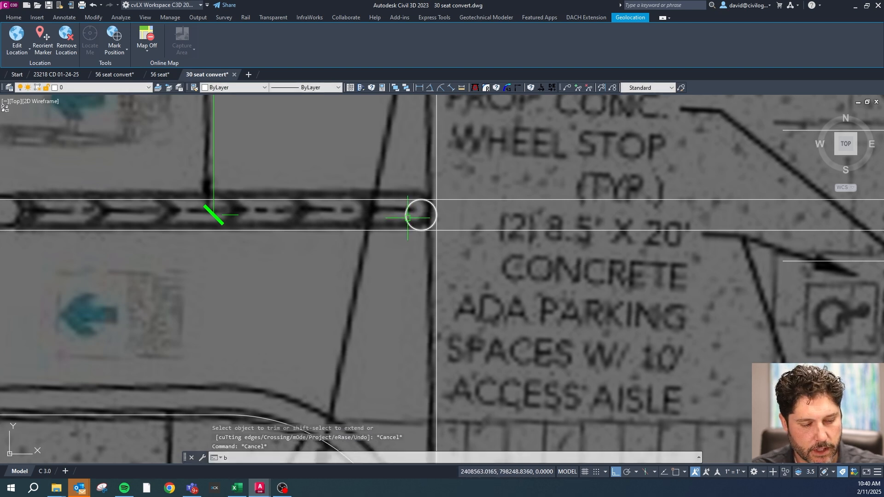
type("r")
key("Return")
left_click(408, 218)
key("Escape")
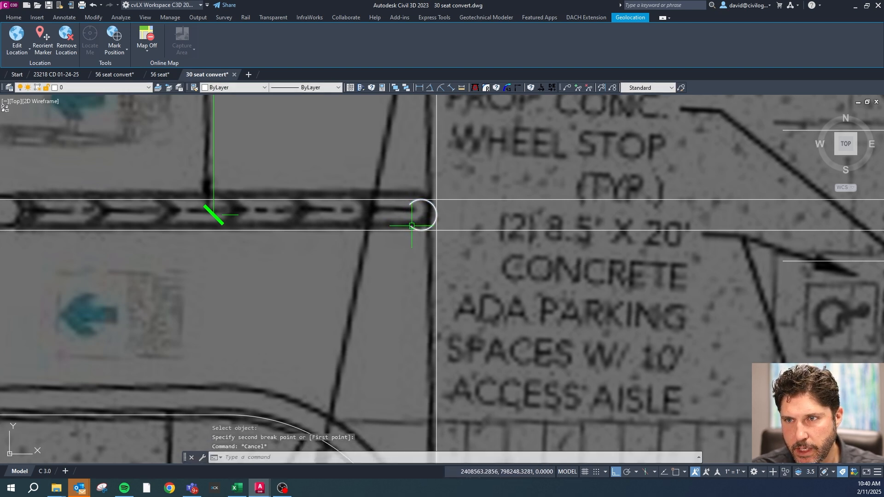
- Stretch the south end of the median's nose arc to its south quadrant on the lower median line
left_click(411, 225)
left_click(416, 228)
mouse_move(417, 228)
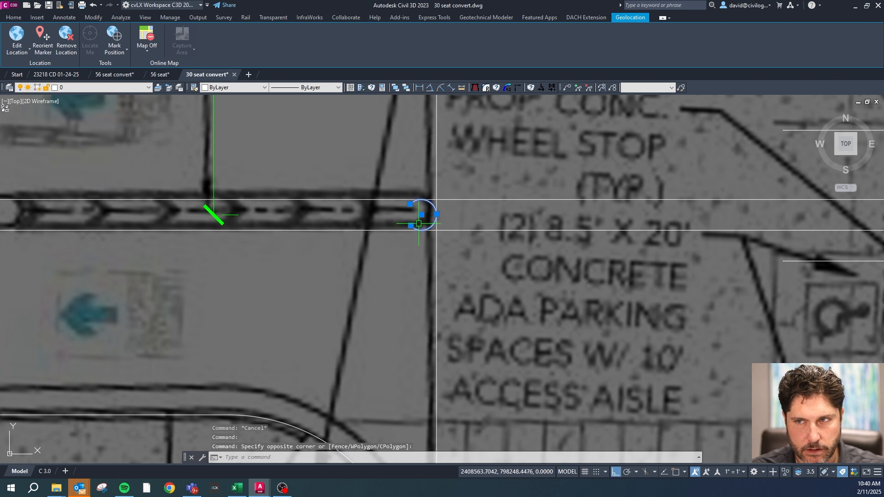
left_click(412, 225)
right_click(417, 227, "shift")
left_click(442, 332)
- Stretch the north end of the median's nose arc to its north quadrant on the upper median line
left_click(410, 203)
left_click(409, 204)
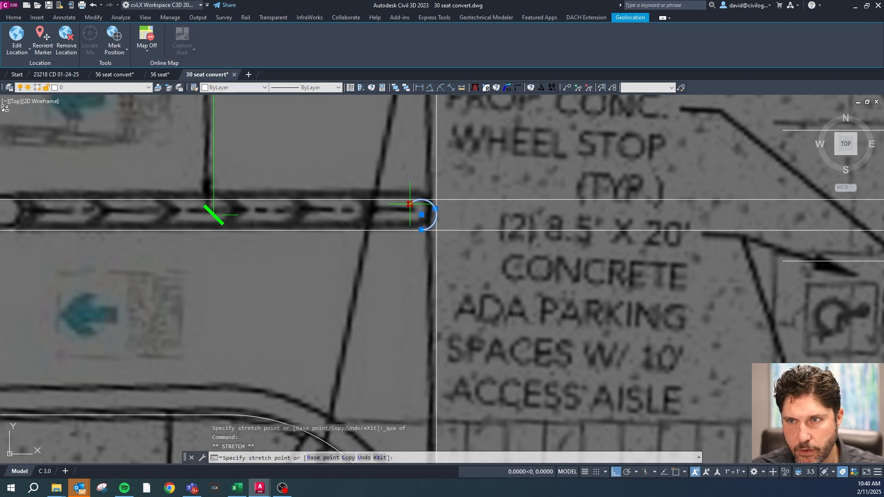
right_click(410, 204, "shift")
left_click(442, 310)
left_click(421, 200)
key("Escape")
key("Escape")
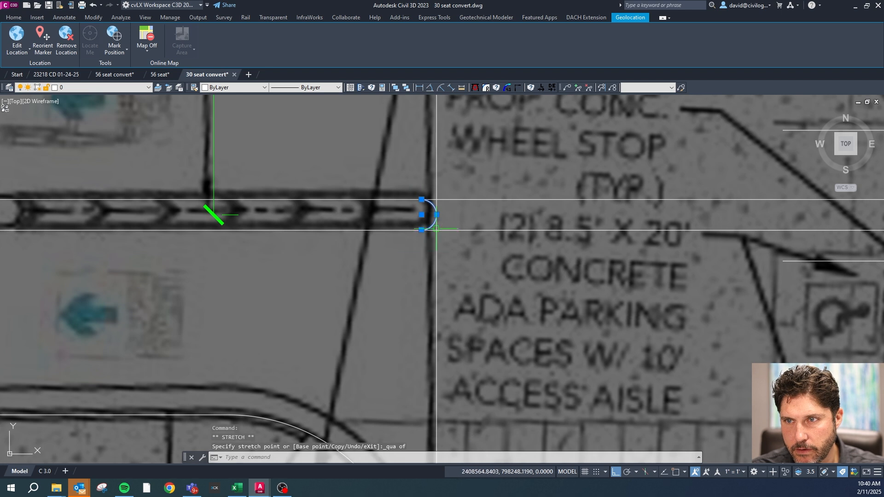
- Erase the vertical guide line running through the east nose of the median
left_click(437, 250)
key("Delete")
scroll(448, 251, "down", 5)
key("Escape")
left_click(433, 210)
key("Escape")
key("Escape")
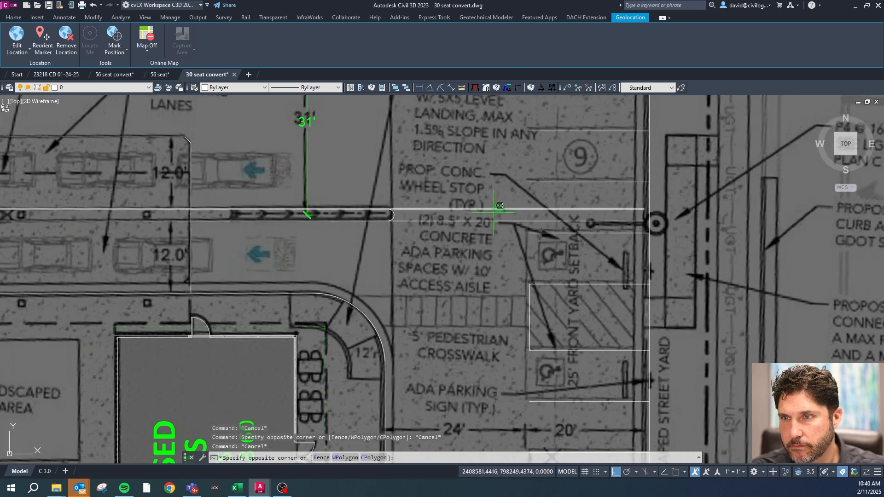
- Shorten the east ends of the upper and lower median lines back to the endpoints of the nose arc
left_click(618, 209)
left_click(644, 208)
right_click(443, 189, "shift")
left_click(460, 258)
key("Escape")
left_click(445, 217)
left_click(425, 214)
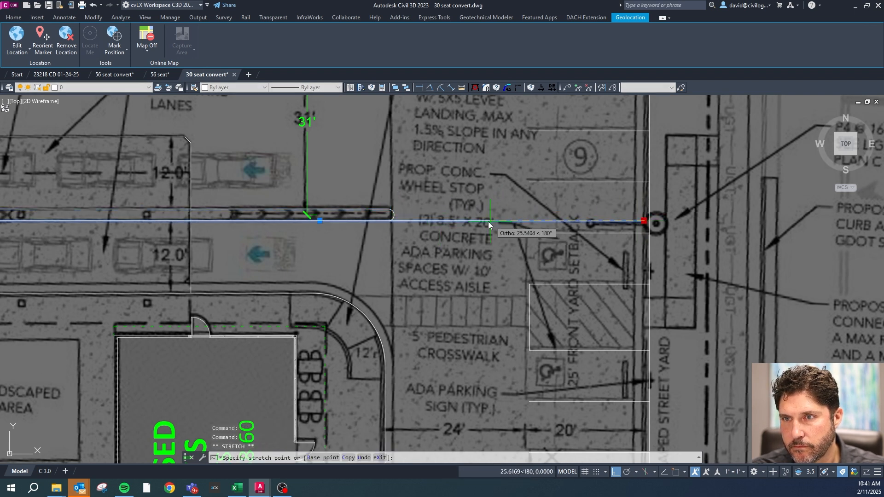
key("Escape")
- Draw a diagonal line along the northeast side of the drive-thru island's north nose, crossing the inner lane arc, with Ortho off
scroll(461, 225, "down", 5)
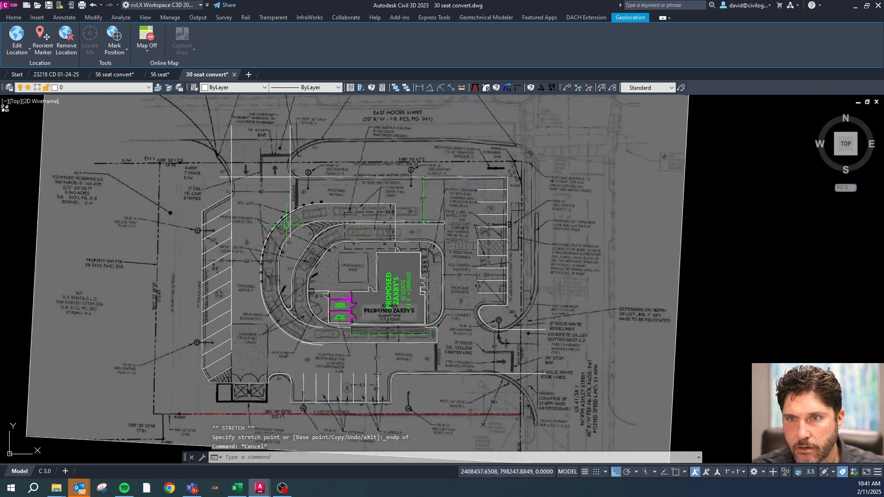
scroll(287, 225, "up", 2)
scroll(276, 247, "up", 2)
scroll(226, 242, "up", 2)
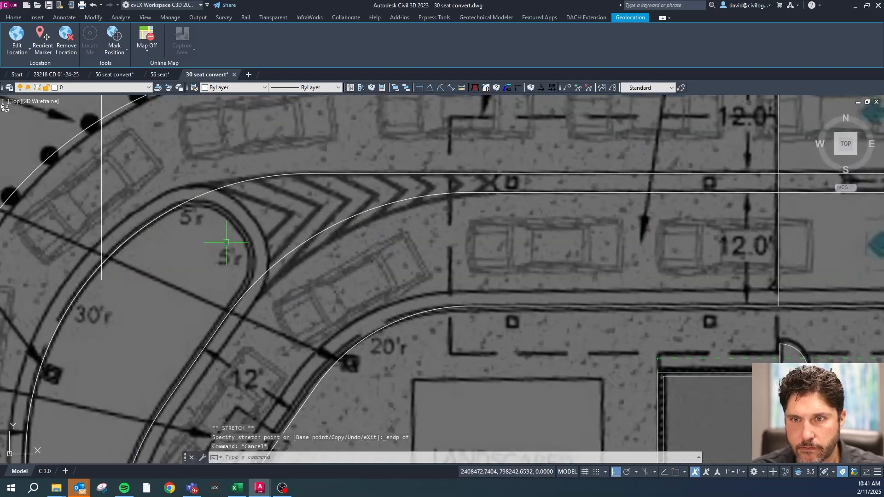
scroll(237, 220, "up", 2)
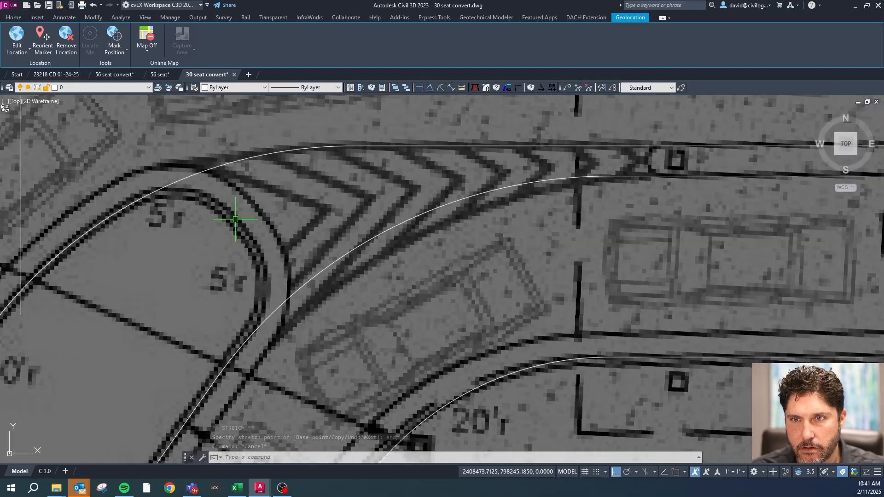
key("Escape")
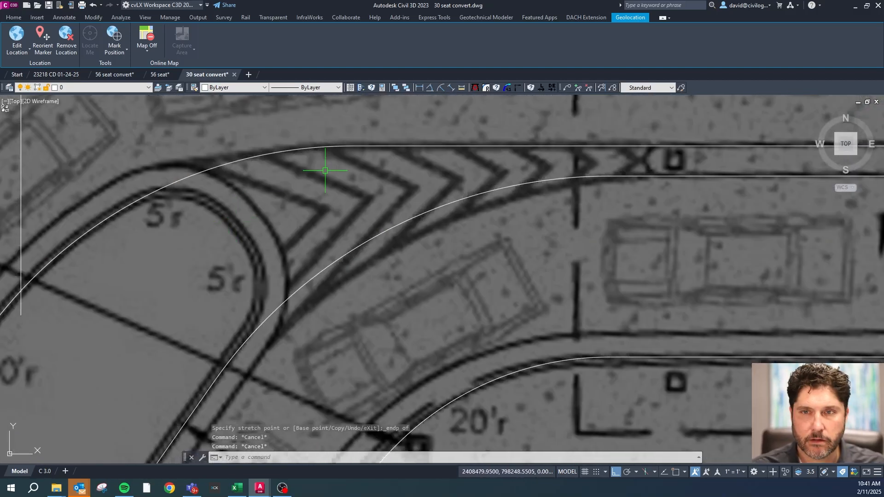
key("Escape")
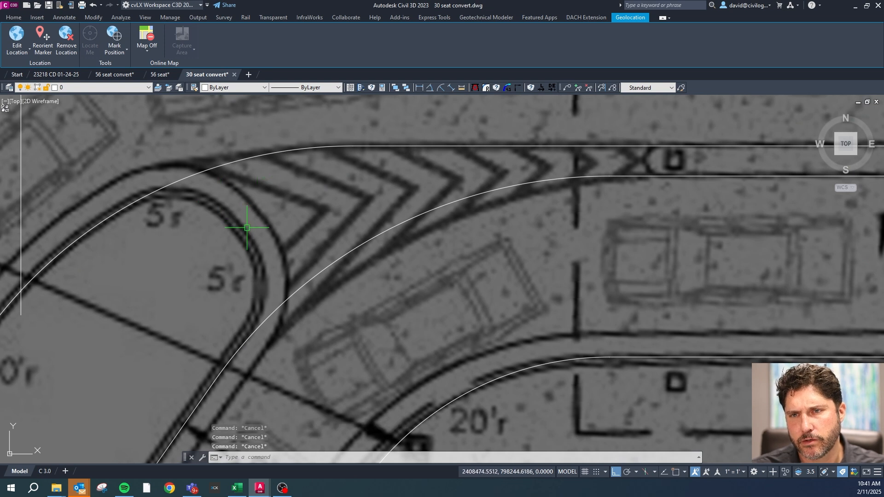
type("1")
key("Return")
left_click(224, 206)
key("F8")
left_click(313, 310)
key("Escape")
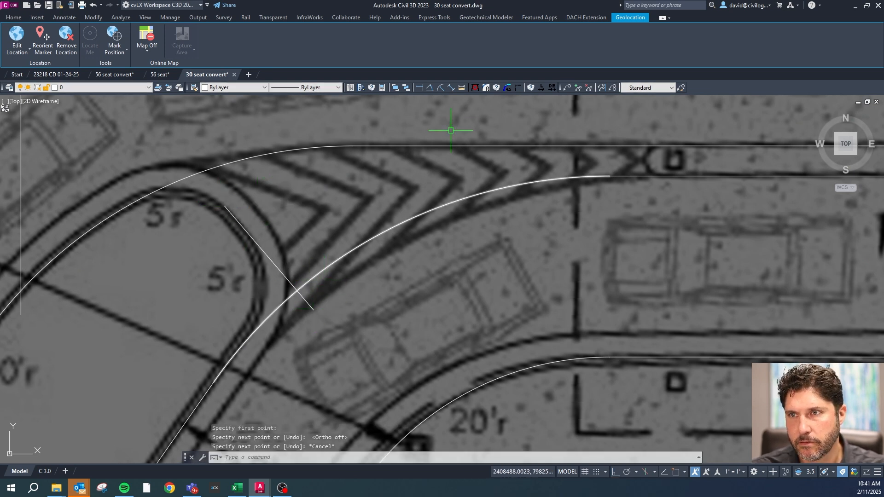
key("Escape")
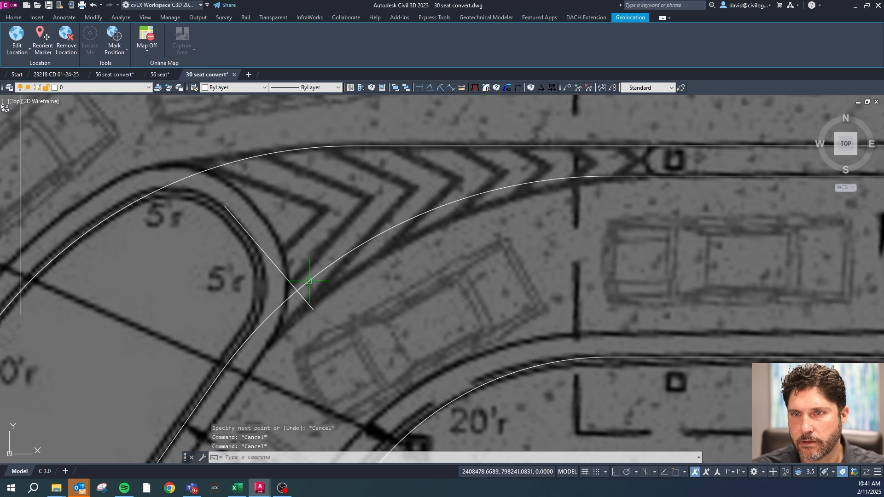
key("Escape")
- Fillet the diagonal line with the inner lane arc at the island's east side using radius 5 in no-trim mode
left_click(495, 89)
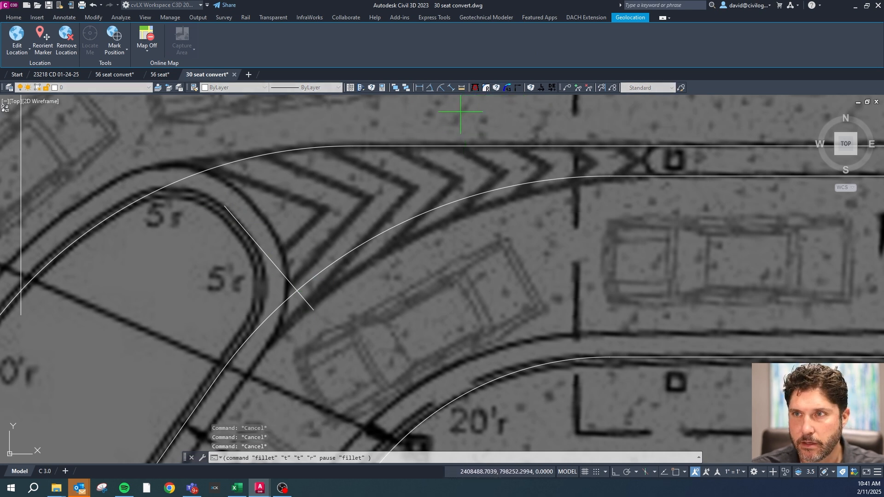
left_click(486, 88)
type("5")
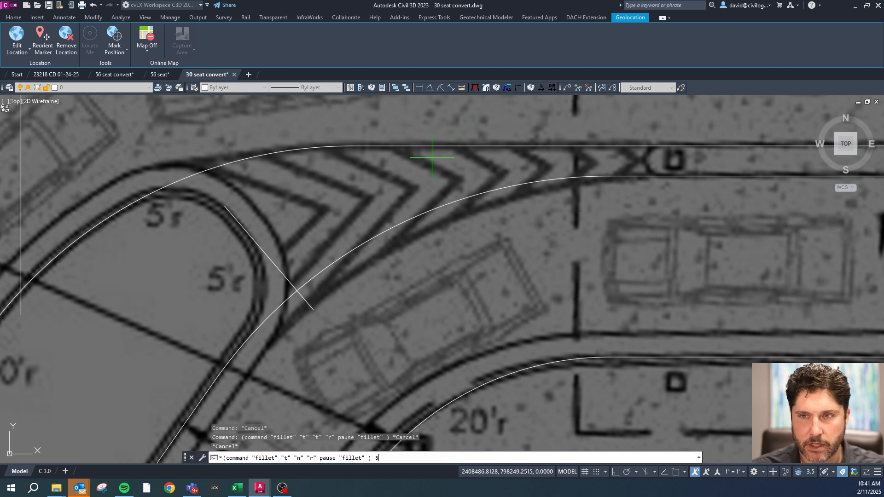
key("Return")
left_click(246, 233)
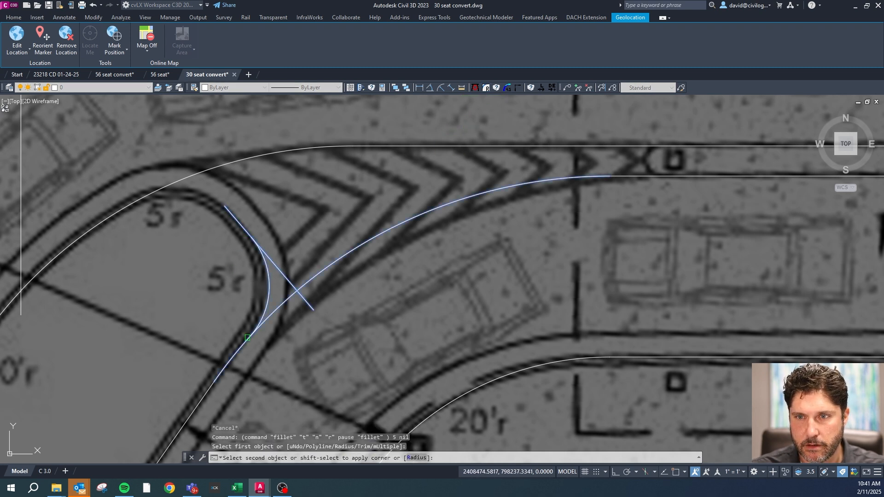
left_click(247, 338)
- Fillet the upper end of the diagonal line with the outer lane arc at the same no-trim radius of 5
type("f")
key("space")
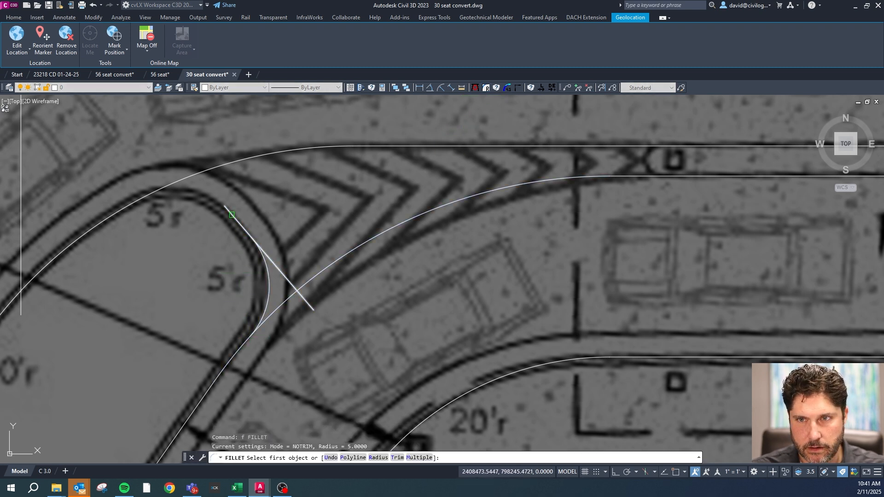
left_click(232, 215)
left_click(134, 207)
key("Escape")
key("Escape")
- Break the outer lane arc above the island nose and stretch the broken ends to the west endpoint of the upper fillet
type("bb")
key("Return")
left_click(186, 177)
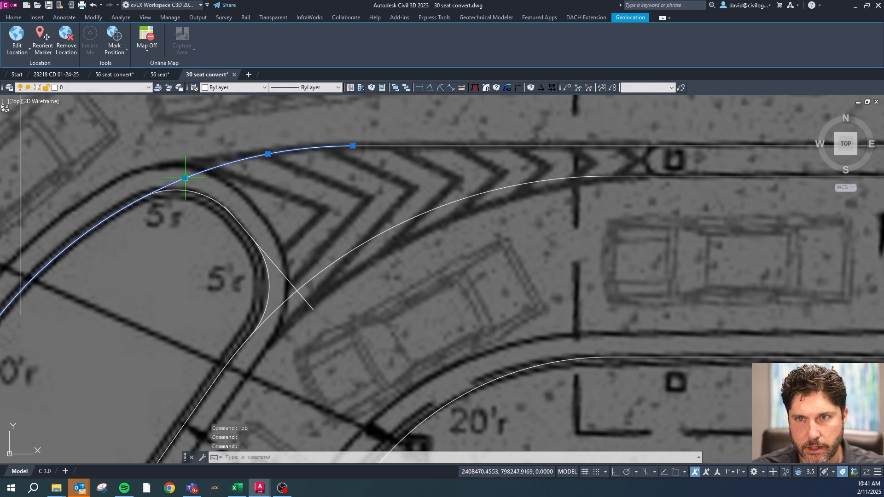
right_click(186, 178)
key("Escape")
key("Escape")
key("Escape")
key("Escape")
- Break the inner lane arc beside the island nose and stretch the broken ends to the south endpoint of the lower fillet
left_click(285, 306)
key("Escape")
type("bb")
key("Return")
left_click(282, 306)
left_click(279, 306)
right_click(258, 325, "shift")
left_click(277, 179)
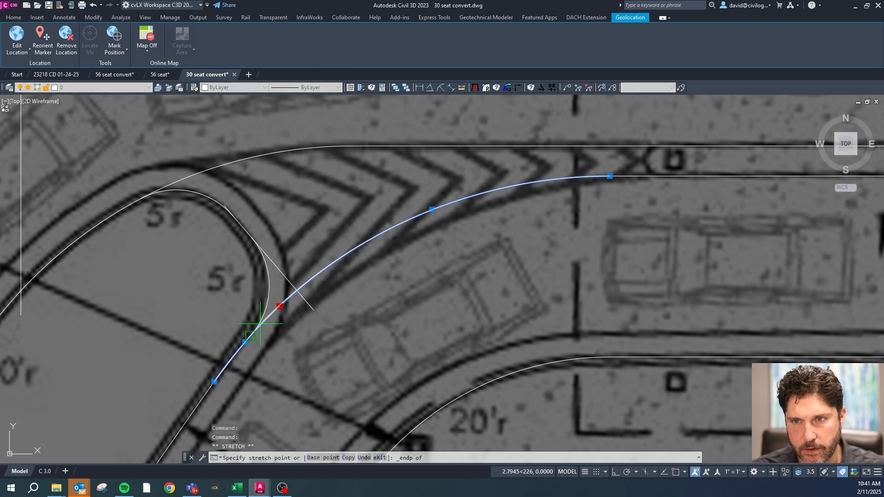
key("Escape")
key("Escape")
- Shorten the diagonal nose line's southeast end to the endpoint of the lower fillet
left_click(283, 275)
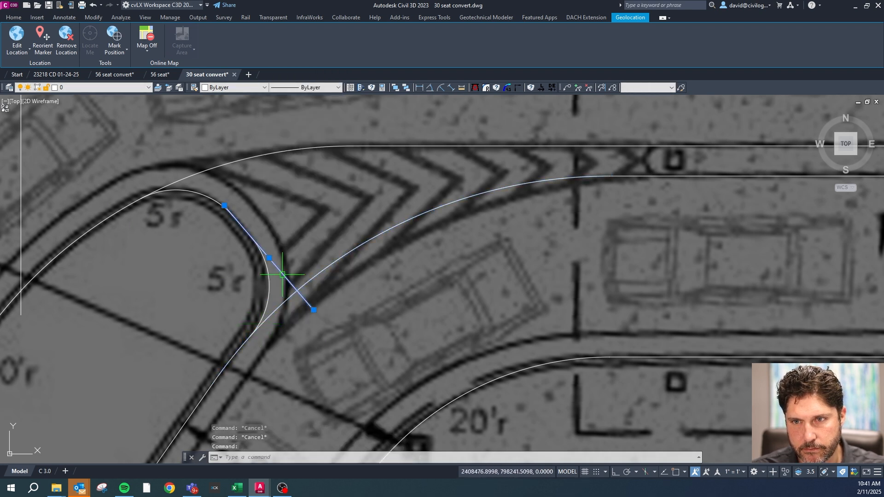
left_click(313, 309)
right_click(309, 305, "shift")
left_click(328, 161)
left_click(251, 237)
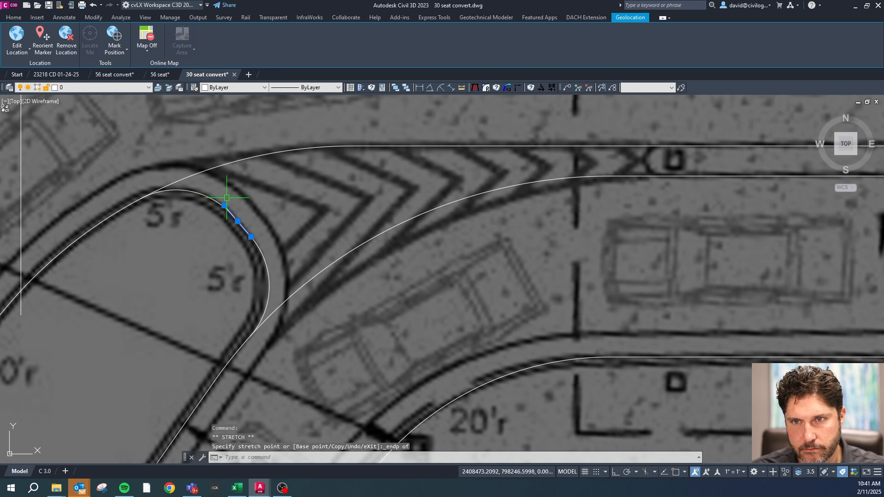
key("Escape")
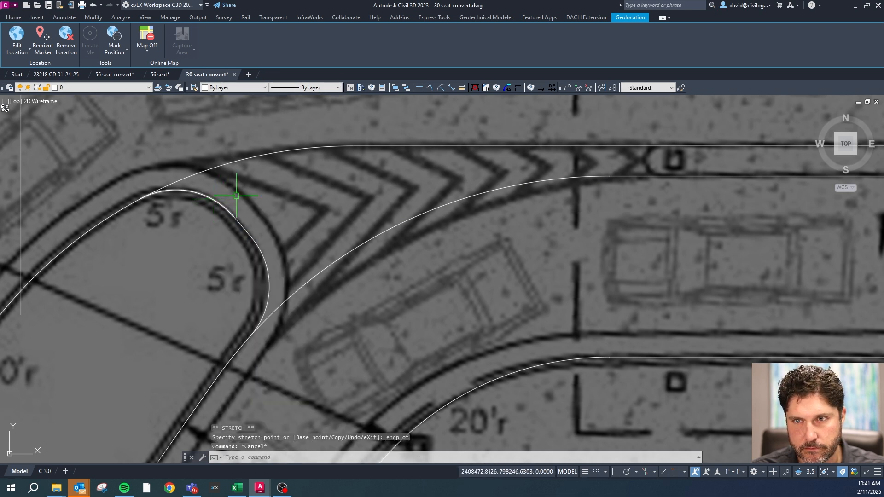
- Fillet the north driveway's east vertical line with the north curb line at radius 8, trimming both
scroll(236, 195, "down", 5)
left_click(185, 189)
scroll(186, 189, "down", 2)
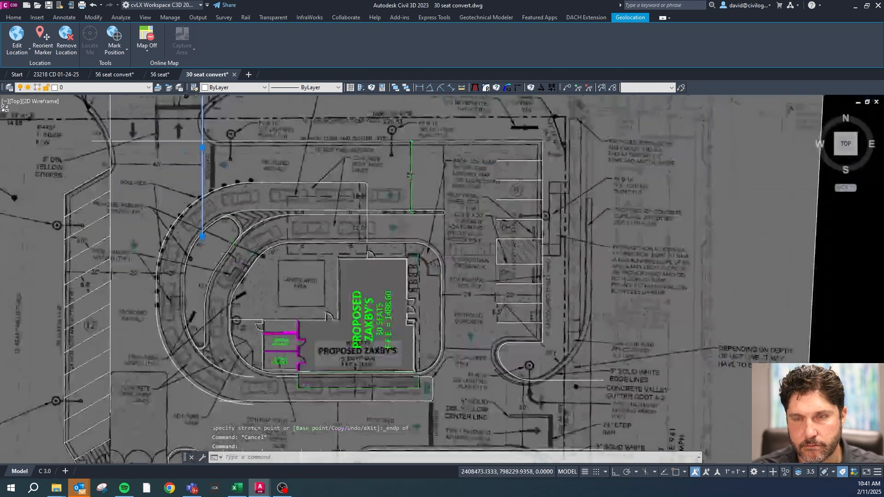
scroll(234, 226, "up", 2)
scroll(234, 227, "up", 2)
key("Escape")
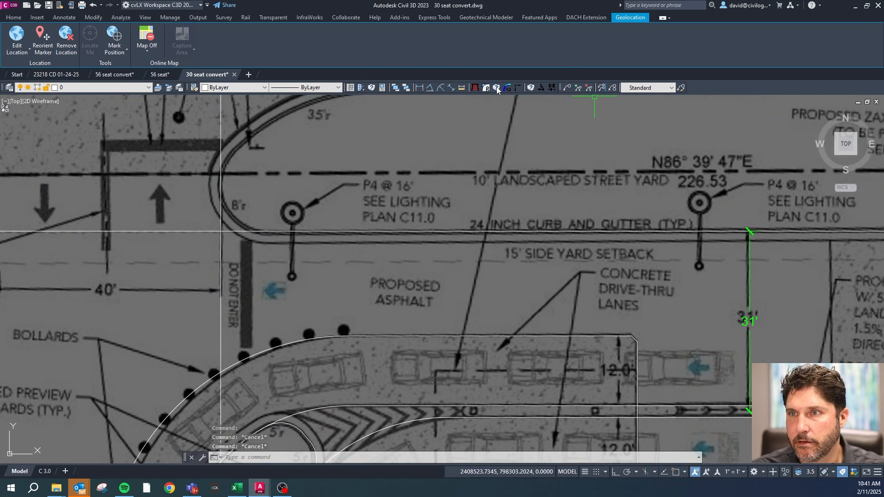
left_click(496, 88)
type("8")
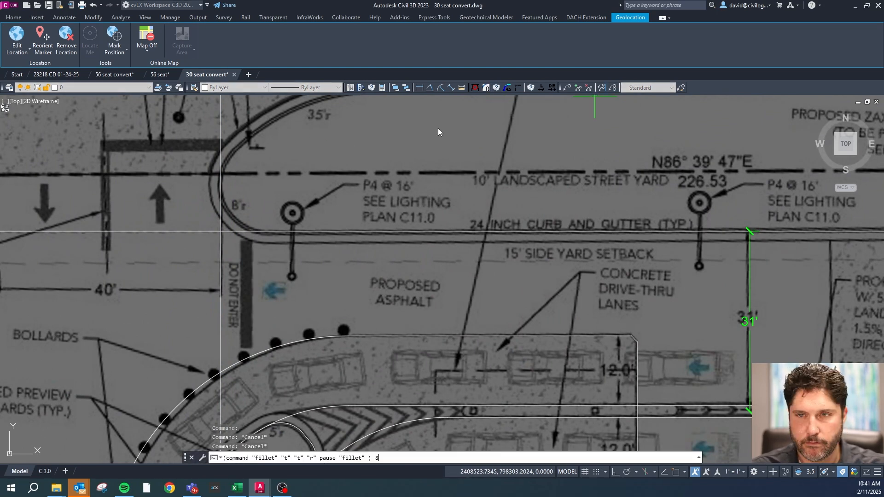
key("Return")
left_click(222, 166)
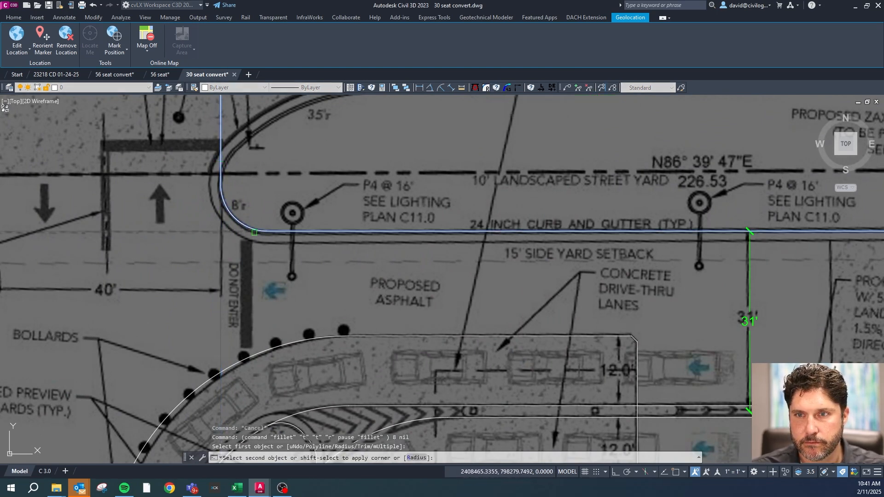
key("Escape")
- Fillet the north driveway's west vertical line with the angled curb line at radius 5
scroll(254, 233, "down", 5)
scroll(295, 184, "up", 3)
scroll(302, 177, "down", 1)
key("Escape")
key("Escape")
scroll(175, 250, "up", 4)
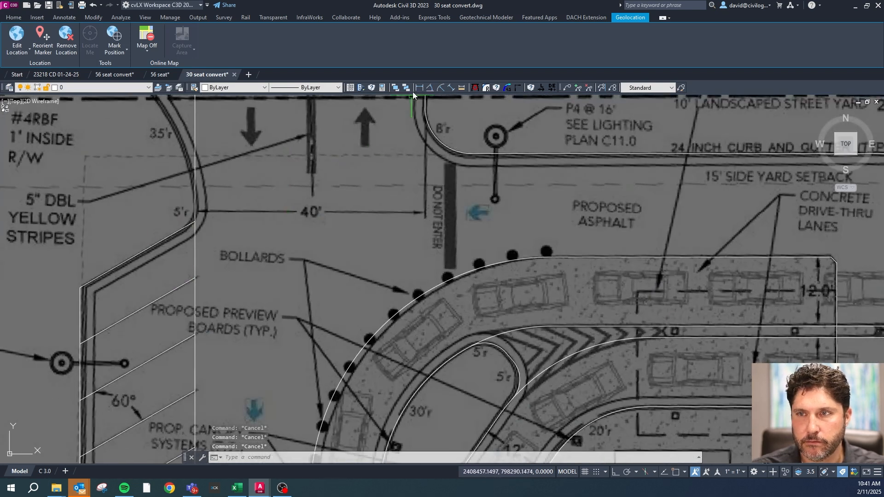
left_click(506, 87)
left_click(193, 201)
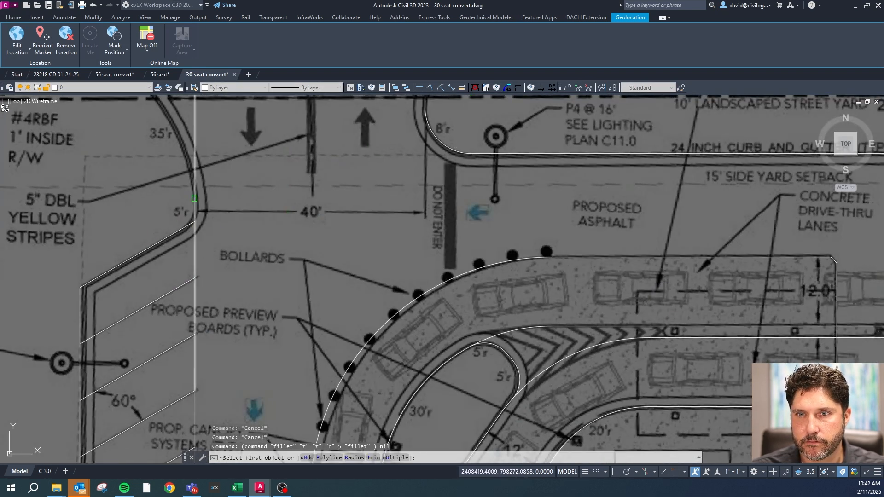
left_click(177, 229)
- Erase the leftover vertical guide line along the east ends of the west angled parking stalls
scroll(184, 199, "down", 5)
left_click(183, 275)
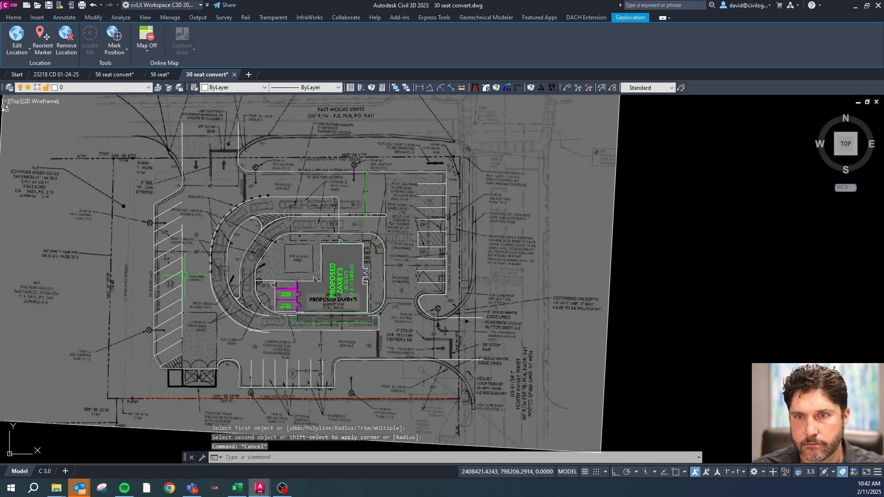
key("Delete")
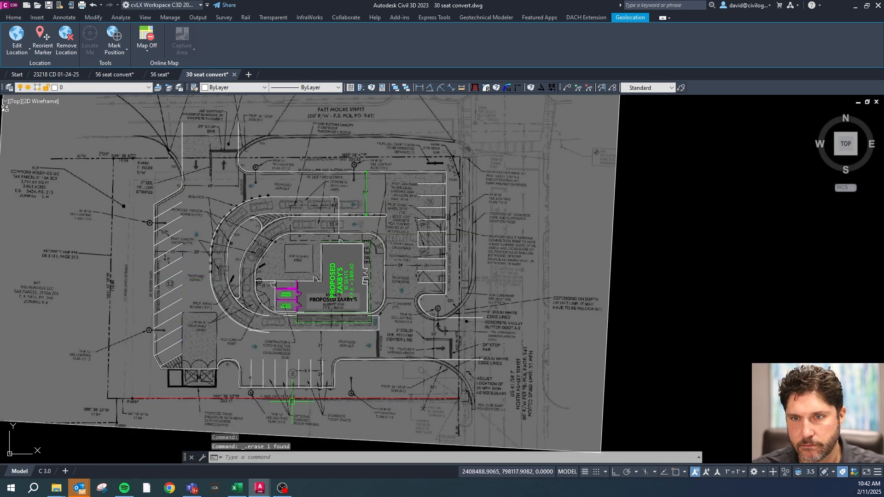
- Erase the three misaligned arcs on the drive-thru's southwest curve, including the outer lane edge, lane divider and island's west side
scroll(442, 385, "up", 2)
scroll(157, 290, "up", 6)
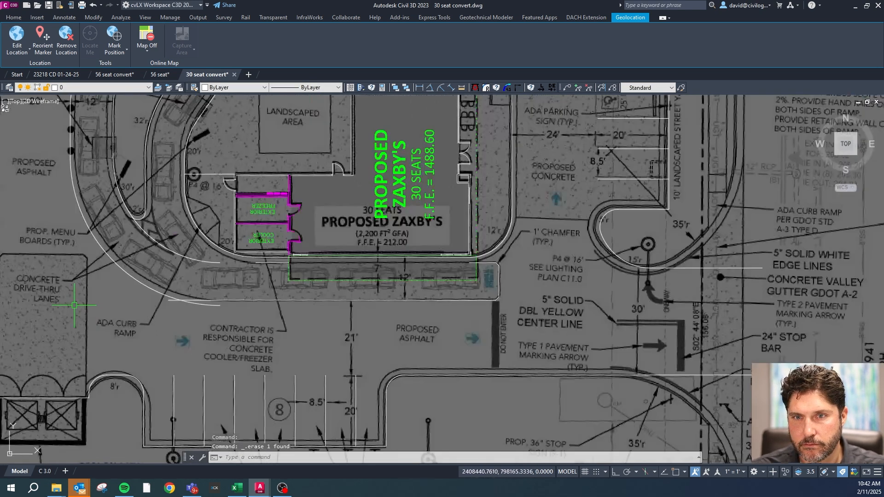
key("Escape")
key("Escape")
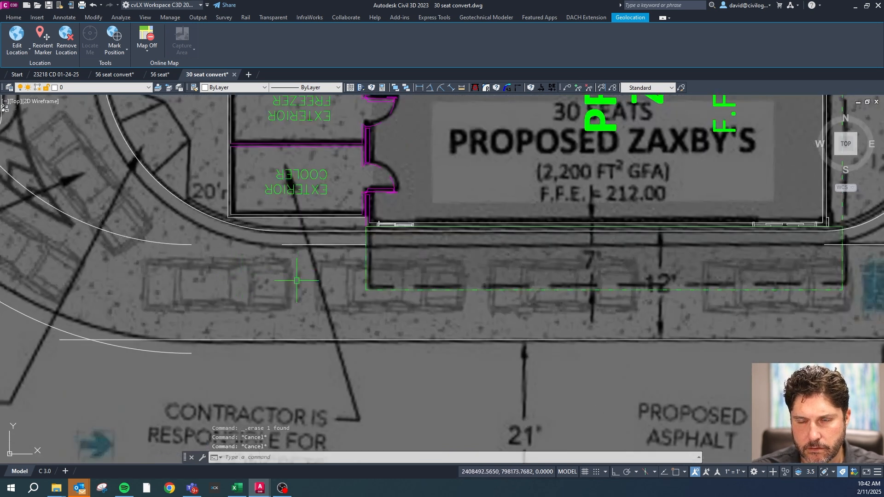
scroll(262, 270, "down", 2)
scroll(222, 257, "up", 2)
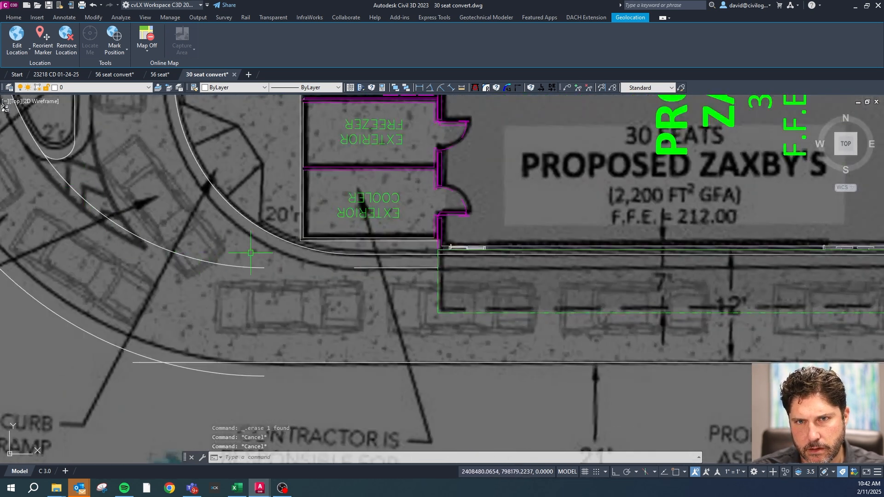
scroll(203, 235, "down", 4)
scroll(211, 266, "up", 4)
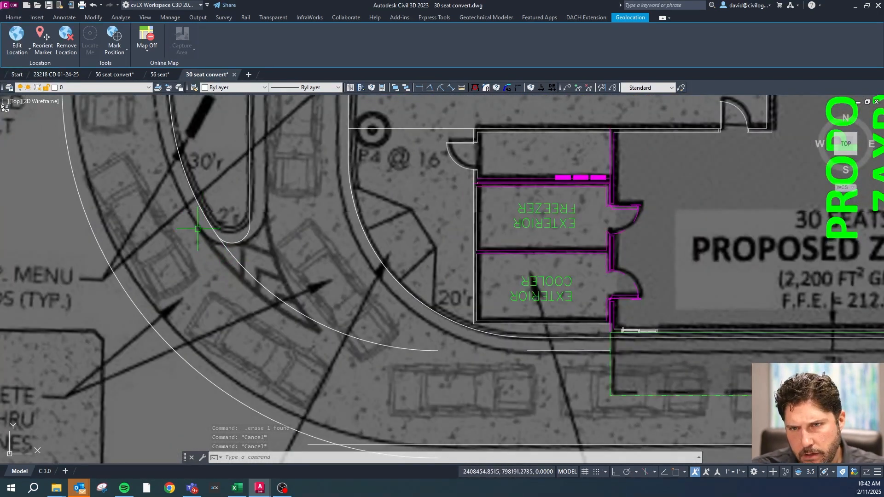
key("Escape")
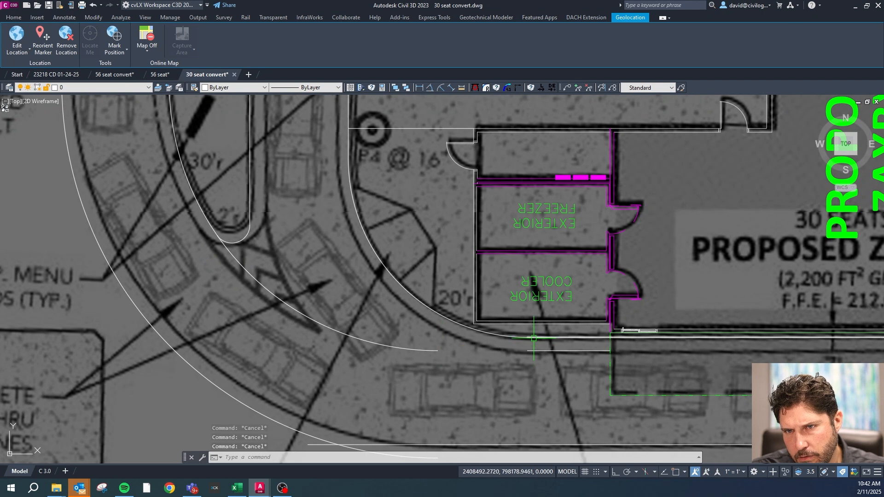
scroll(310, 350, "down", 2)
left_click(298, 318)
left_click(286, 320)
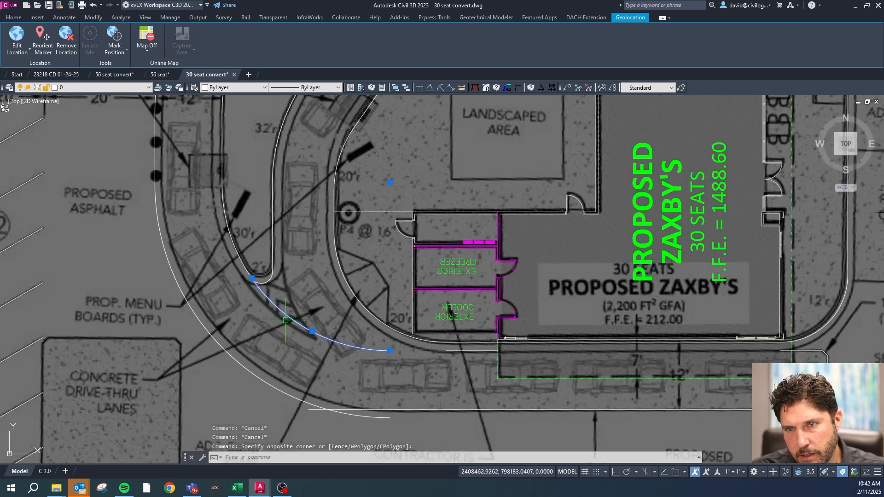
left_click(240, 264)
key("Delete")
key("Escape")
key("Escape")
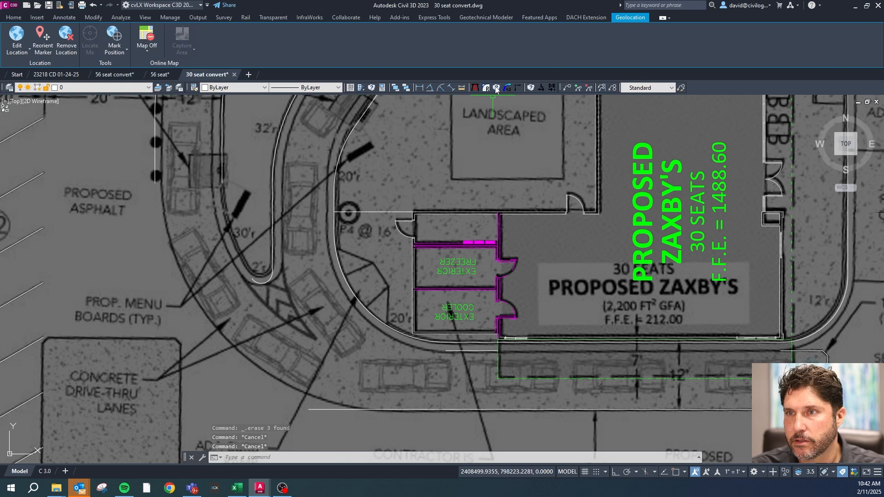
left_click(496, 88)
type("30")
key("Return")
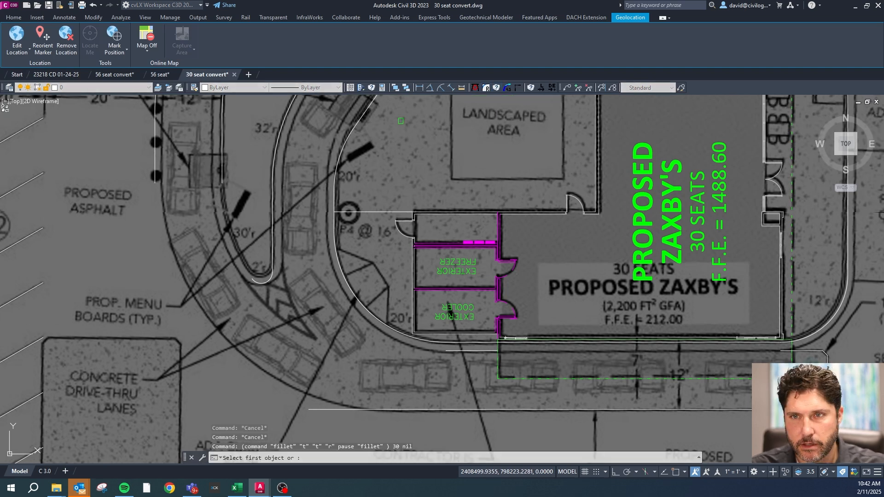
left_click(224, 168)
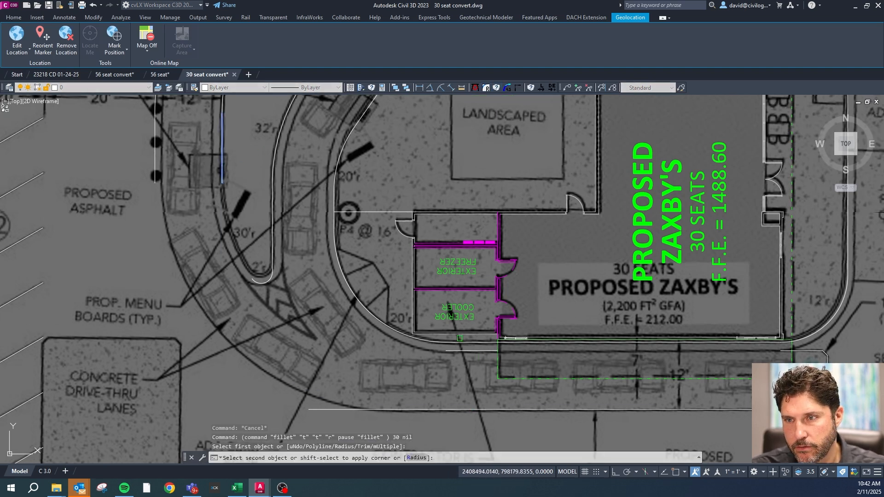
key("Escape")
key("Escape")
key("Escape")
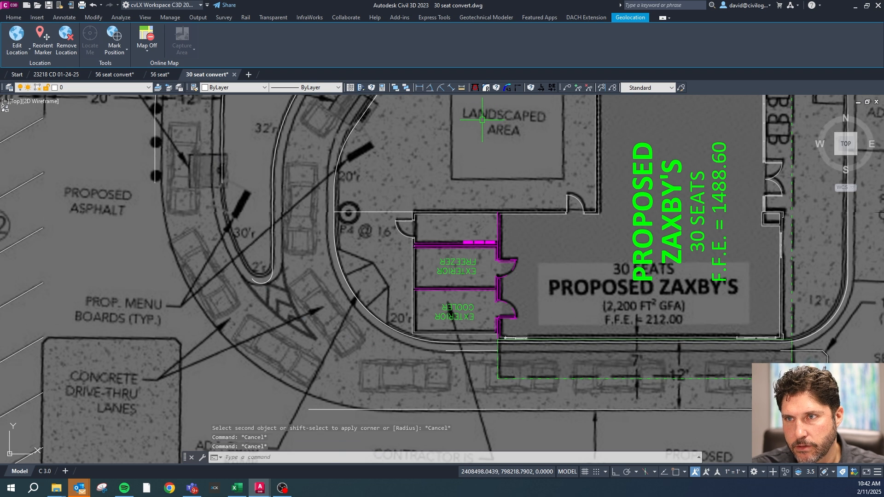
- Fillet the curb line south of the building with the drive-thru island's west vertical line at radius 30, without trimming
left_click(487, 88)
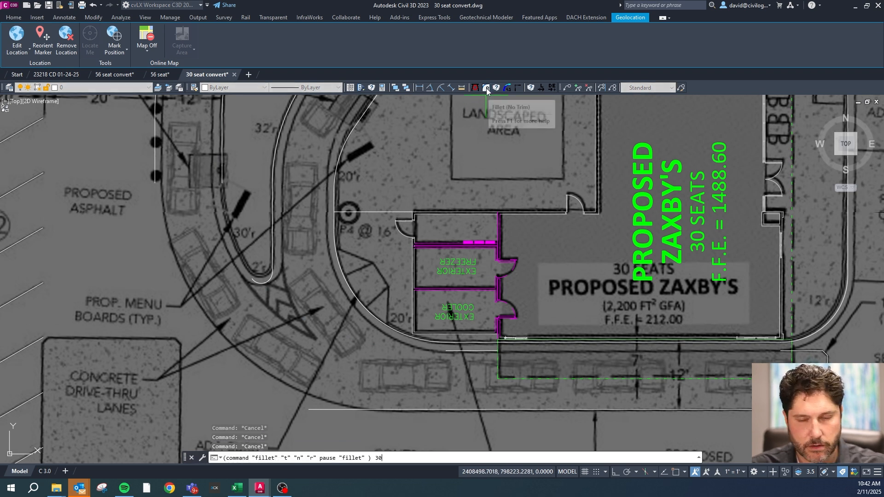
left_click(459, 342)
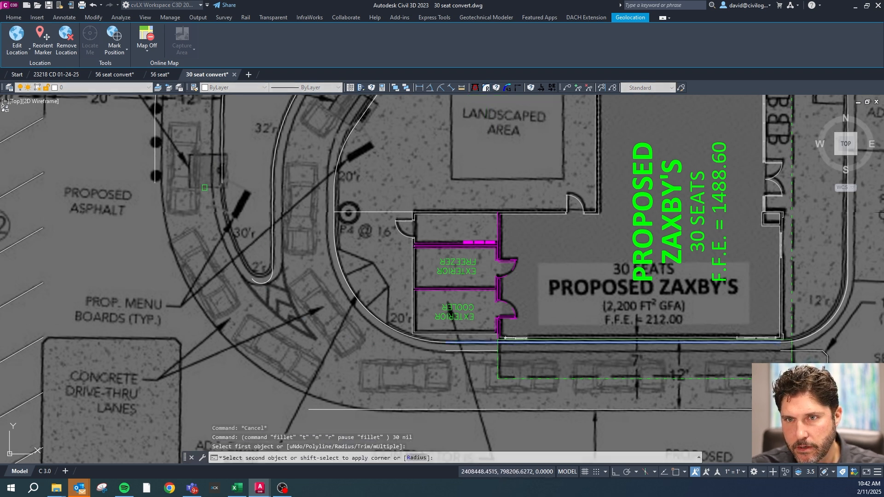
key("Escape")
scroll(272, 301, "up", 2)
key("Escape")
key("Escape")
scroll(257, 272, "up", 2)
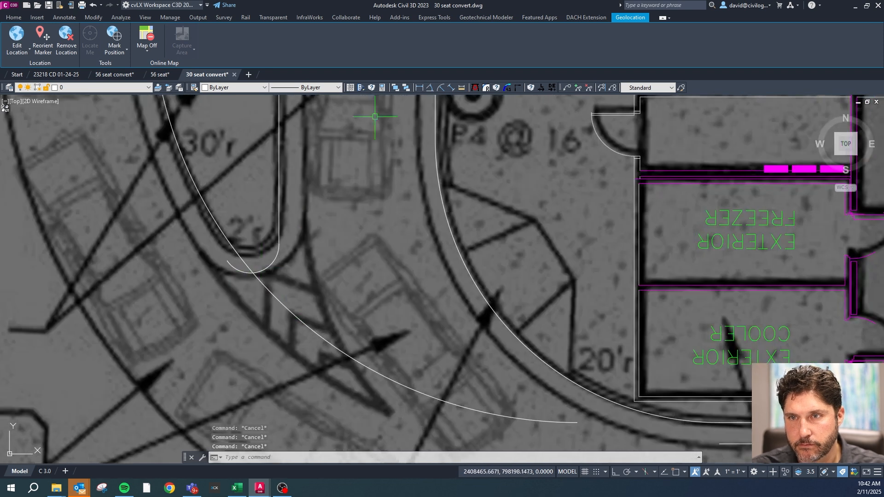
- Try to fillet the drive-thru island's east line with the radius 30 arc at radius 2, trimming both
left_click(496, 87)
type("2")
key("Return")
left_click(278, 203)
left_click(212, 220)
key("Escape")
key("Escape")
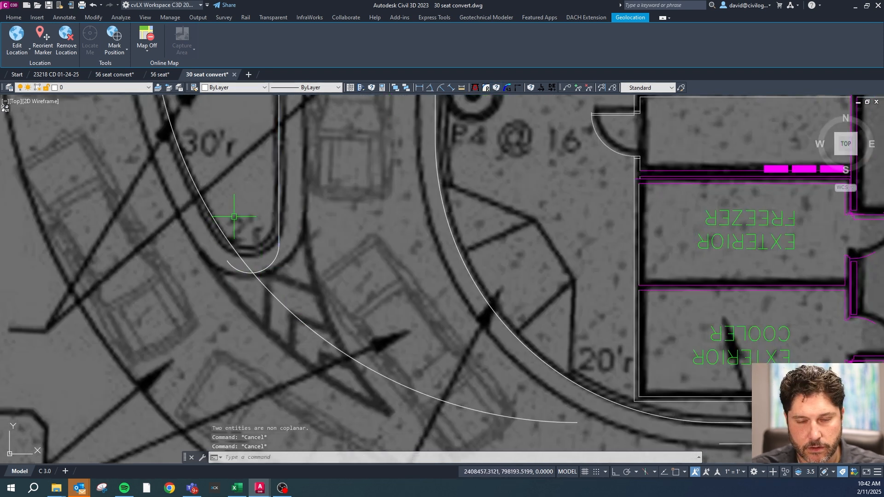
- Try to fillet the island's east line and the radius 30 arc at radius 2 without trimming
left_click(486, 88)
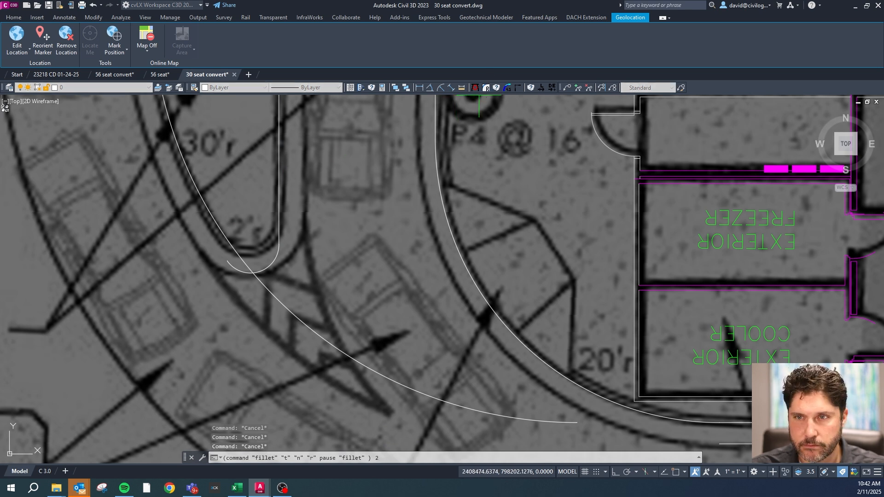
type("2")
key("Return")
left_click(278, 185)
left_click(226, 230)
key("Escape")
left_click(226, 217)
key("Escape")
key("Escape")
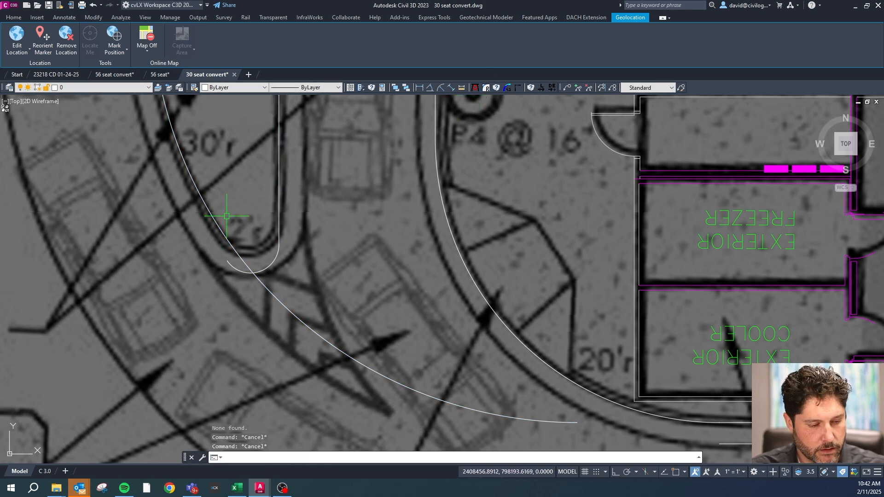
key("Return")
left_click(226, 216)
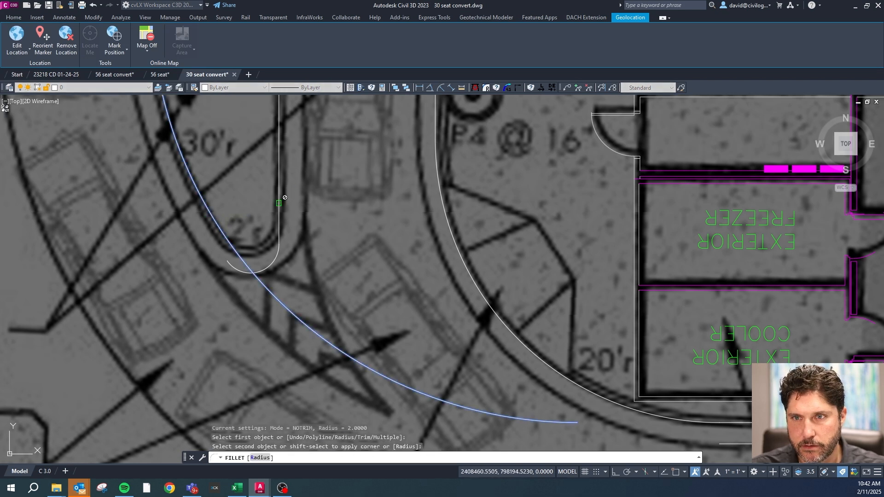
left_click(278, 203)
key("Escape")
- Inspect the island's east line, the radius 30 arc, the curb arc southwest of the building and the building block individually
left_click_drag(296, 198, 197, 225)
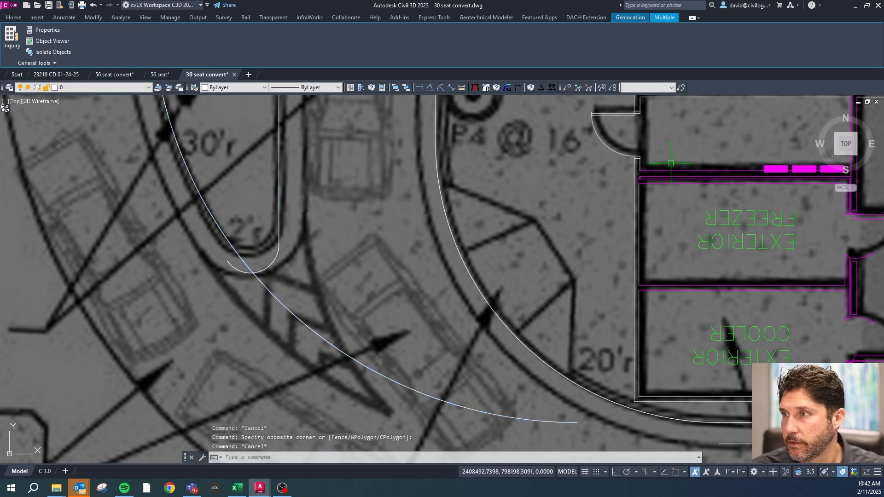
key("Escape")
left_click(290, 214)
left_click(242, 197)
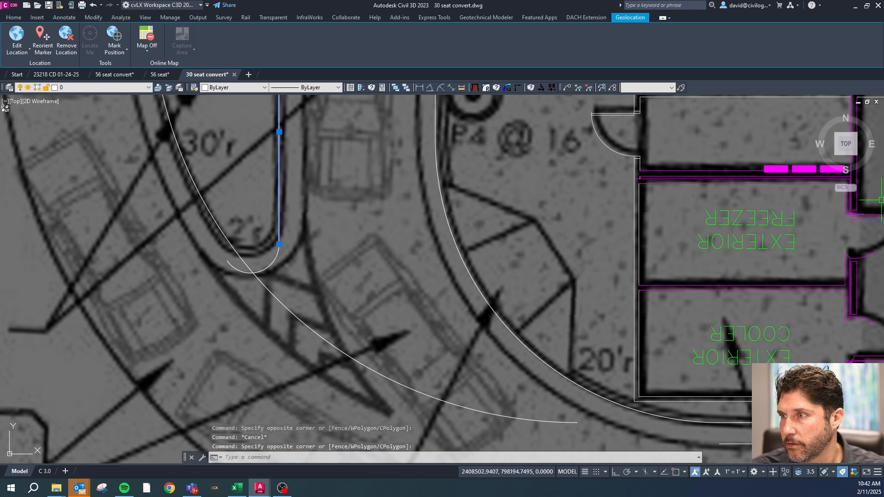
key("Escape")
left_click(231, 174)
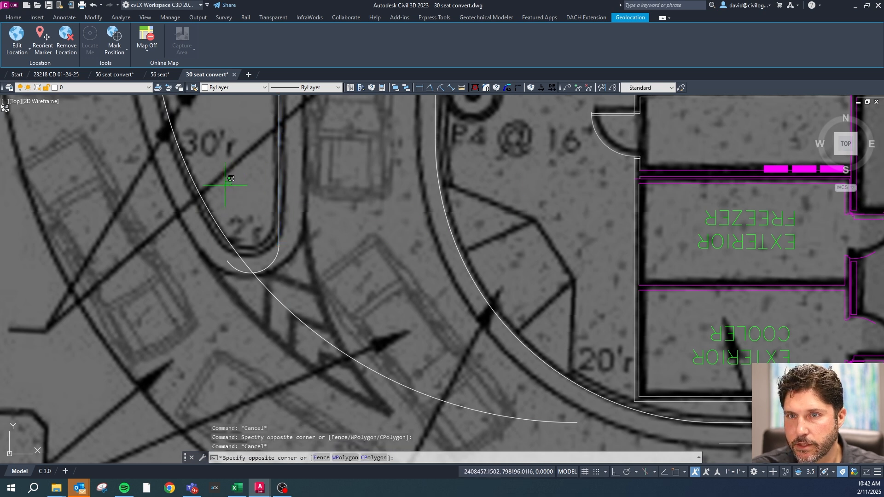
left_click(218, 232)
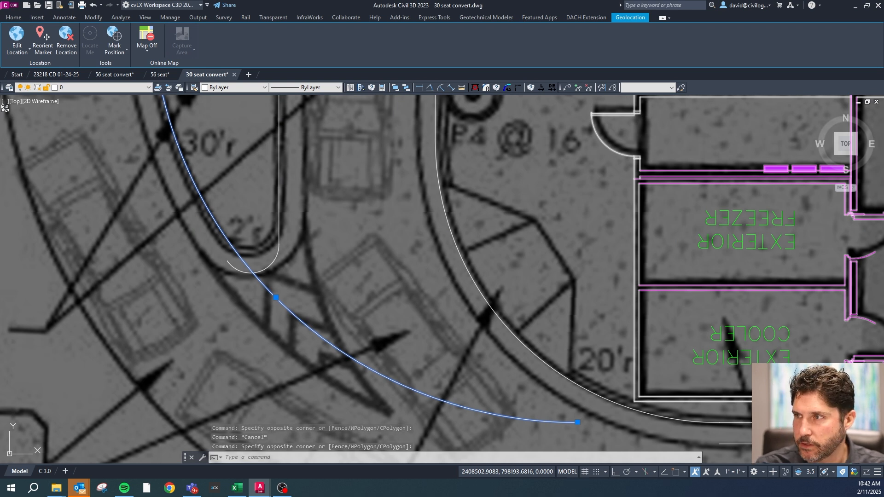
scroll(507, 308, "down", 4)
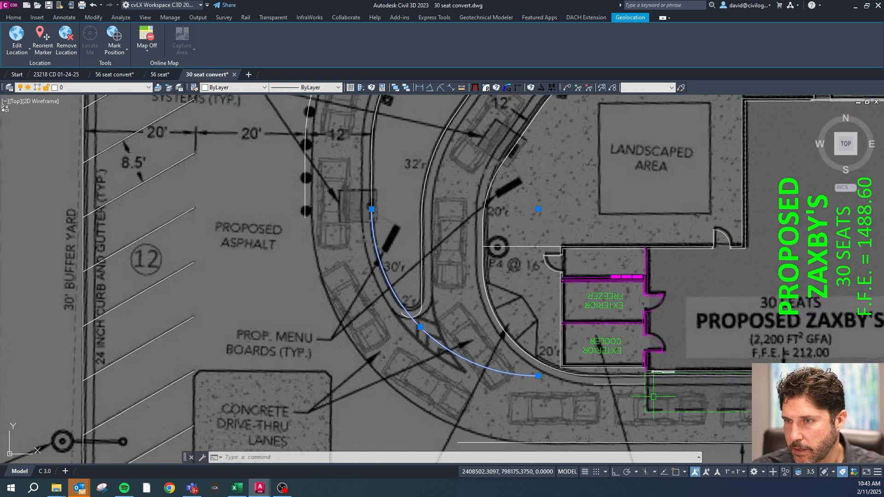
scroll(588, 348, "up", 4)
key("Escape")
left_click(588, 348)
key("Escape")
left_click(472, 345)
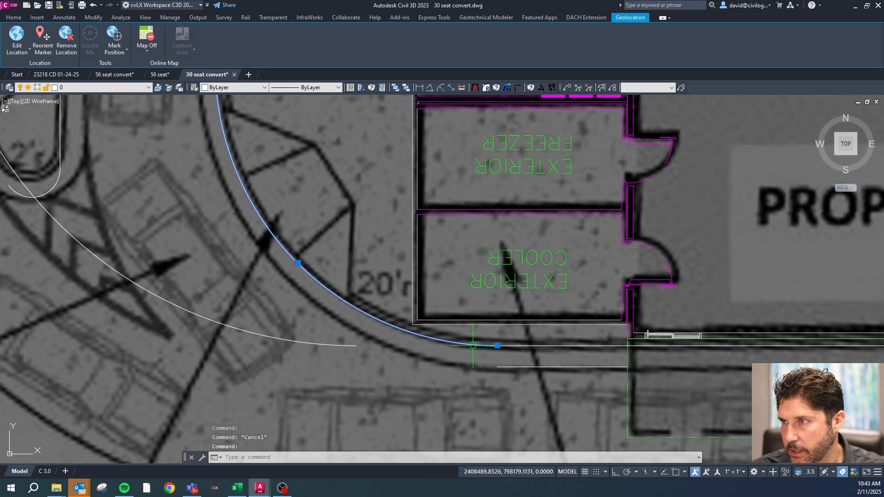
key("Escape")
left_click(620, 348)
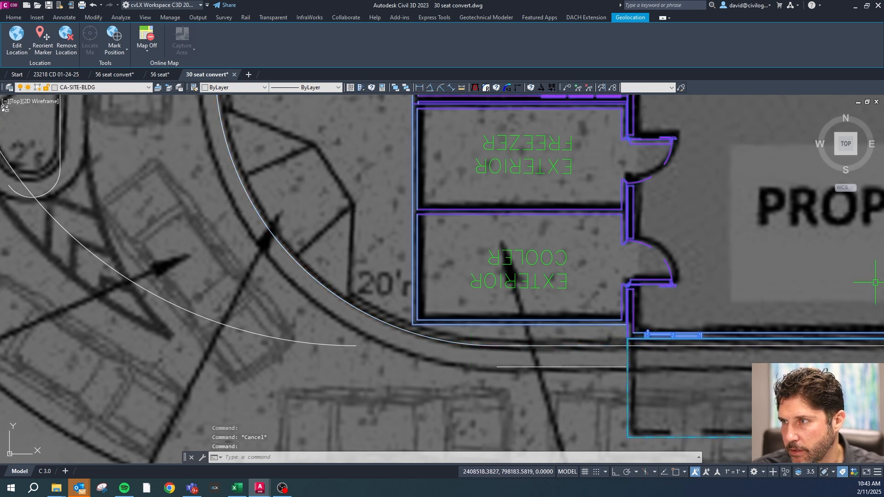
scroll(423, 322, "down", 5)
left_click(355, 328)
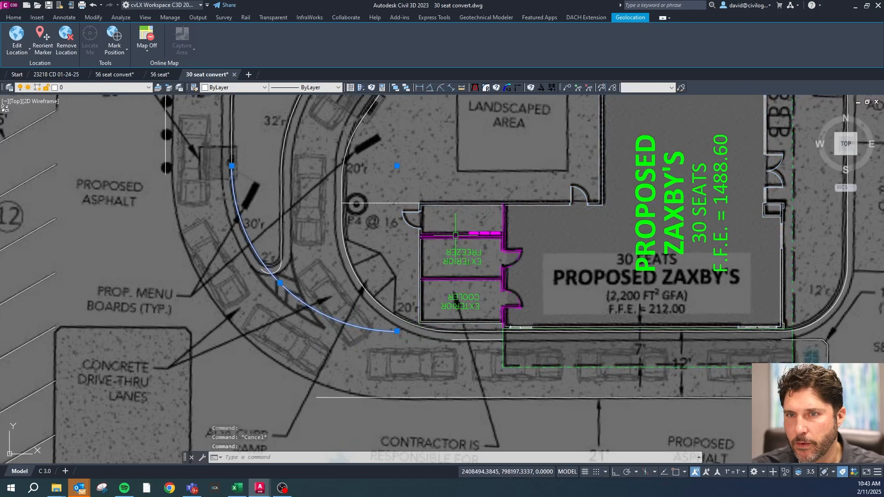
key("Escape")
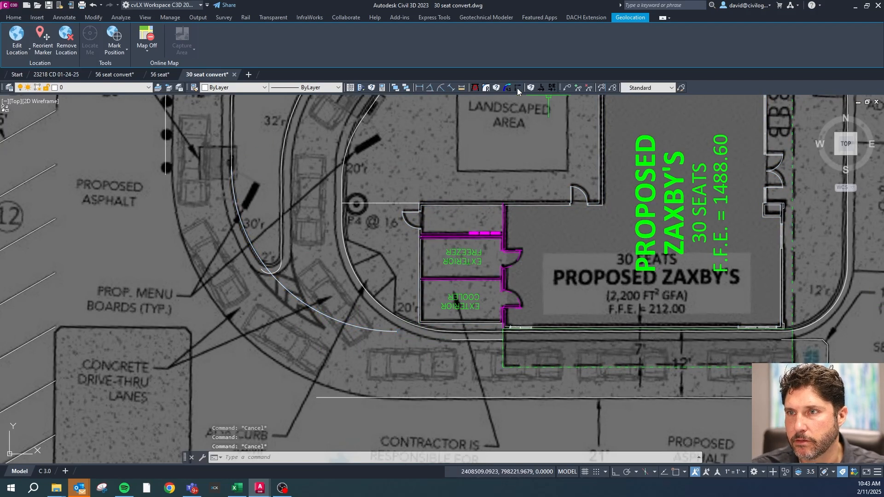
- Fillet the island's east line with the radius 30 arc at radius 2 without trimming, and erase the old misaligned tip arc
left_click(487, 89)
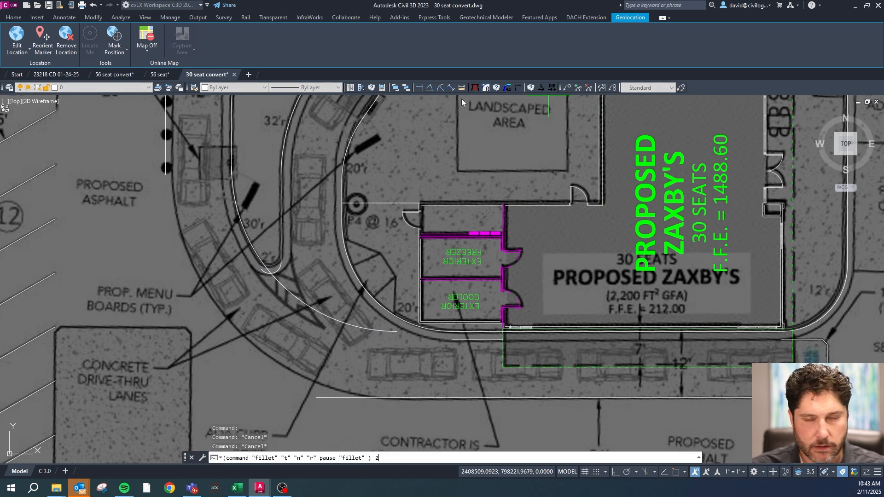
left_click(283, 250)
left_click(268, 271)
key("Escape")
scroll(269, 270, "up", 4)
left_click(276, 274)
key("Delete")
- Stretch the south end of the island's east line back to the endpoint of the radius 2 tip arc
left_click(302, 257)
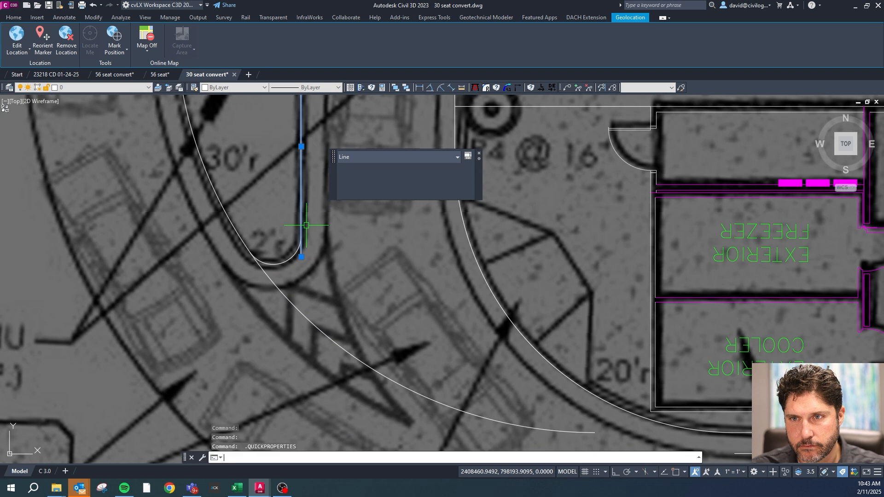
type("e")
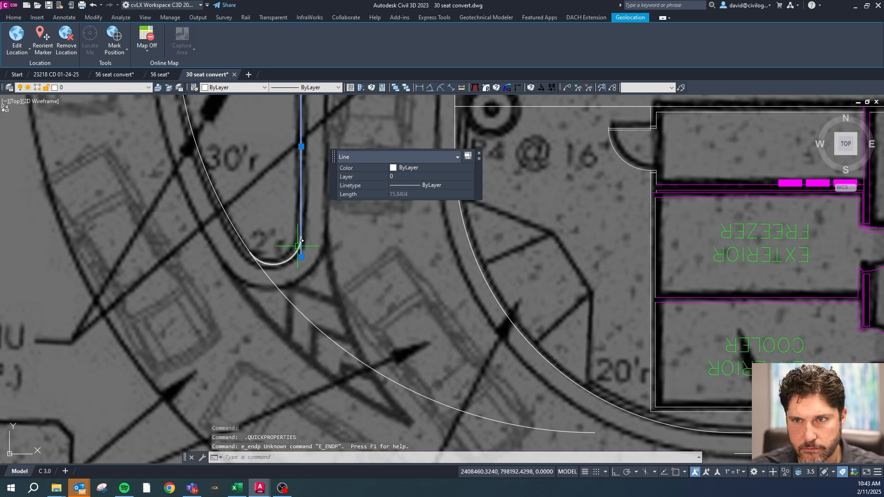
left_click(302, 257)
right_click(300, 233, "shift")
left_click(322, 283)
key("Escape")
key("Escape")
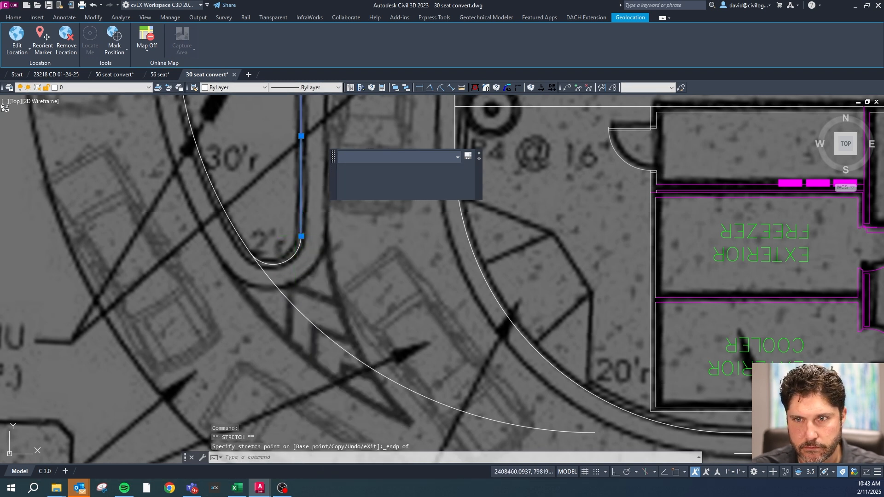
- Break the radius 30 arc at the west endpoint of the island's radius 2 tip arc
type("bb")
left_click(274, 286)
left_click(275, 284)
right_click(266, 266, "shift")
left_click(295, 83)
key("Escape")
key("Escape")
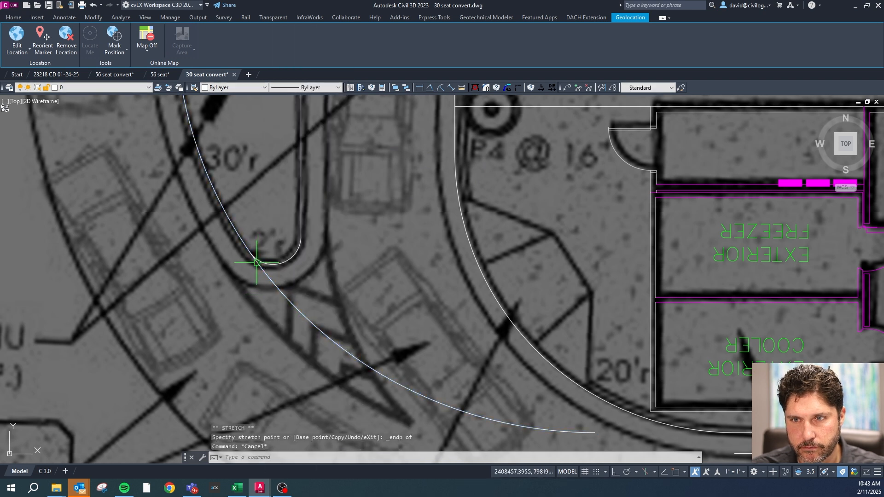
- Offset the arc segment beyond the island tip 1.5 to the southwest and erase the original segment
type("o")
key("Return")
type("1.5")
key("Return")
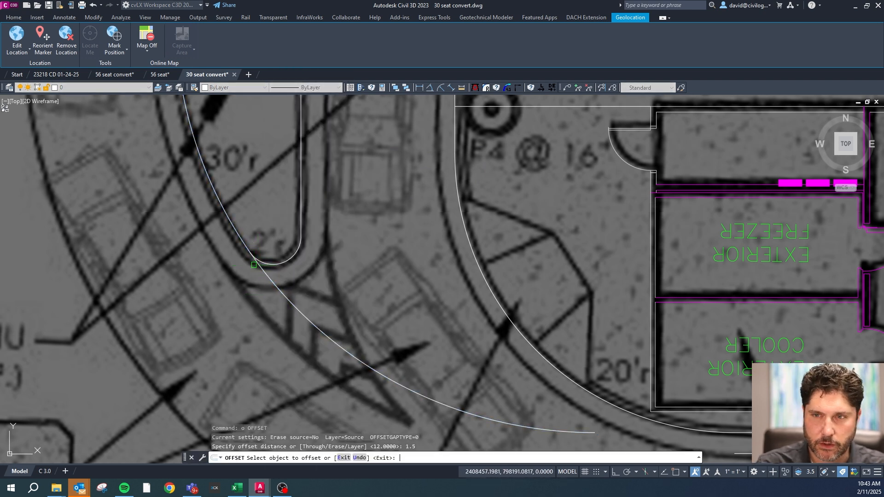
left_click(290, 301)
left_click(258, 288)
scroll(255, 284, "down", 5)
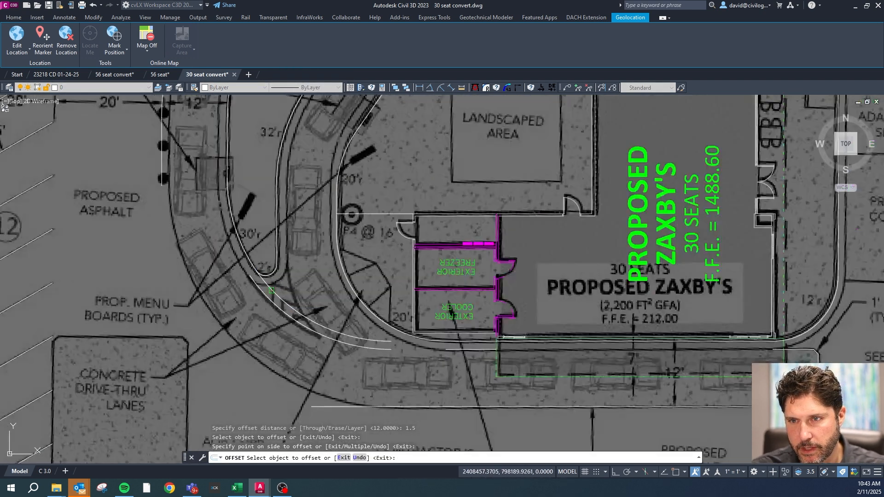
key("Escape")
left_click(369, 340)
key("Delete")
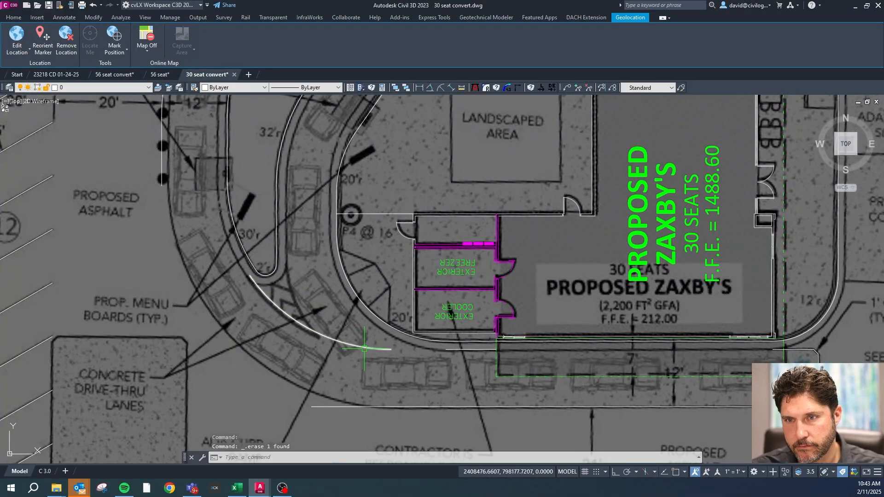
- Offset the island's east vertical line 1.5 to the east for the outer curb edge
scroll(313, 333, "up", 2)
key("Escape")
key("Escape")
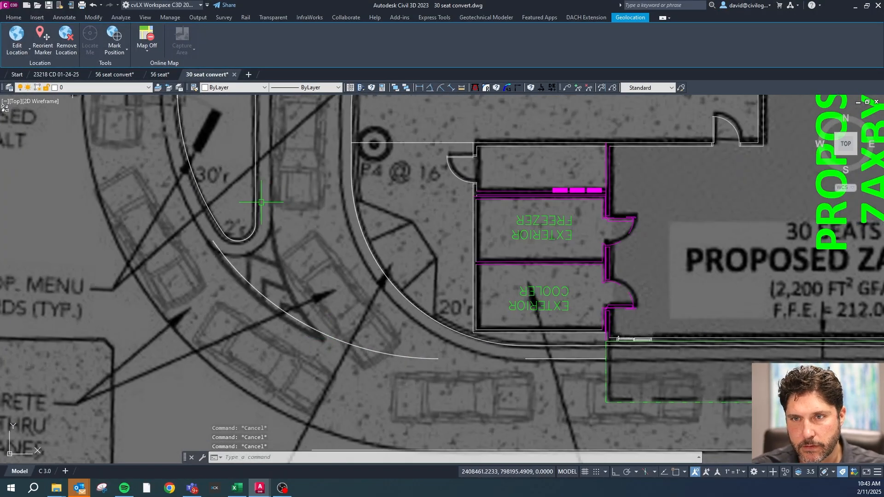
type("o")
key("Return")
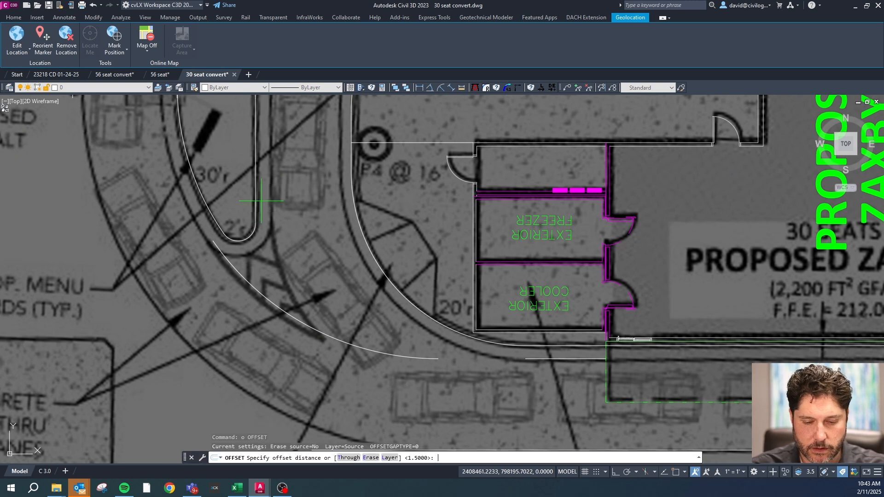
type("1.5")
key("Return")
left_click(258, 200)
left_click(266, 203)
key("Escape")
key("Escape")
key("Escape")
key("Escape")
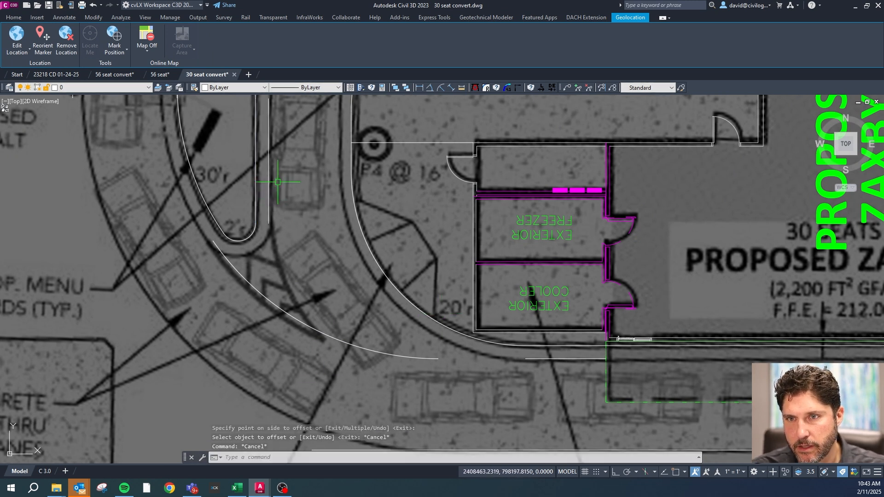
- Try to fillet the island's outer east line with the offset southwest arc at radius 32, trimming both
left_click(500, 89)
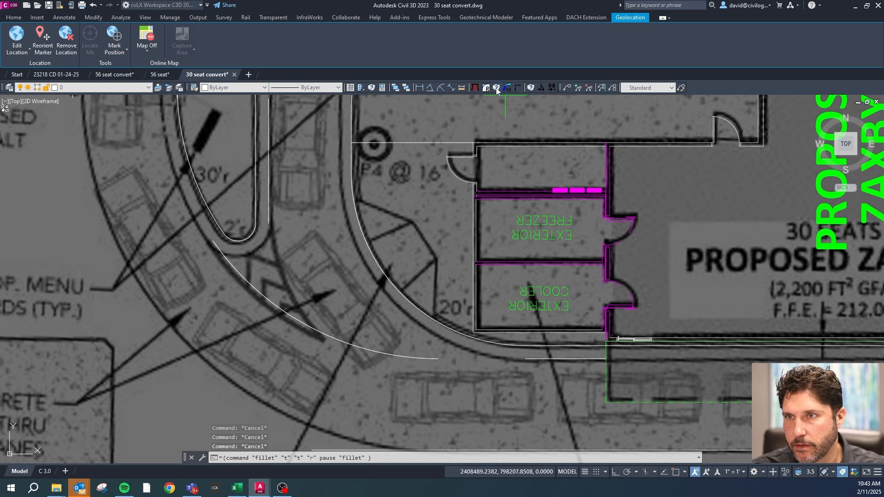
type("32")
key("Return")
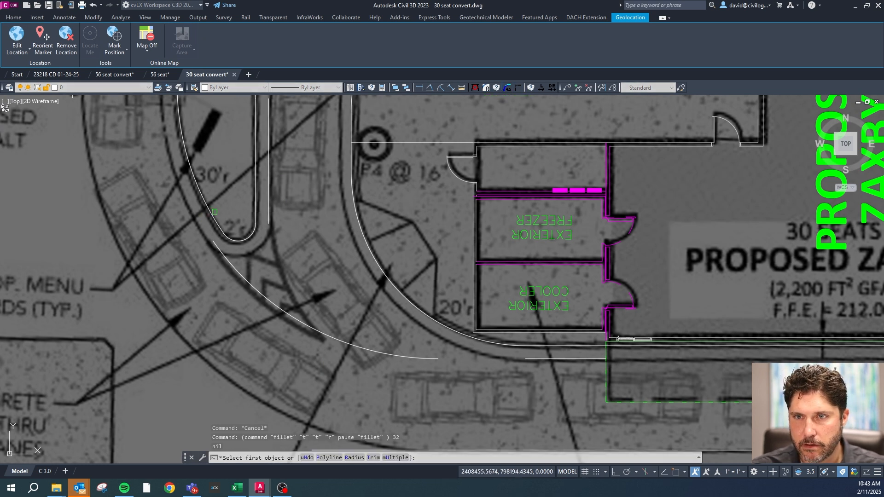
left_click(269, 210)
left_click(385, 355)
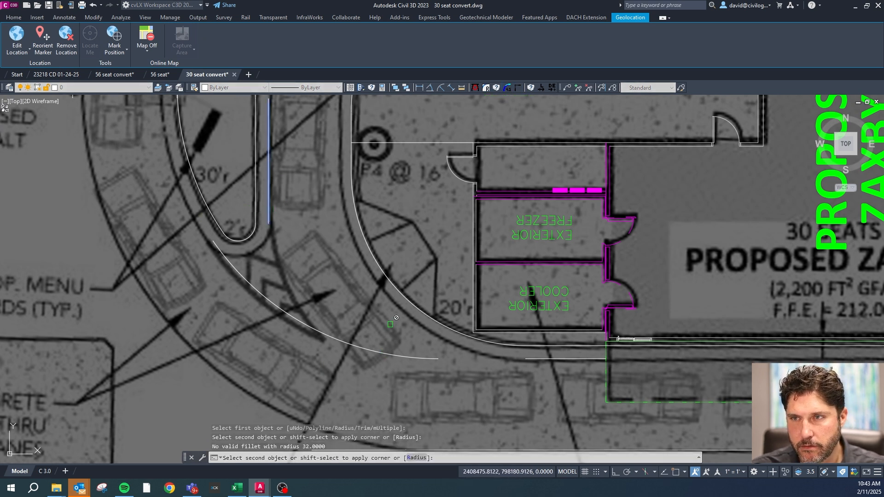
key("Escape")
key("Escape")
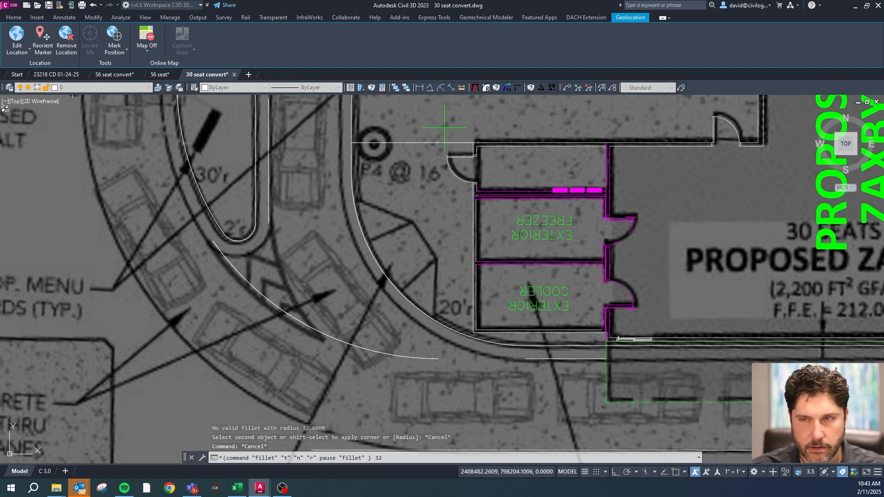
- Try a radius 32 fillet without trimming between the island's outer east line and the offset southwest arc
key("Return")
left_click(268, 211)
left_click(346, 343)
key("Escape")
left_click(344, 342)
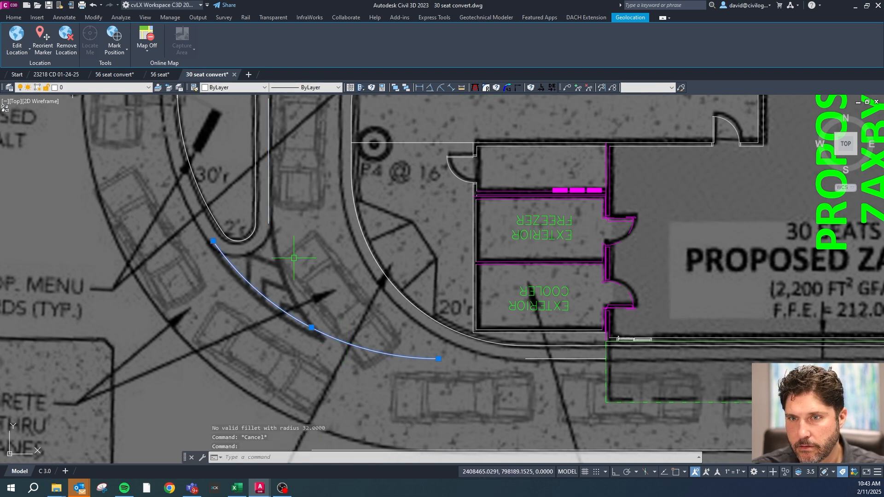
left_click(268, 215)
key("Escape")
- Try a radius 32 tangent arc from the south end of the island's outer east line and erase it
type("at")
key("Return")
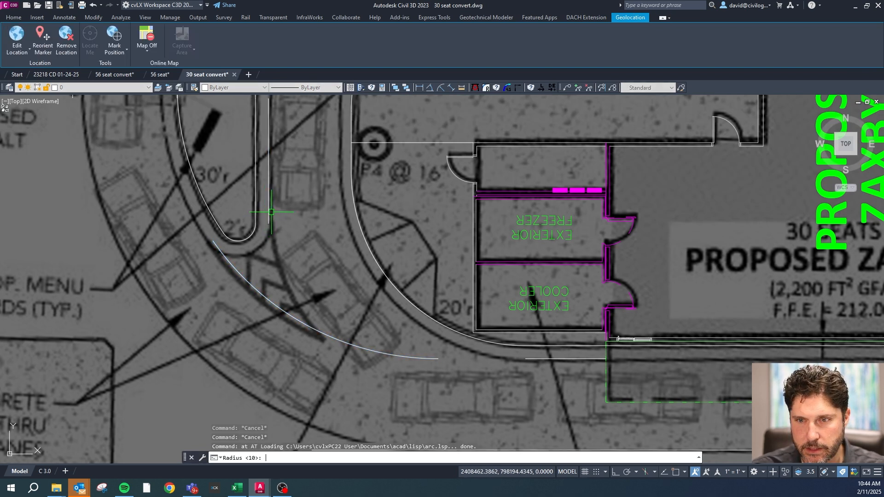
type("32")
key("Return")
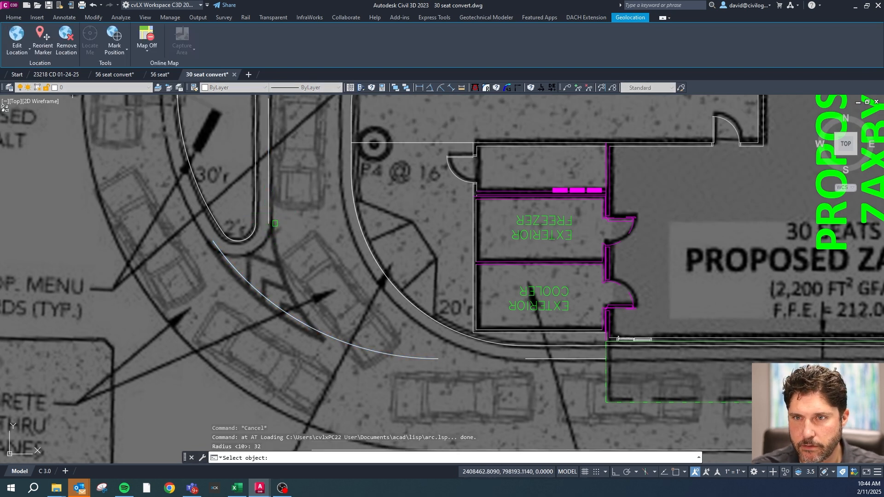
left_click(274, 224)
left_click(308, 249)
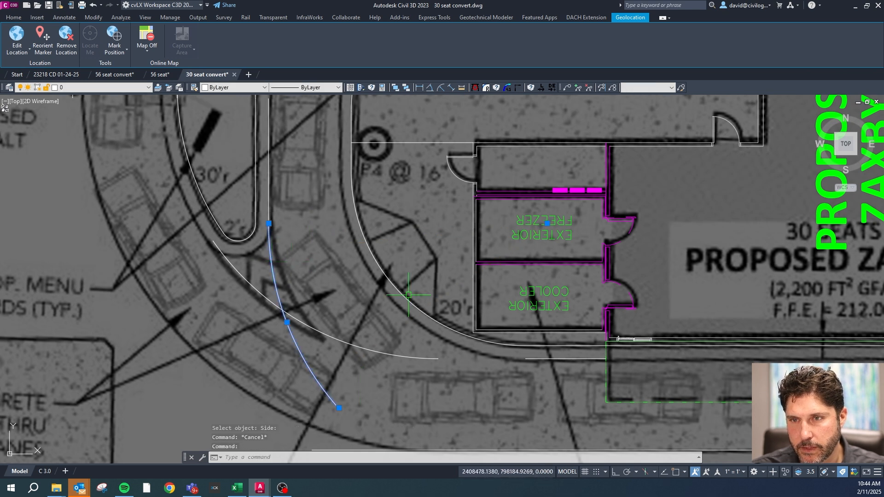
key("Delete")
key("Escape")
- Draw a radius 20 tangent arc curving southeast from the south end of the island's outer east line
type("at")
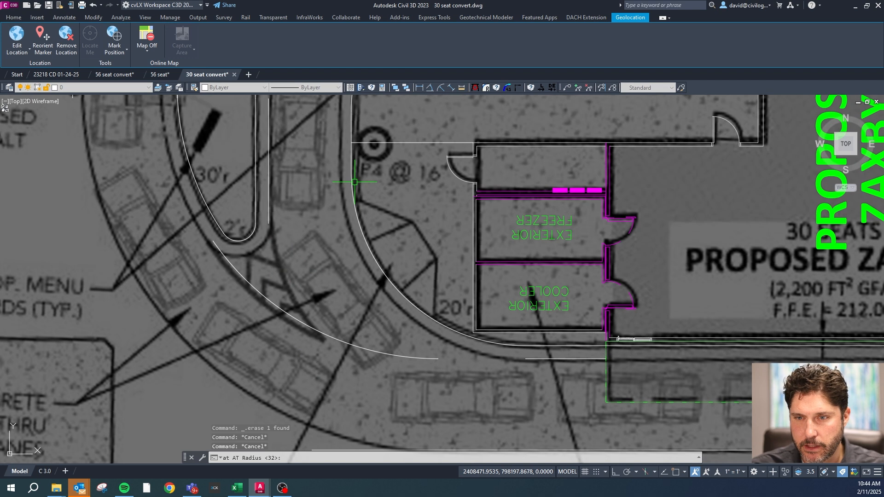
key("Return")
type("20")
key("Return")
left_click(269, 205)
left_click(310, 300)
- Move the radius 20 arc a short distance straight north with ortho on, and erase the straight line above it
left_click(273, 255)
type("m")
key("Return")
left_click(307, 257)
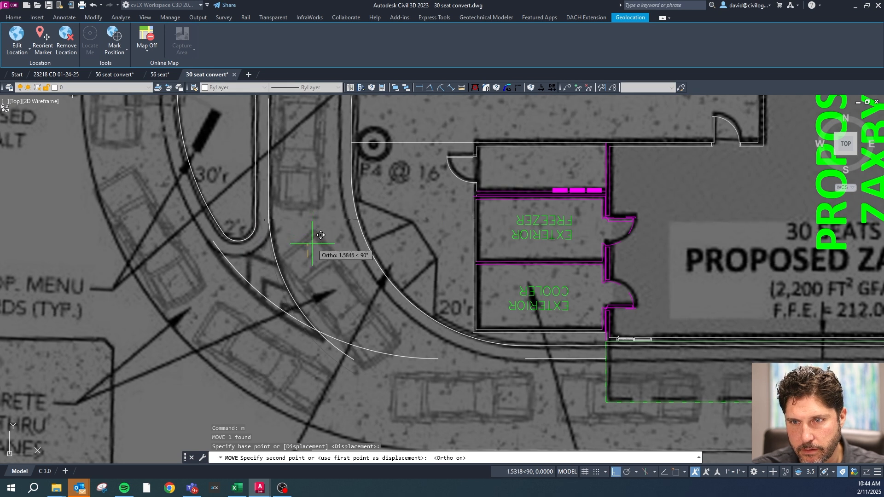
key("F8")
key("Escape")
left_click(270, 187)
key("Delete")
- Join the radius 20 arc and the offset southwest arc in a sharp point with a radius 0 fillet
key("ctrl+f")
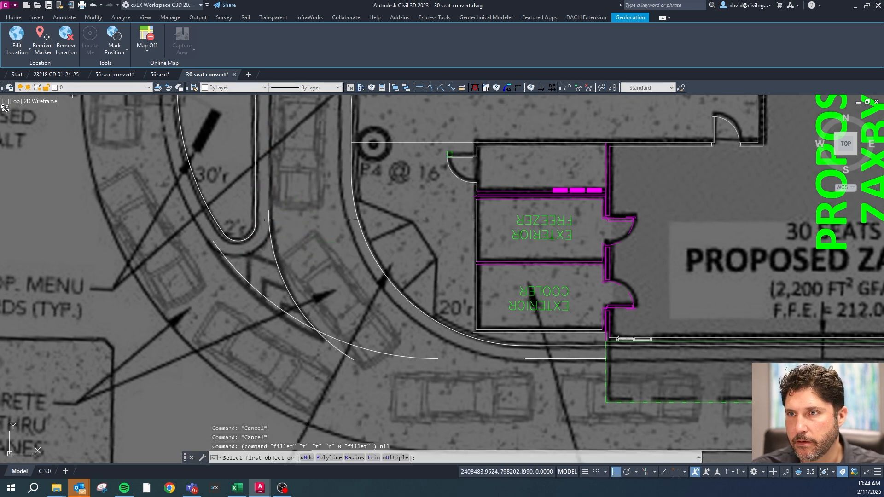
left_click(282, 272)
key("Escape")
- Fillet the drive-thru's outer west line with its outer south line at radius 42, trimming both
scroll(298, 317, "down", 5)
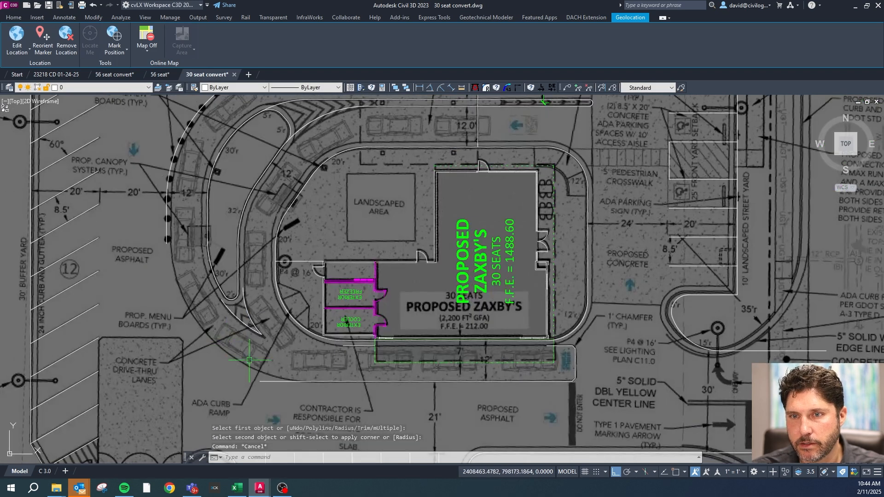
scroll(258, 286, "up", 2)
scroll(297, 183, "up", 2)
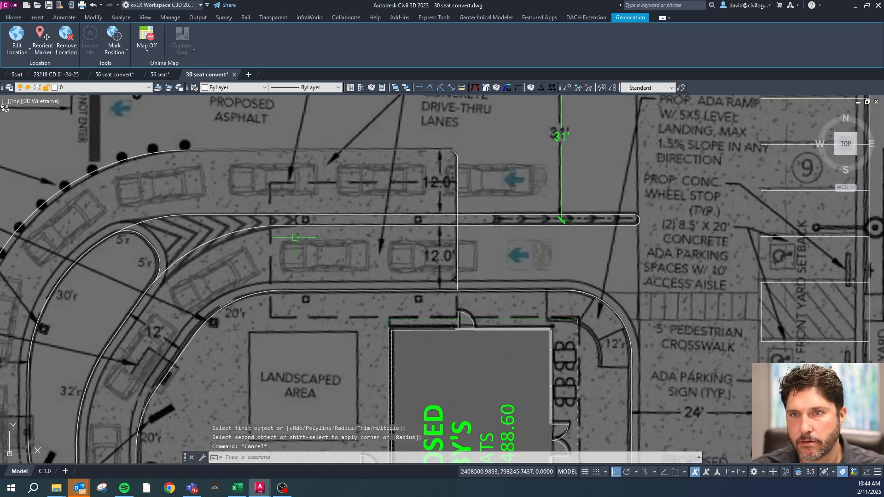
scroll(298, 198, "down", 4)
scroll(170, 336, "up", 2)
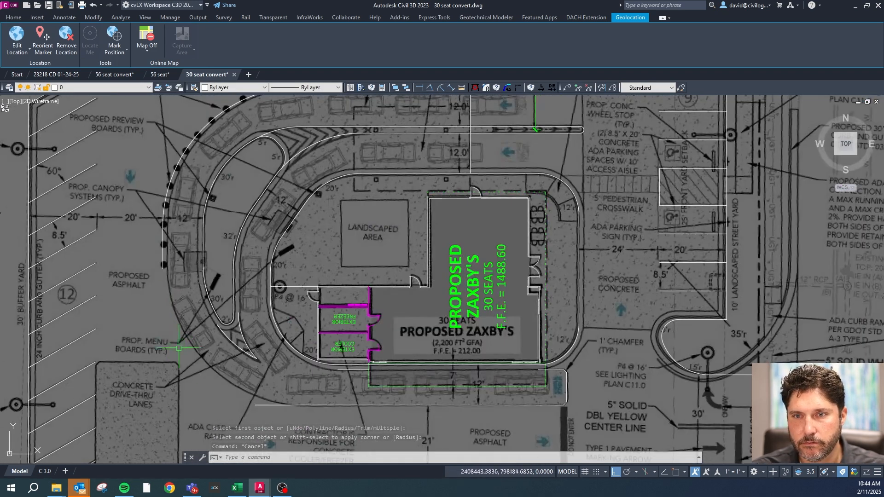
scroll(238, 389, "up", 2)
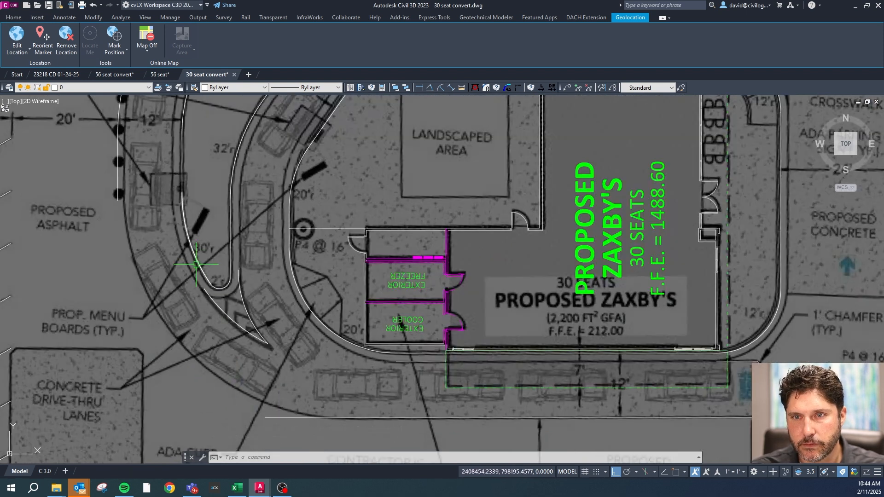
left_click(497, 89)
type("42")
key("Return")
left_click(121, 169)
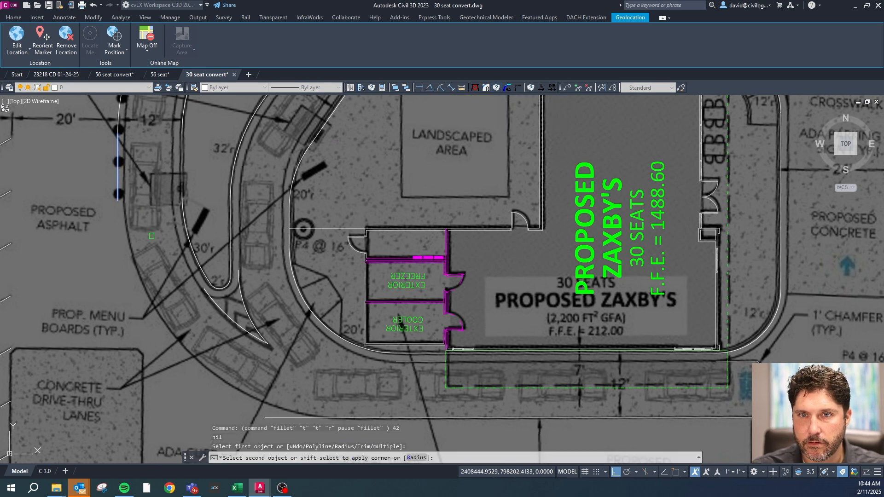
left_click(362, 417)
scroll(276, 368, "down", 2)
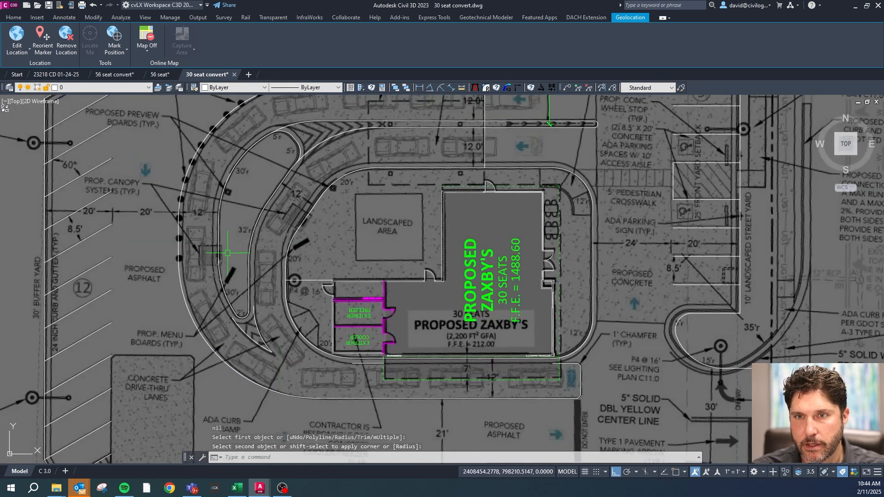
key("Escape")
- Offset the drive-thru's outer west line 1 to the east
scroll(211, 201, "up", 3)
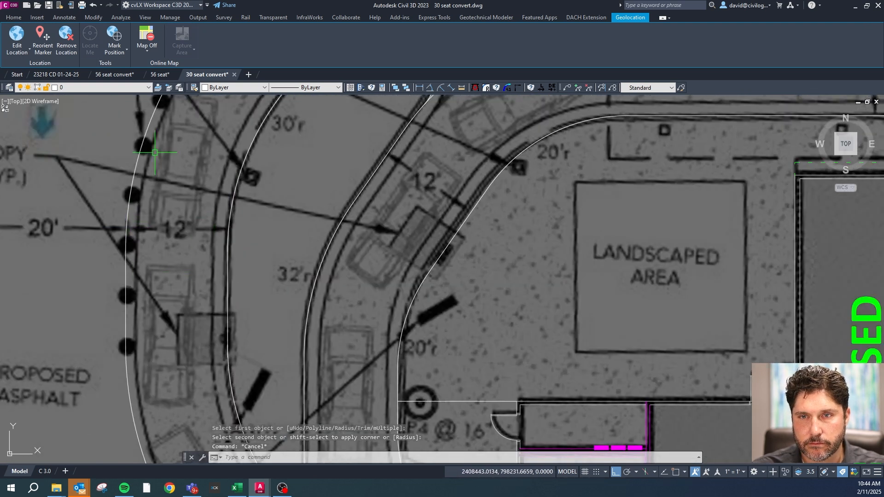
scroll(169, 237, "down", 2)
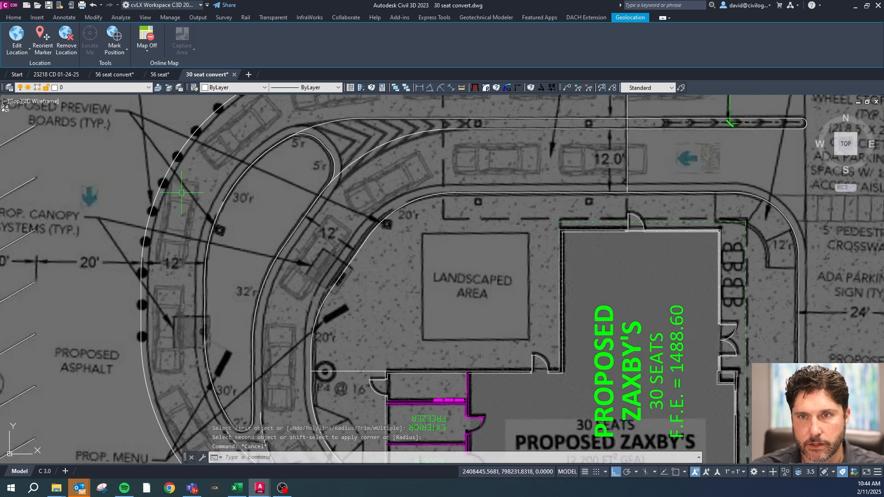
key("Escape")
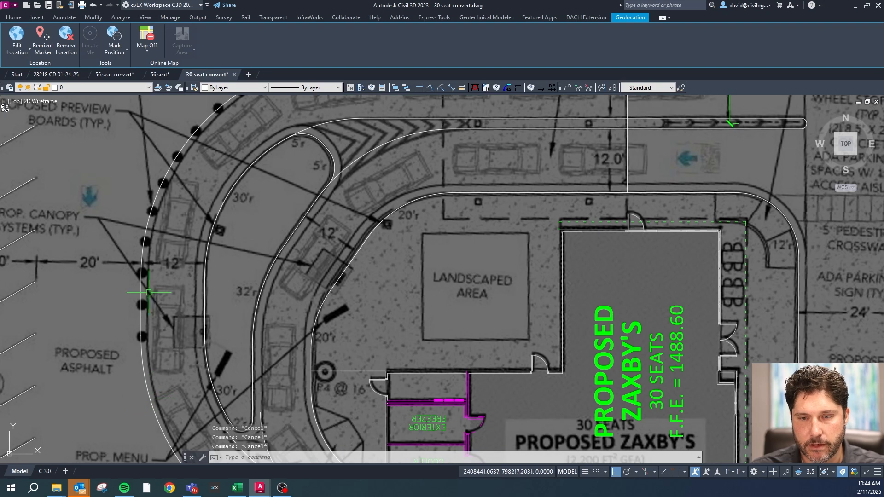
type("o")
key("Return")
type("1")
key("Return")
scroll(146, 276, "up", 2)
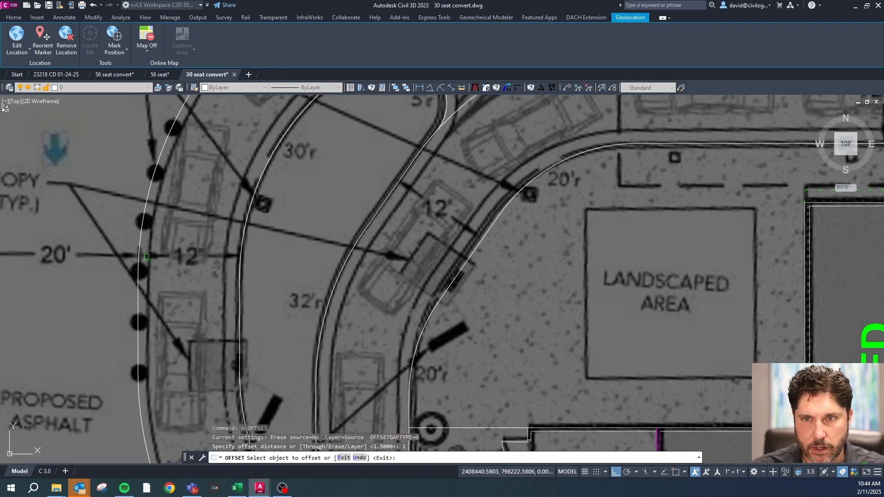
left_click(136, 297)
left_click(158, 258)
scroll(161, 248, "down", 3)
scroll(203, 177, "up", 2)
key("Escape")
- Erase the old northwest and southwest corner arcs of the drive-thru's outer edge
scroll(204, 177, "down", 2)
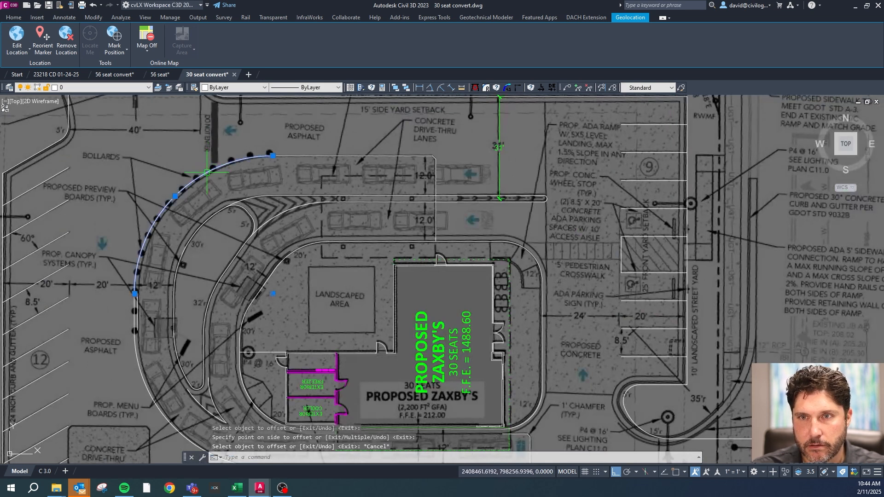
left_click(203, 180)
key("Delete")
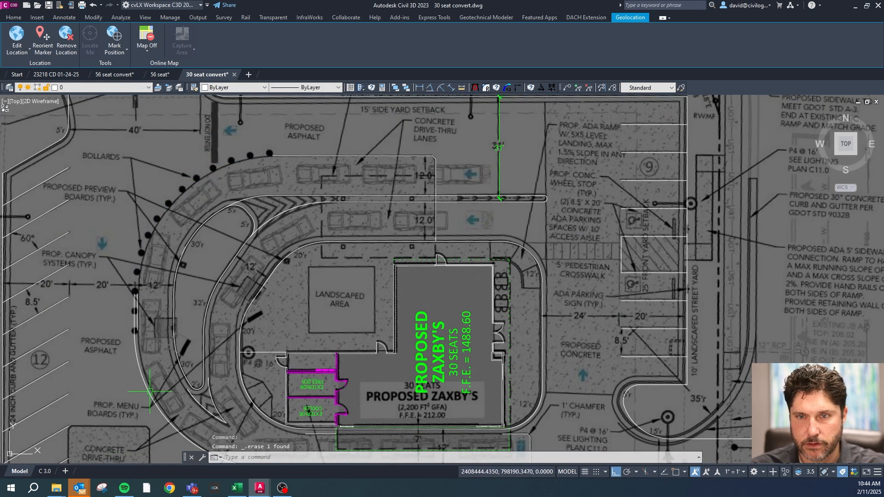
key("Escape")
key("Escape")
- Fillet the drive-thru's outer north line with the offset west line at radius 42, trimming both
left_click(497, 88)
type("42")
key("Return")
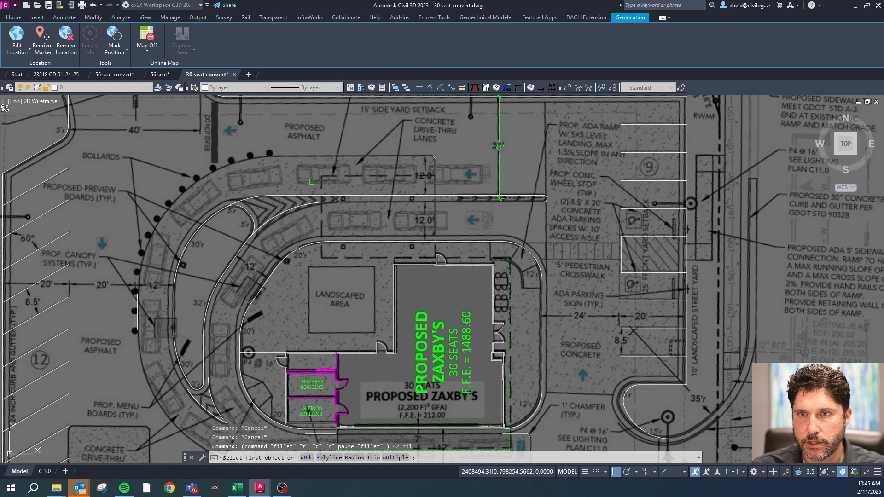
left_click(271, 153)
left_click(135, 312)
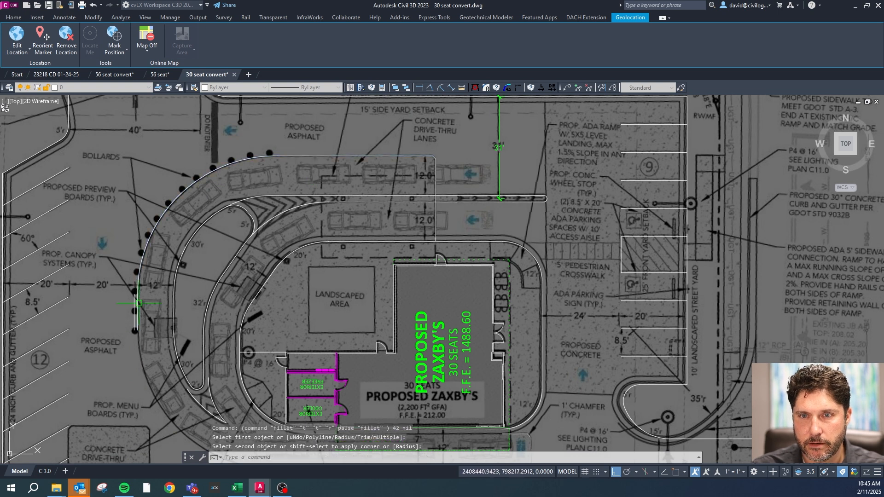
- Fillet the offset west line with the drive-thru's outer south line at the same radius 42
type("f")
key("Return")
left_click(138, 326)
scroll(160, 300, "down", 2)
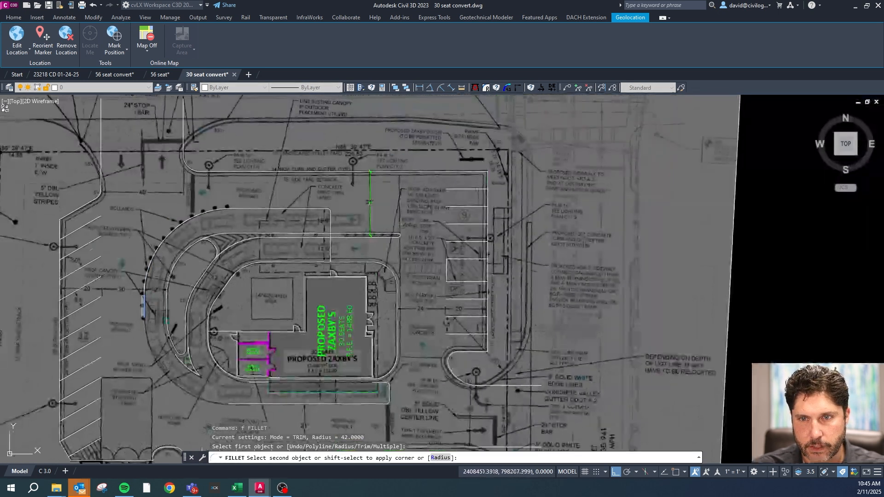
left_click(244, 405)
scroll(147, 304, "up", 2)
key("Escape")
key("Escape")
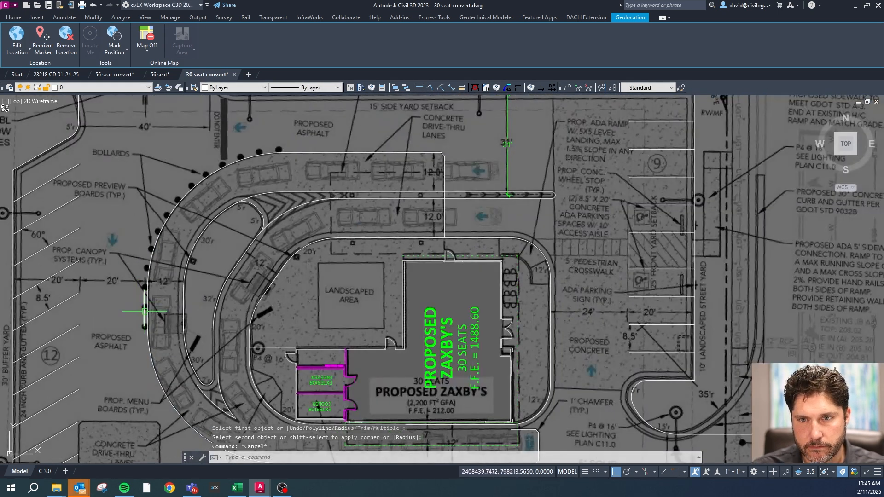
- Erase the original west line left outside the drive-thru's new outer edge
scroll(118, 300, "up", 4)
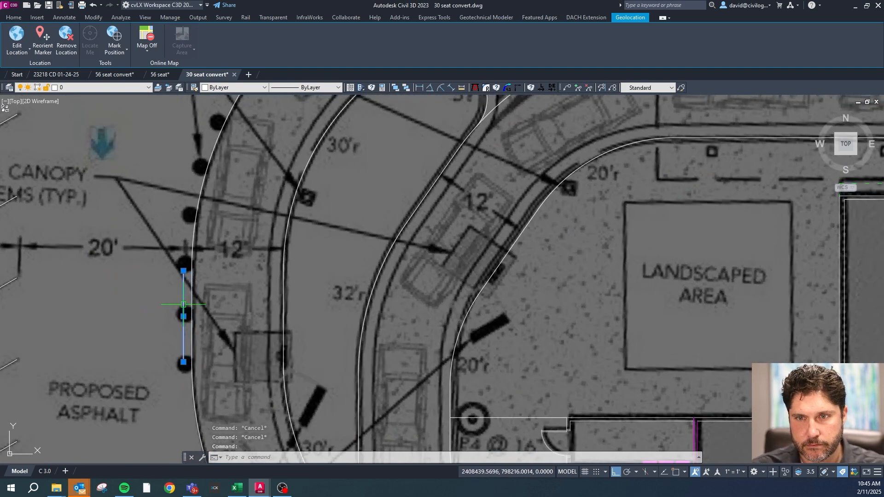
key("Delete")
scroll(165, 305, "down", 6)
key("Escape")
key("Escape")
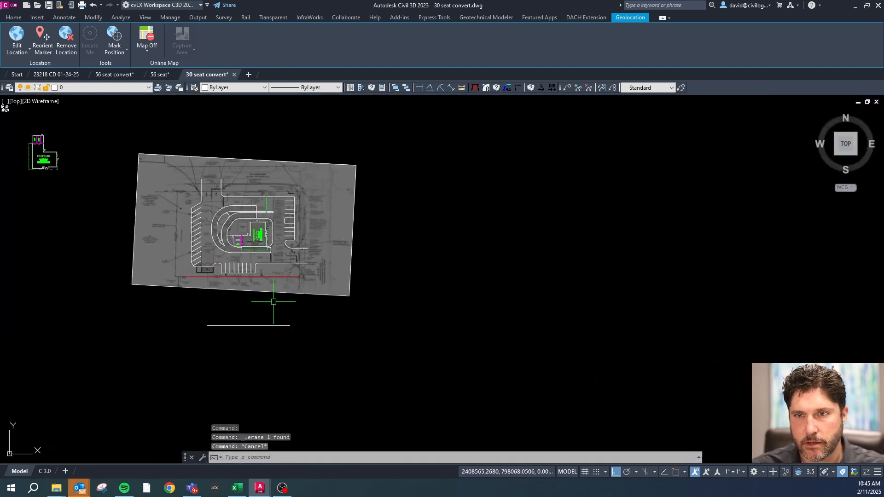
- Assign all traced site linework, without the plan image, to layer CA-SITE-CONC
left_click(317, 272)
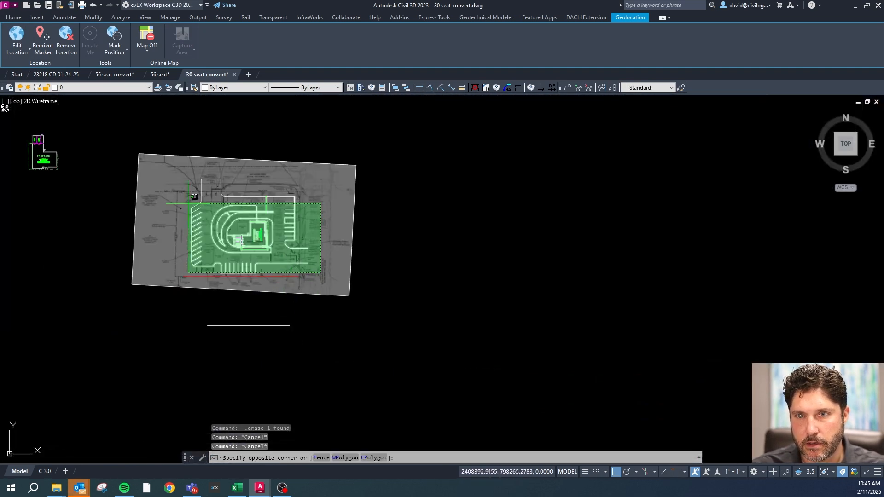
left_click(142, 160)
left_click(173, 151)
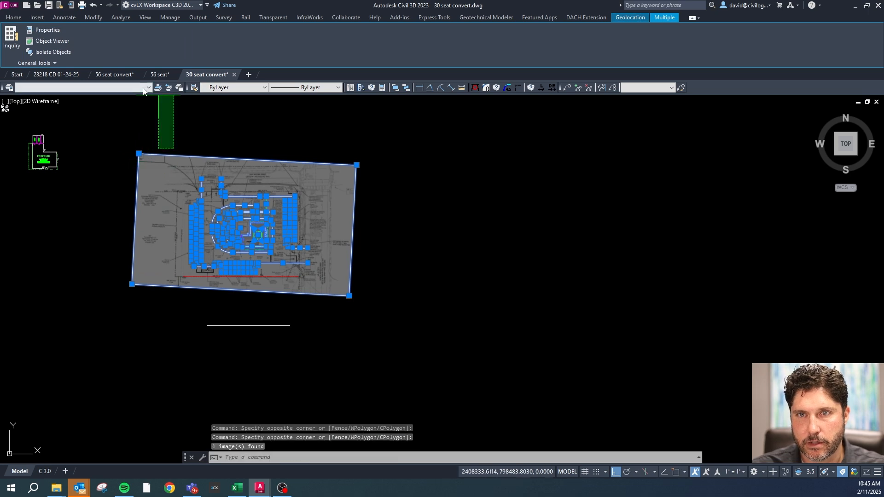
key("Escape")
left_click(159, 132, "shift")
left_click(132, 172, "shift")
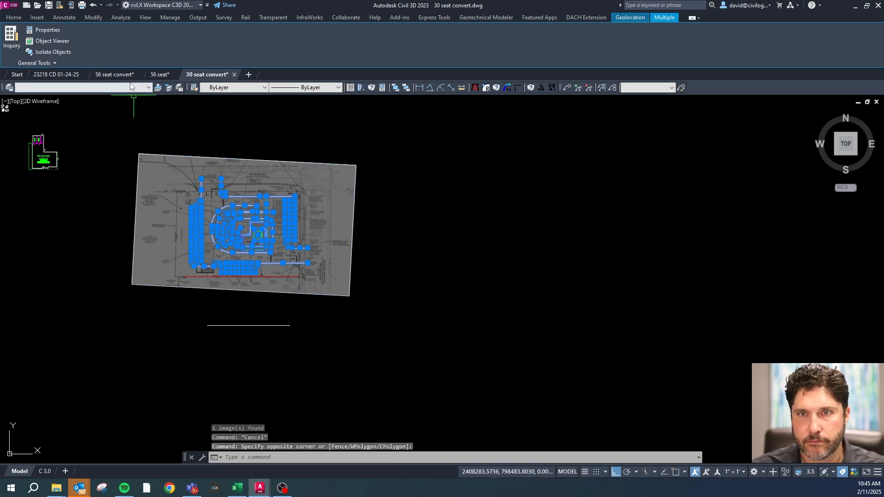
left_click(130, 87)
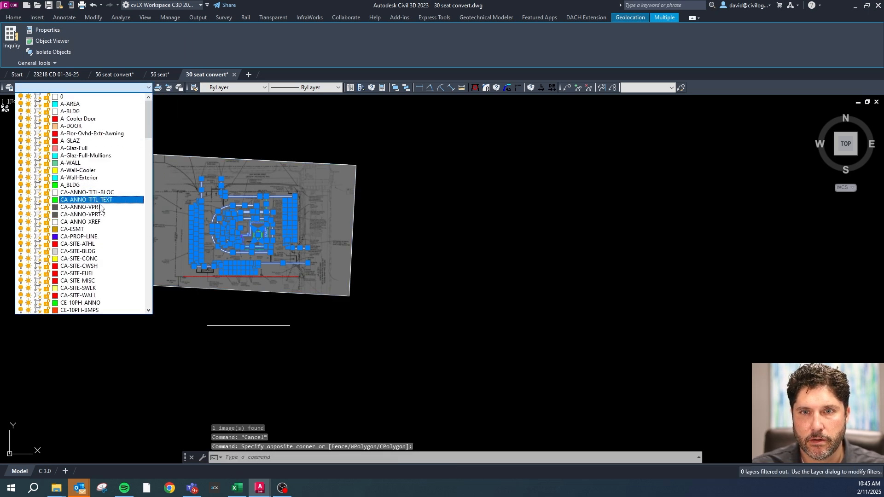
left_click(87, 258)
scroll(224, 217, "up", 4)
key("Escape")
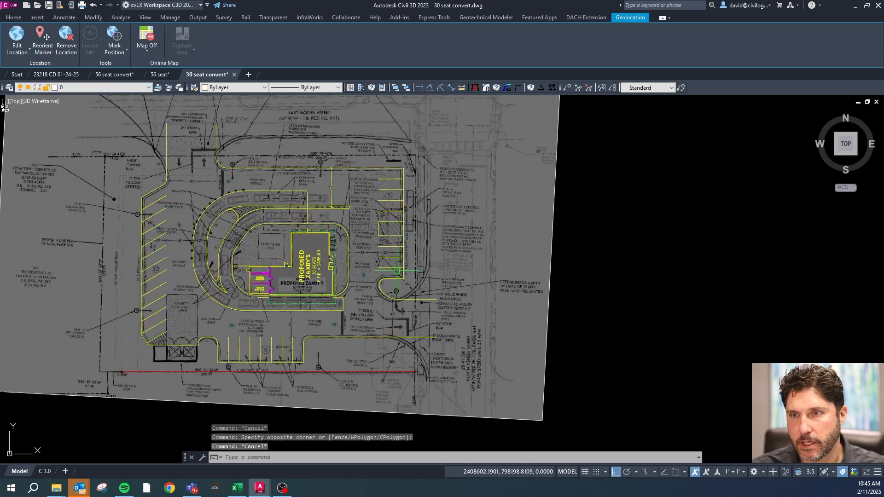
- Assign the east stall lines, the striped drive-thru lane divider and the south stall lines to layer CS-SITE-STRP
left_click(406, 273)
left_click(350, 155)
scroll(266, 193, "up", 3)
left_click(266, 192)
left_click(213, 239)
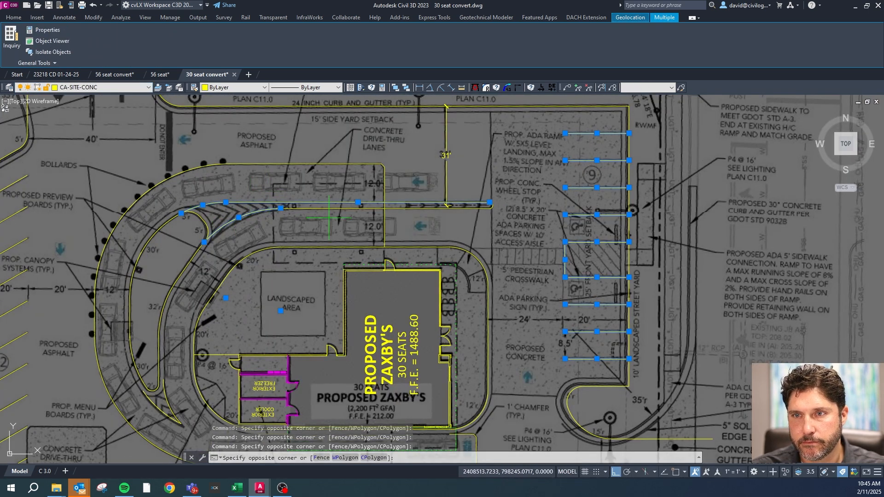
scroll(326, 144, "down", 2)
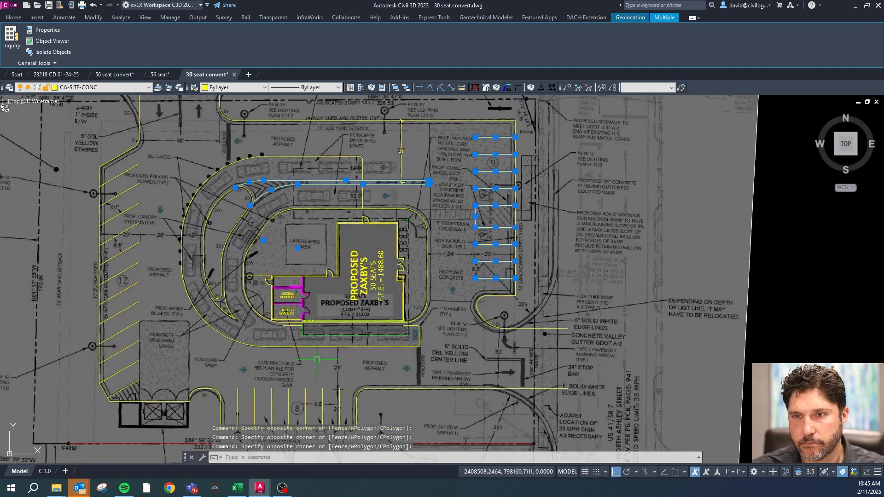
left_click(346, 377)
left_click(202, 408)
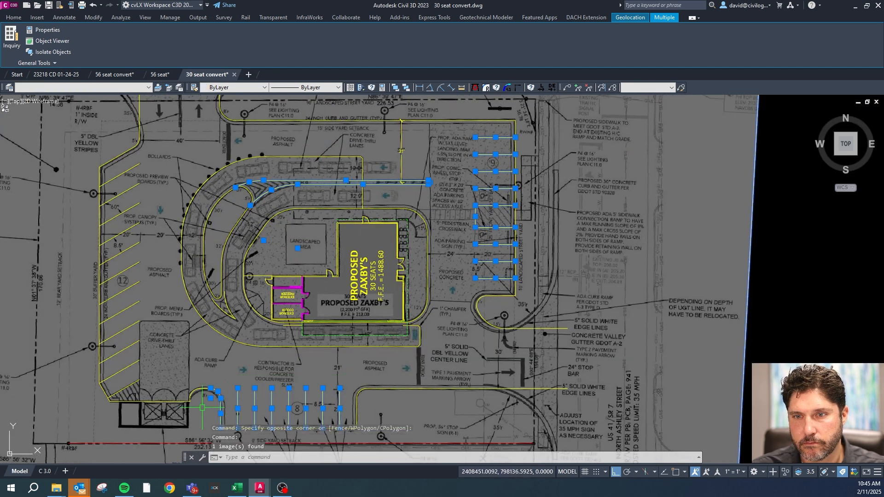
left_click(129, 89)
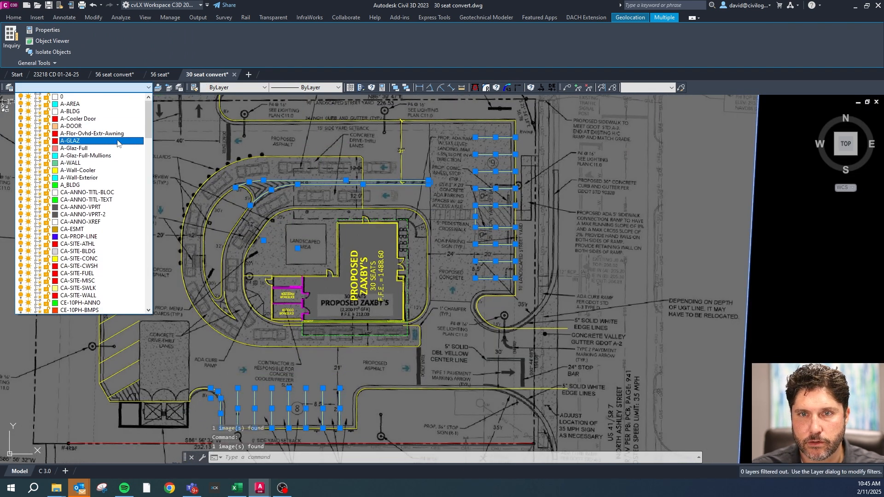
left_click_drag(150, 123, 148, 201)
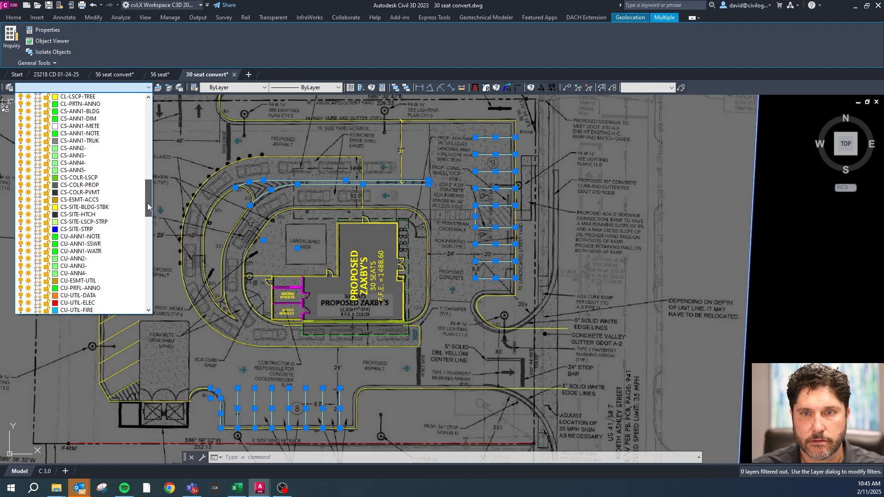
left_click(81, 188)
key("Escape")
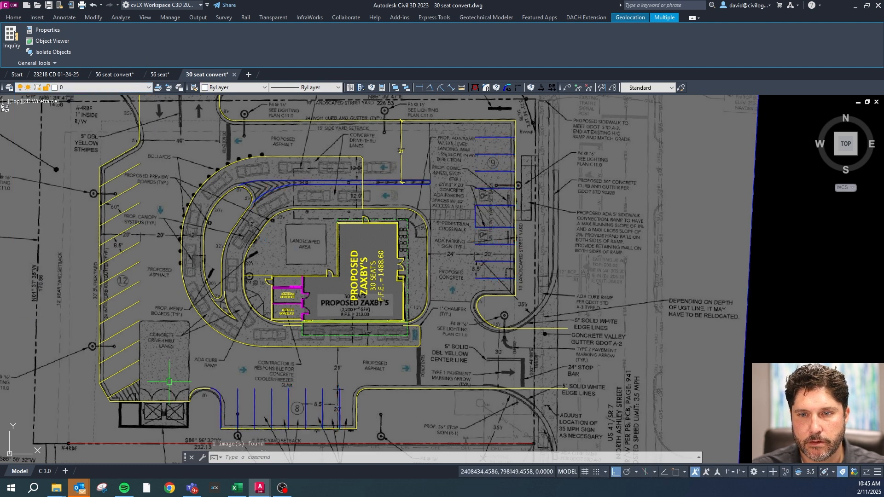
- Match the angled west stall lines to an existing south stall line so they use layer CS-SITE-STRP
left_click(156, 397)
left_click(121, 166)
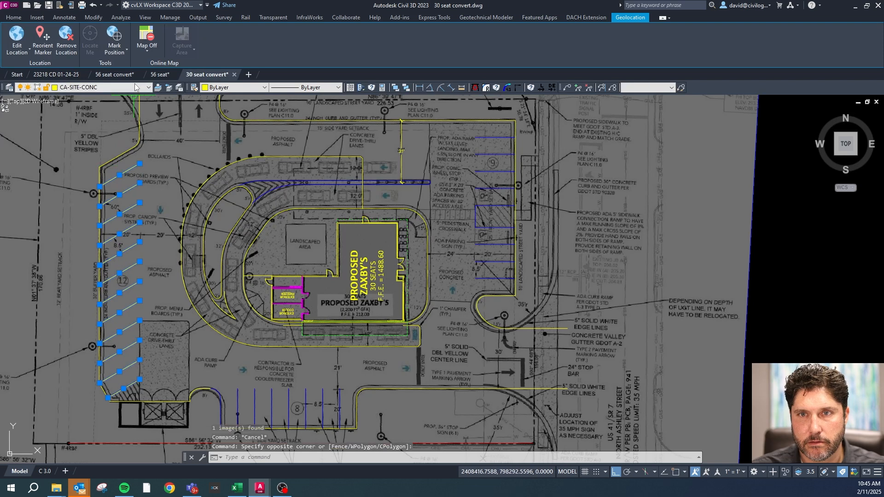
left_click(139, 87)
left_click(81, 149)
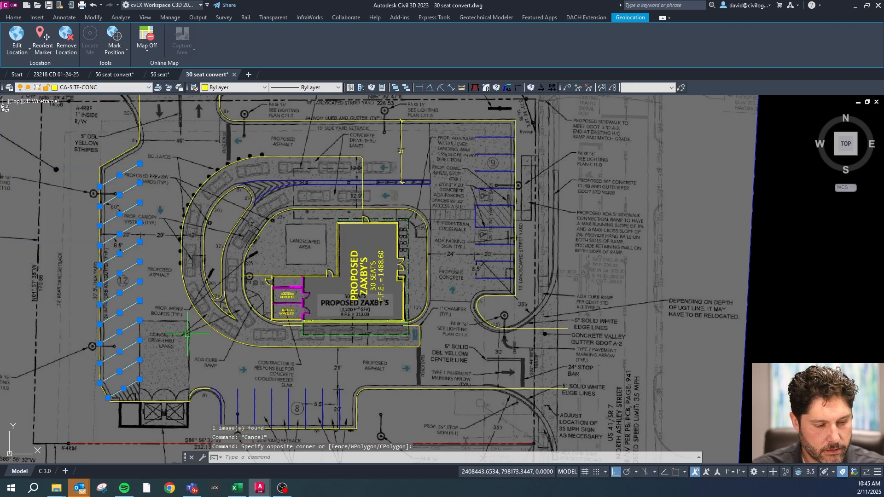
key("Return")
left_click(237, 401)
- Match the rounded curb return west of the south stalls to the curb lines on layer CA-SITE-CONC
left_click(220, 386)
left_click(207, 420)
key("Return")
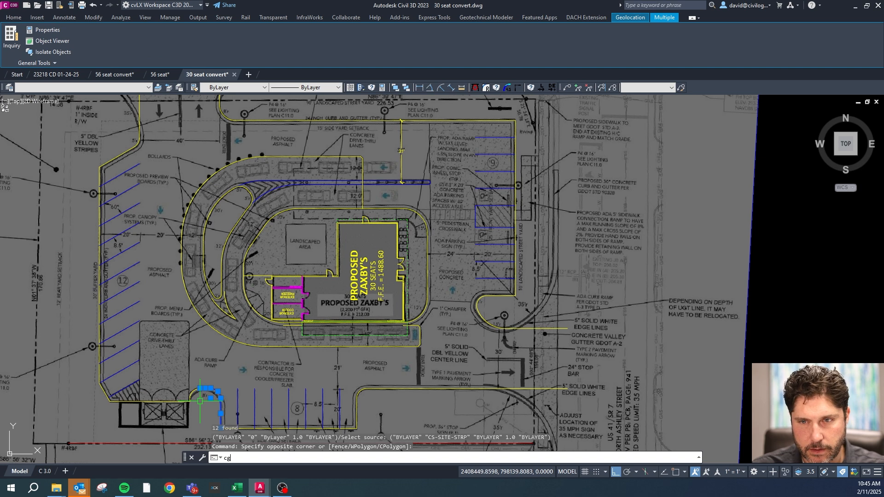
key("Escape")
left_click(285, 354)
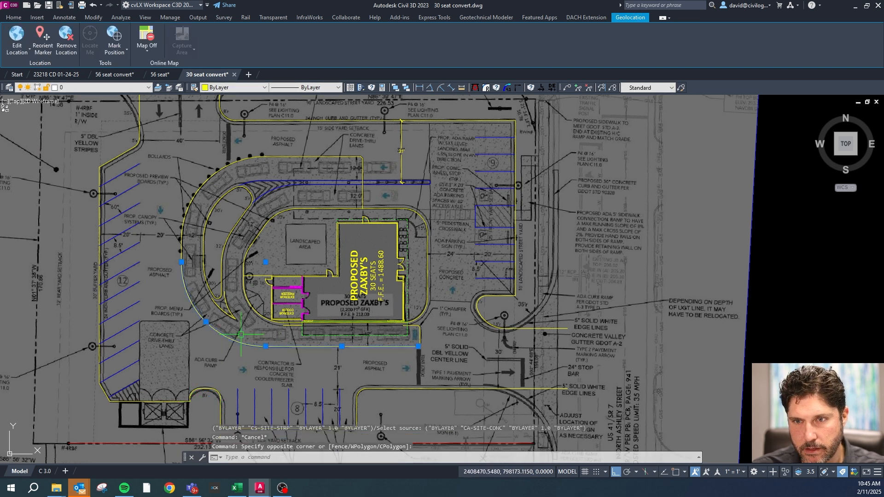
left_click(193, 202)
key("Escape")
key("Escape")
- Join all curb lines and arcs around the building island into one polyline with PJJ
left_click(433, 308)
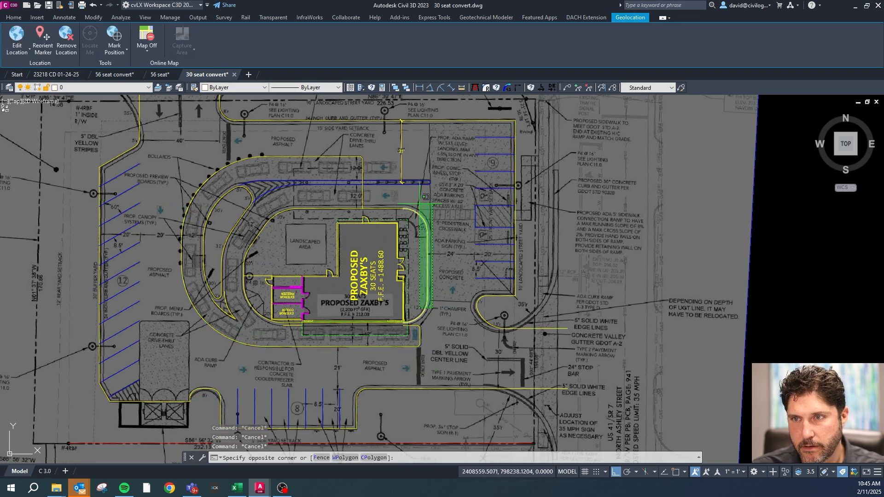
left_click(399, 182)
left_click(294, 230)
left_click(247, 197)
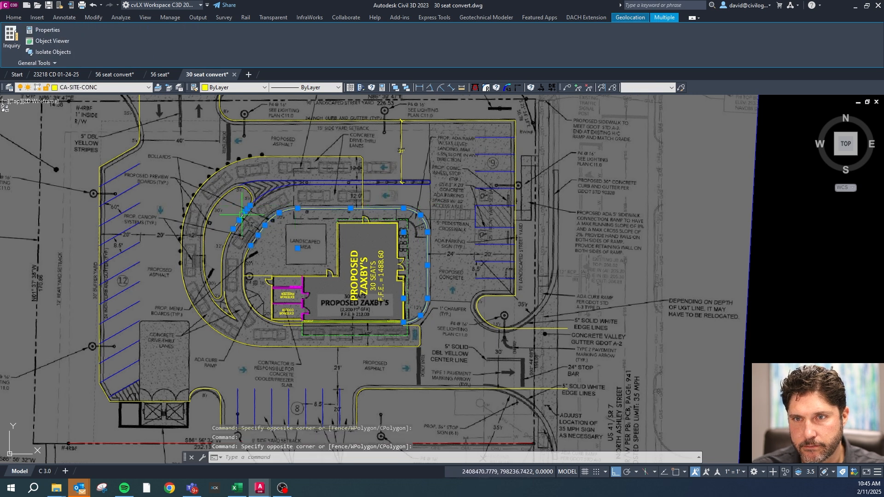
scroll(253, 266, "up", 4)
left_click(252, 340)
left_click(238, 369)
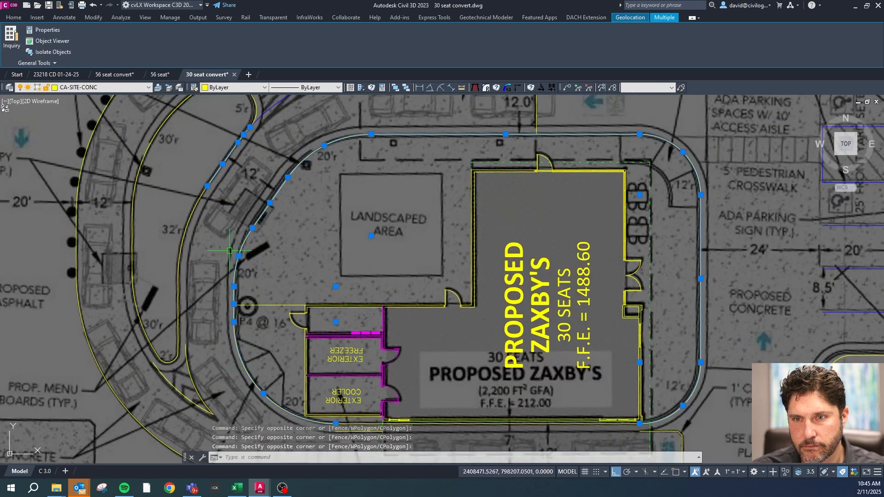
middle_click_drag(425, 431, 350, 358)
scroll(350, 358, "up", 2)
left_click(230, 346)
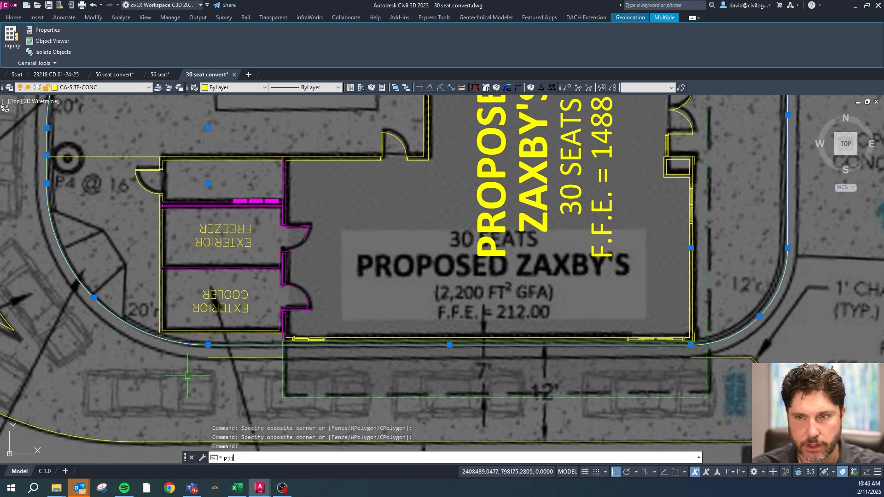
key("Escape")
- Erase the stray line south of the building and add a 1.5 gutter line along the building island curb with CC
left_click(223, 358)
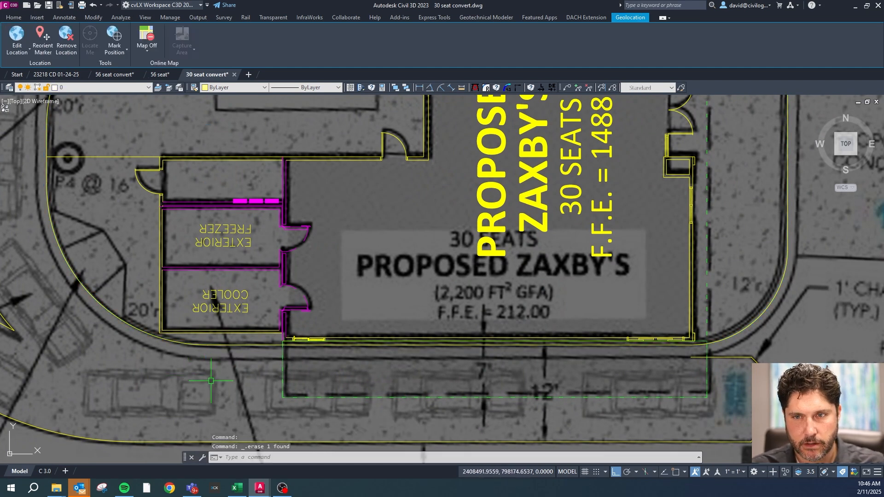
key("Return")
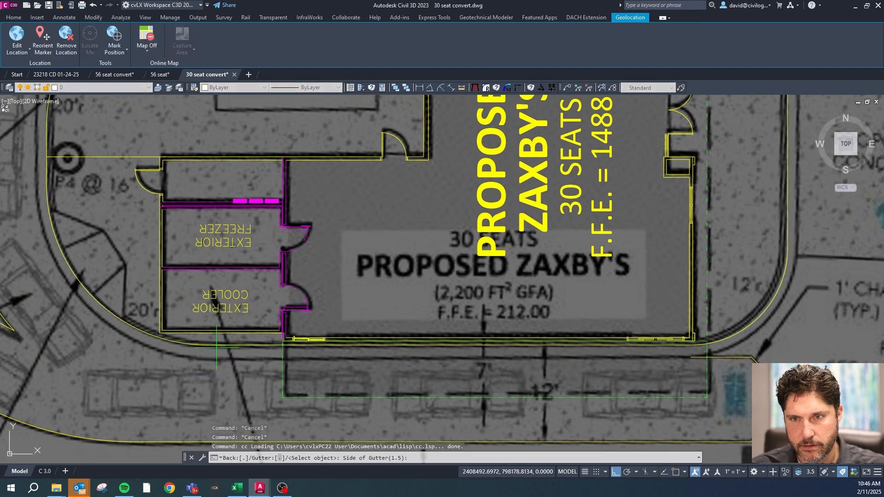
scroll(426, 368, "down", 5)
scroll(212, 309, "up", 4)
key("Escape")
- Join every line and arc of the crescent island between the drive-thru lanes into one polyline with PJJ
left_click(289, 359)
left_click(254, 321)
left_click(301, 266)
left_click(193, 190)
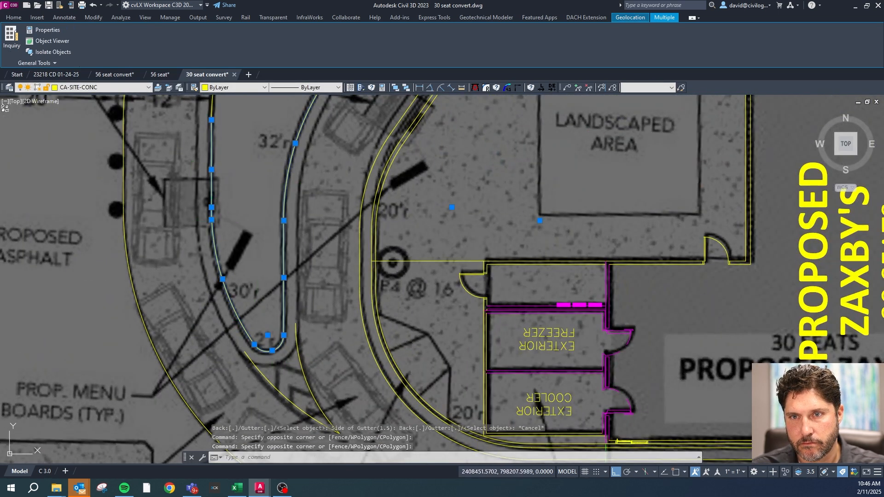
left_click(211, 220)
scroll(221, 240, "down", 4)
left_click(240, 224)
scroll(236, 195, "up", 4)
left_click(236, 195)
left_click(255, 219)
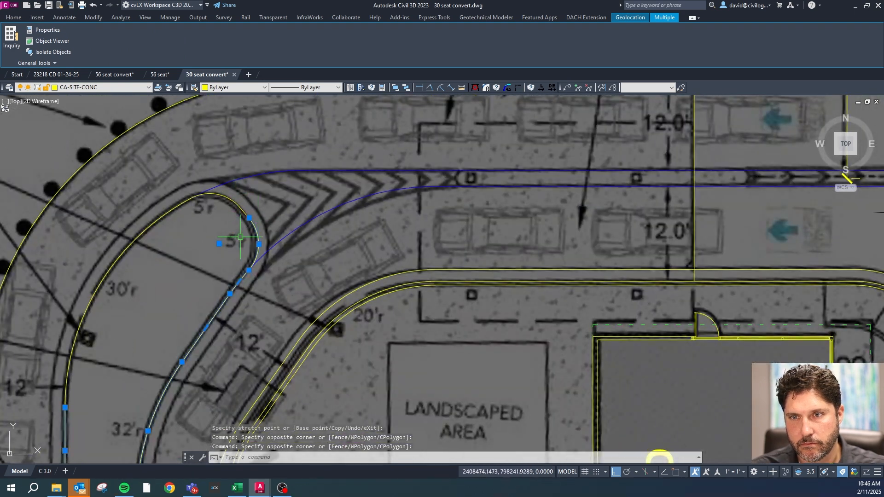
left_click(189, 174)
left_click(245, 210)
left_click(249, 216)
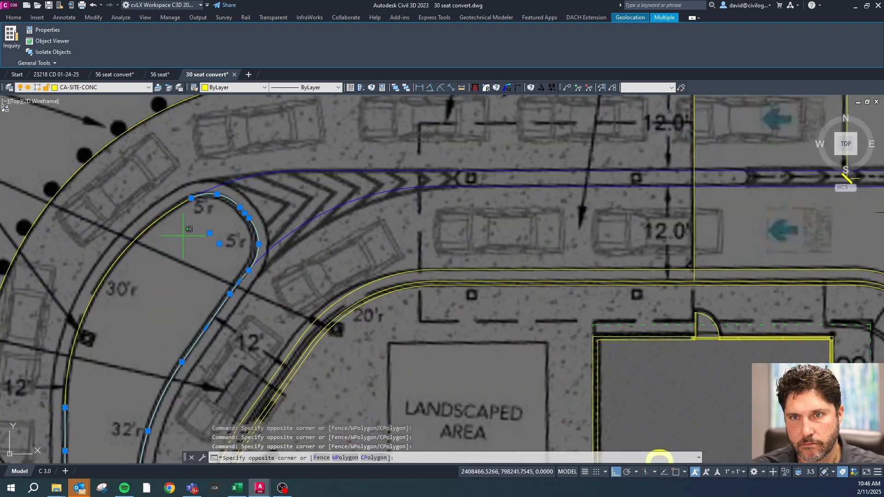
type("pjj")
key("Return")
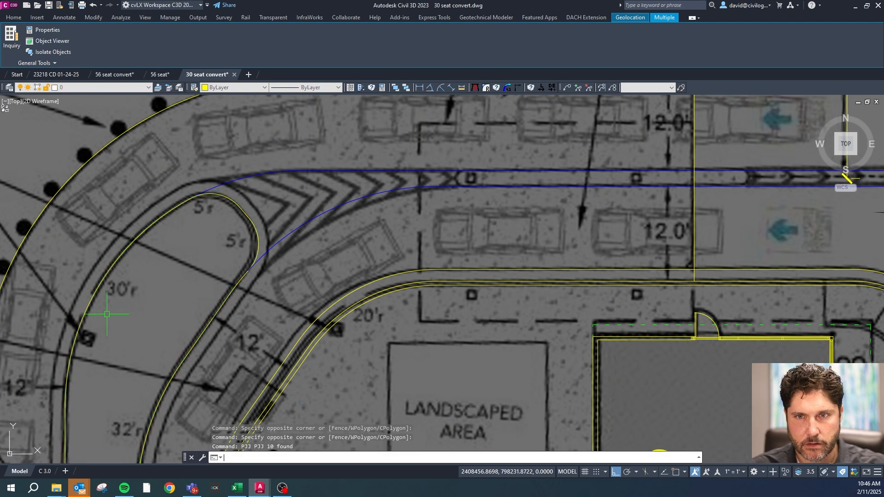
key("Escape")
- Add a 1.5 gutter line along the joined crescent island curb with CC
scroll(161, 245, "down", 4)
type("cc")
key("Return")
left_click(152, 256)
key("Return")
scroll(172, 224, "down", 3)
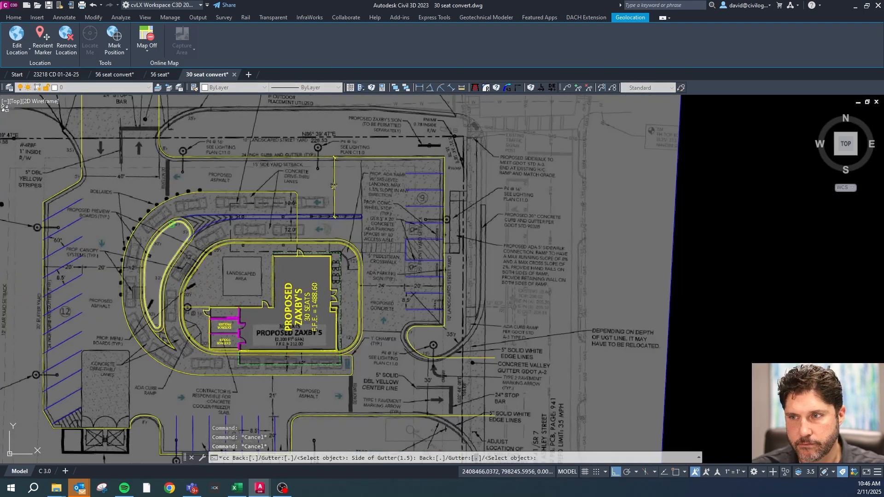
key("Escape")
key("Escape")
- Join the site's outer perimeter curb segments, including the corner arcs and curb returns, into continuous polylines with PJJ
left_click(471, 362)
left_click(383, 149)
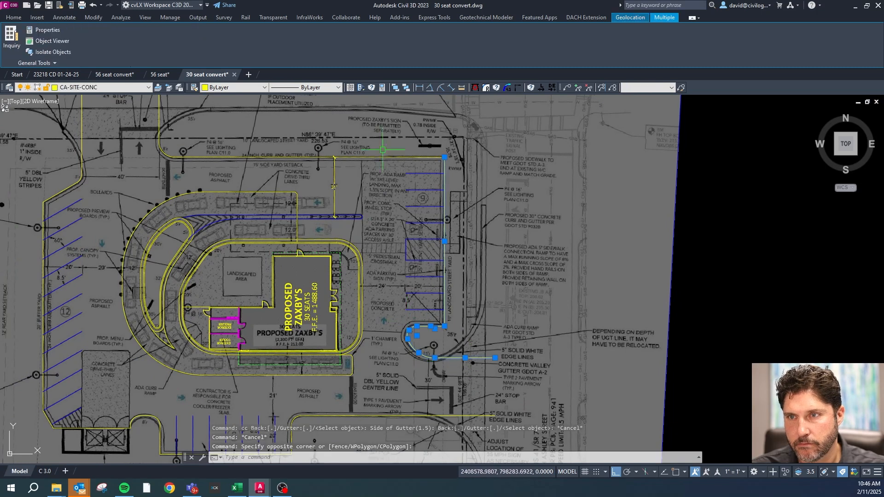
left_click(143, 115)
left_click(152, 131)
left_click(68, 212)
left_click(158, 420)
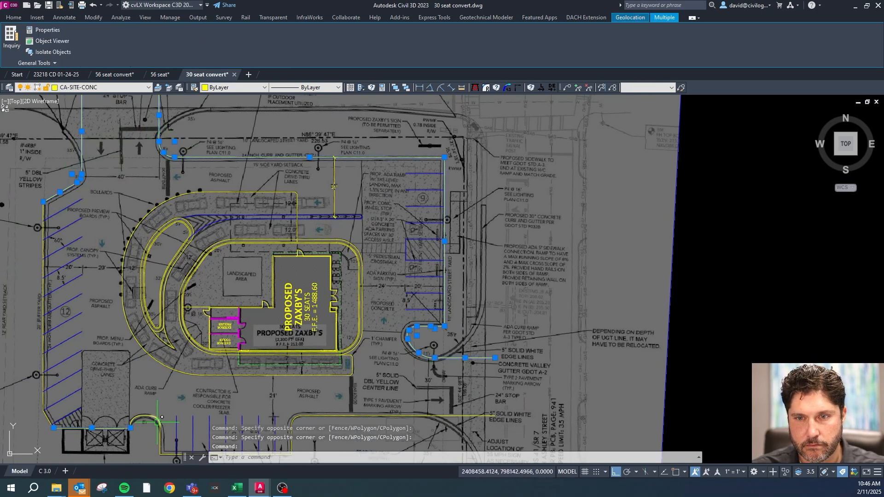
left_click(105, 438)
scroll(37, 405, "up", 6)
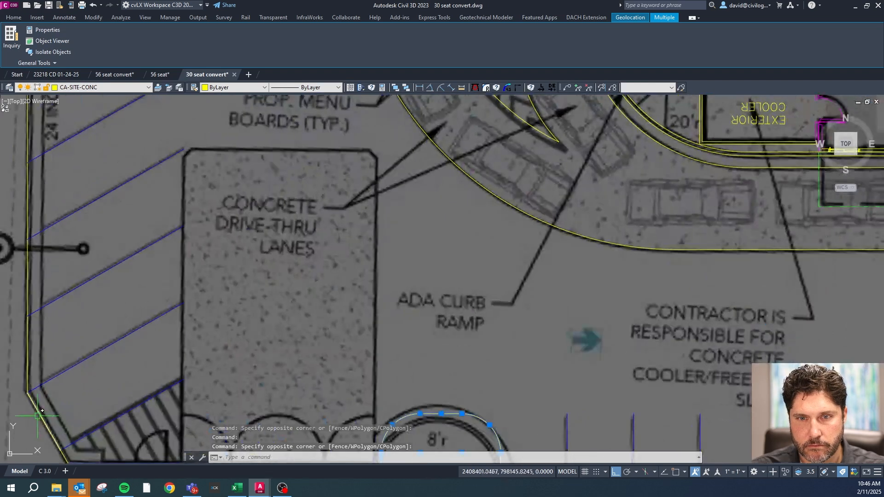
scroll(72, 377, "down", 4)
scroll(73, 376, "up", 4)
left_click(55, 365)
scroll(46, 360, "down", 6)
left_click(248, 384)
left_click(277, 336)
left_click(256, 368)
left_click(283, 351)
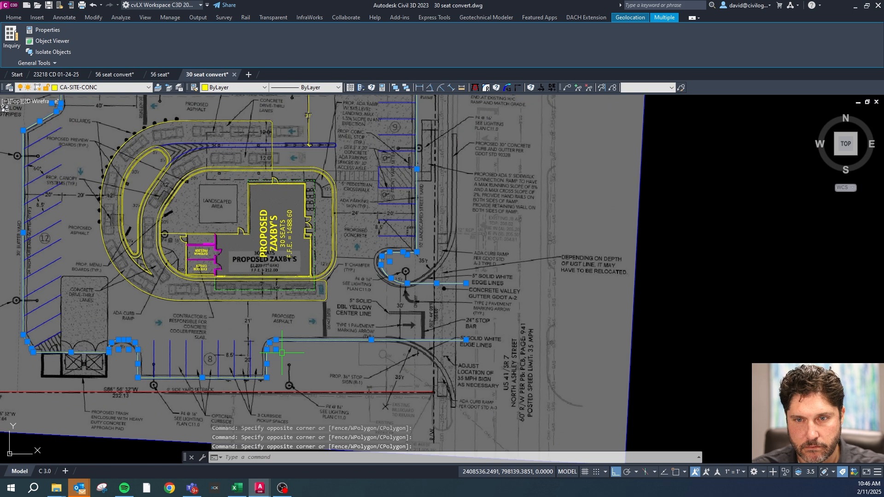
type("PJJ PJJ 24 found")
key("Return")
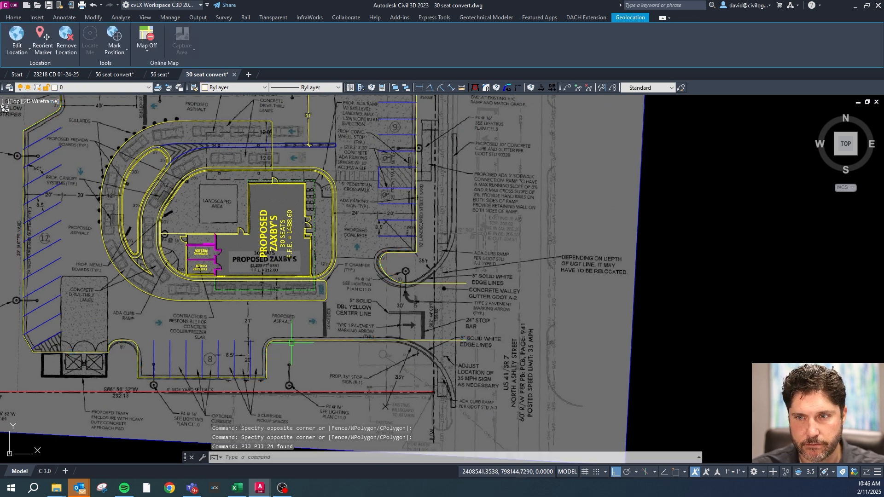
- Add a 1.5 gutter line along the joined west and south perimeter curb with CC
scroll(289, 347, "down", 2)
key("Escape")
key("Escape")
type("cc")
key("Return")
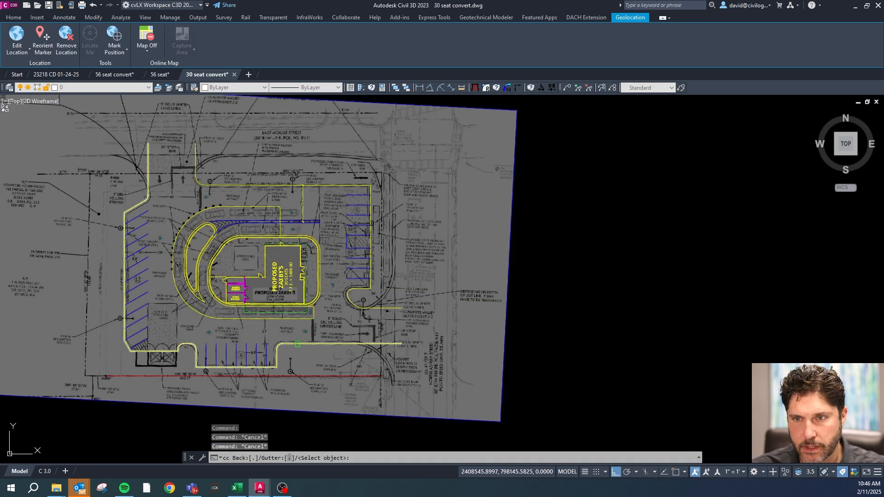
left_click(298, 341)
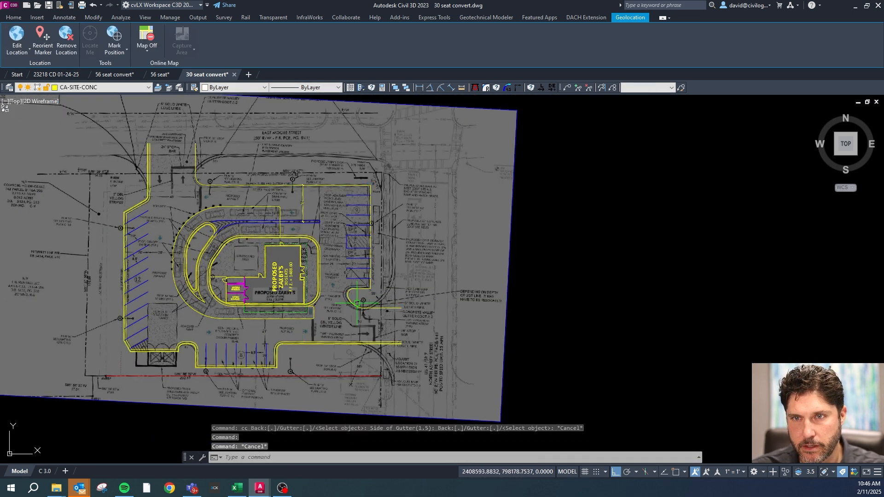
left_click(358, 303)
type("c")
key("Return")
left_click(349, 311)
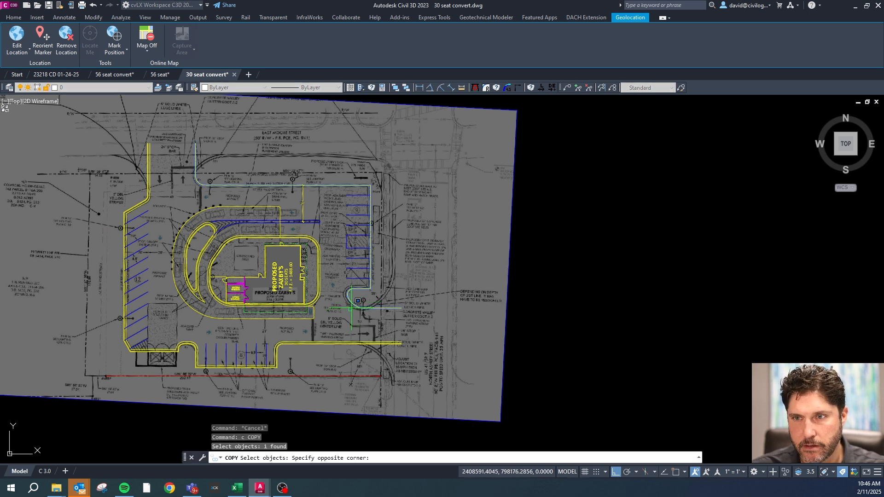
left_click(346, 310)
key("Escape")
key("Escape")
- Add a 1.5 gutter line along the joined north and east perimeter curb with CC
scroll(346, 310, "up", 6)
type("cc")
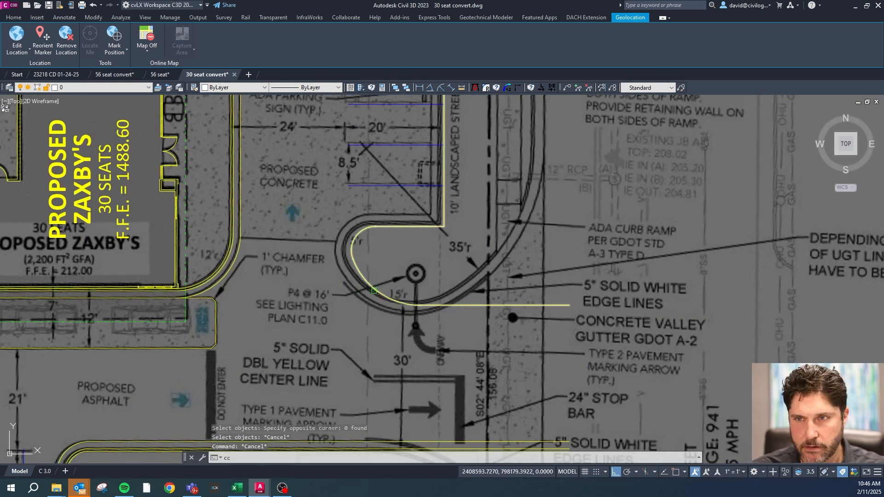
key("Return")
left_click(378, 290)
key("Escape")
scroll(385, 319, "down", 5)
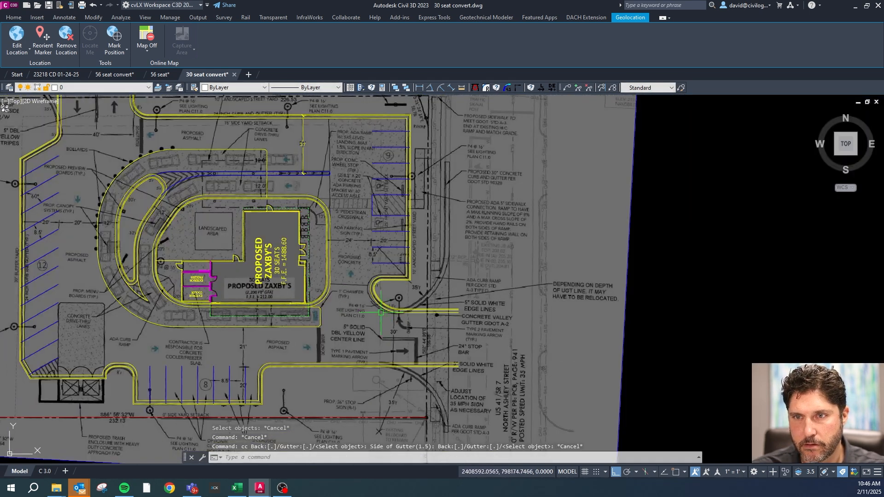
scroll(294, 276, "down", 2)
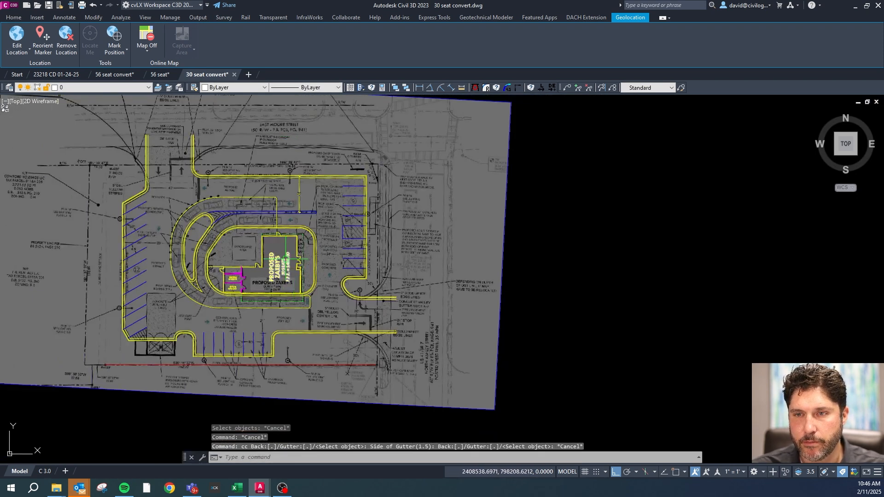
- Reassign the proposed building's floor plan from CA-SITE-CONC to a white building layer
left_click(300, 263)
left_click(99, 88)
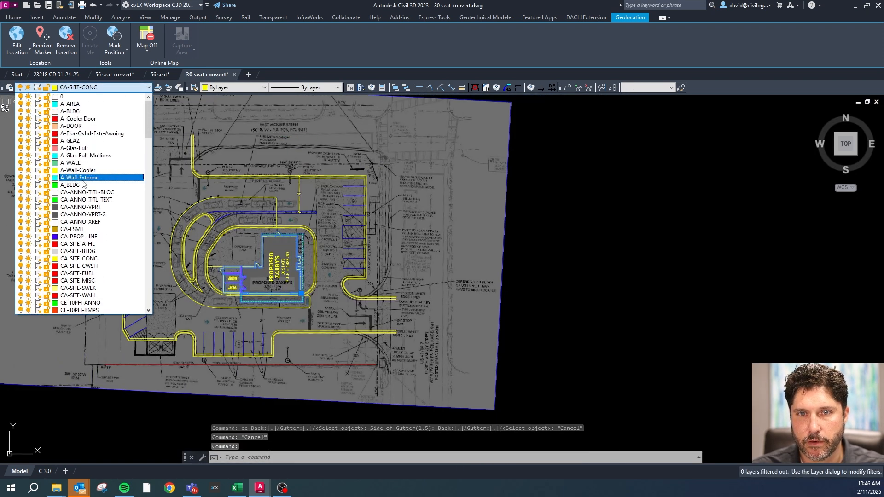
left_click(77, 209)
key("Escape")
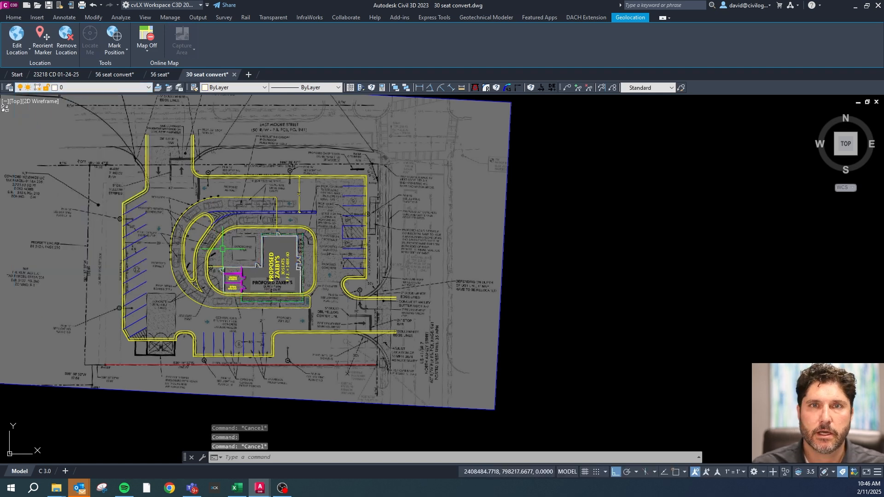